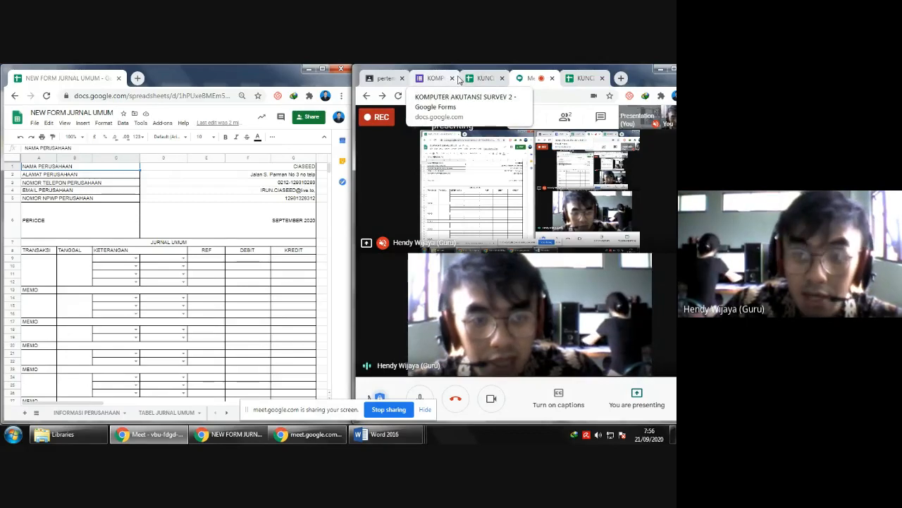
# - Close the KOMPUTER AKUTANSI SURVEY 2 form and bring up the KOMP AKUN 7.docx assignment document
pyautogui.click(452, 79)
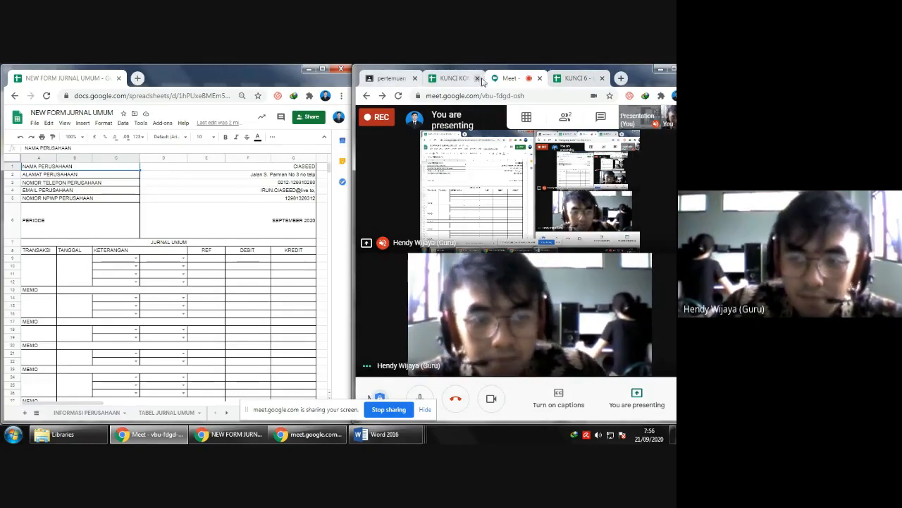
pyautogui.click(560, 80)
pyautogui.click(454, 79)
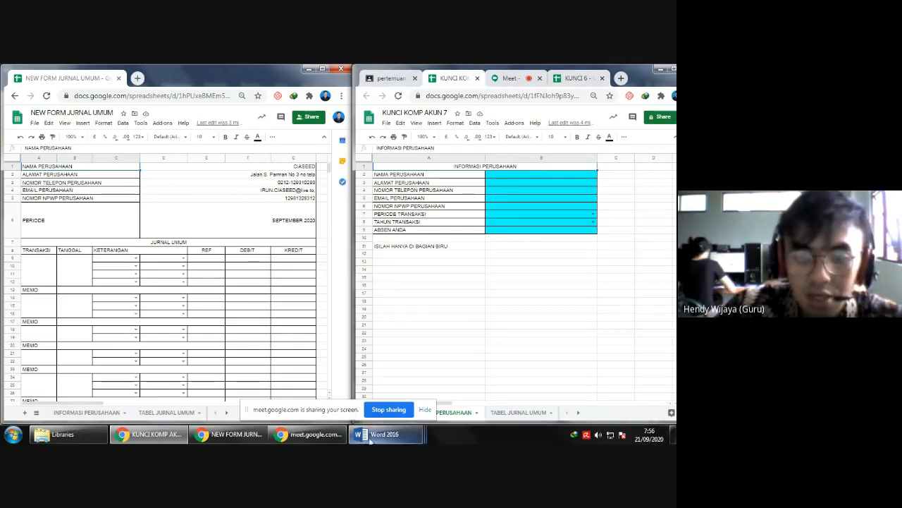
pyautogui.click(397, 79)
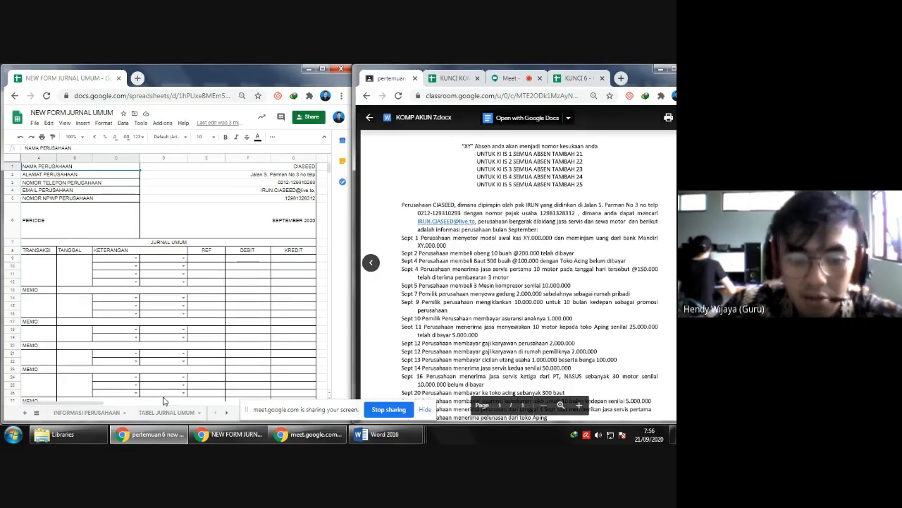
# - Fill in the ABSEN ANDA cell on the INFORMASI PERUSAHAAN sheet with 1
pyautogui.click(83, 413)
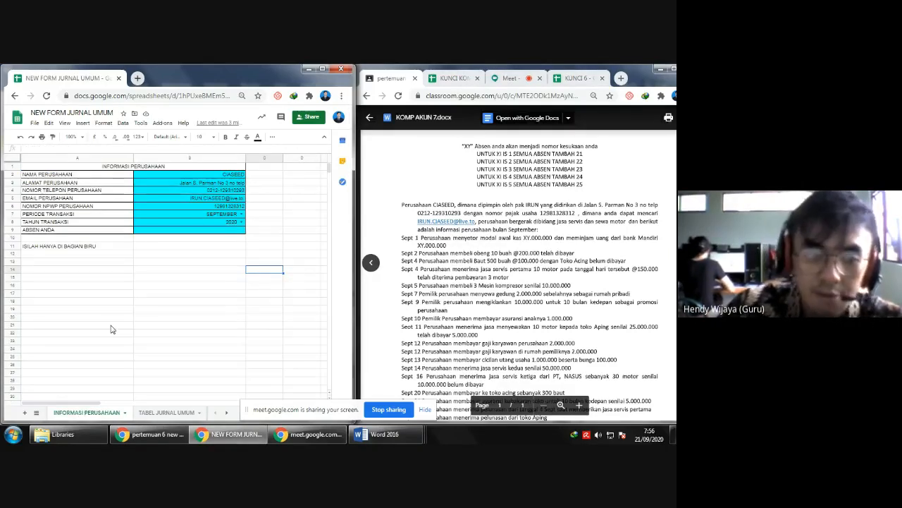
pyautogui.click(200, 233)
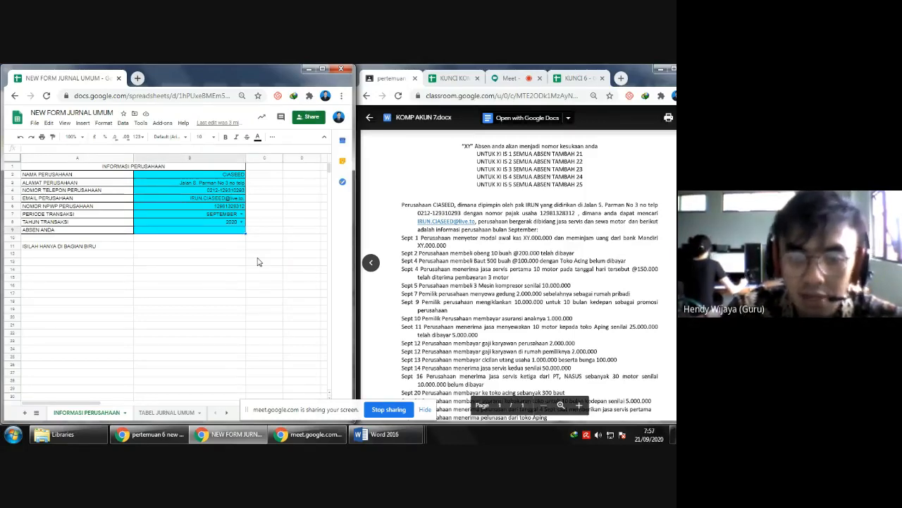
pyautogui.write('8')
pyautogui.press('Return')
pyautogui.press('Right')
pyautogui.press('Up')
pyautogui.press('Right')
pyautogui.press('Left')
pyautogui.press('Left')
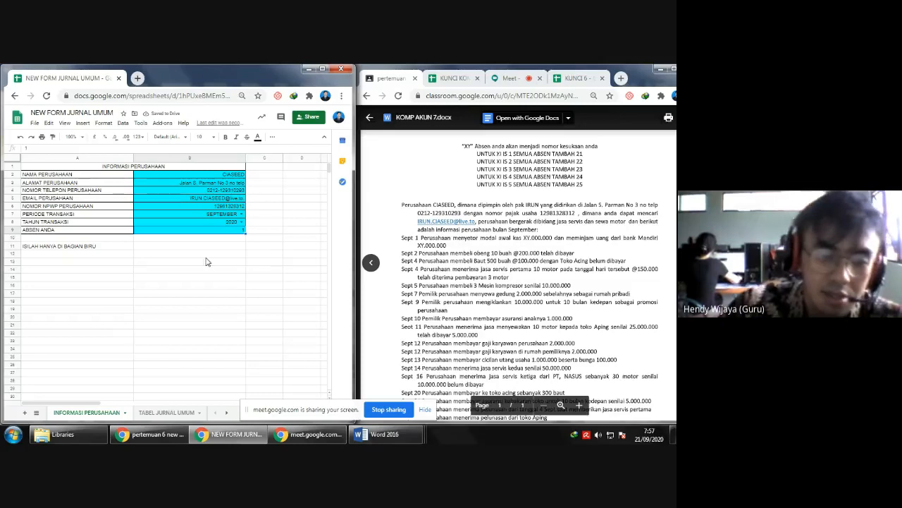
# - View the TABEL JURNAL UMUM account table, return to the INFORMASI PERUSAHAAN sheet and hide the screen-sharing notice
pyautogui.click(224, 415)
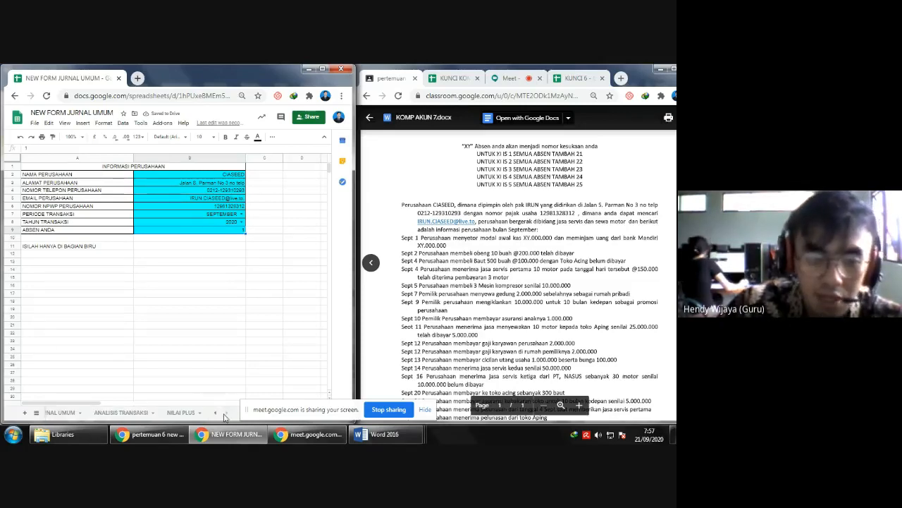
pyautogui.click(62, 416)
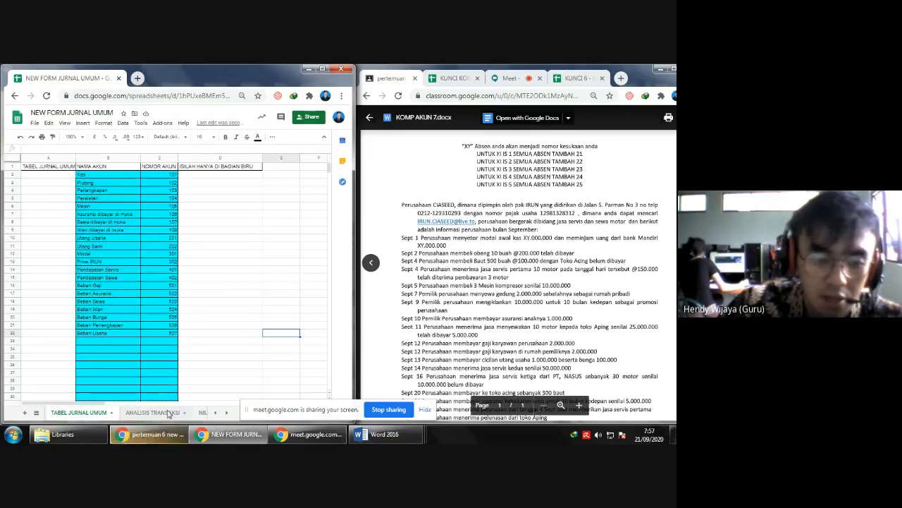
pyautogui.click(215, 412)
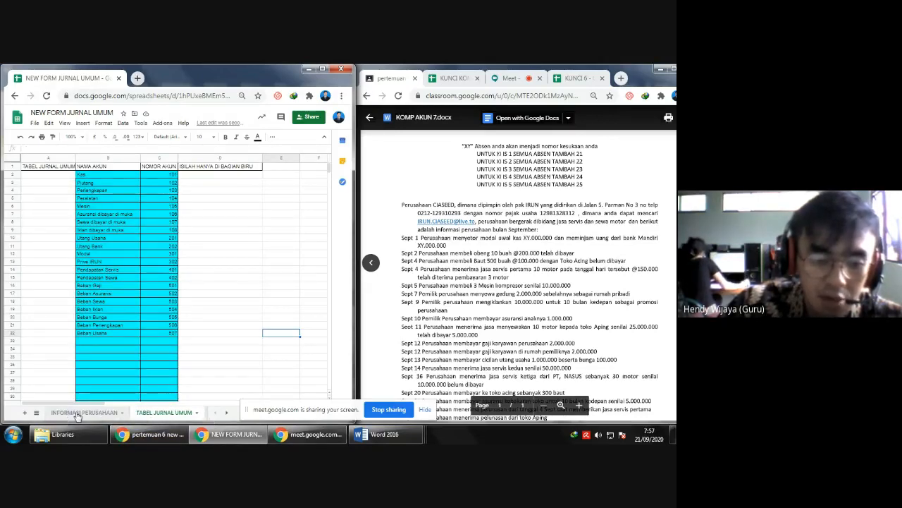
pyautogui.click(77, 415)
pyautogui.click(426, 410)
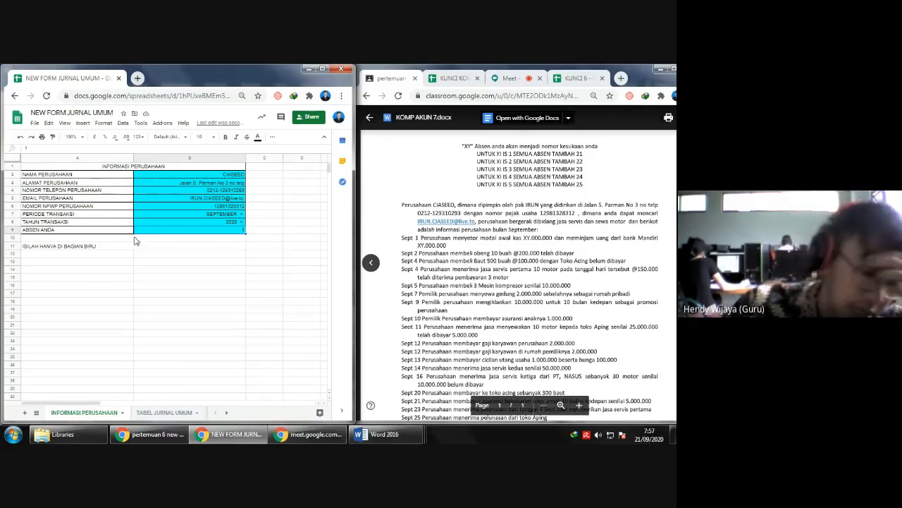
pyautogui.click(35, 271)
pyautogui.click(60, 255)
pyautogui.moveTo(60, 260); pyautogui.dragTo(262, 352)
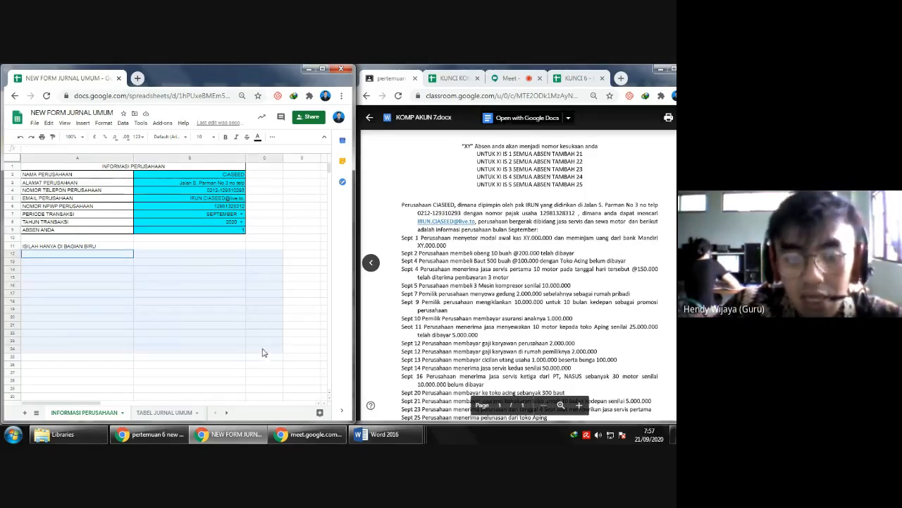
pyautogui.moveTo(177, 285); pyautogui.dragTo(189, 295)
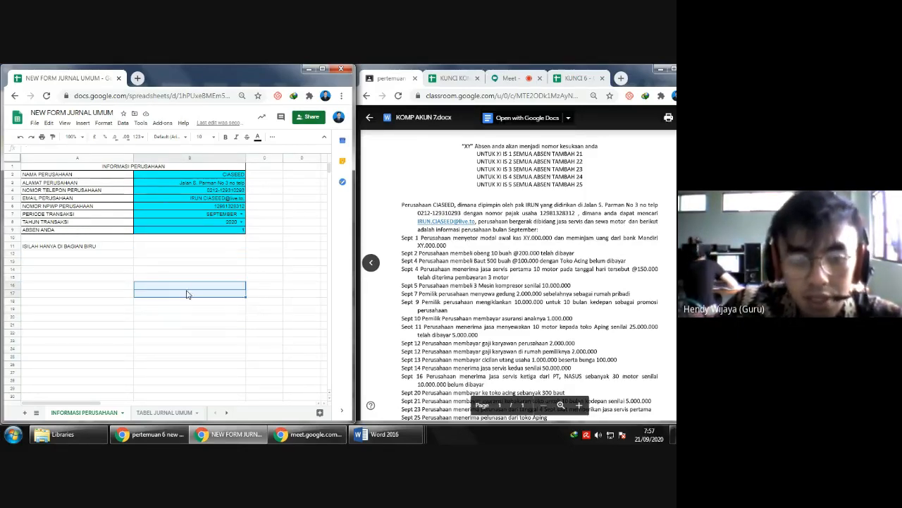
# - Review the TABEL JURNAL UMUM, ANALISIS TRANSAKSI and NILAI PLUS sheets, and slightly narrow column A of NILAI PLUS
pyautogui.click(162, 413)
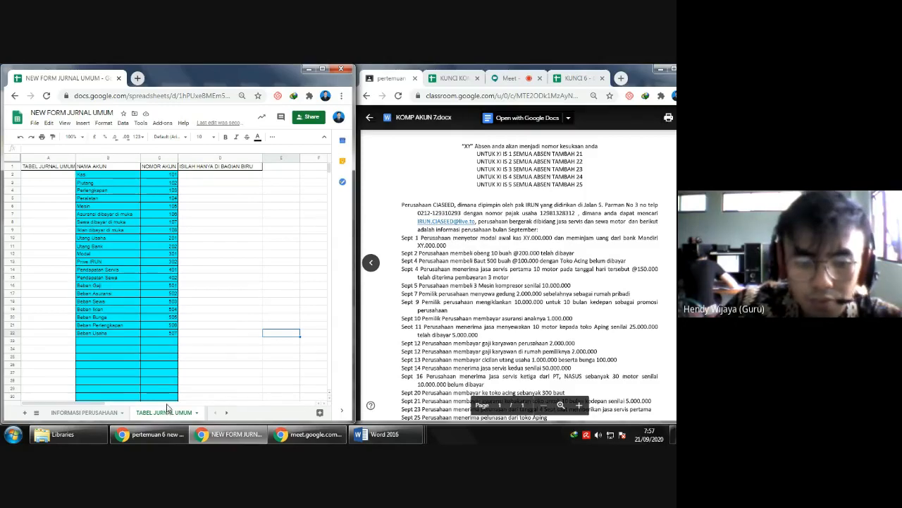
pyautogui.click(227, 413)
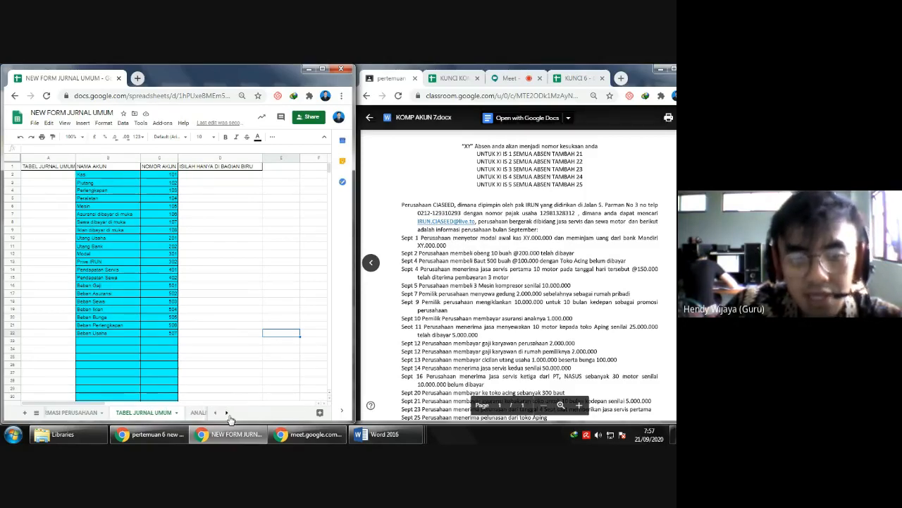
pyautogui.click(121, 412)
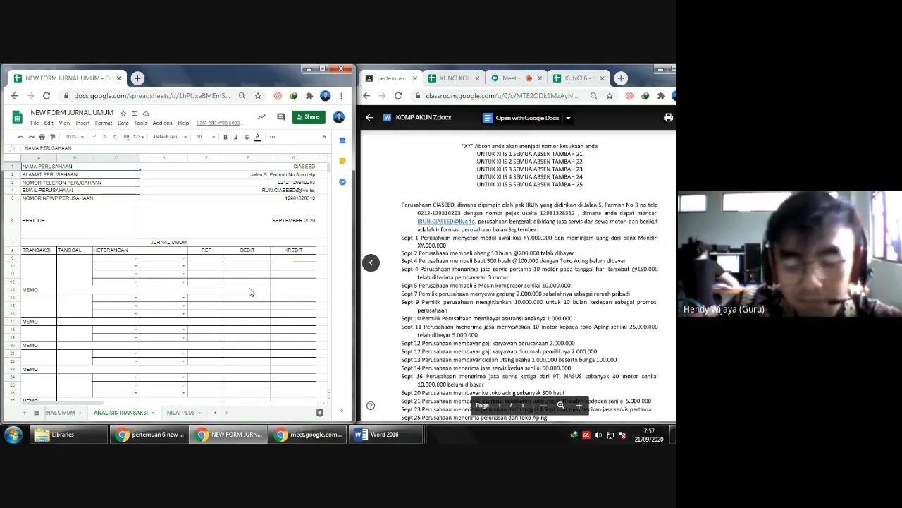
pyautogui.click(180, 413)
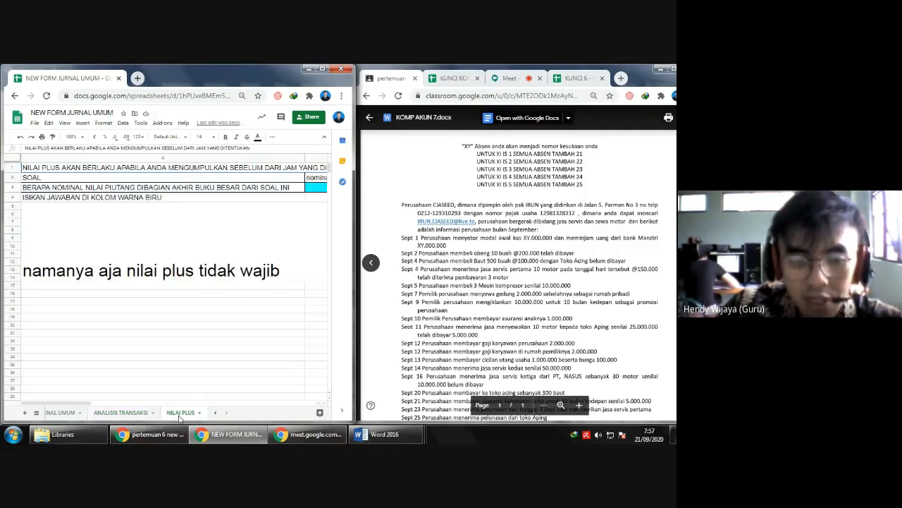
pyautogui.moveTo(304, 157); pyautogui.dragTo(186, 157)
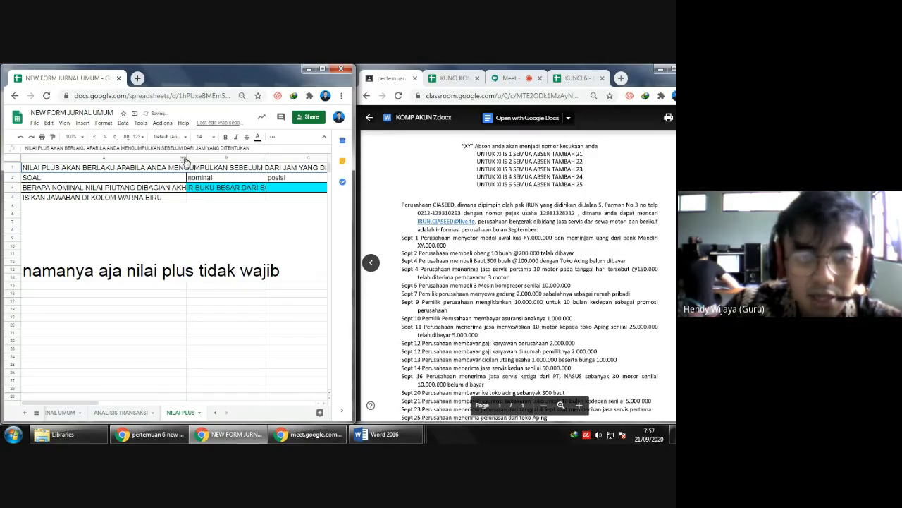
pyautogui.moveTo(186, 158); pyautogui.dragTo(274, 157)
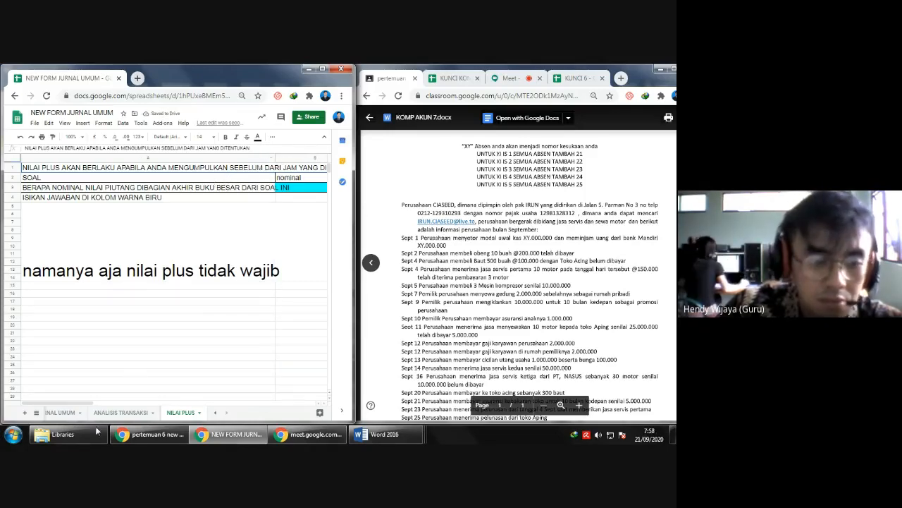
# - Move the KUNCI KOMP AKUN 7 tab into the NEW FORM JURNAL UMUM window and show the form's TABEL JURNAL UMUM sheet
pyautogui.click(62, 413)
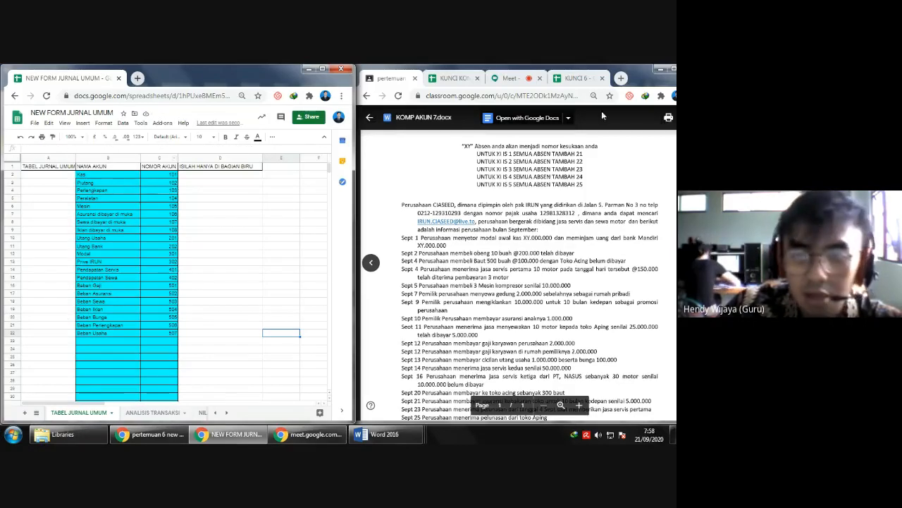
pyautogui.click(449, 79)
pyautogui.moveTo(437, 90); pyautogui.dragTo(141, 88)
pyautogui.click(84, 79)
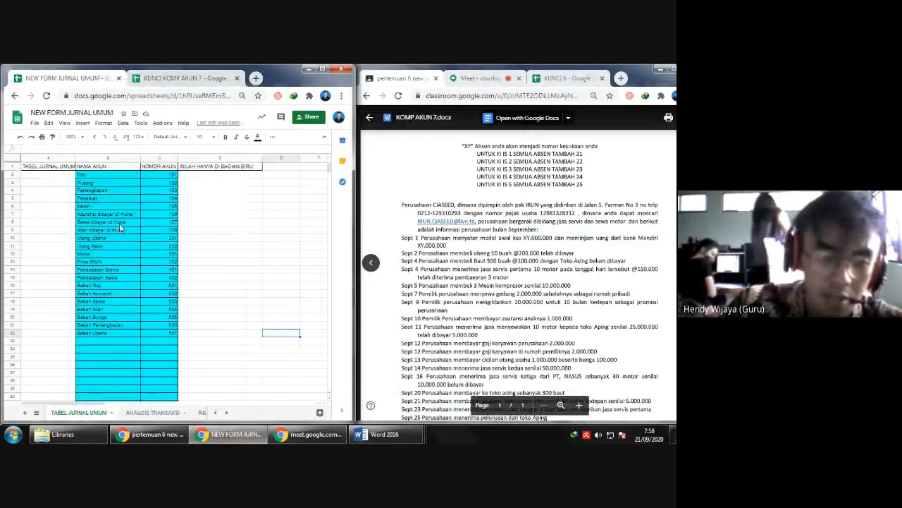
# - Copy the account names and numbers from Kas to Beban Usaha into the TABEL JURNAL UMUM sheet of KUNCI KOMP AKUN 7
pyautogui.moveTo(88, 174); pyautogui.dragTo(171, 335)
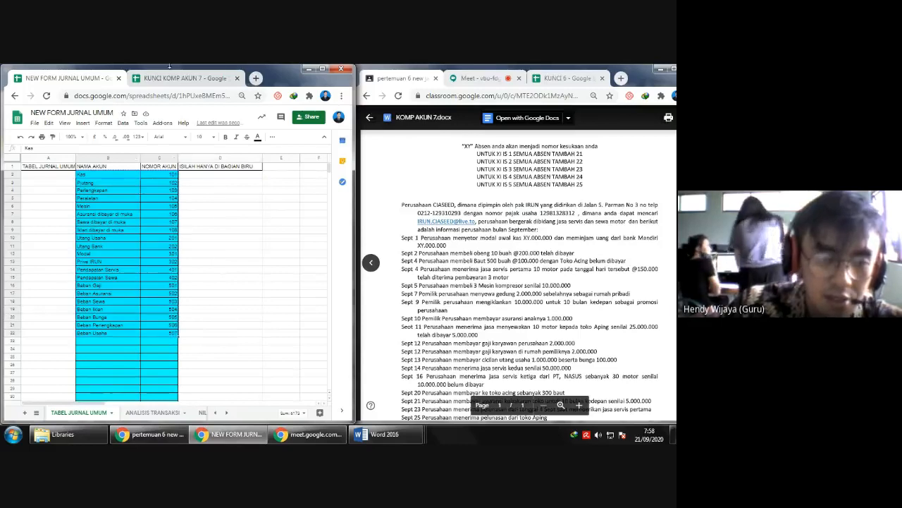
pyautogui.click(156, 78)
pyautogui.click(168, 411)
pyautogui.click(102, 178)
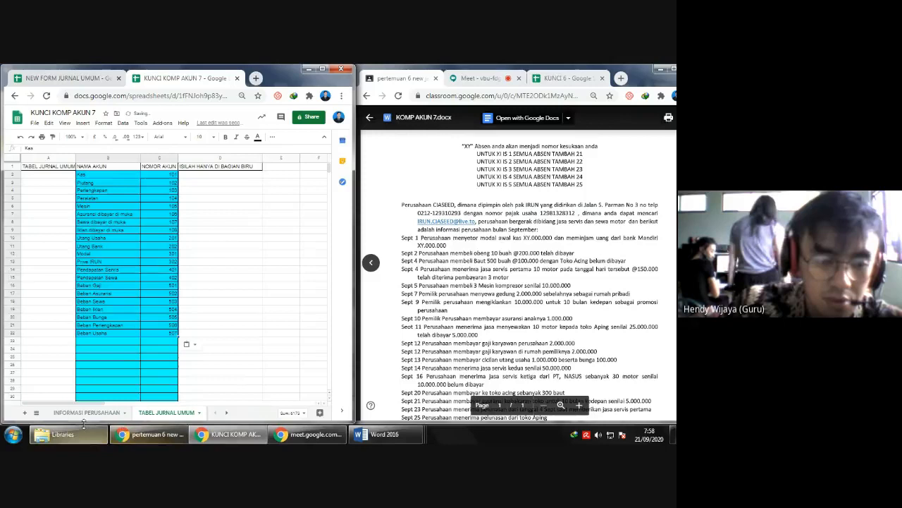
# - Clear the account names and numbers from the TABEL JURNAL UMUM sheet of NEW FORM JURNAL UMUM
pyautogui.click(85, 412)
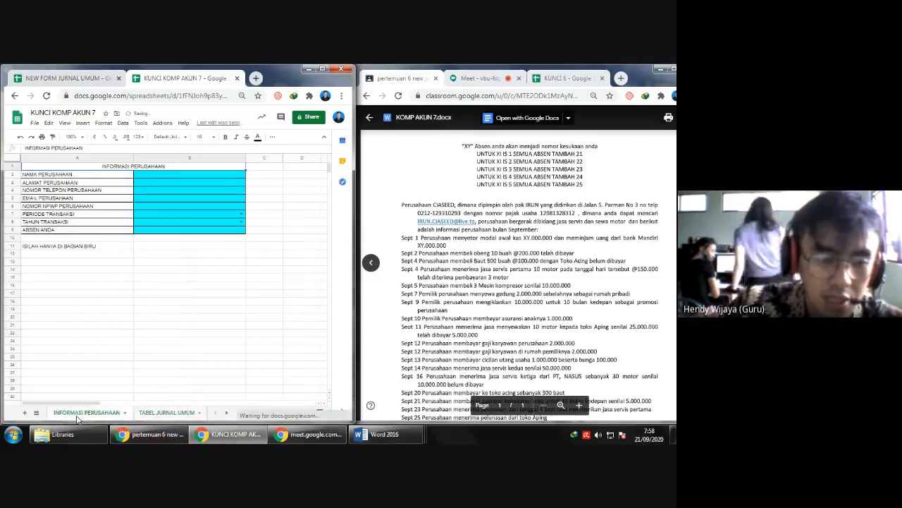
pyautogui.click(95, 80)
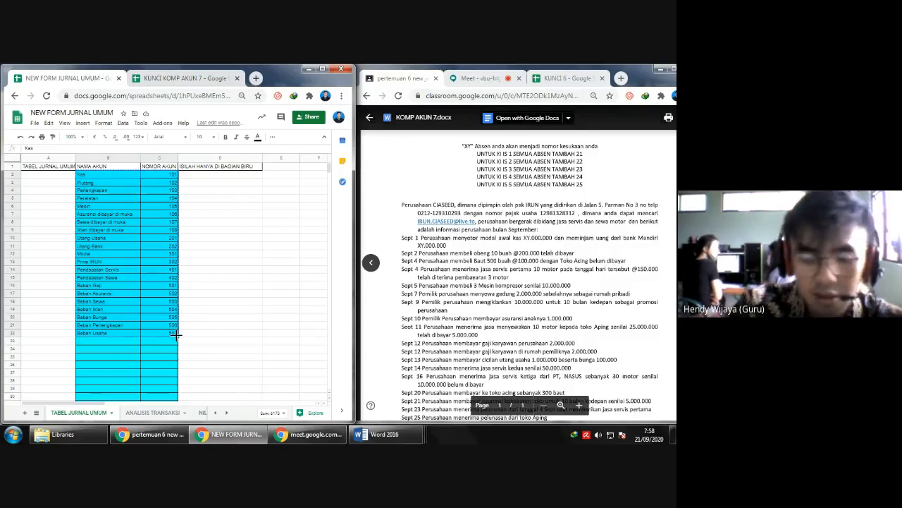
pyautogui.press('Delete')
# - Copy the blue company information cells from NEW FORM JURNAL UMUM into the INFORMASI PERUSAHAAN sheet of KUNCI KOMP AKUN 7
pyautogui.click(218, 412)
pyautogui.click(83, 413)
pyautogui.moveTo(199, 176); pyautogui.dragTo(204, 232)
pyautogui.hotkey('ctrl', 'c')
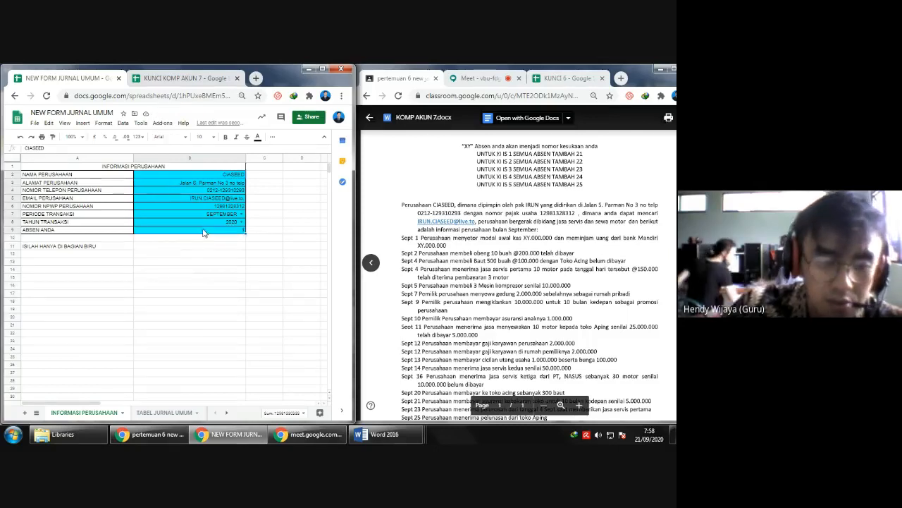
pyautogui.click(161, 79)
pyautogui.click(157, 176)
pyautogui.hotkey('ctrl', 'v')
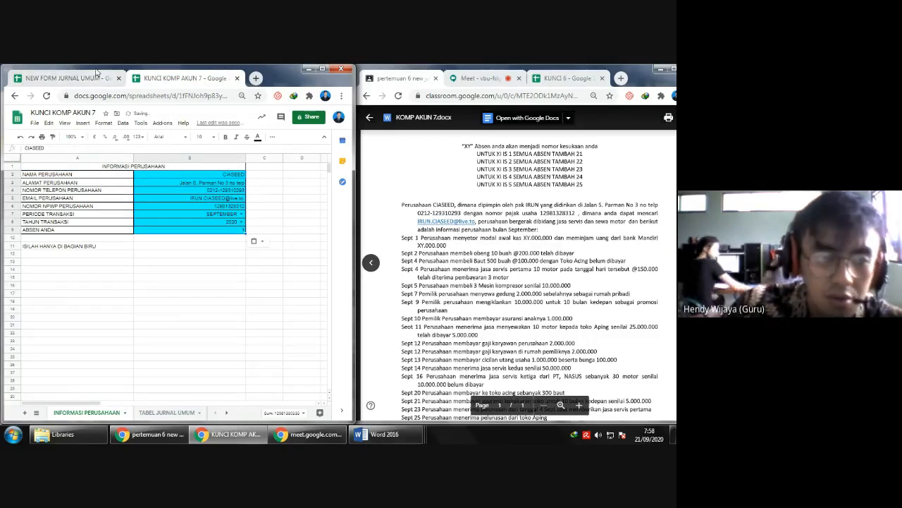
# - Clear the company information cells in NEW FORM JURNAL UMUM and close that spreadsheet
pyautogui.click(83, 77)
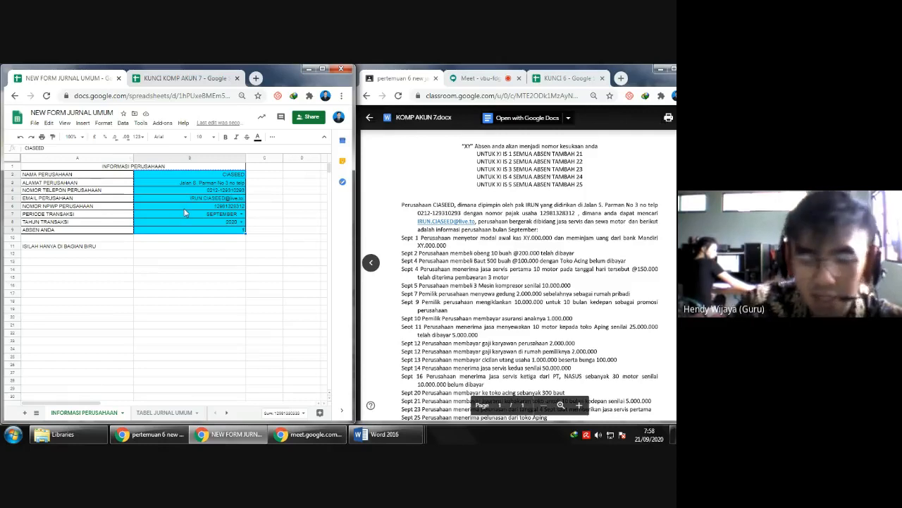
pyautogui.press('Delete')
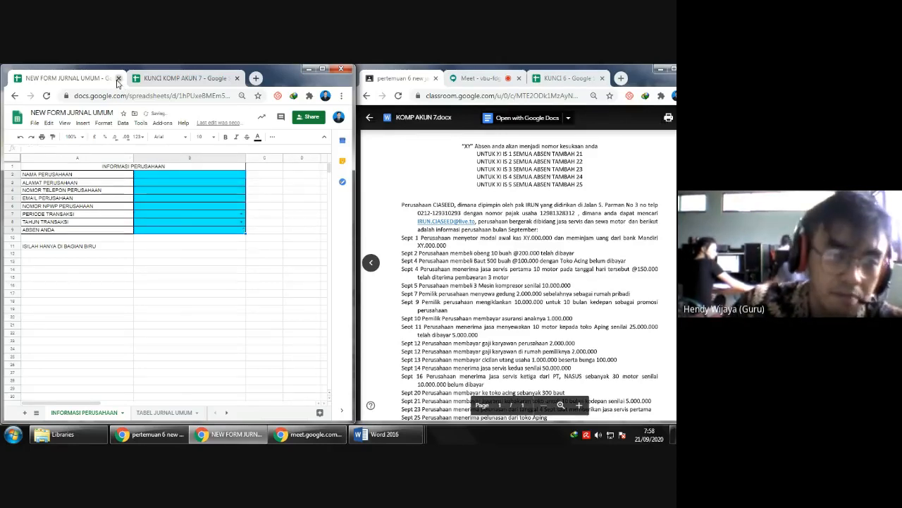
pyautogui.click(119, 79)
# - Consult the account list at the end of the assignment and re-enter 101 as the Kas account number in TABEL JURNAL UMUM
pyautogui.click(166, 412)
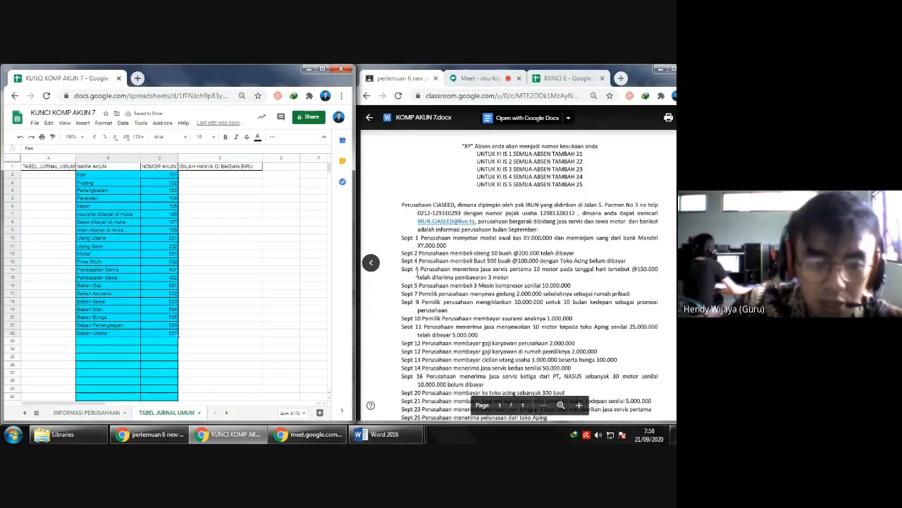
pyautogui.click(164, 178)
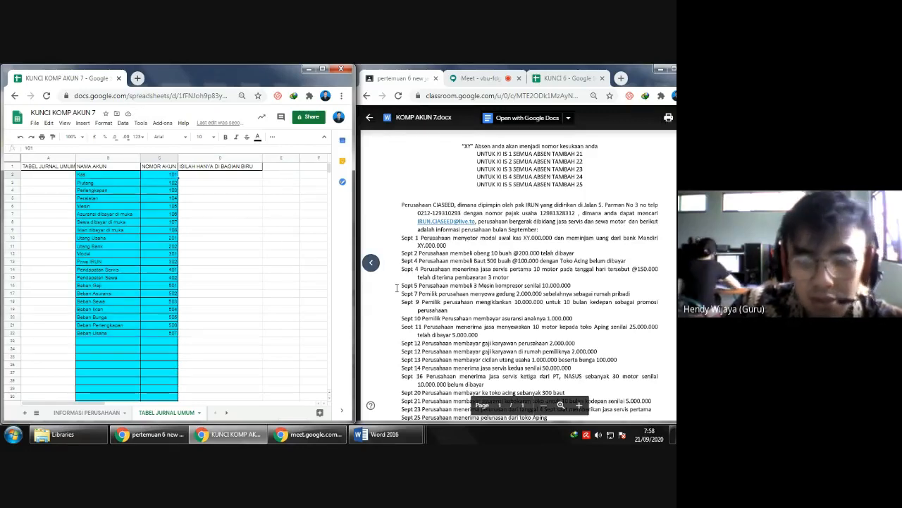
pyautogui.scroll(-4, 397, 287)
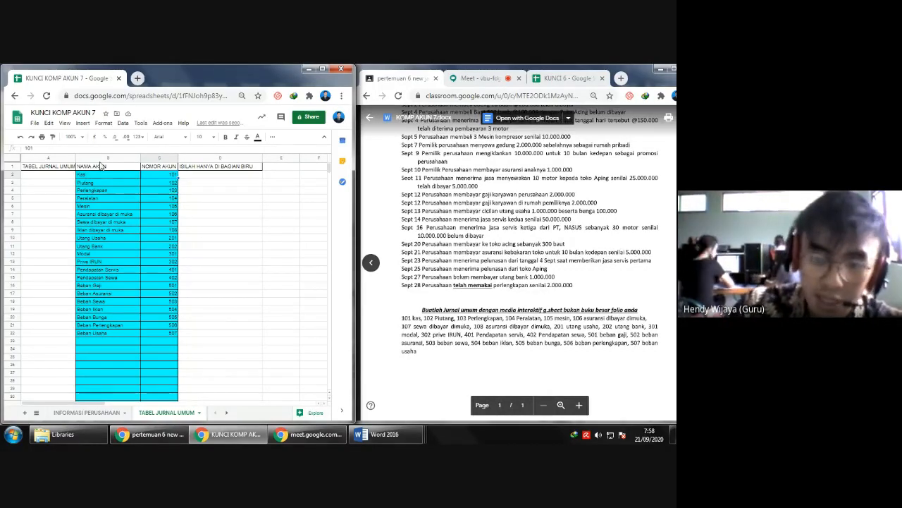
pyautogui.write('1')
pyautogui.press('Return')
pyautogui.click(166, 175)
pyautogui.write('1')
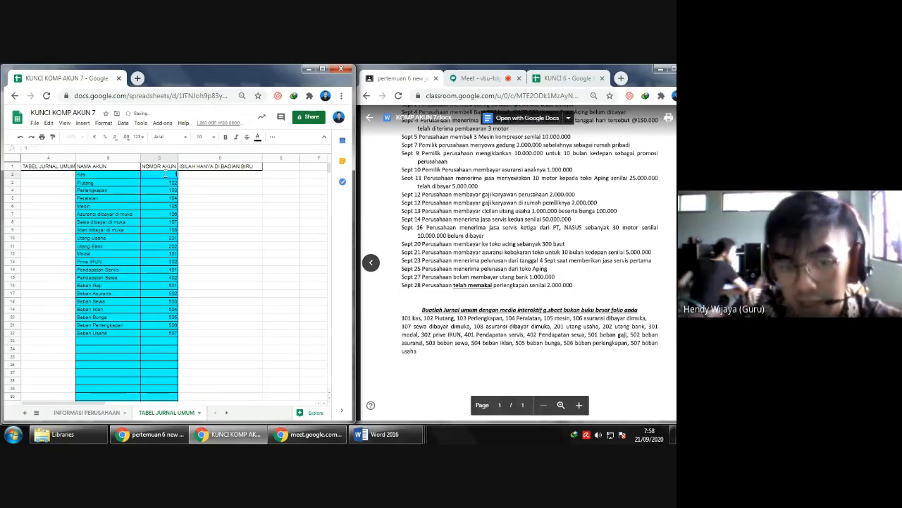
pyautogui.press('Return')
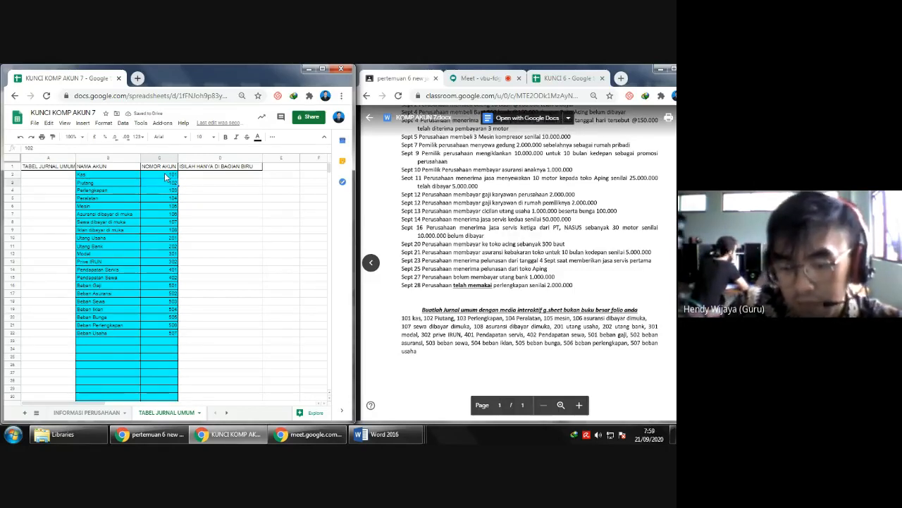
# - Open the ANALISIS TRANSAKSI sheet and bring the September transaction list back into view in the assignment document
pyautogui.click(226, 411)
pyautogui.click(134, 412)
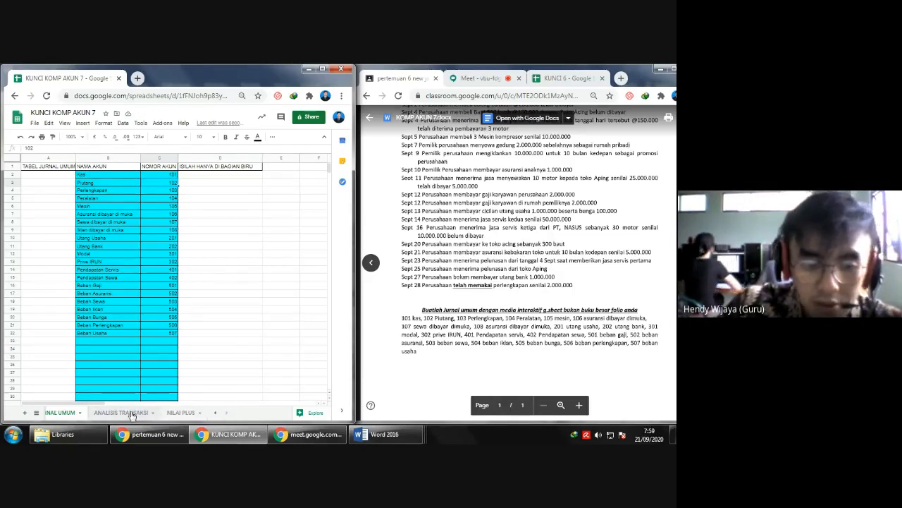
pyautogui.scroll(1, 511, 241)
pyautogui.scroll(2, 511, 242)
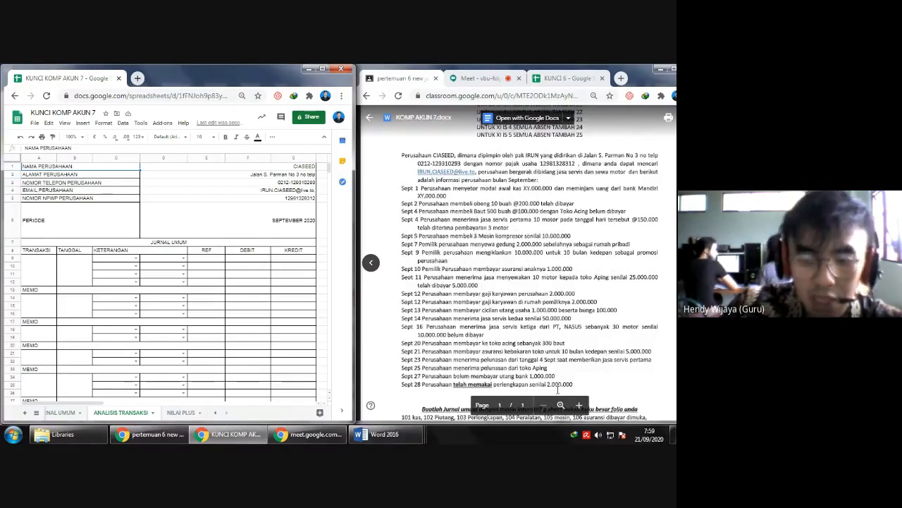
# - Fill the first journal entry's accounts: Kas on the debit side, Modal and Utang Bank on the credit side
pyautogui.click(423, 399)
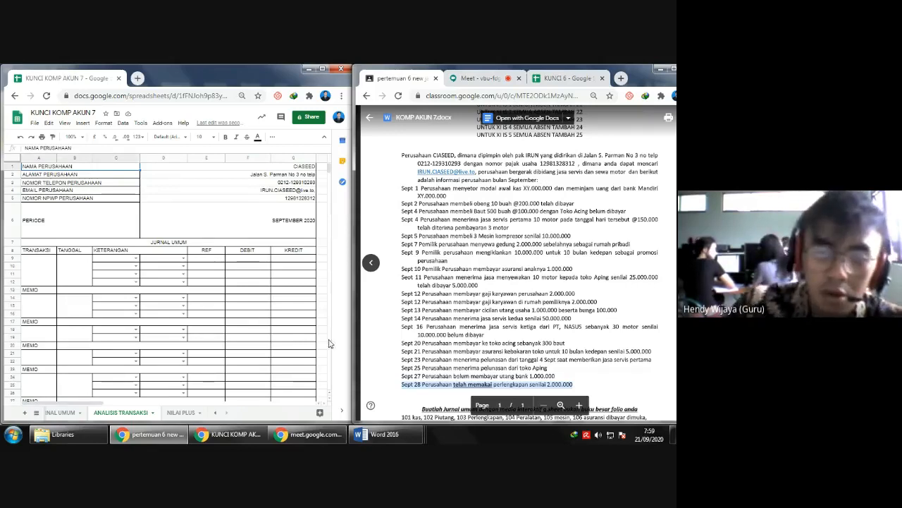
pyautogui.click(487, 191)
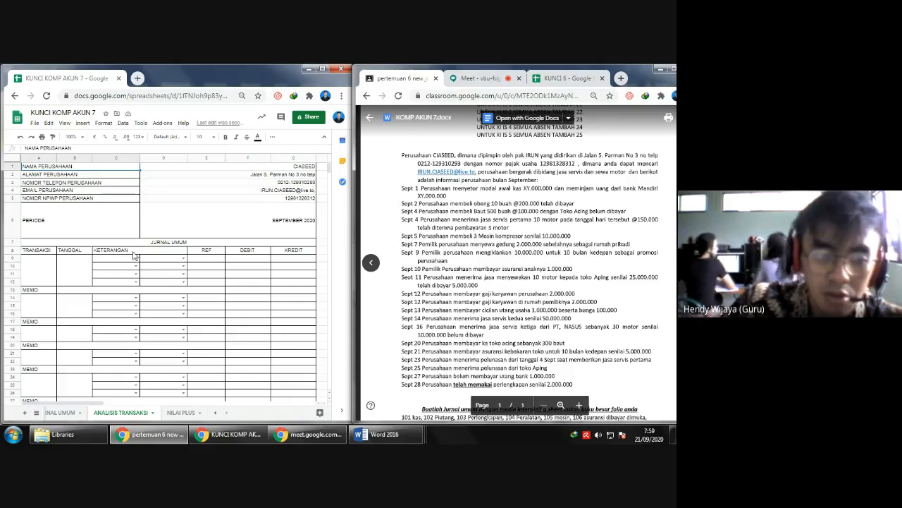
pyautogui.click(184, 265)
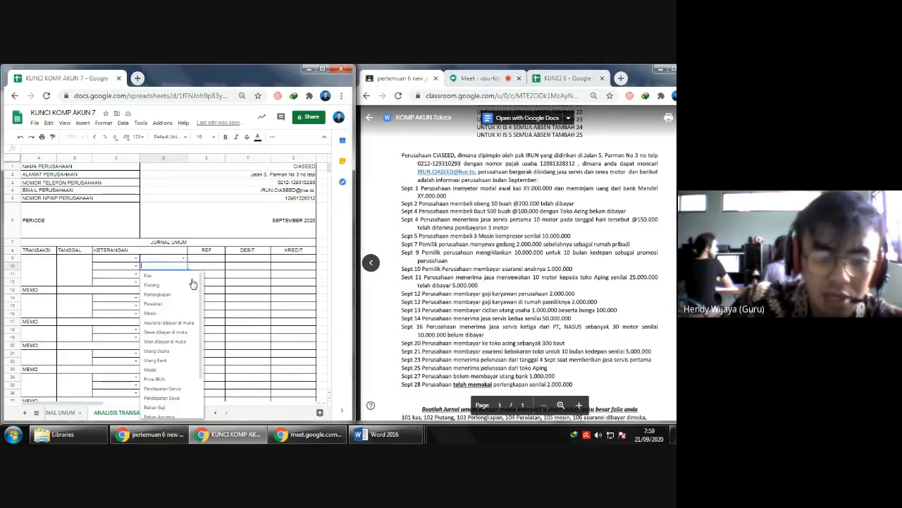
pyautogui.click(159, 371)
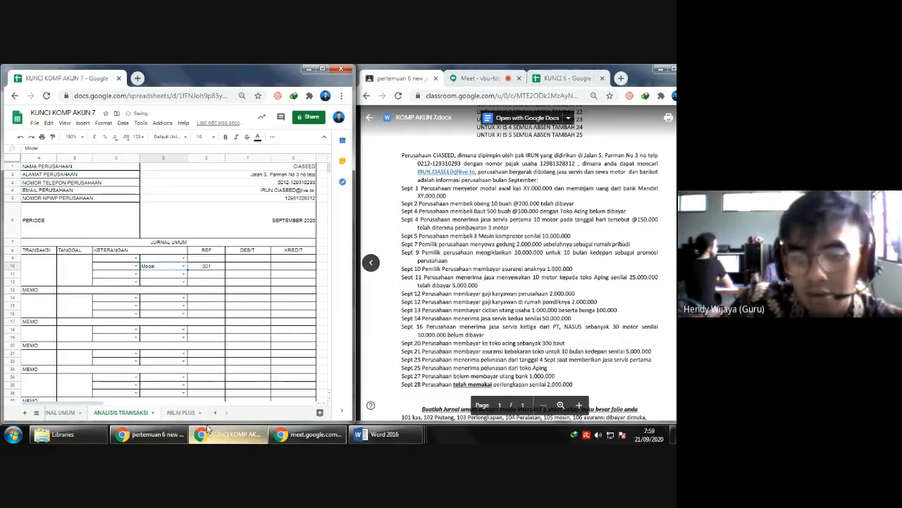
pyautogui.click(135, 259)
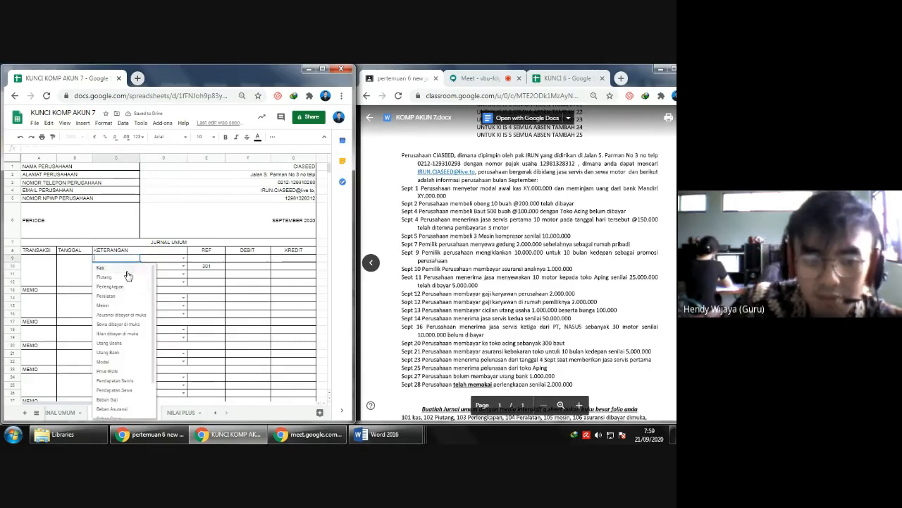
pyautogui.click(105, 267)
pyautogui.moveTo(206, 443)
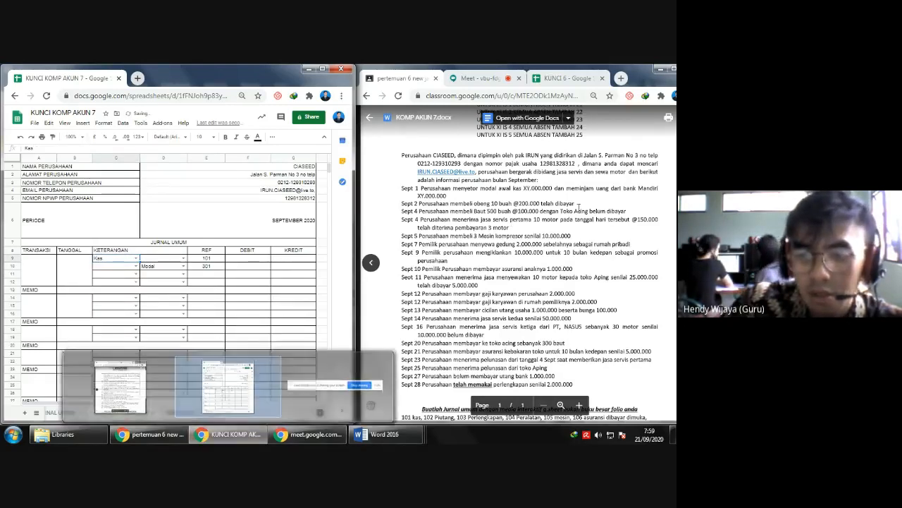
pyautogui.click(184, 274)
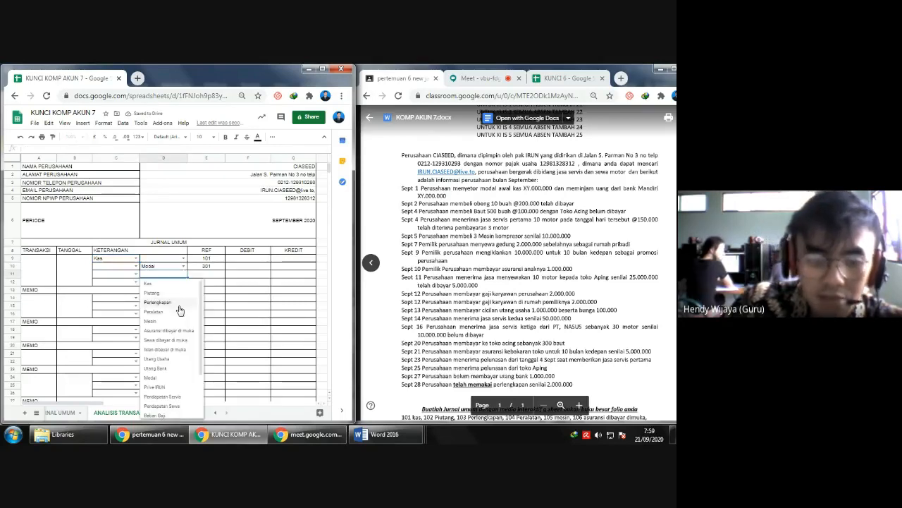
pyautogui.click(157, 368)
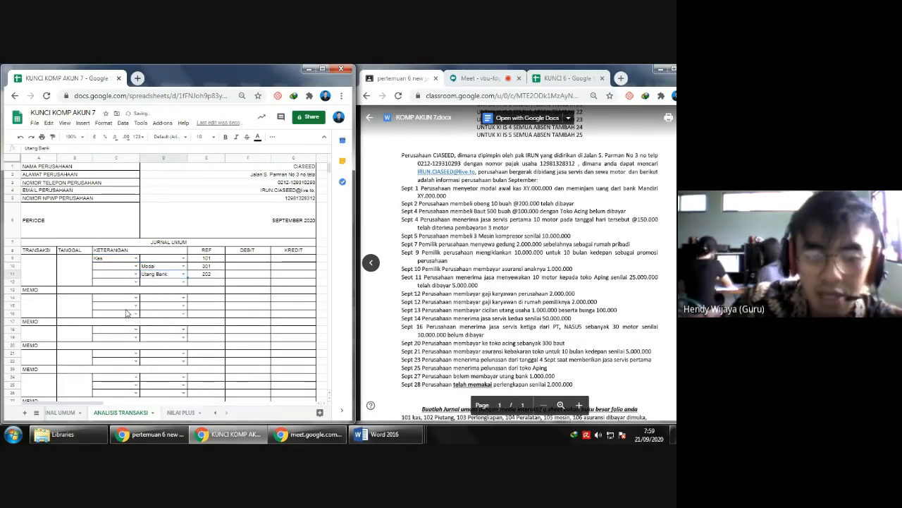
# - Delete the unused row 12 beneath the Utang Bank line of the first journal entry
pyautogui.click(8, 282)
pyautogui.rightClick(8, 282)
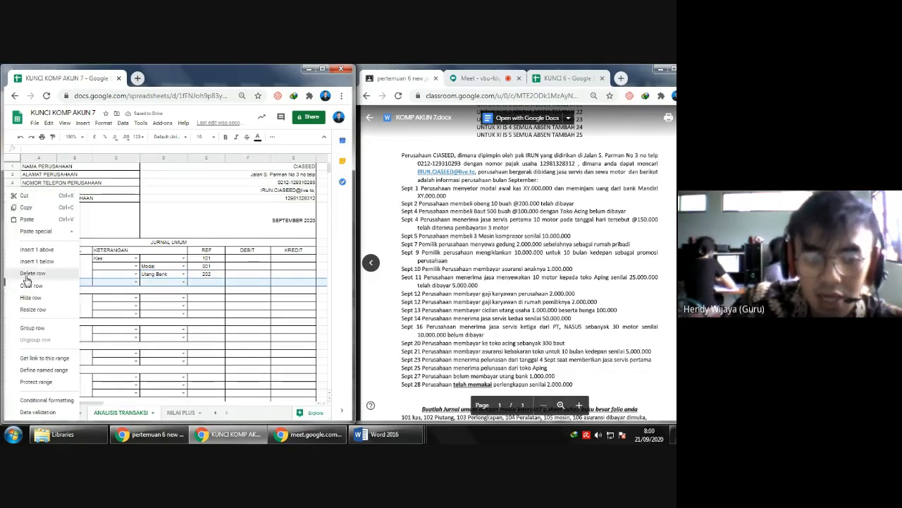
pyautogui.click(26, 274)
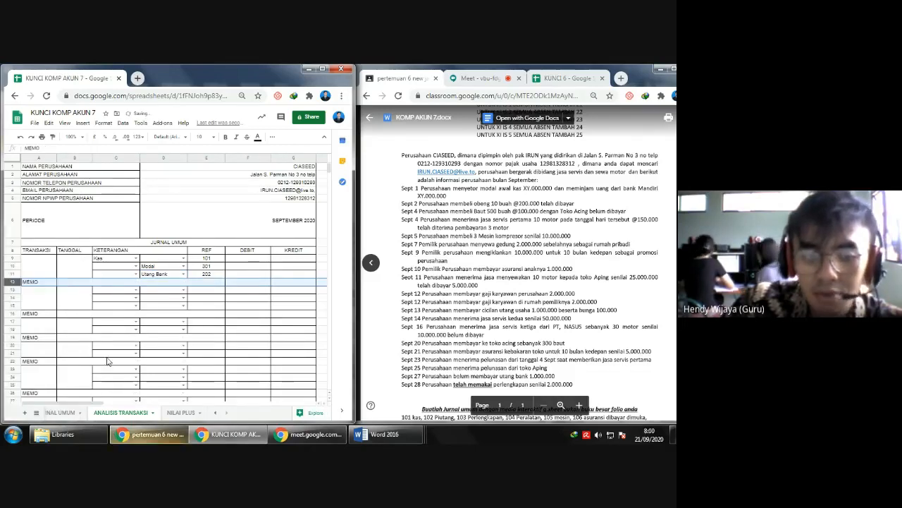
# - Enter MENYETOR MOIDAL as the memo of the first journal entry
pyautogui.click(86, 282)
pyautogui.write('MEN7')
pyautogui.write('ENYE')
pyautogui.write('TOR')
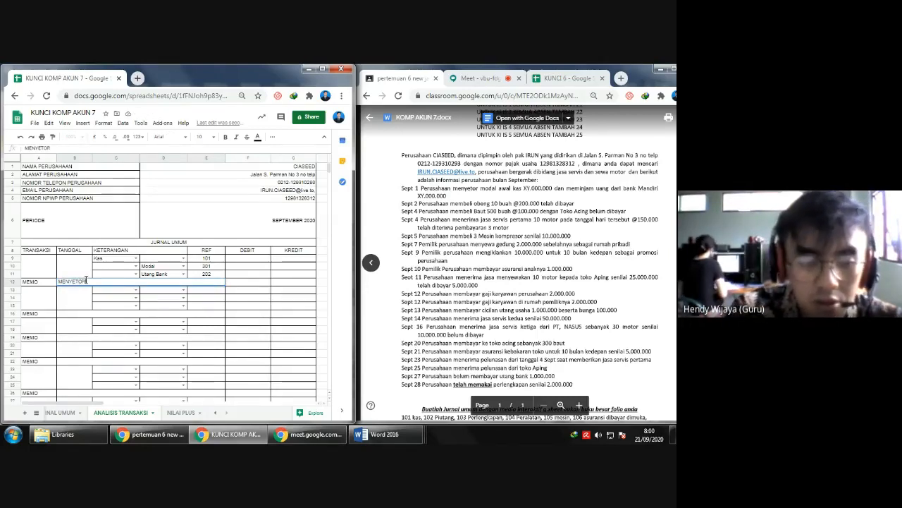
pyautogui.write(' MODAL')
pyautogui.press('Return')
# - Label the first journal entry as transaction JU 1 with the date SEPT 1
pyautogui.press('Left')
pyautogui.press('Up')
pyautogui.write('JU 1')
pyautogui.press('Right')
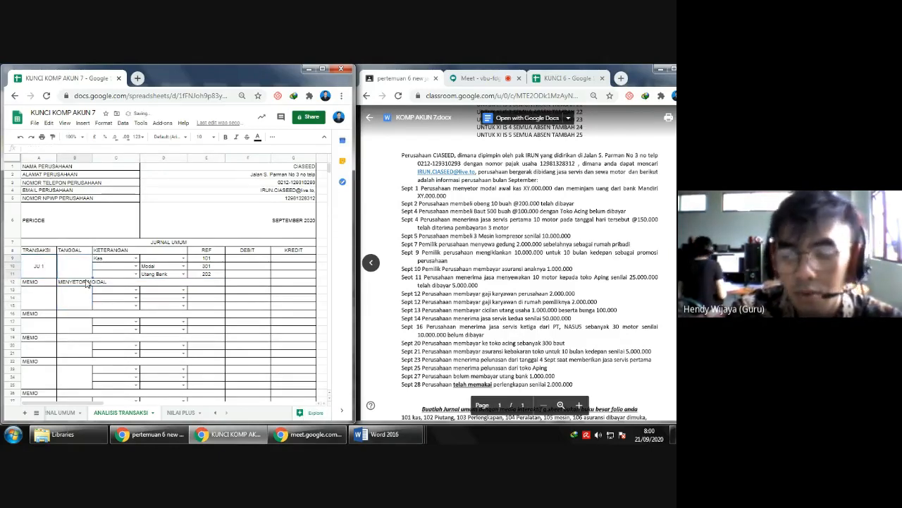
pyautogui.write('1SEPT 1')
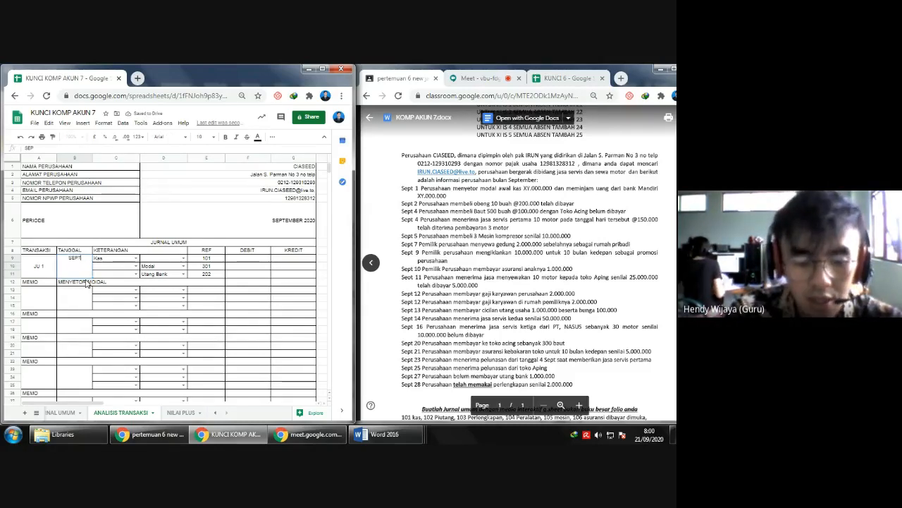
pyautogui.press('Return')
# - Enter a credit of 22.000.000 for Modal in the JU 1 entry
pyautogui.press('Right')
pyautogui.press('Up')
pyautogui.press('Left')
pyautogui.press('Right')
pyautogui.press('Right')
pyautogui.press('Right')
pyautogui.press('Right')
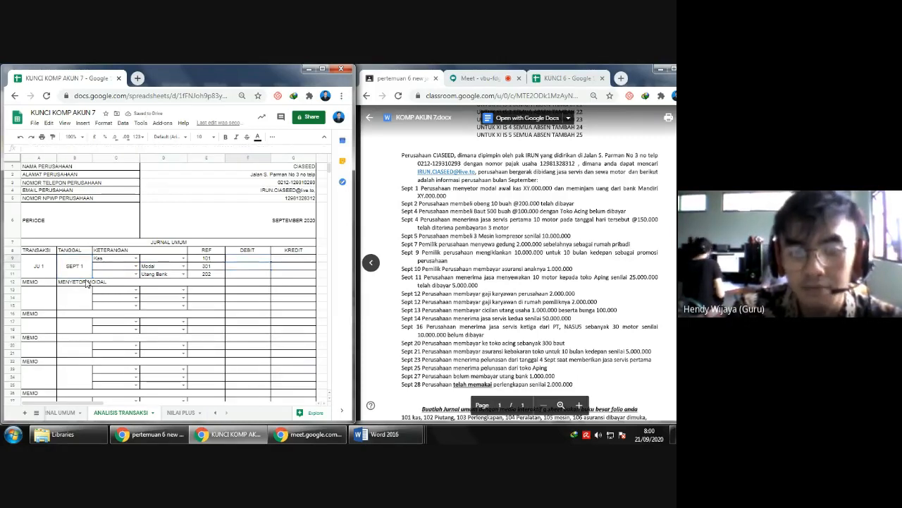
pyautogui.press('Right')
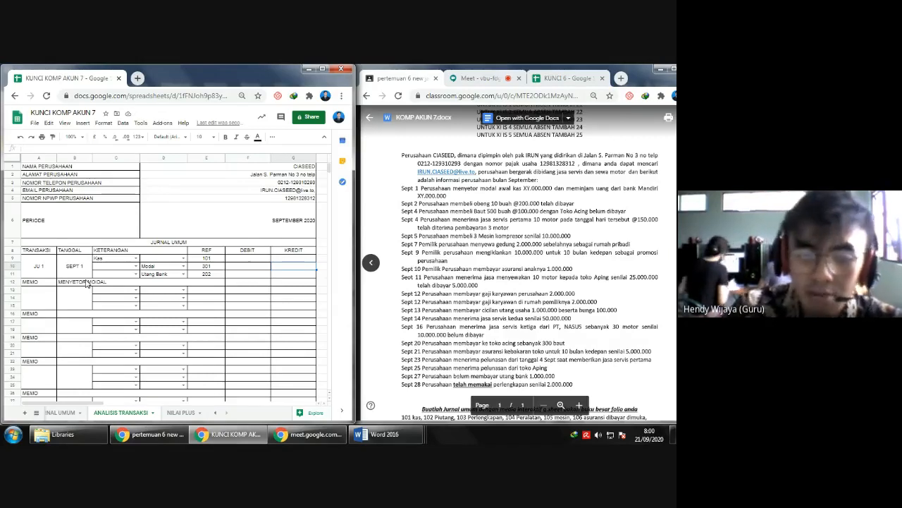
pyautogui.hscroll(1, 86, 283)
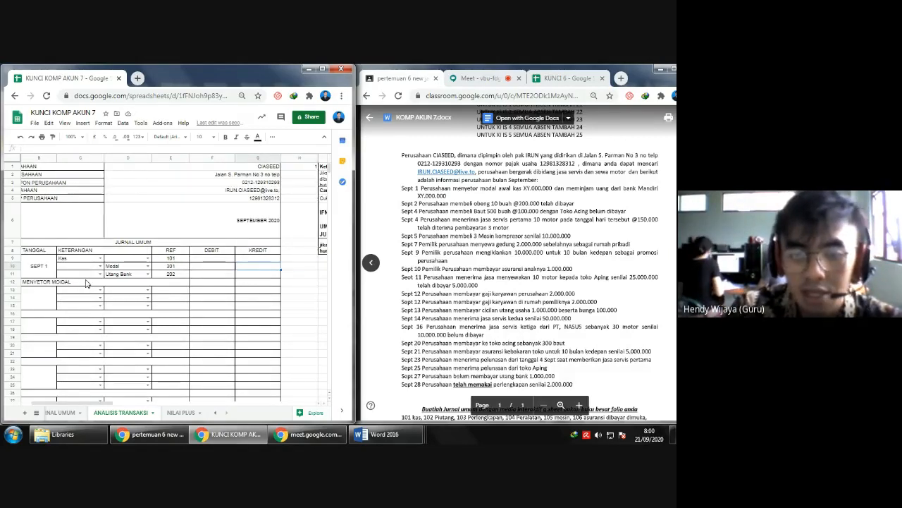
pyautogui.write('2')
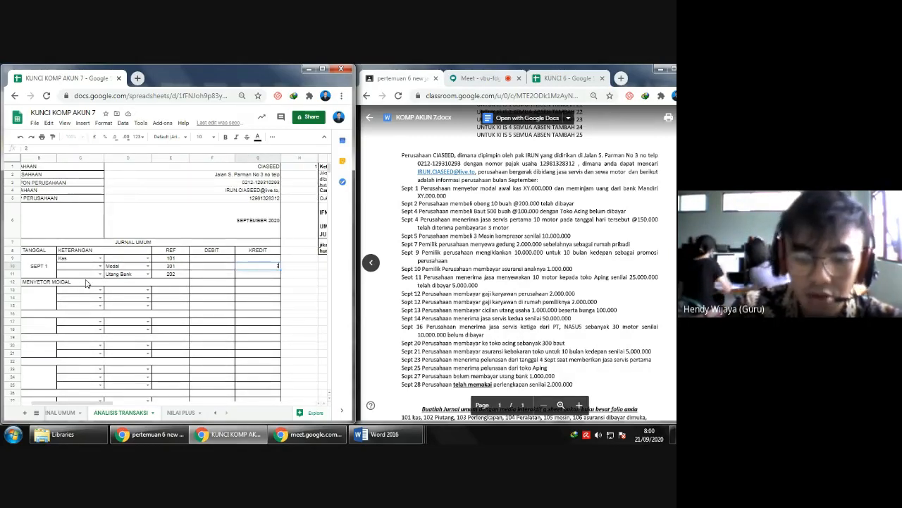
pyautogui.write('200')
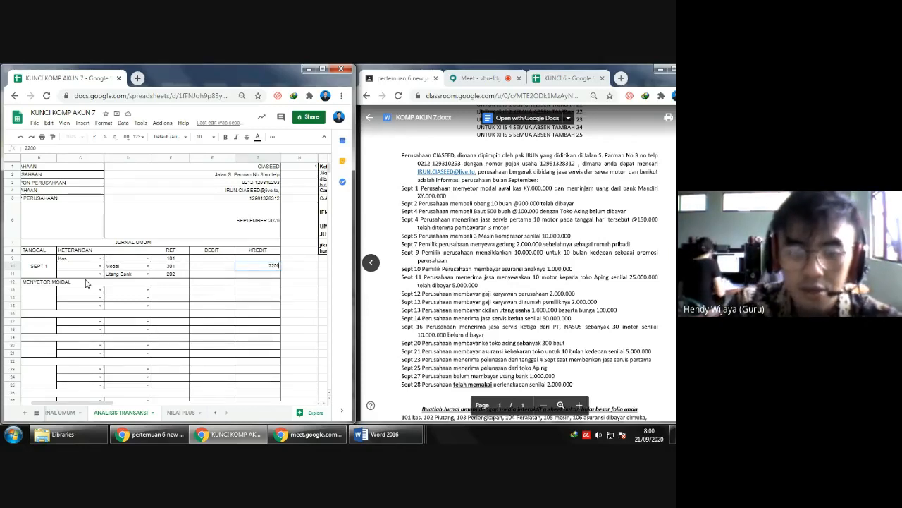
pyautogui.write('000')
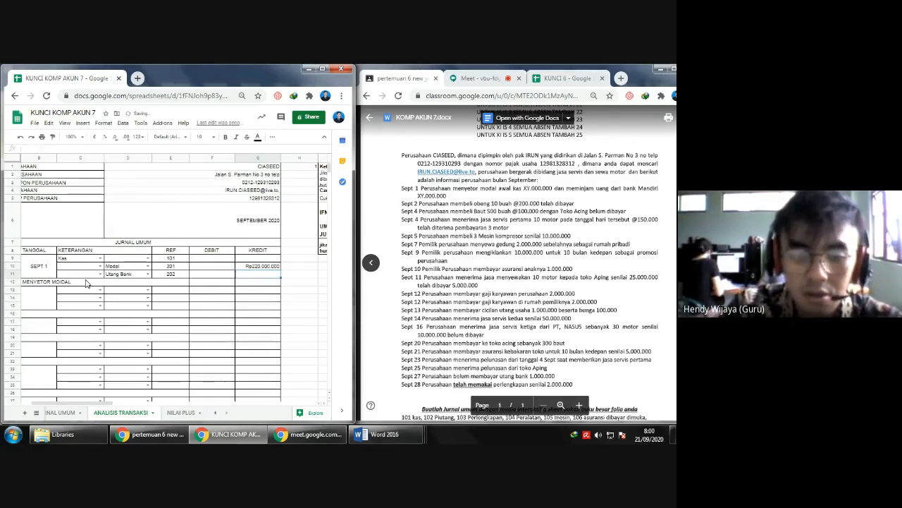
pyautogui.write('00')
pyautogui.press('Return')
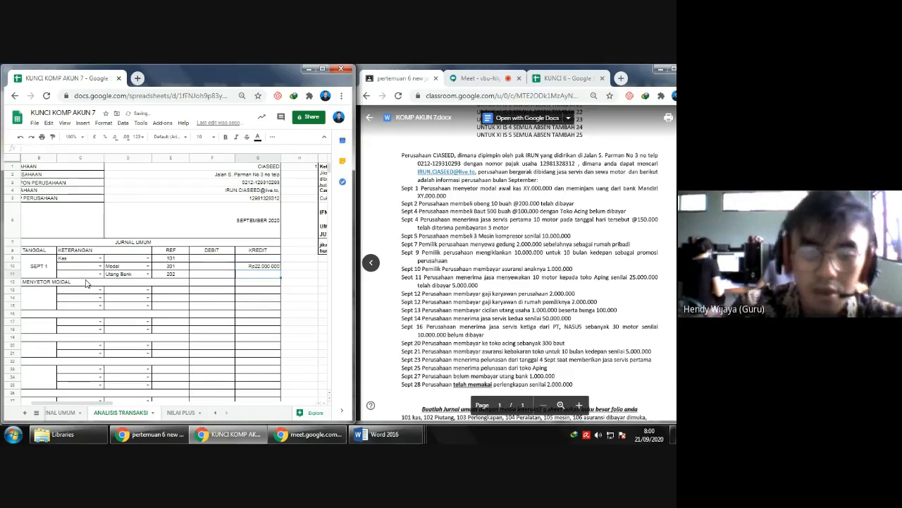
# - Enter a credit of 22.000.000 for Utang Bank in the JU 1 entry
pyautogui.press('Left')
pyautogui.press('Up')
pyautogui.press('Up')
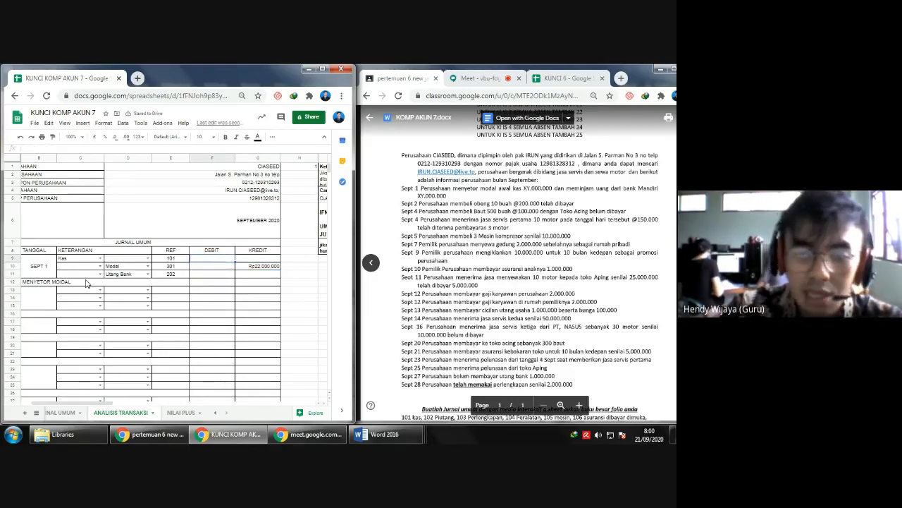
pyautogui.press('Down')
pyautogui.press('Right')
pyautogui.press('Down')
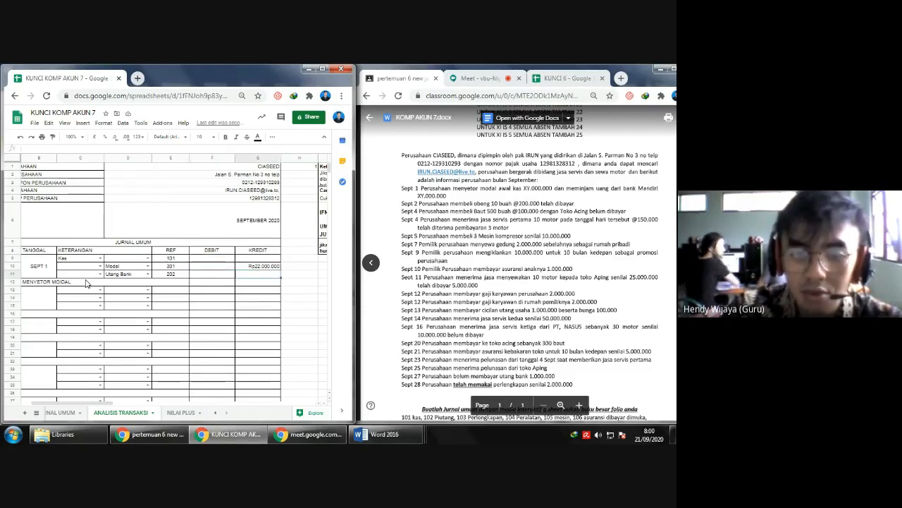
pyautogui.write('22.000.000')
pyautogui.press('Return')
# - Enter a debit of 44.000.000 for Kas in the JU 1 entry
pyautogui.press('Up')
pyautogui.press('Up')
pyautogui.press('Left')
pyautogui.press('Up')
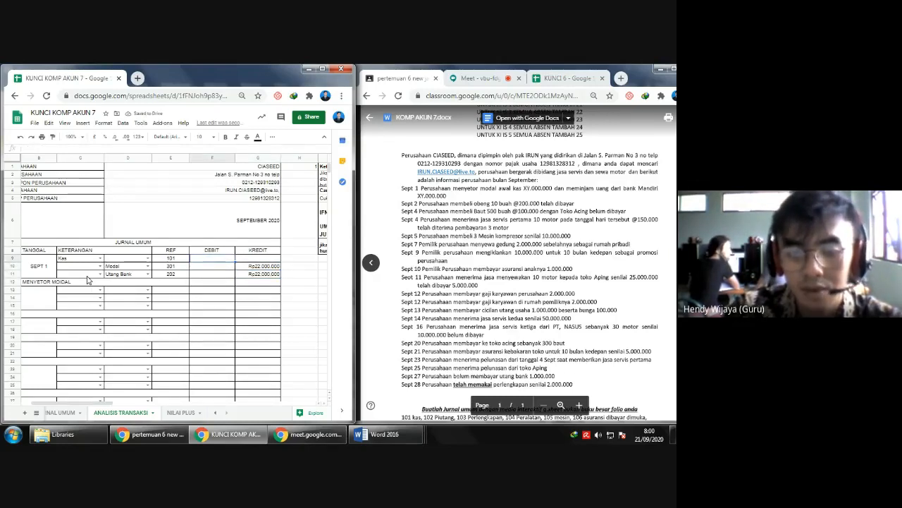
pyautogui.write('44000000')
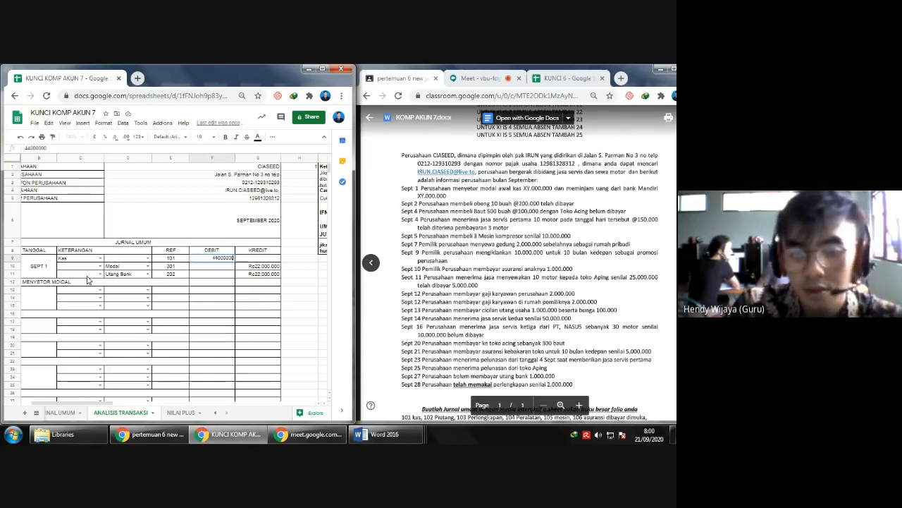
pyautogui.press('Return')
# - Compare the debit and credit totals and the error-check cell at the end of the journal table
pyautogui.press('Down')
pyautogui.press('Left')
pyautogui.press('Left')
pyautogui.press('Down')
pyautogui.press('Left')
pyautogui.press('Down')
pyautogui.press('Right')
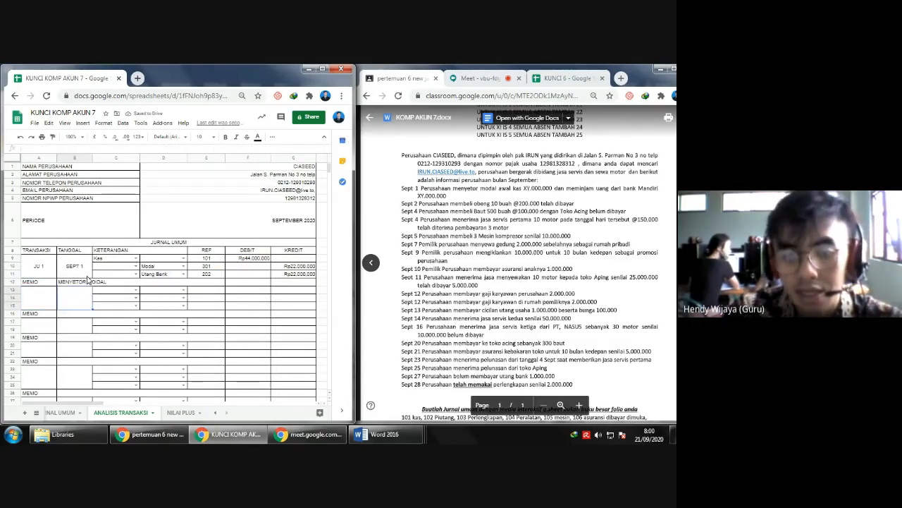
pyautogui.press('Right')
pyautogui.press('Right')
pyautogui.press('Right')
pyautogui.press('Right')
pyautogui.press('Right')
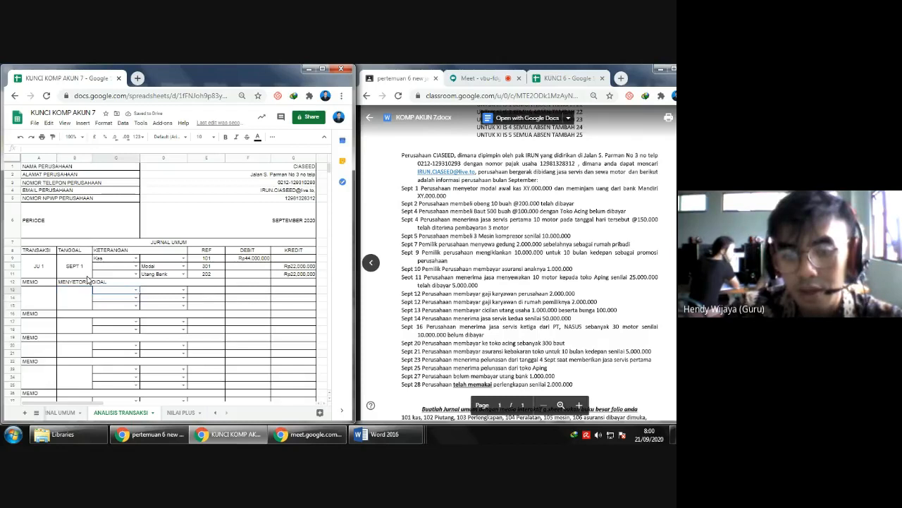
pyautogui.press('Left')
pyautogui.press('Down')
pyautogui.press('Down')
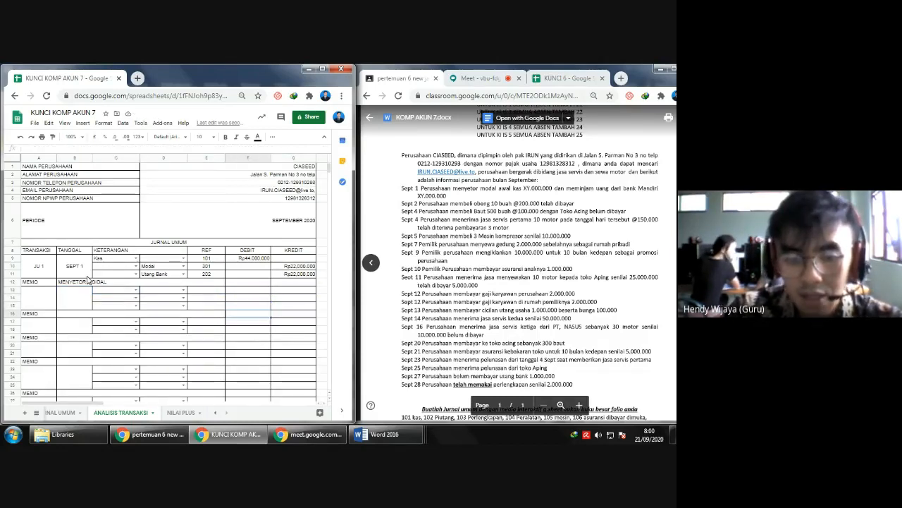
pyautogui.hotkey('ctrl', 'Down')
pyautogui.press('Right')
pyautogui.press('Right')
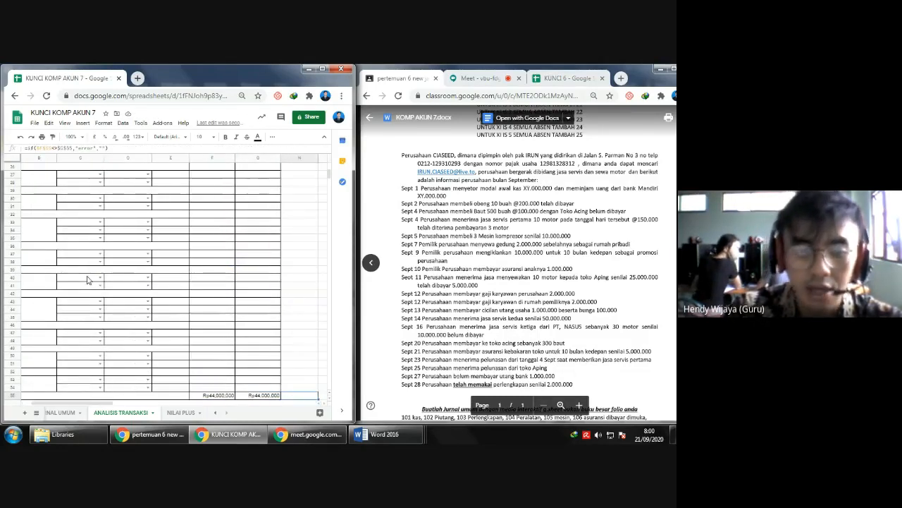
pyautogui.press('Left')
pyautogui.press('Left')
pyautogui.hotkey('ctrl', 'Up')
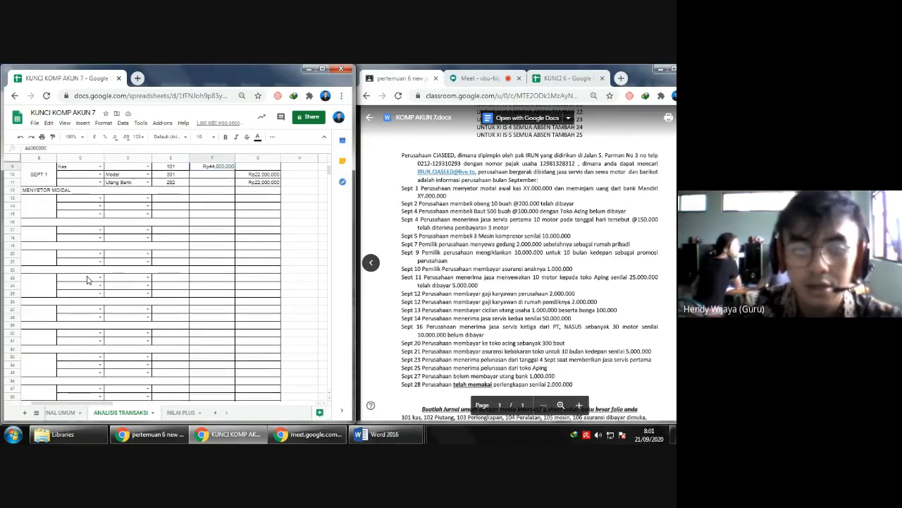
# - Label the second journal entry as transaction JU 2 with the date SEPT 2
pyautogui.press('Left')
pyautogui.press('Left')
pyautogui.press('Left')
pyautogui.press('Down')
pyautogui.press('Left')
pyautogui.press('Down')
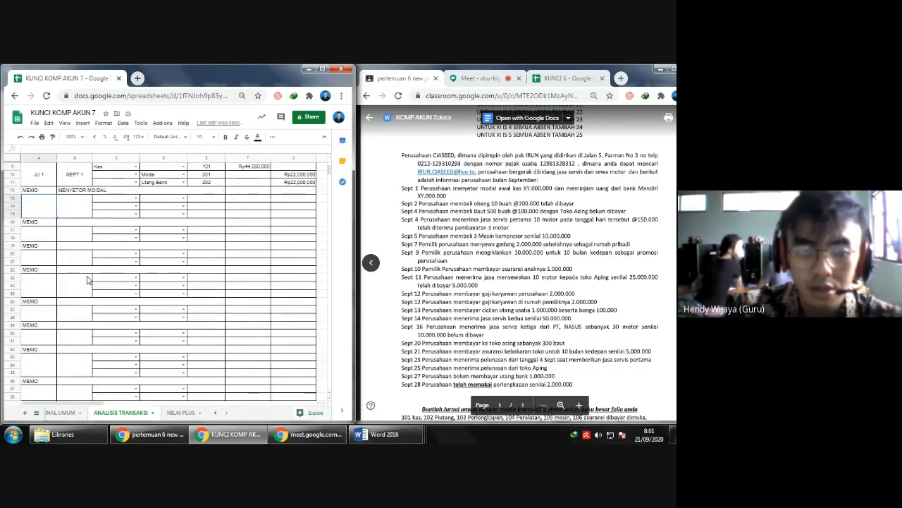
pyautogui.write('JU 2')
pyautogui.press('Tab')
pyautogui.write('SEPT')
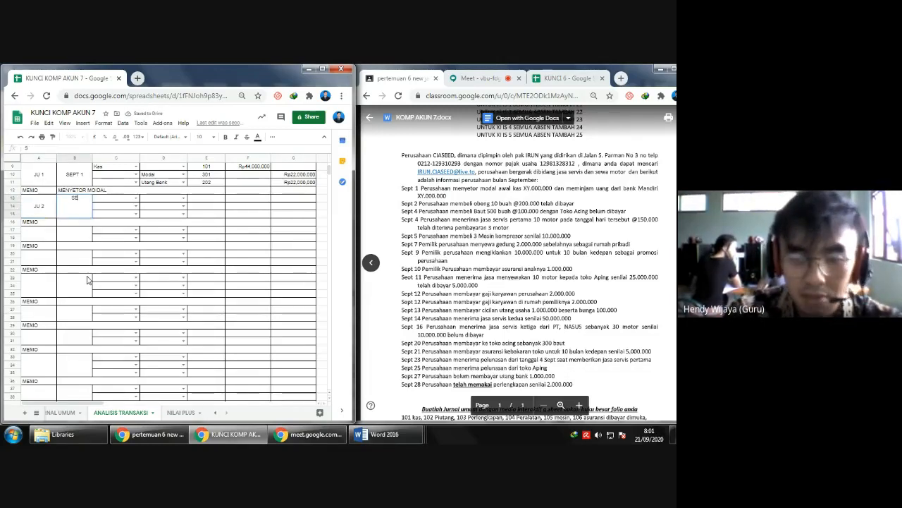
pyautogui.press('Up')
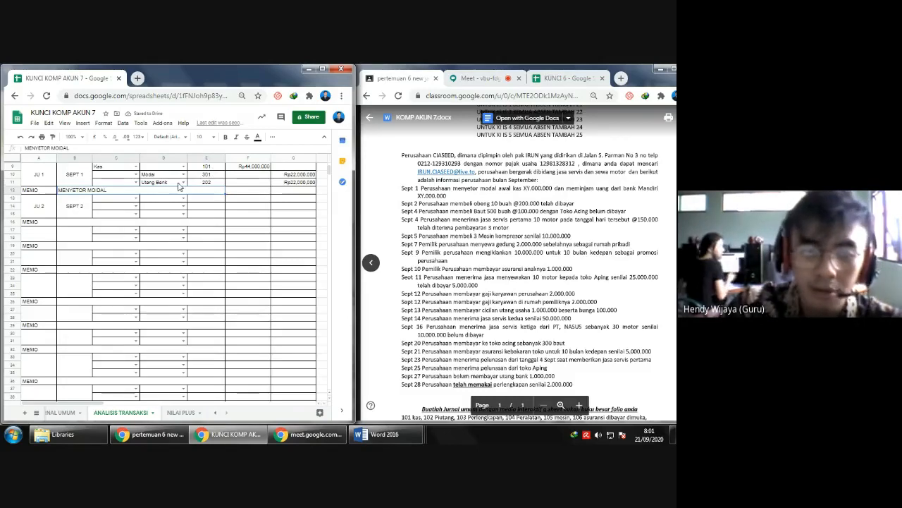
# - Set the JU 2 accounts to Peralatan on the debit side and Kas on the credit side
pyautogui.click(121, 201)
pyautogui.click(136, 200)
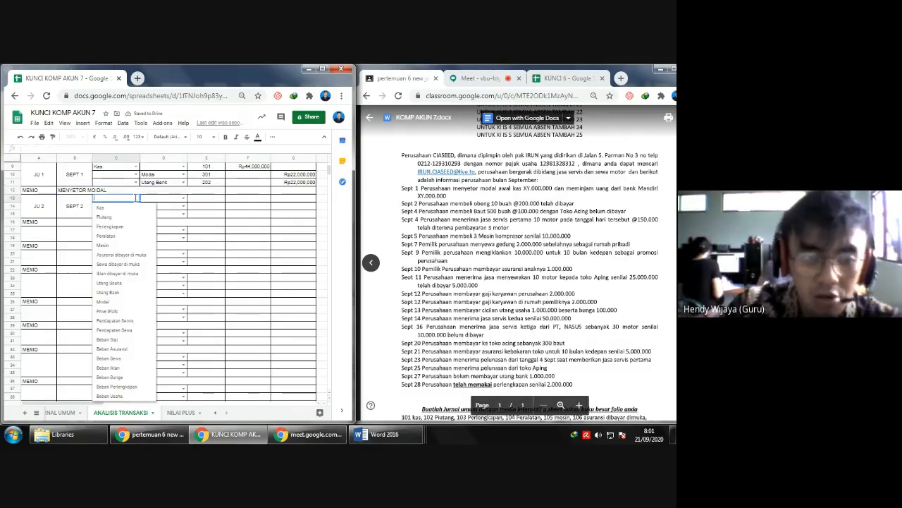
pyautogui.click(119, 242)
pyautogui.click(167, 204)
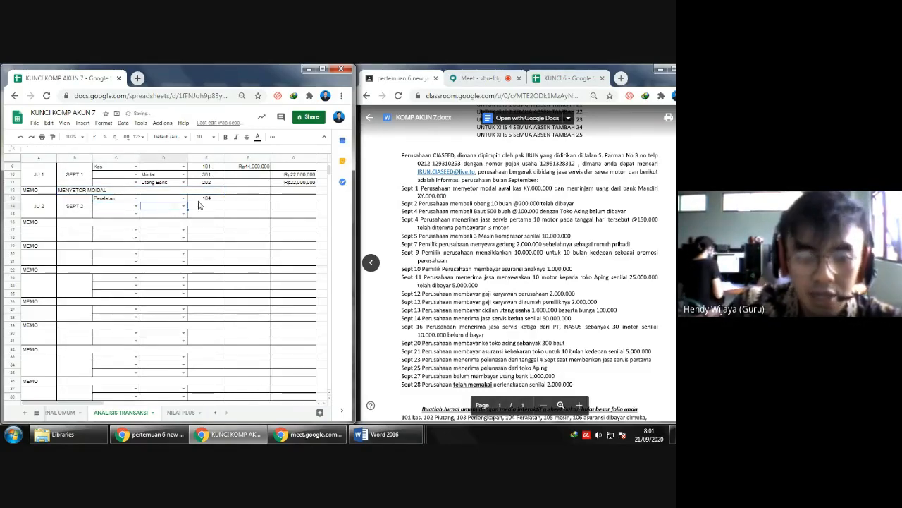
pyautogui.click(184, 206)
pyautogui.click(183, 217)
pyautogui.click(241, 202)
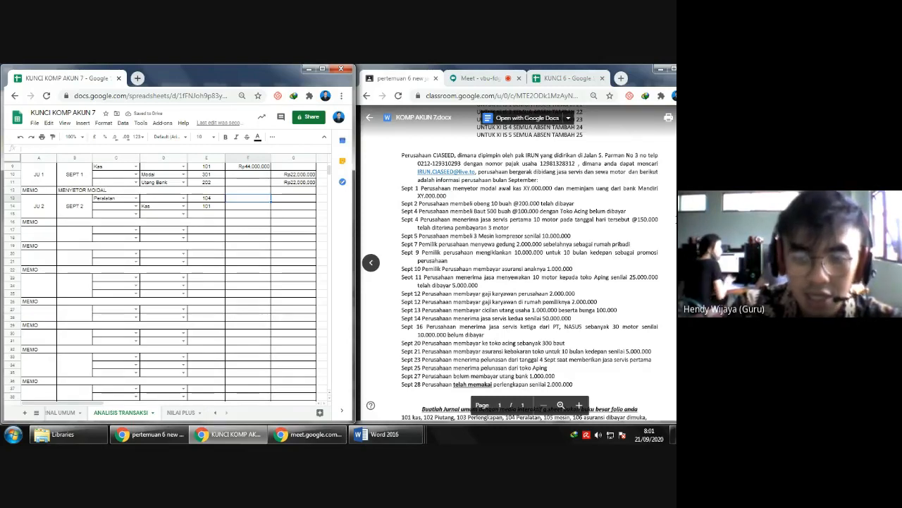
# - Enter 2.000.000 as the debit for Peralatan and as the credit for Kas in the JU 2 entry
pyautogui.write('2000000')
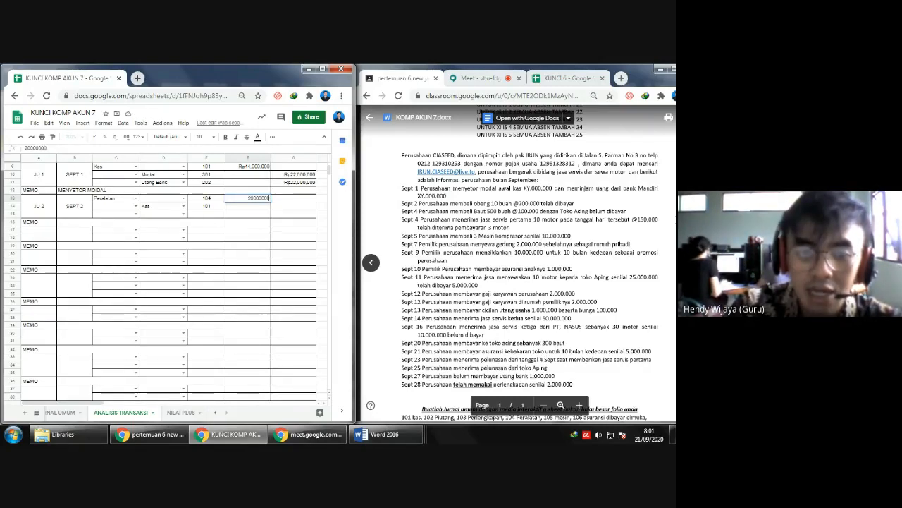
pyautogui.press('Return')
pyautogui.press('Up')
pyautogui.press('F2')
pyautogui.write('0000')
pyautogui.press('Return')
pyautogui.press('Right')
pyautogui.write('2.000.000')
pyautogui.press('Return')
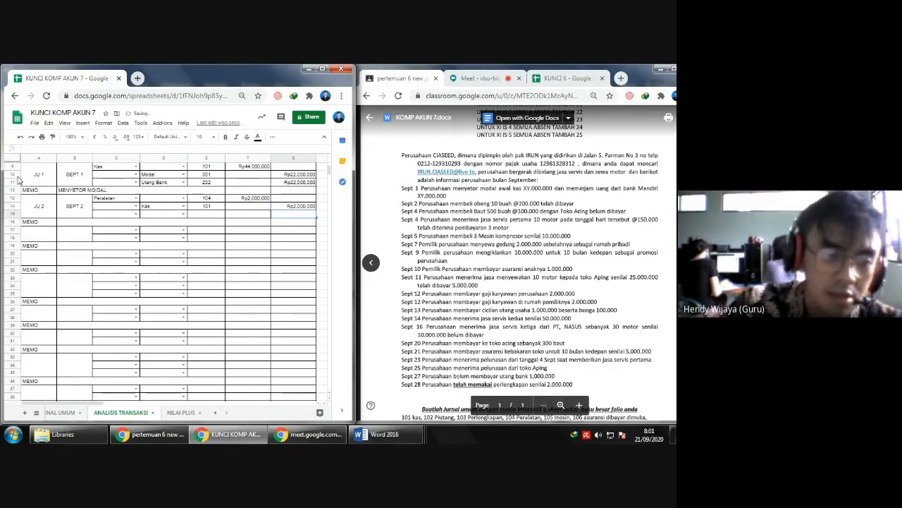
# - Delete the empty third row of the JU 2 entry and enter its memo as MEMBELI OBENG
pyautogui.click(12, 214)
pyautogui.rightClick(12, 213)
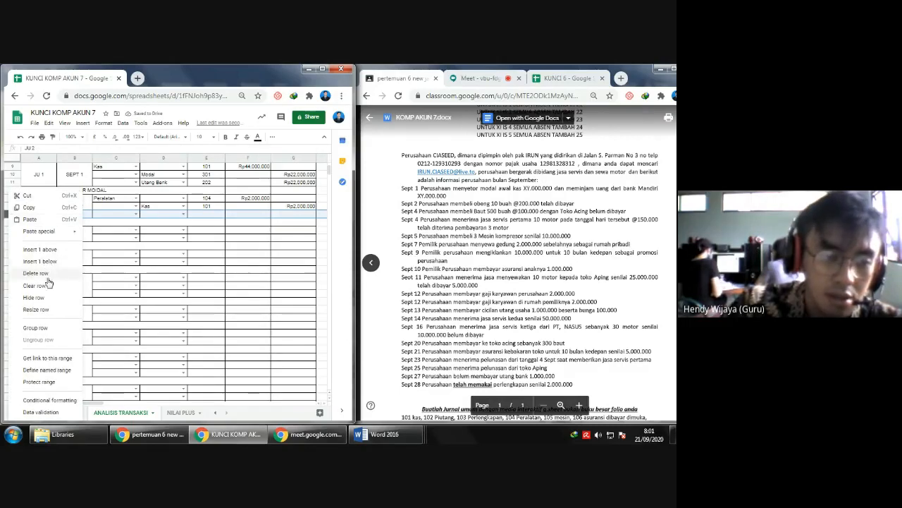
pyautogui.click(45, 276)
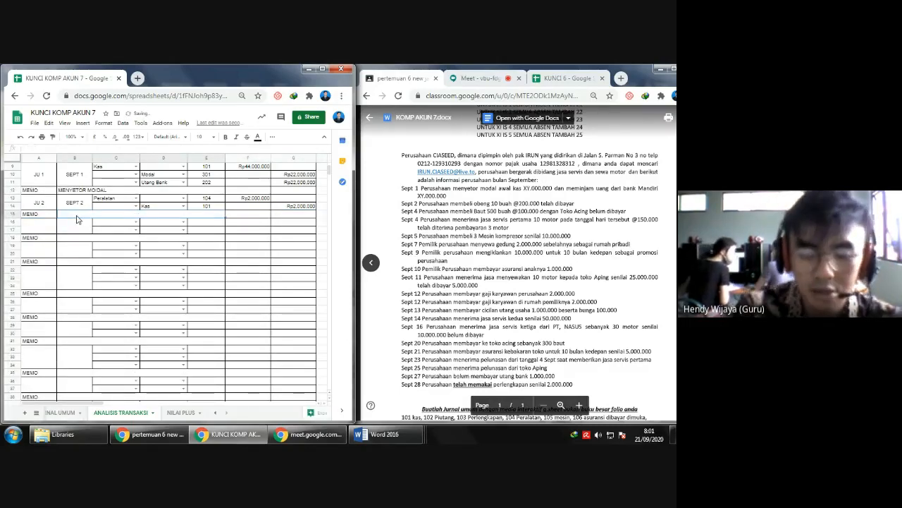
pyautogui.click(77, 219)
pyautogui.write('MEMBELI OBENG')
pyautogui.press('Return')
# - Label the third journal entry as transaction JU 3
pyautogui.press('Left')
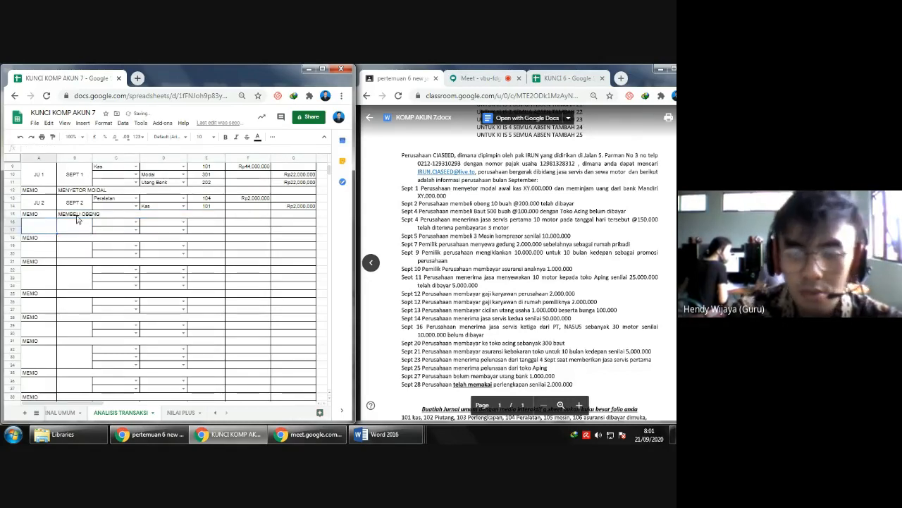
pyautogui.write('JU')
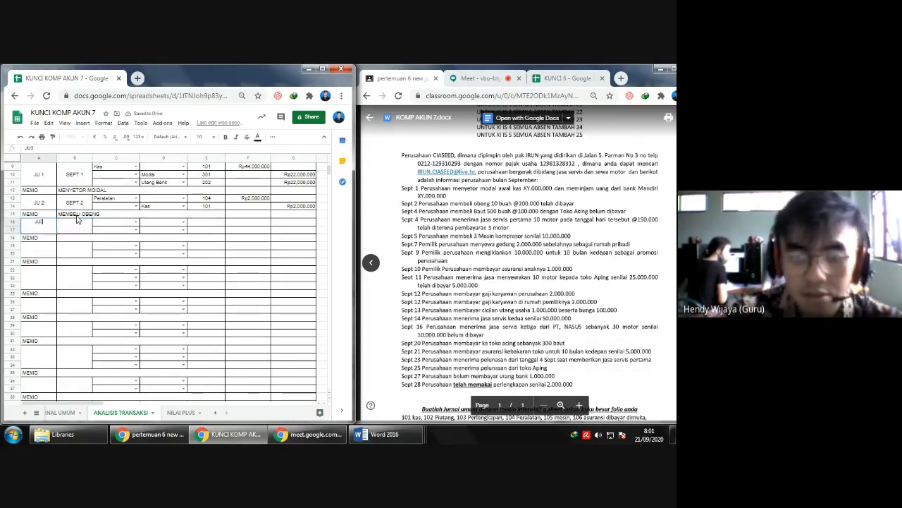
pyautogui.write('3')
pyautogui.press('Return')
pyautogui.press('Return')
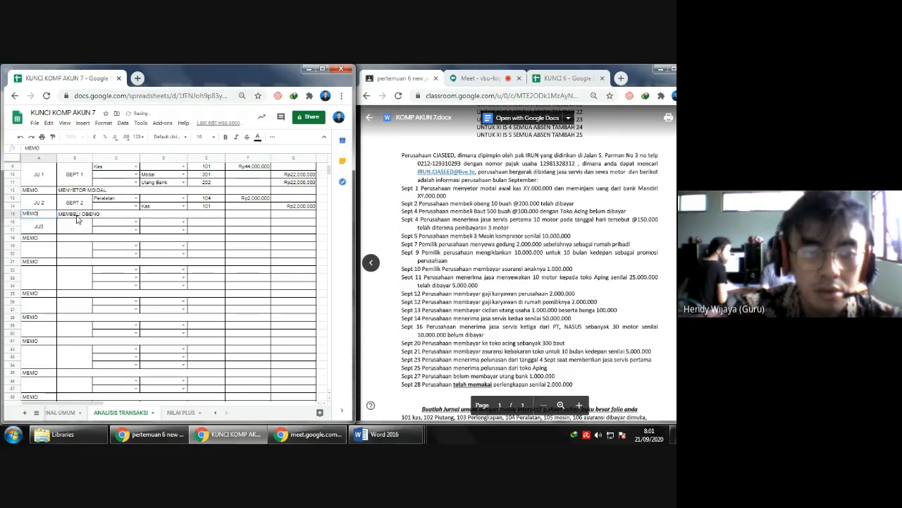
pyautogui.press('BackSpace')
pyautogui.write('3')
# - Set the date of the JU 3 entry to SEPT 4
pyautogui.press('Return')
pyautogui.click(78, 219)
pyautogui.write('SEPT 4')
pyautogui.press('Return')
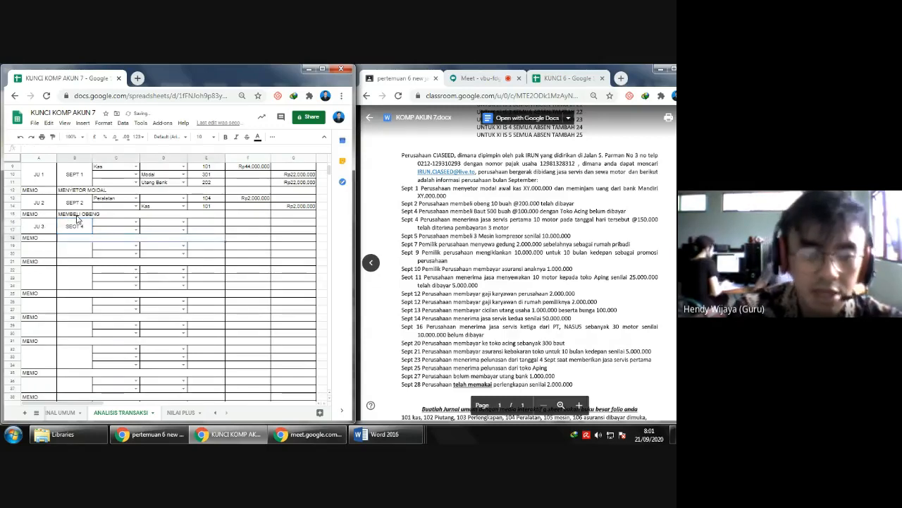
pyautogui.doubleClick(80, 222)
pyautogui.write('SEP')
pyautogui.press('BackSpace')
pyautogui.press('BackSpace')
pyautogui.press('BackSpace')
pyautogui.press('BackSpace')
pyautogui.press('BackSpace')
pyautogui.press('BackSpace')
pyautogui.press('BackSpace')
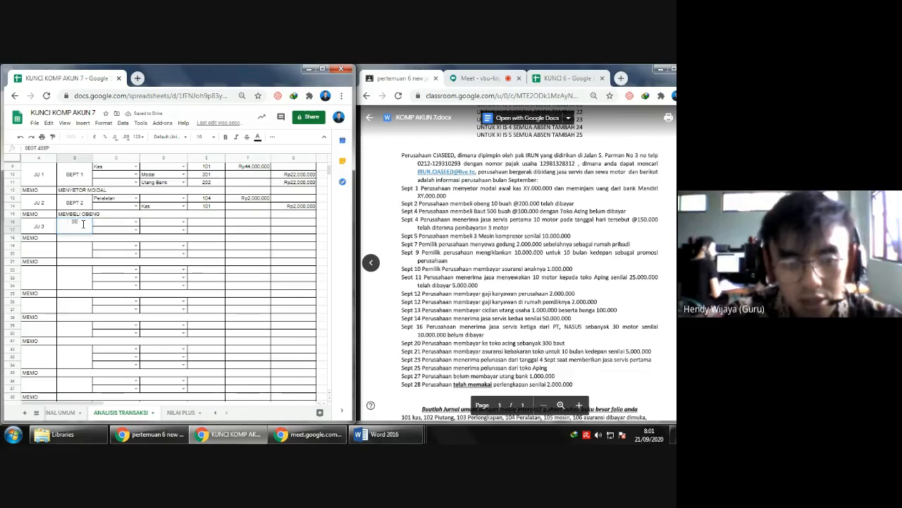
pyautogui.write('PT')
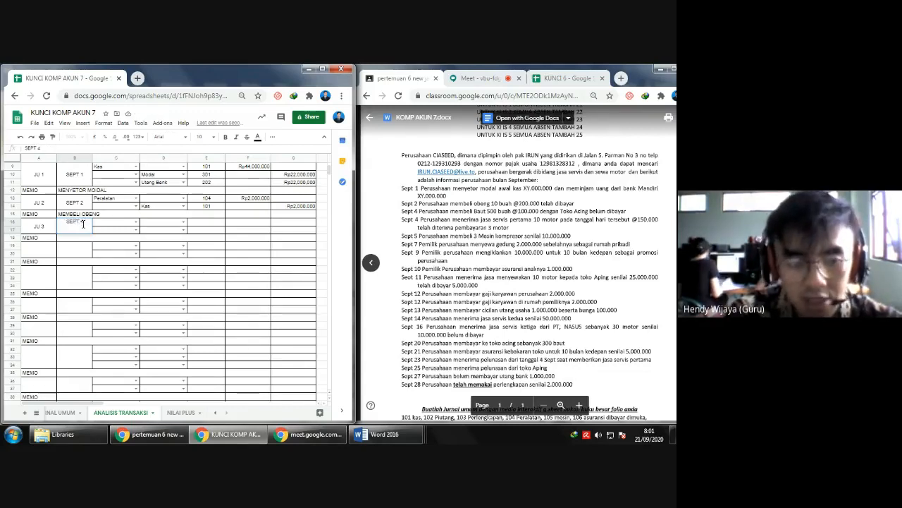
pyautogui.write(' 4')
pyautogui.press('Return')
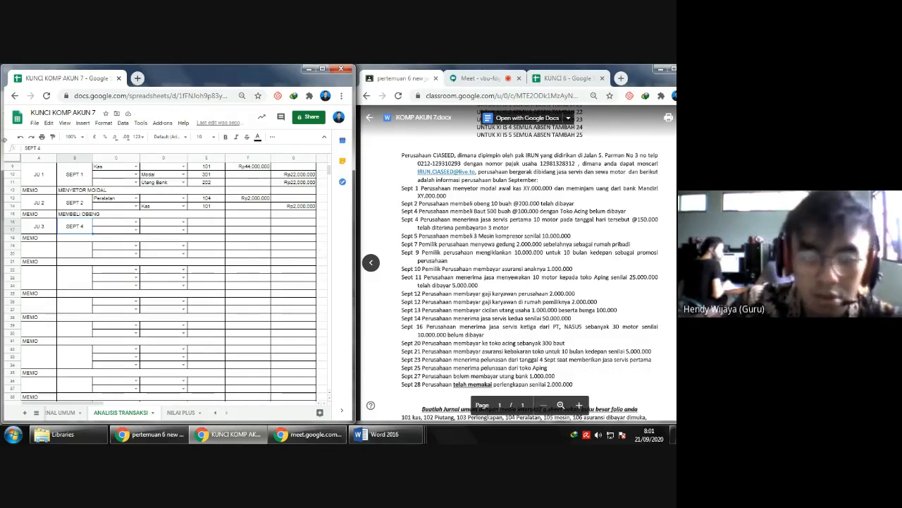
pyautogui.click(12, 238)
pyautogui.rightClick(13, 237)
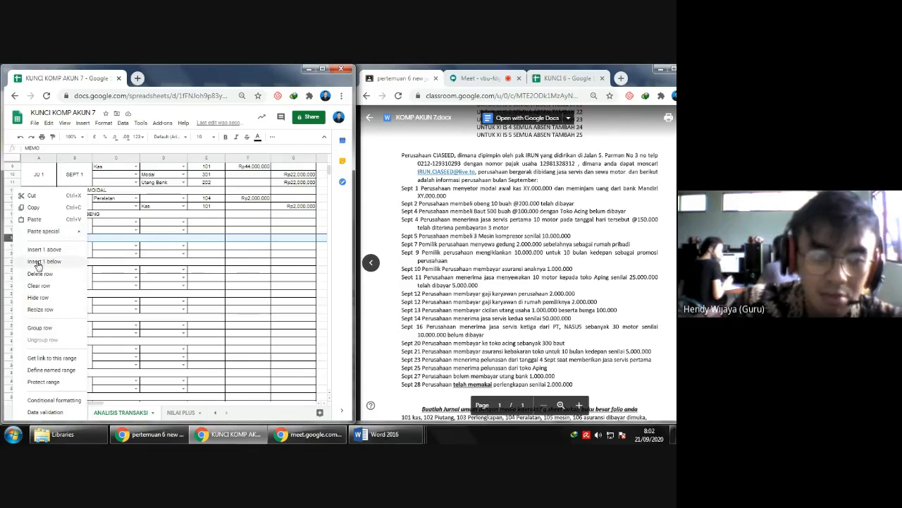
pyautogui.click(44, 249)
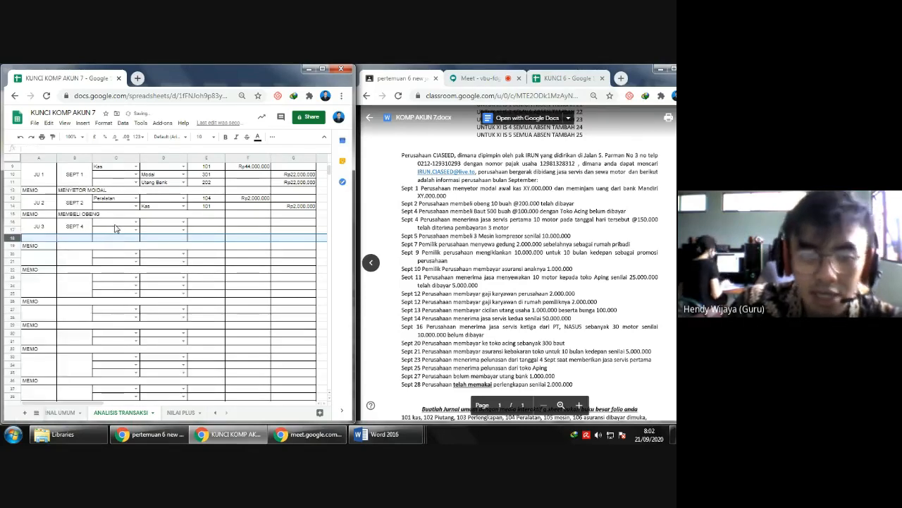
pyautogui.moveTo(74, 230); pyautogui.dragTo(76, 239)
pyautogui.click(136, 224)
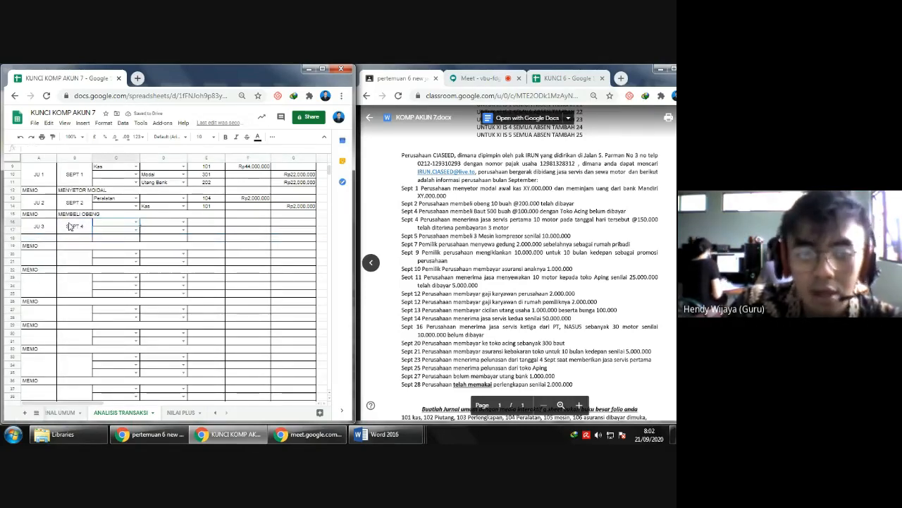
pyautogui.click(46, 233)
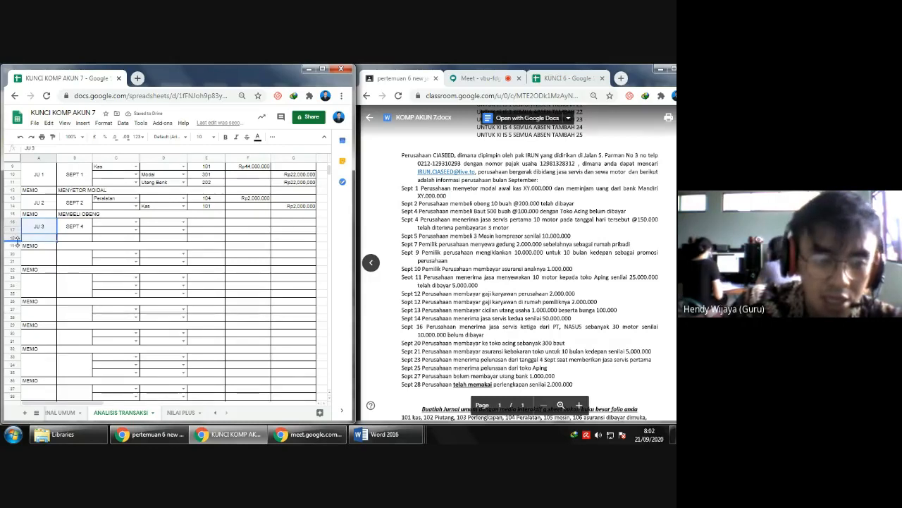
pyautogui.click(15, 240)
pyautogui.hotkey('ctrl', 'alt', '-')
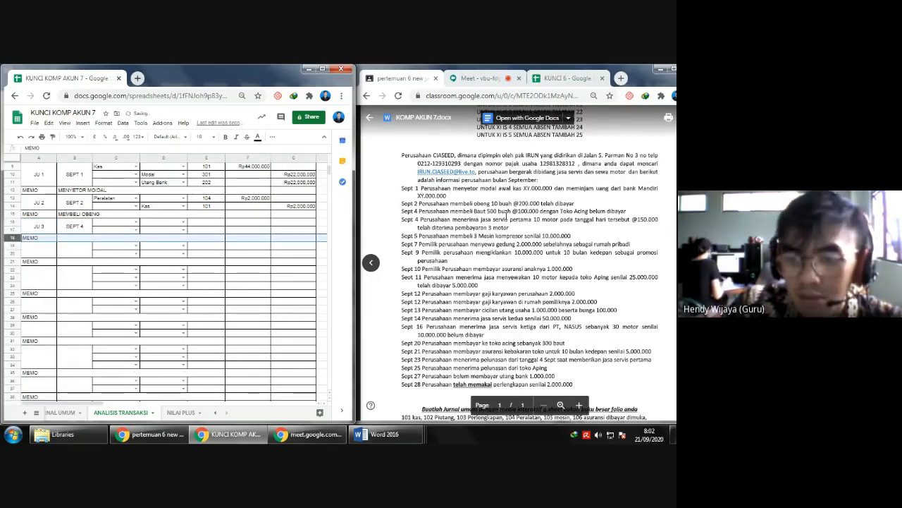
# - Set the JU 3 accounts to Perlengkapan on the debit side and Utang Usaha on the credit side
pyautogui.click(113, 227)
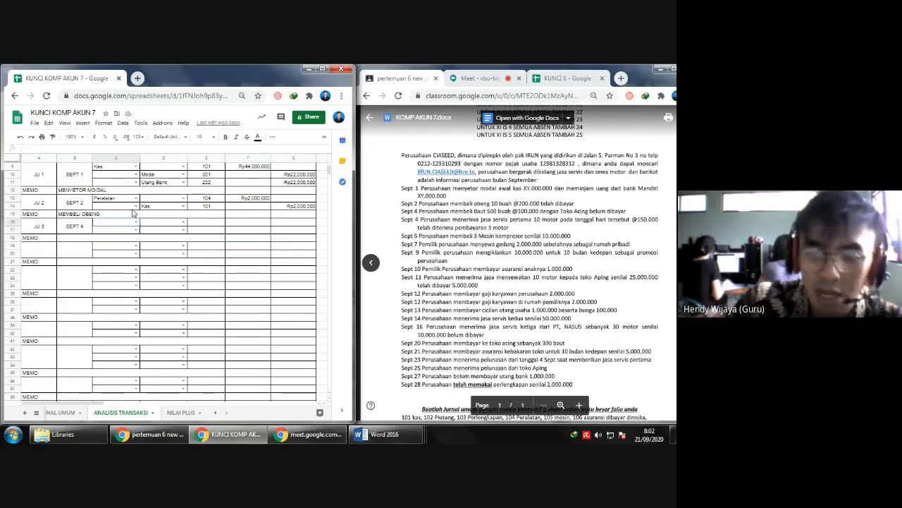
pyautogui.click(136, 221)
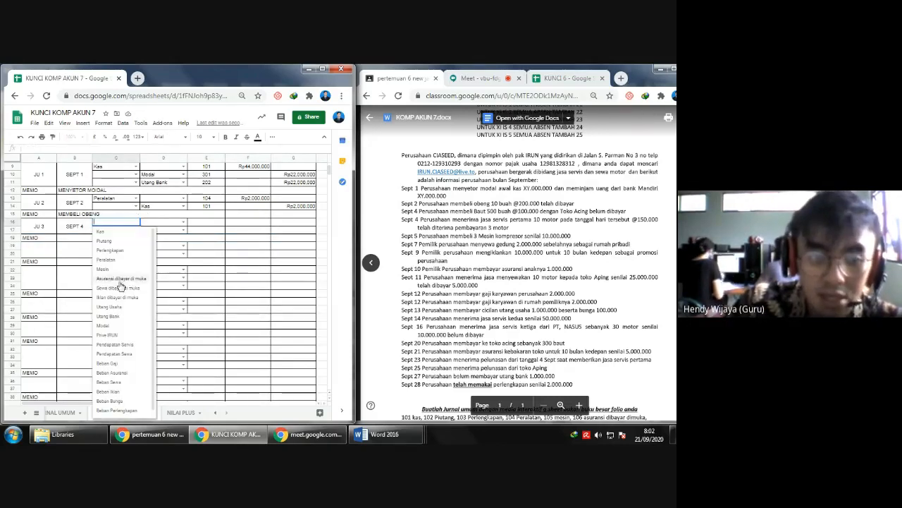
pyautogui.click(114, 251)
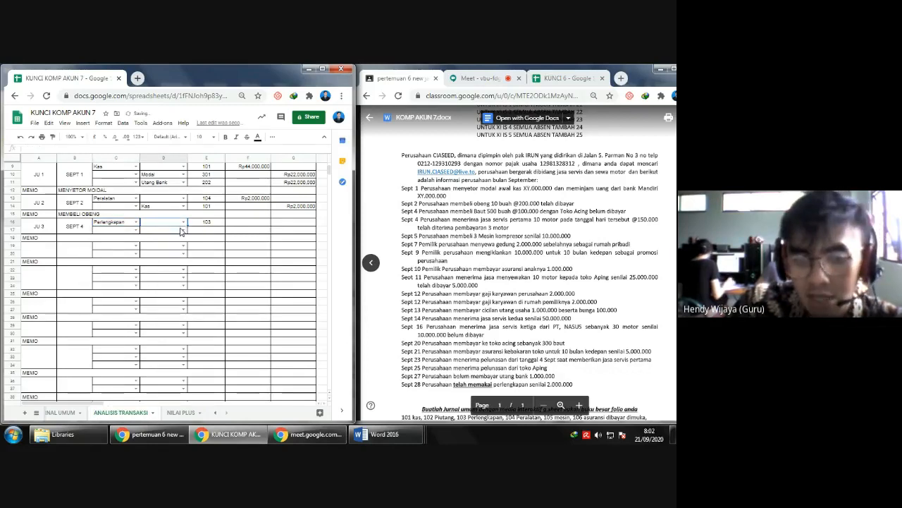
pyautogui.click(182, 231)
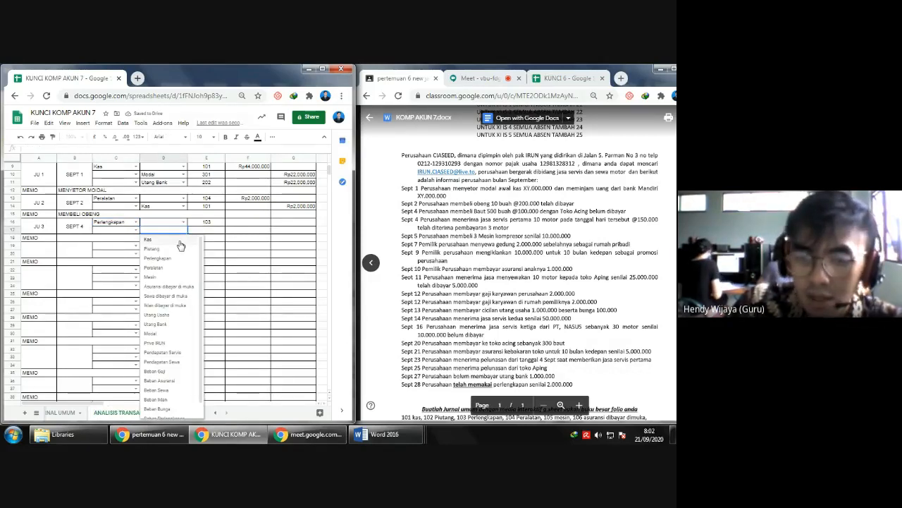
pyautogui.click(162, 323)
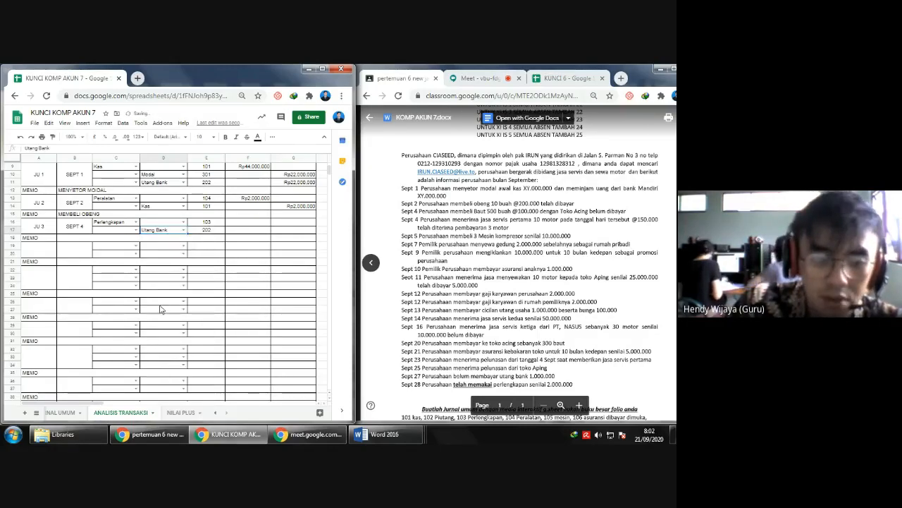
pyautogui.click(184, 230)
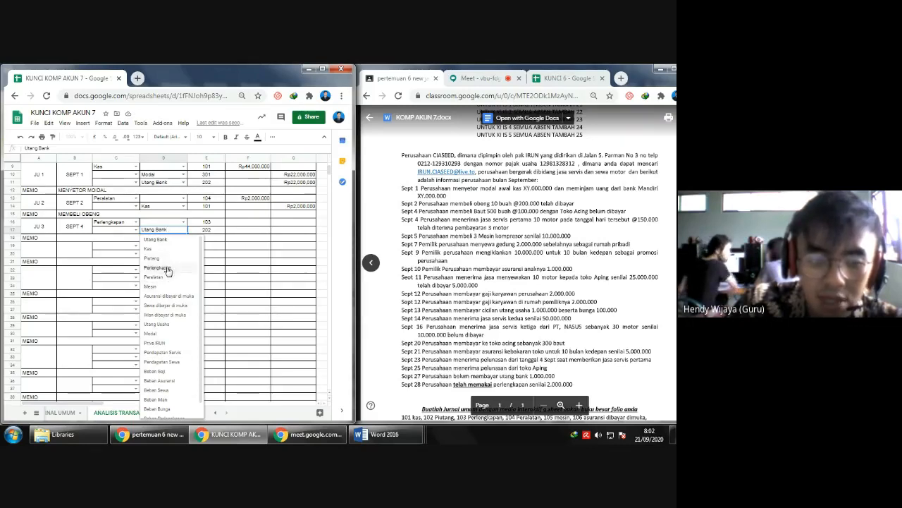
# - Enter the JU 3 debit for Perlengkapan as the formula =500*100000
pyautogui.click(251, 222)
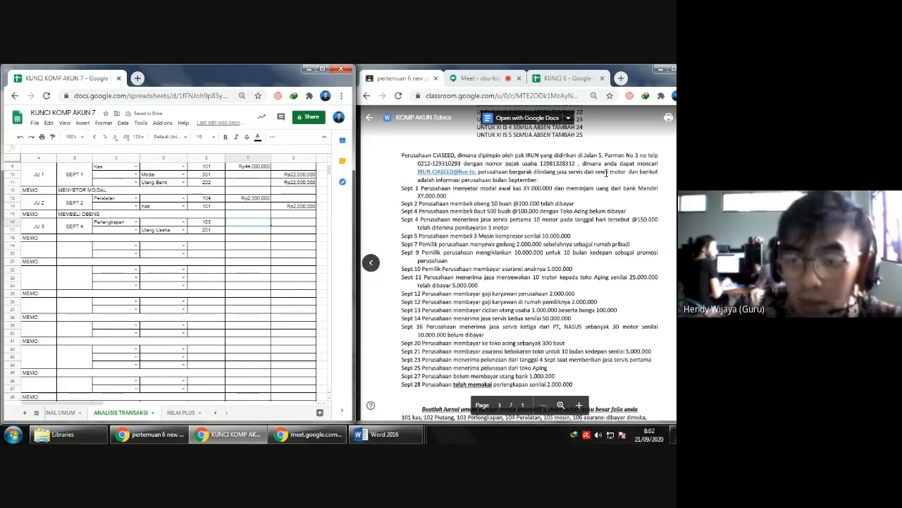
pyautogui.write('5000')
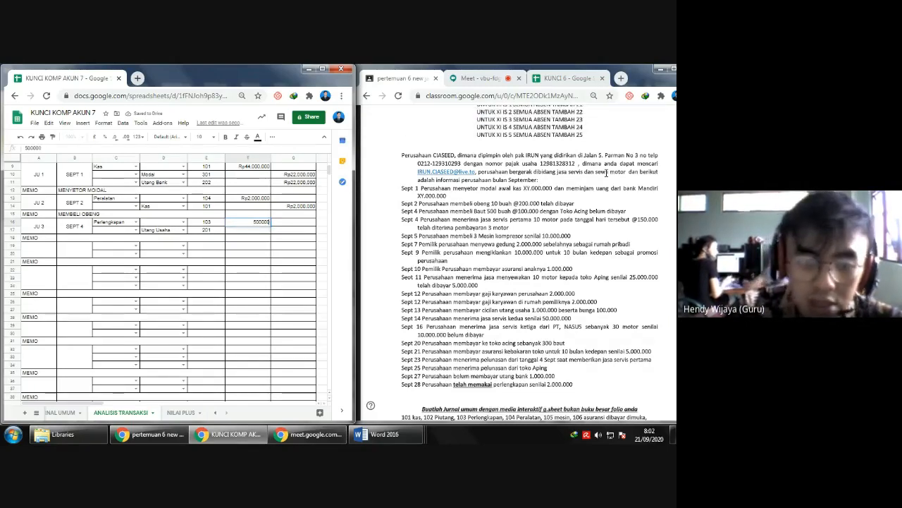
pyautogui.write('00')
pyautogui.press('Escape')
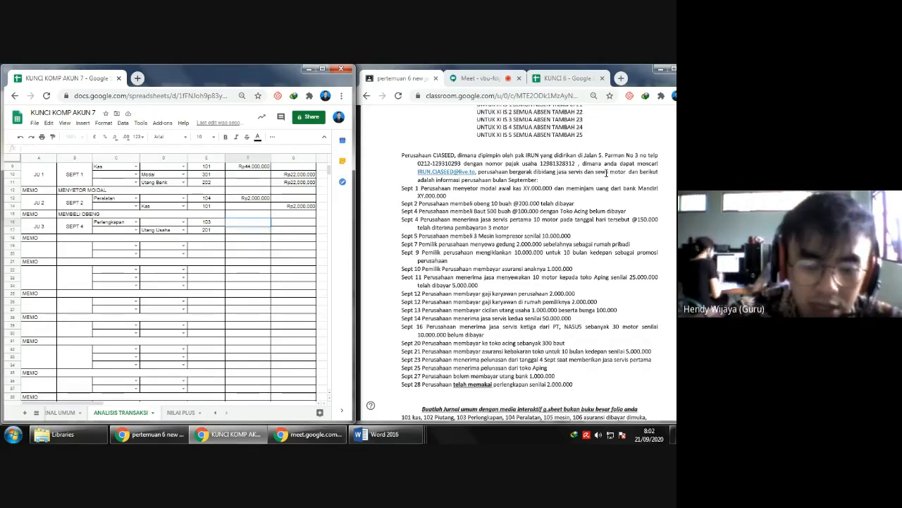
pyautogui.write('=50000')
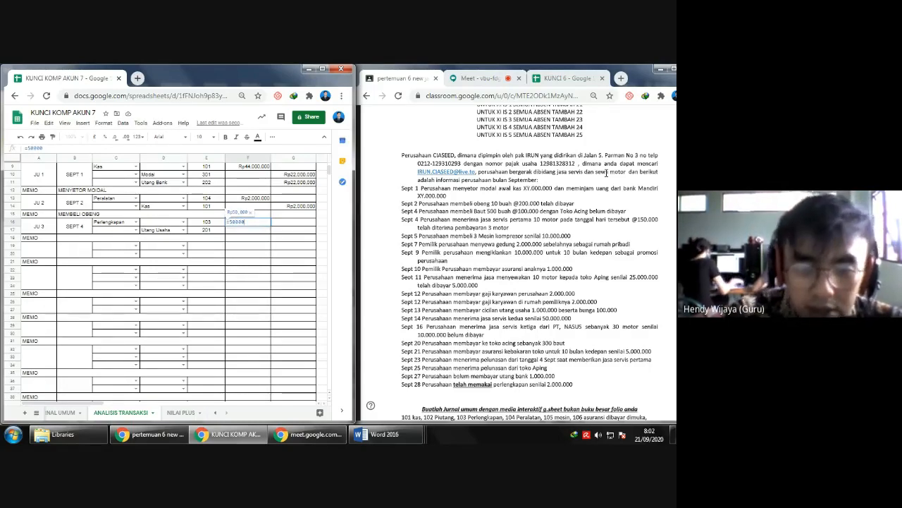
pyautogui.press('BackSpace')
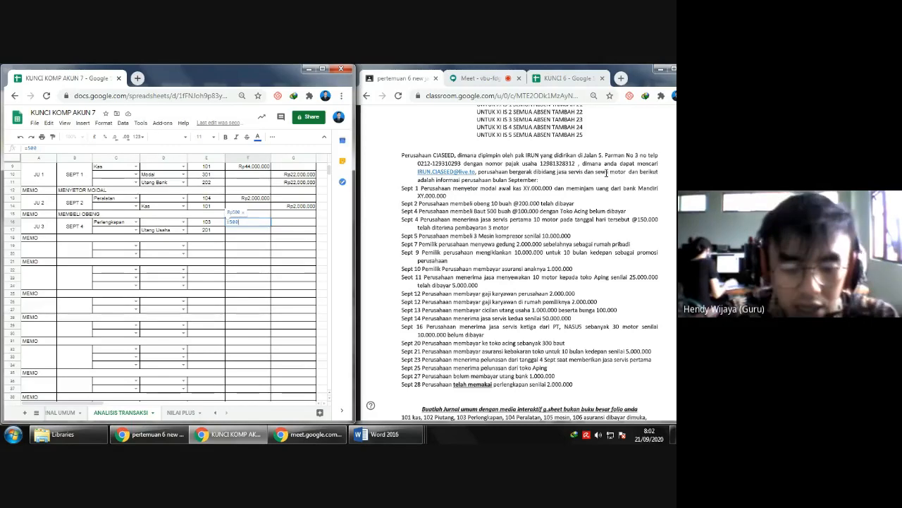
pyautogui.write('*100000')
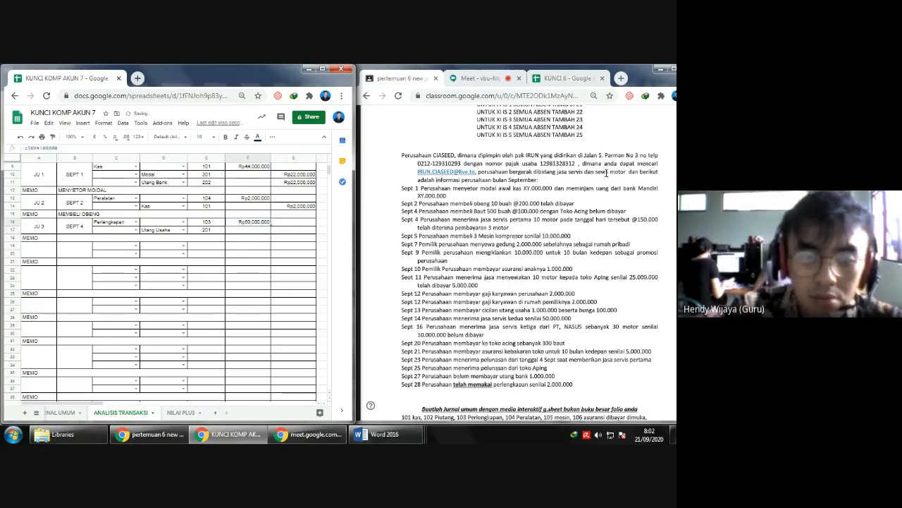
# - Enter a formula for the JU 3 Utang Usaha credit that refers to the Perlengkapan debit cell
pyautogui.press('Tab')
pyautogui.write('=')
pyautogui.press('Left')
pyautogui.press('Up')
pyautogui.press('Return')
# - Enter MEMBELI BAUT as the memo of the JU 3 entry
pyautogui.press('Left')
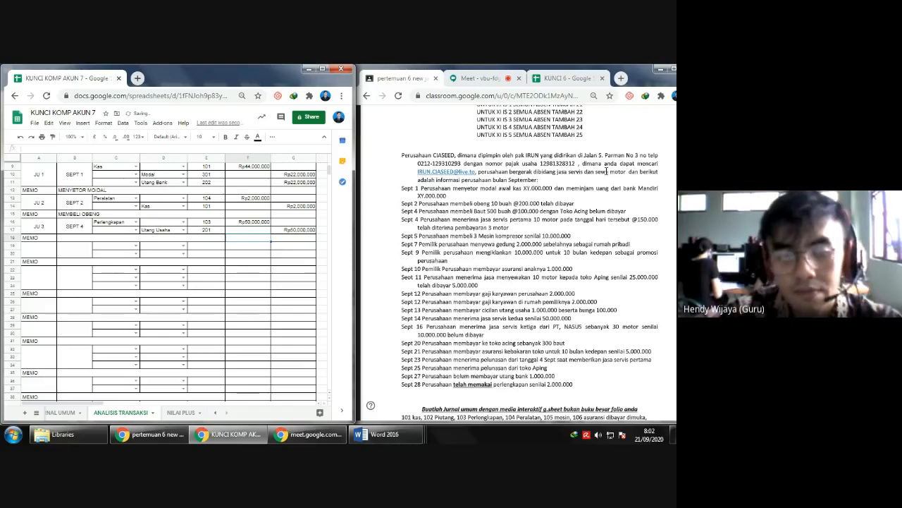
pyautogui.press('Left')
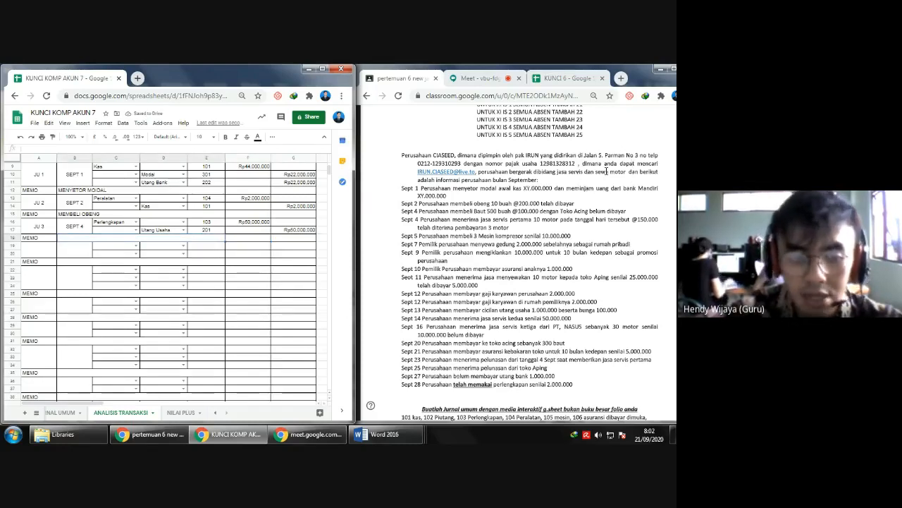
pyautogui.write('MEBELI')
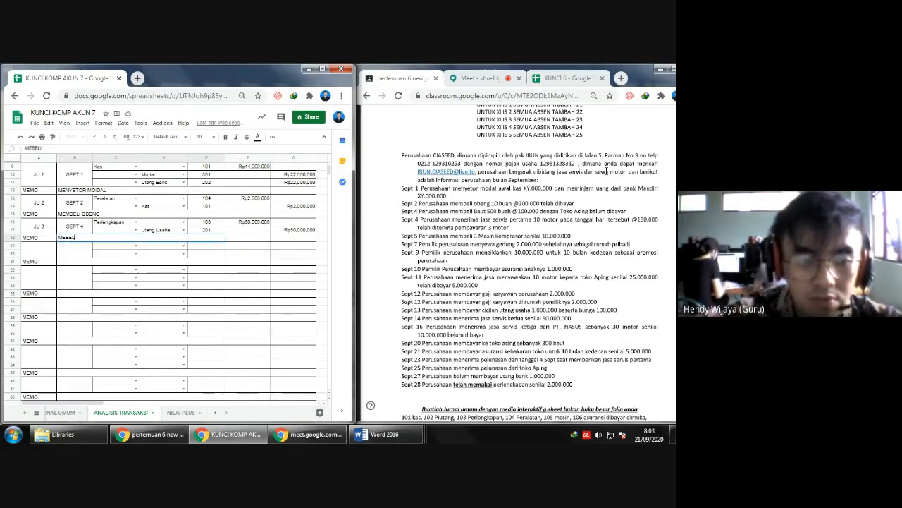
pyautogui.write('BELI BAY')
pyautogui.press('BackSpace')
pyautogui.write('UT')
pyautogui.press('Return')
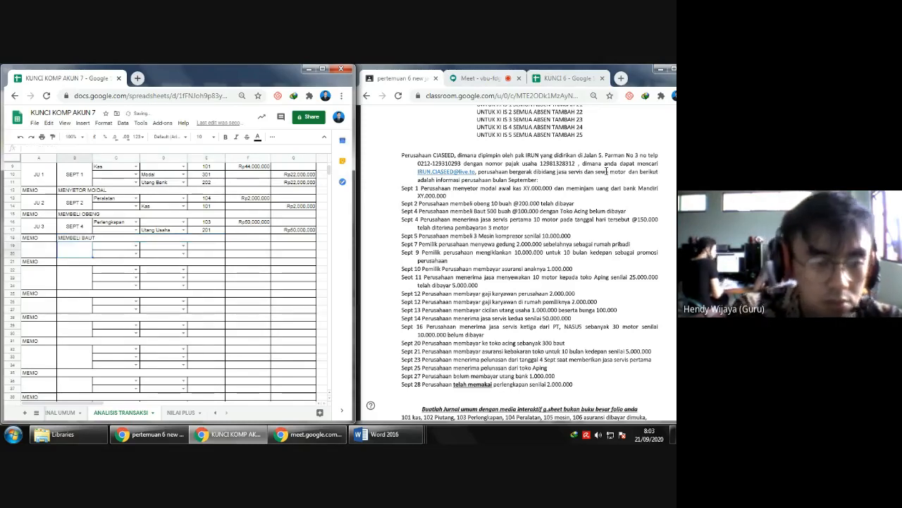
# - Label the fourth journal entry as transaction JU 4 with the date SEPT 4
pyautogui.write('JU 4')
pyautogui.press('Tab')
pyautogui.write('SEPT 4')
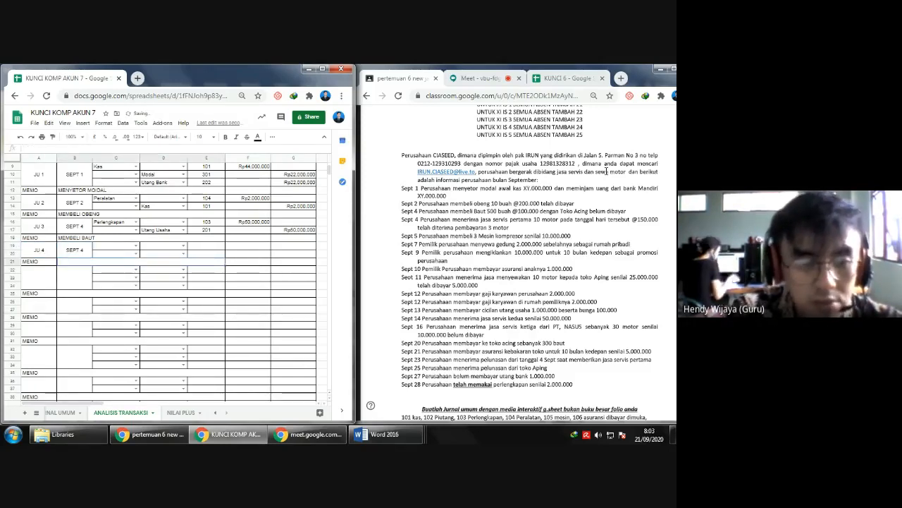
pyautogui.press('Return')
# - Insert one row above the memo row of the JU 4 entry
pyautogui.press('Right')
pyautogui.press('Up')
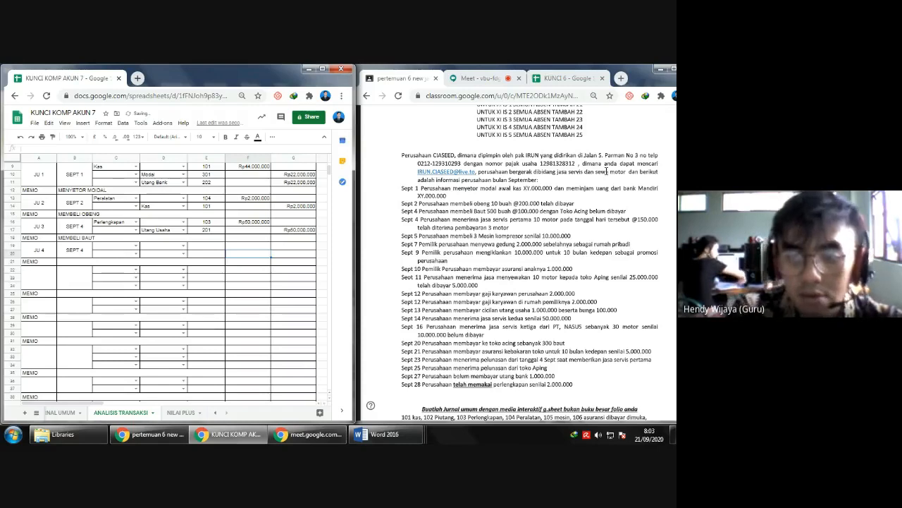
pyautogui.click(10, 262)
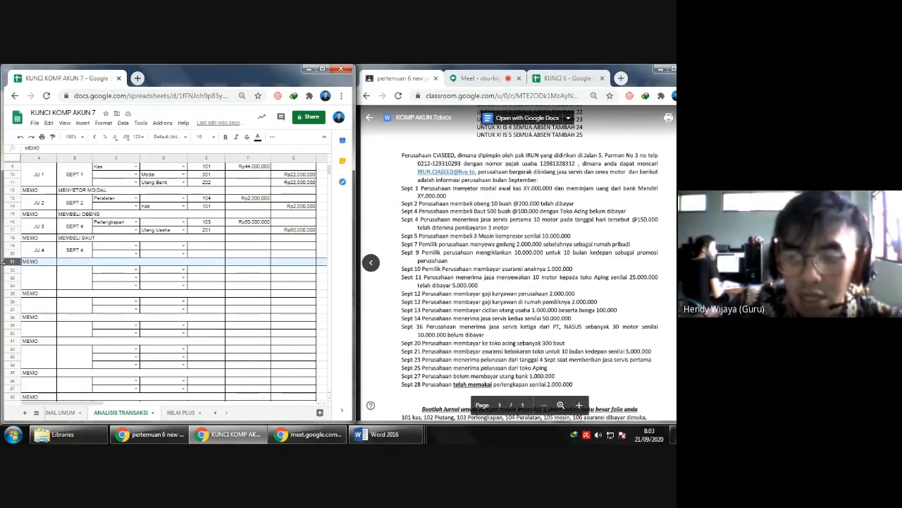
pyautogui.rightClick(12, 262)
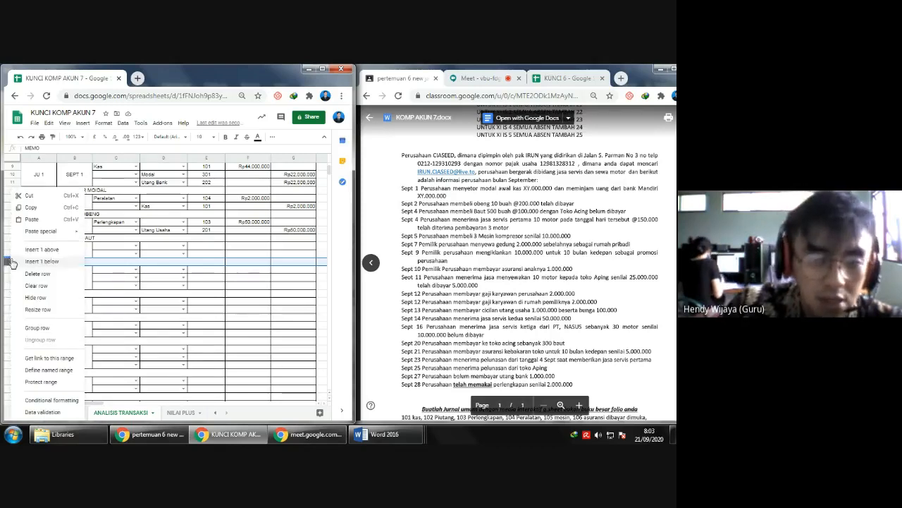
pyautogui.click(45, 249)
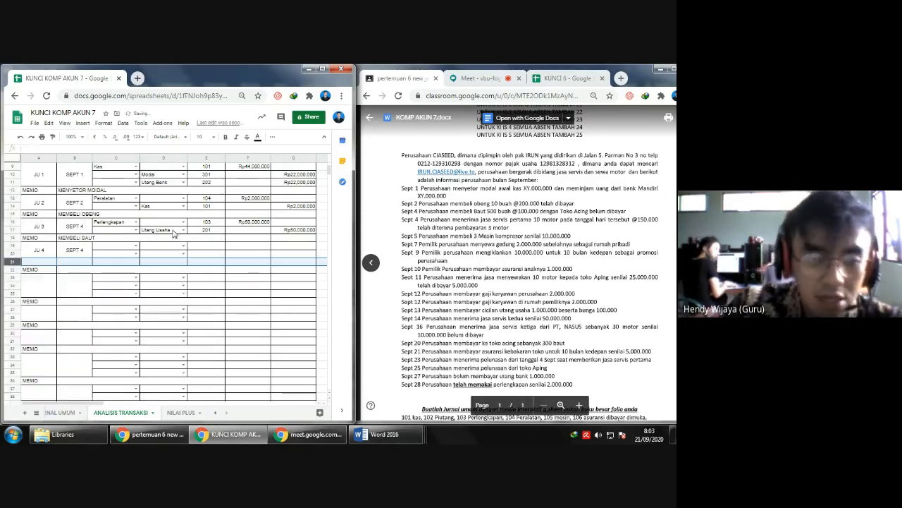
# - Merge the JU 4 label cell and the SEPT 4 date cell each with the new row's cell below
pyautogui.click(44, 257)
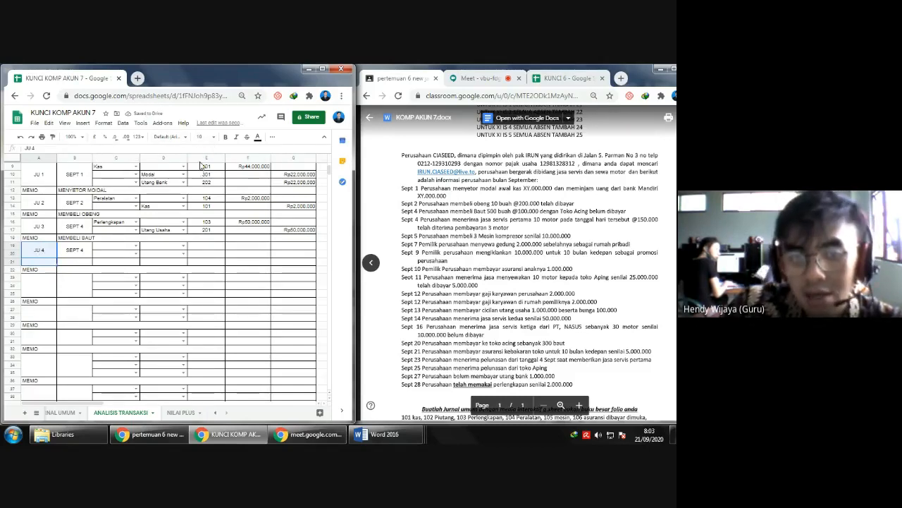
pyautogui.click(272, 136)
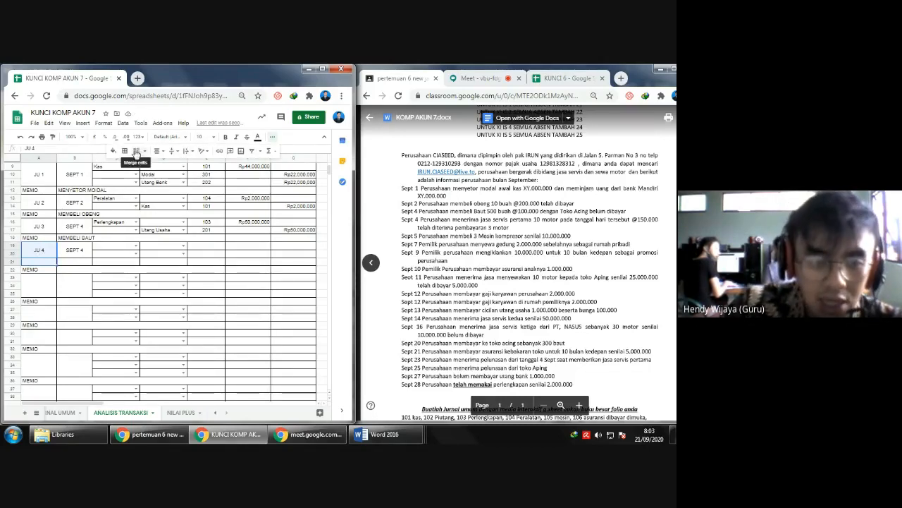
pyautogui.click(136, 150)
pyautogui.moveTo(74, 244); pyautogui.dragTo(75, 263)
pyautogui.click(136, 150)
# - Copy the debit and credit account dropdown cells into the new third row of the JU 4 entry
pyautogui.click(121, 255)
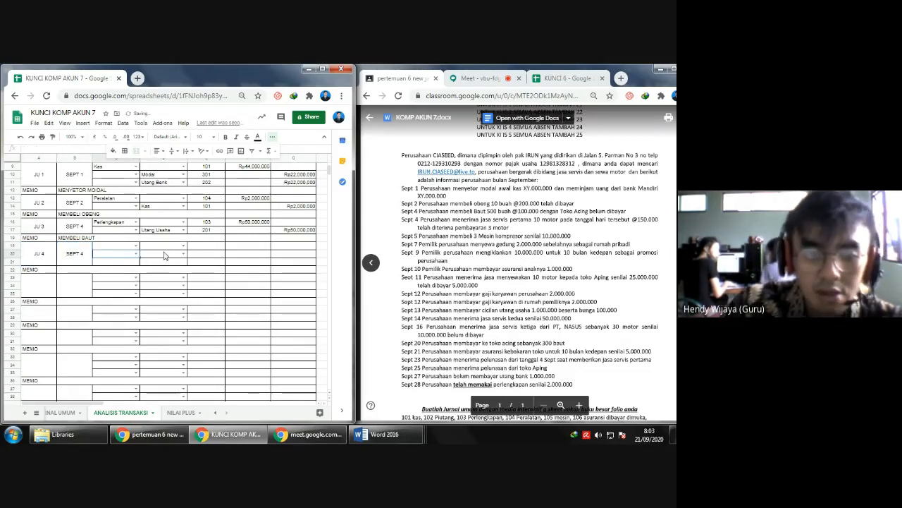
pyautogui.press('Down')
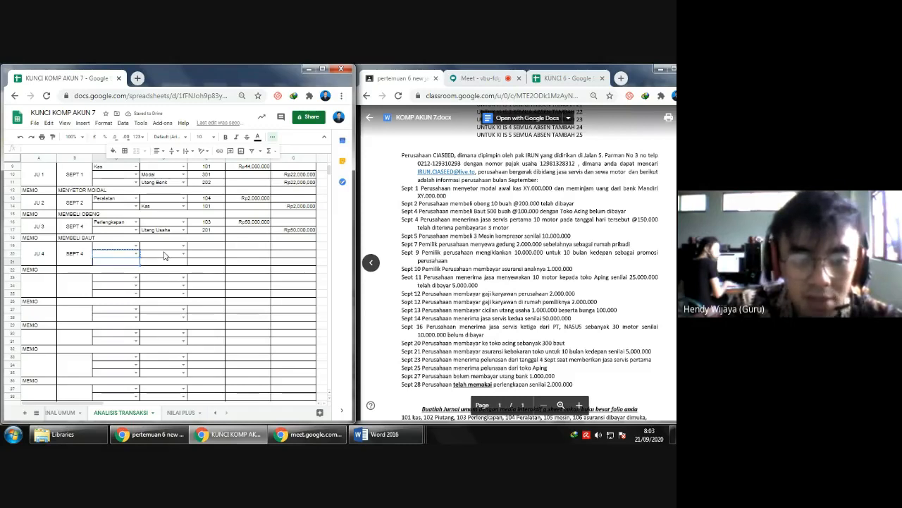
pyautogui.hotkey('ctrl', 'v')
pyautogui.press('Right')
pyautogui.hotkey('ctrl', 'v')
pyautogui.press('Up')
pyautogui.press('Left')
pyautogui.press('Up')
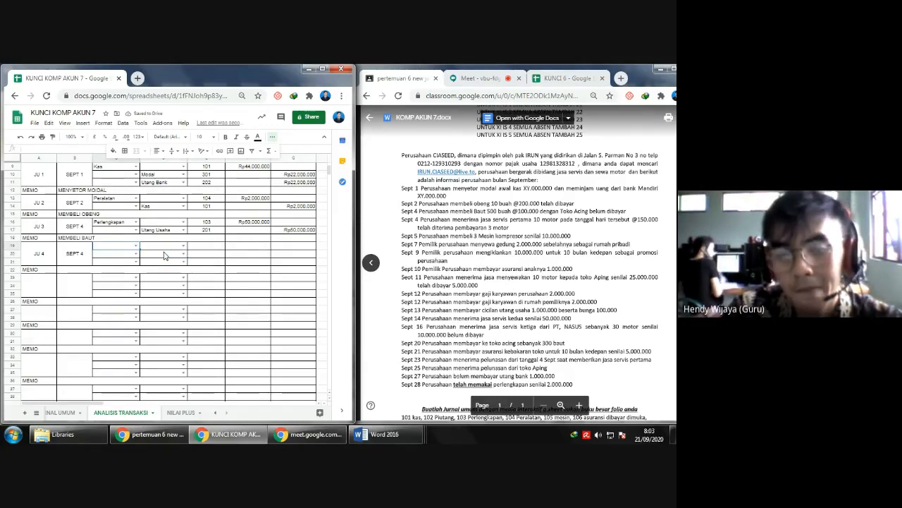
pyautogui.press('Right')
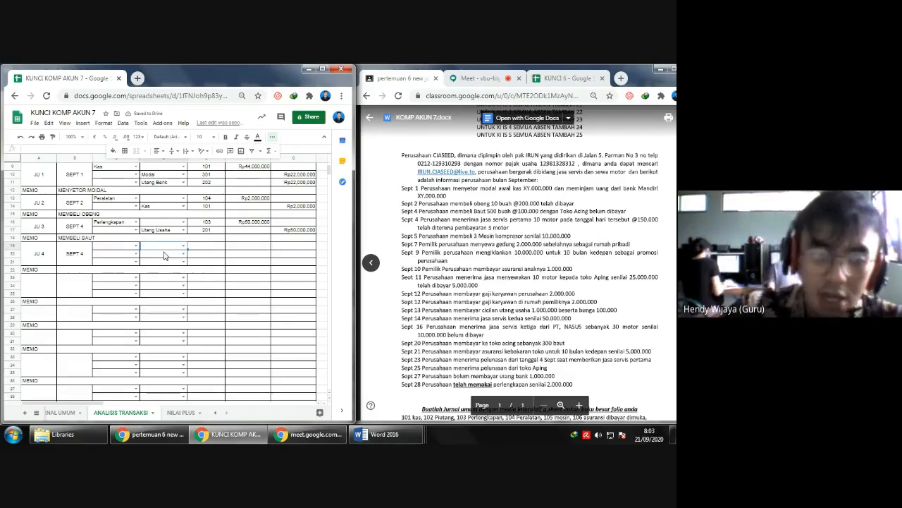
# - Choose Kas and Piutang as the JU 4 debit accounts and Pendapatan Servis as the credit account
pyautogui.click(131, 247)
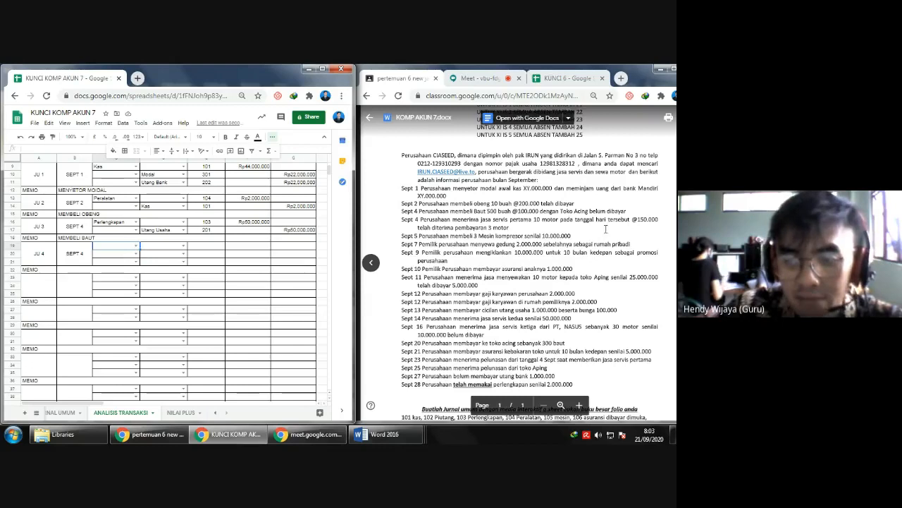
pyautogui.click(136, 246)
pyautogui.click(112, 256)
pyautogui.click(135, 253)
pyautogui.click(130, 274)
pyautogui.click(183, 262)
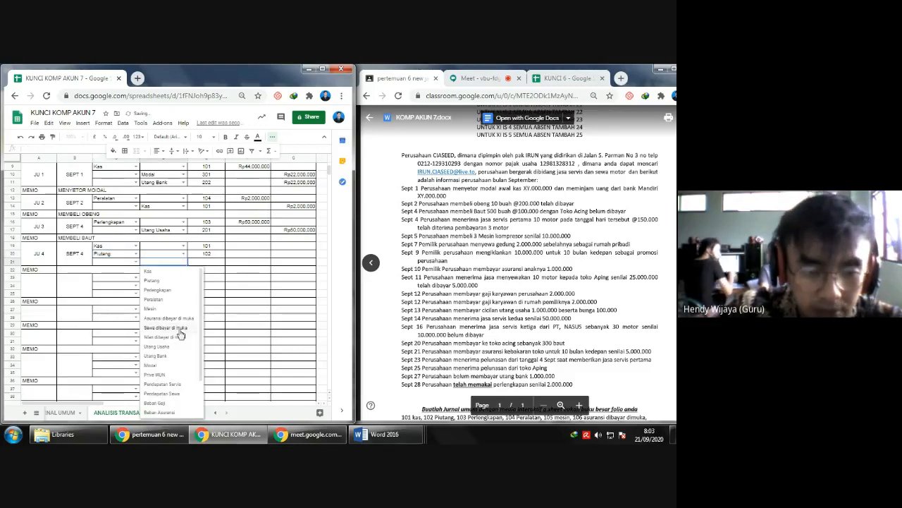
pyautogui.click(184, 385)
# - Copy the account-number lookup formula from the Piutang row to the Pendapatan Servis row
pyautogui.click(209, 264)
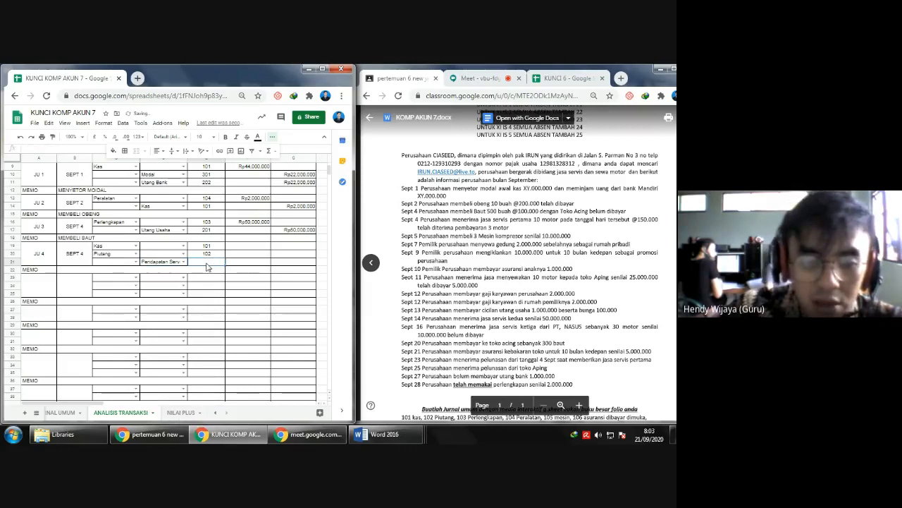
pyautogui.click(211, 254)
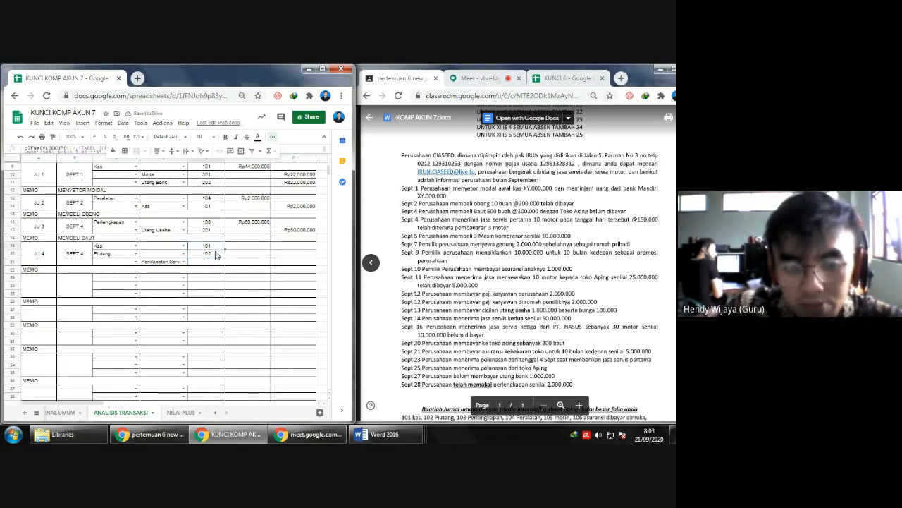
pyautogui.hotkey('ctrl', 'c')
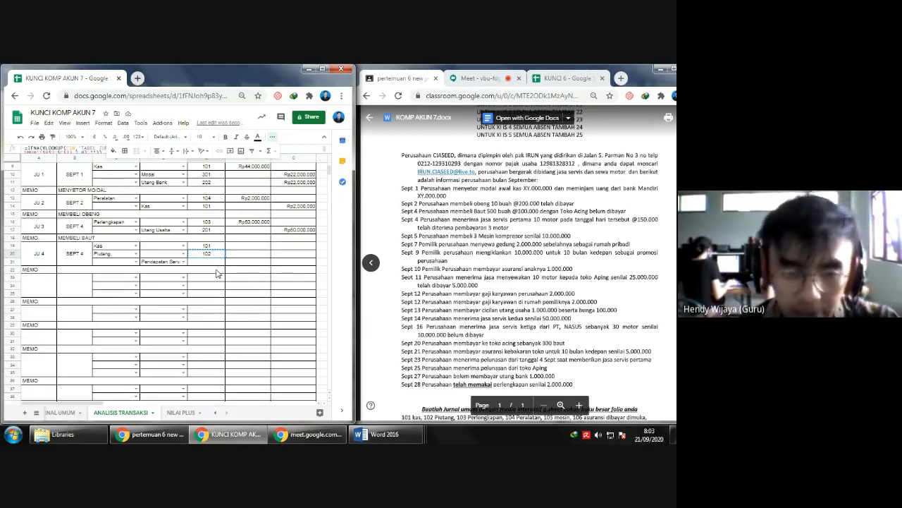
pyautogui.press('Down')
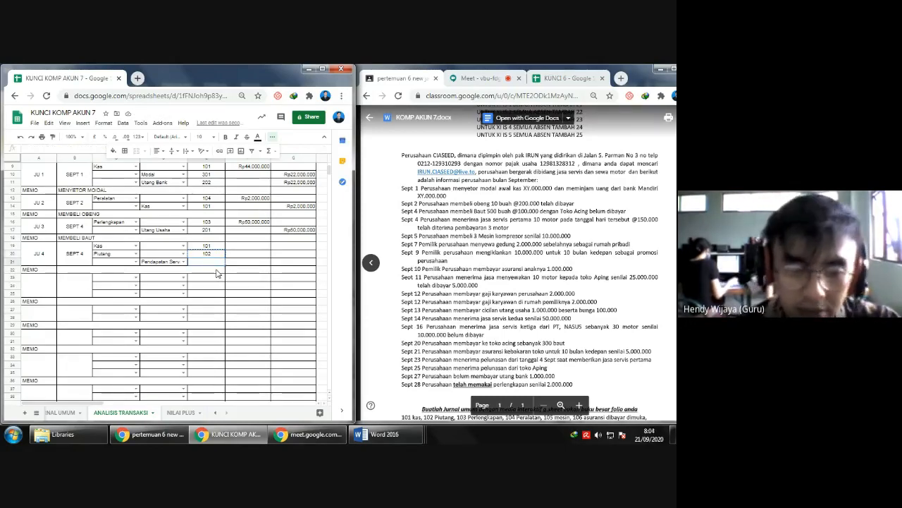
pyautogui.hotkey('ctrl', 'v')
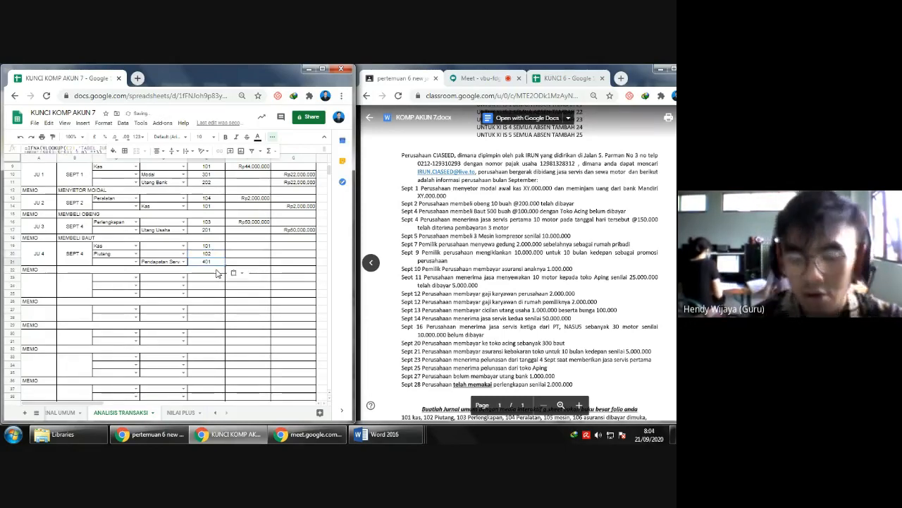
# - Enter 450000 as the JU 4 debit for Kas
pyautogui.click(257, 252)
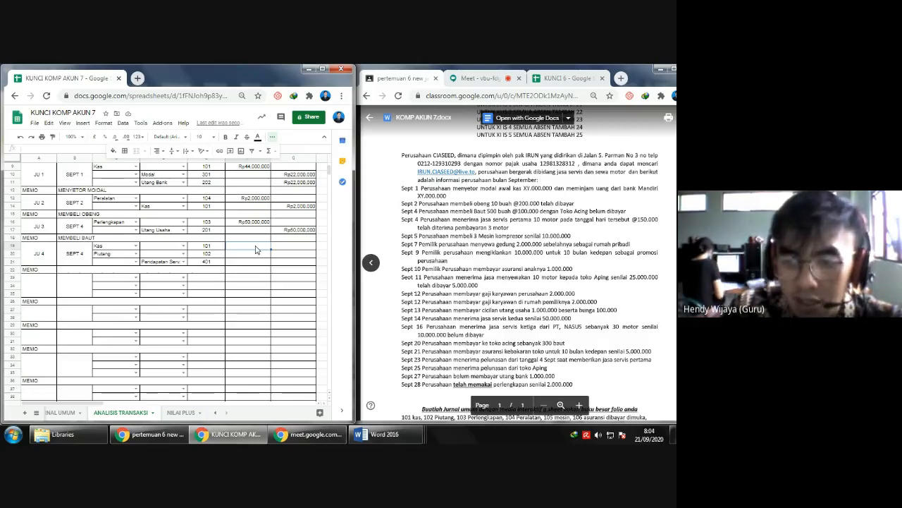
pyautogui.write('450000')
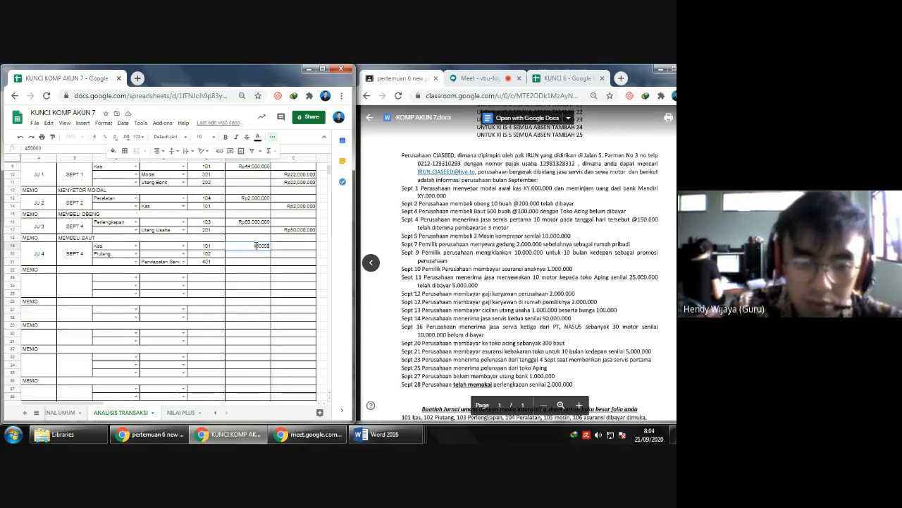
pyautogui.press('Return')
pyautogui.press('Right')
pyautogui.click(257, 246)
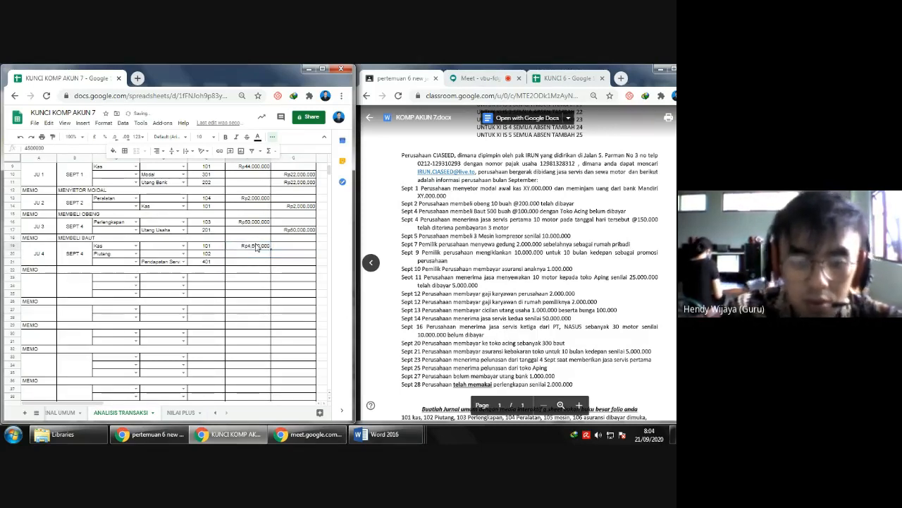
pyautogui.doubleClick(256, 243)
pyautogui.press('BackSpace')
pyautogui.press('Return')
pyautogui.press('Right')
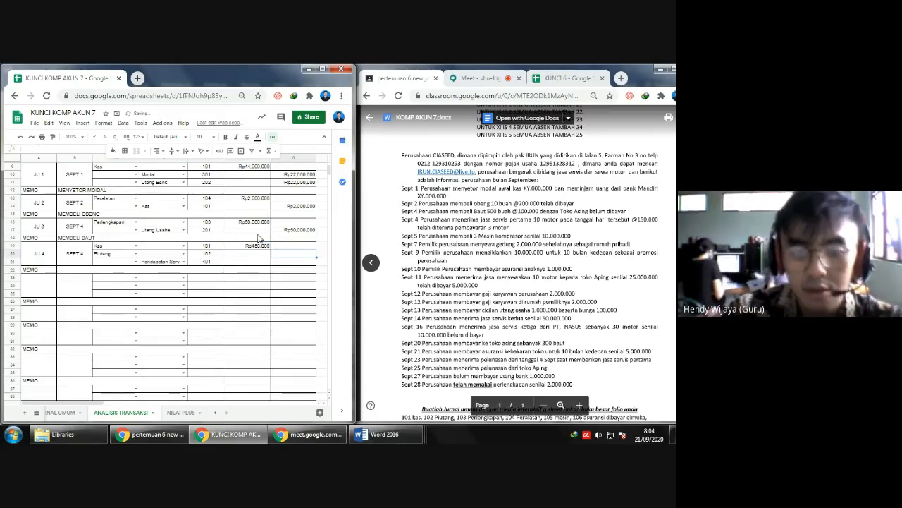
pyautogui.press('Left')
pyautogui.press('Down')
pyautogui.press('Right')
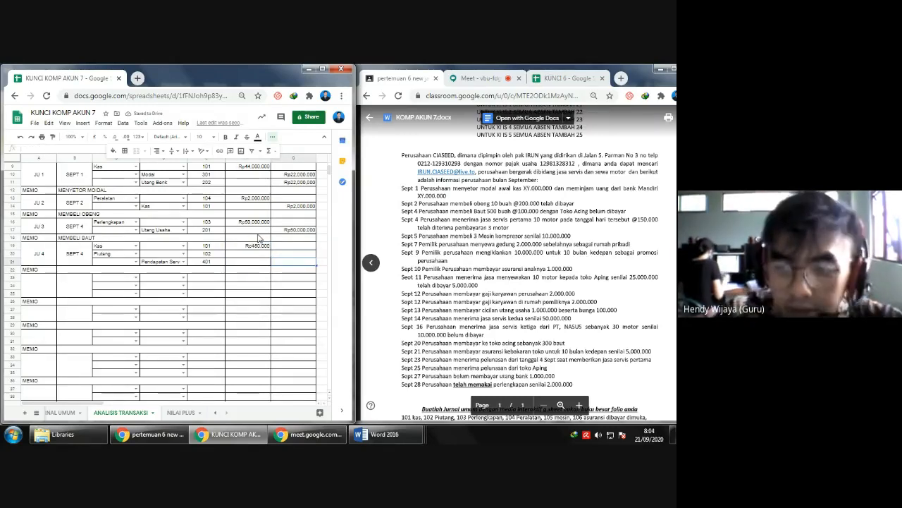
pyautogui.write('1')
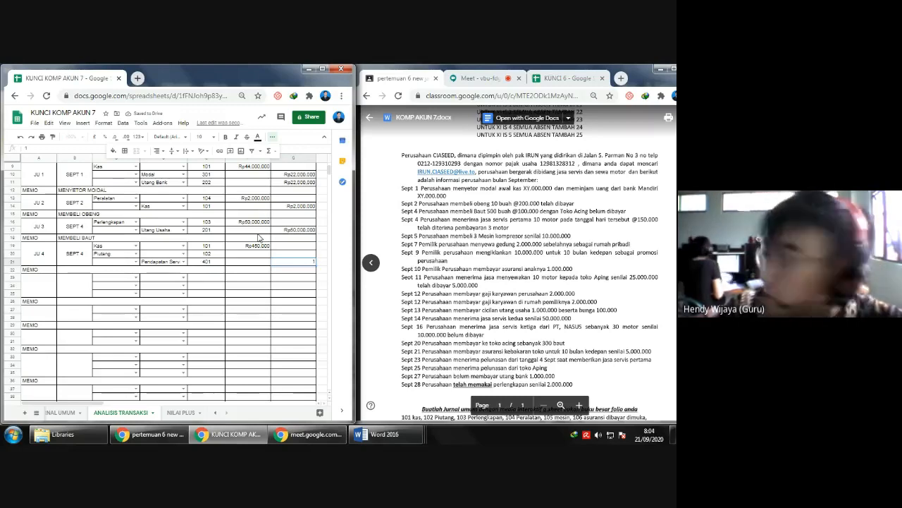
pyautogui.write('5000000')
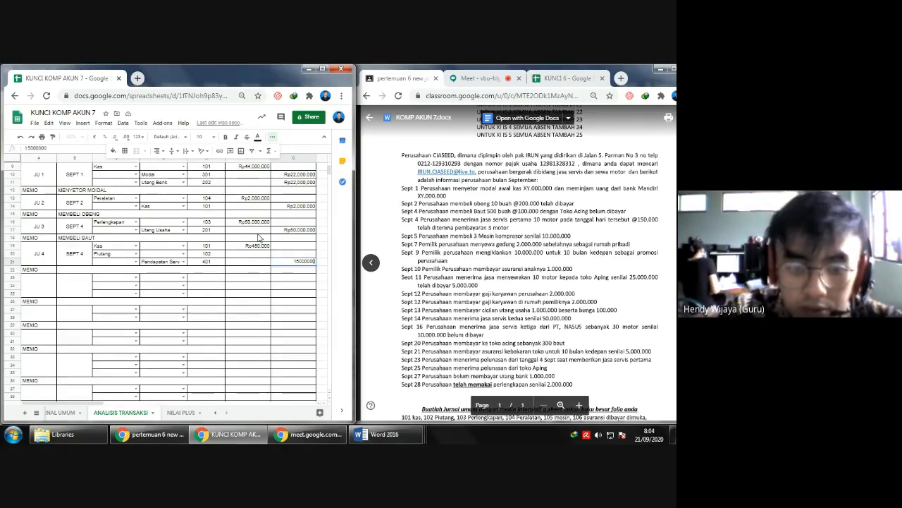
pyautogui.press('Tab')
pyautogui.press('Left')
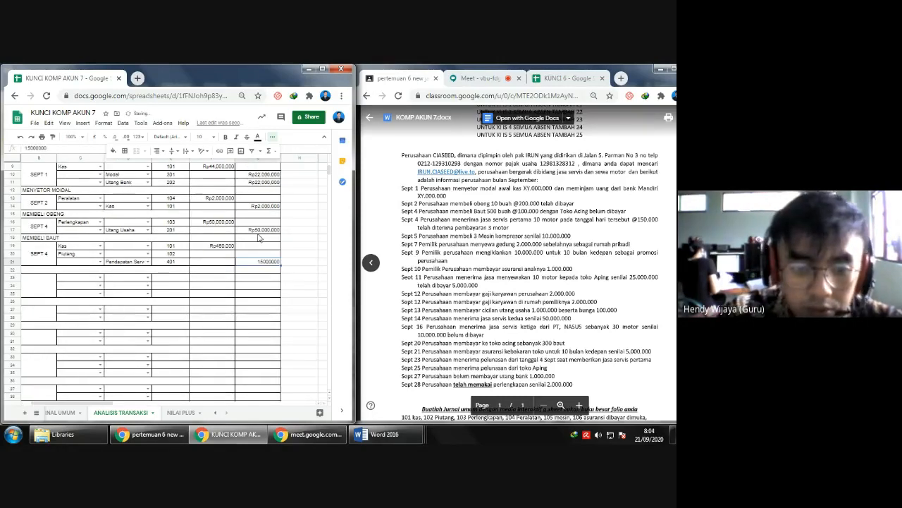
pyautogui.press('Return')
pyautogui.press('Up')
pyautogui.press('Left')
pyautogui.press('Right')
pyautogui.press('Up')
pyautogui.press('Left')
# - Replace the JU 4 credit for Pendapatan Servis with 1500000
pyautogui.press('Left')
pyautogui.press('Left')
pyautogui.press('Left')
pyautogui.press('Left')
pyautogui.press('Left')
pyautogui.press('Right')
pyautogui.press('Right')
pyautogui.press('Right')
pyautogui.press('Right')
pyautogui.press('Right')
pyautogui.press('Right')
pyautogui.press('Right')
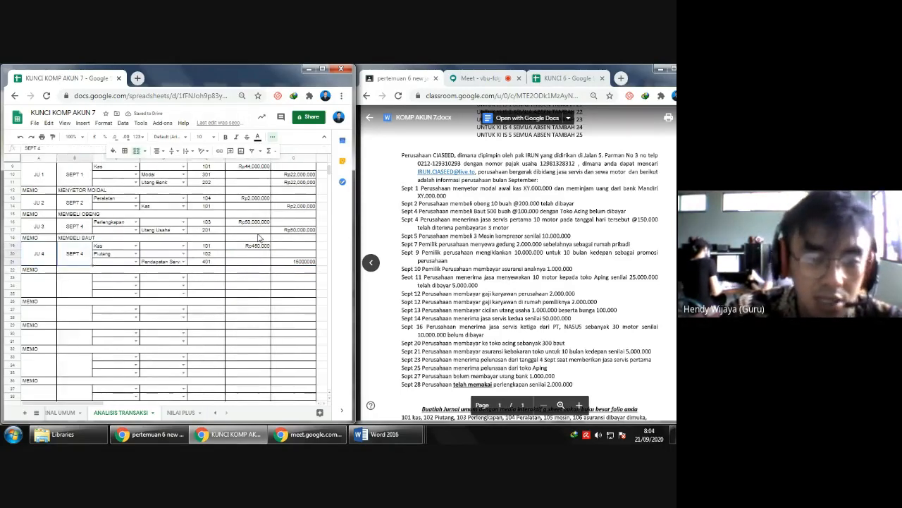
pyautogui.press('Left')
pyautogui.press('Down')
pyautogui.press('Delete')
pyautogui.press('Left')
pyautogui.press('Right')
pyautogui.write('15000000')
pyautogui.press('Return')
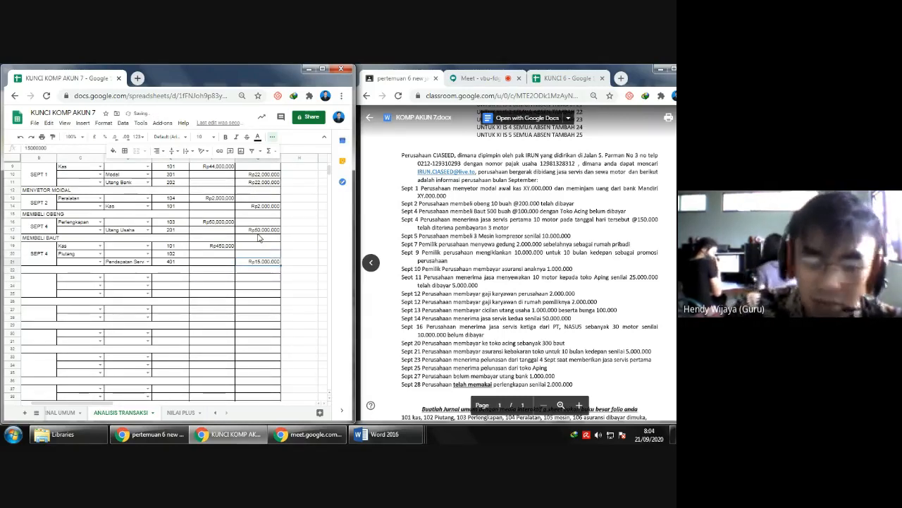
pyautogui.press('F2')
pyautogui.press('BackSpace')
pyautogui.press('Return')
# - Enter 1050000 as the JU 4 debit for Piutang
pyautogui.press('Left')
pyautogui.press('Left')
pyautogui.press('Left')
pyautogui.press('Up')
pyautogui.press('Right')
pyautogui.press('Right')
pyautogui.press('Right')
pyautogui.press('Right')
pyautogui.press('Right')
pyautogui.press('Right')
pyautogui.press('Left')
pyautogui.press('Down')
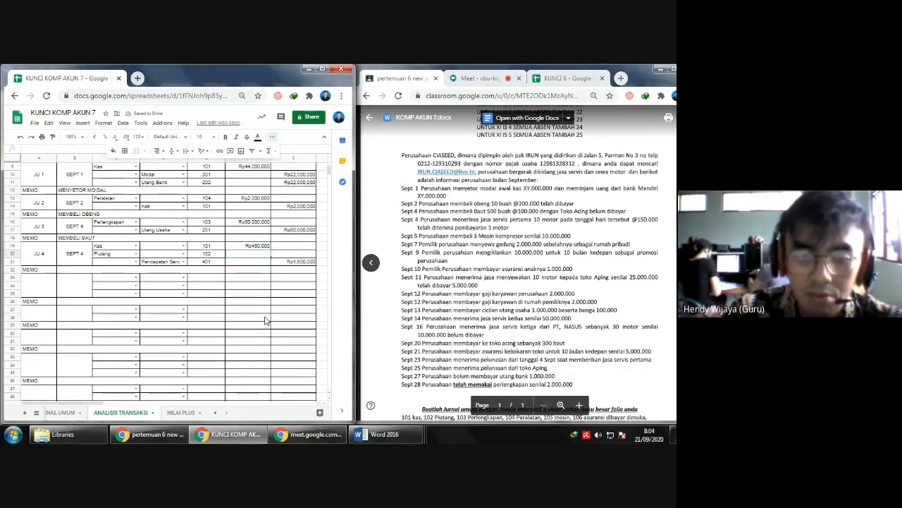
pyautogui.write('1')
pyautogui.write('0.500.000')
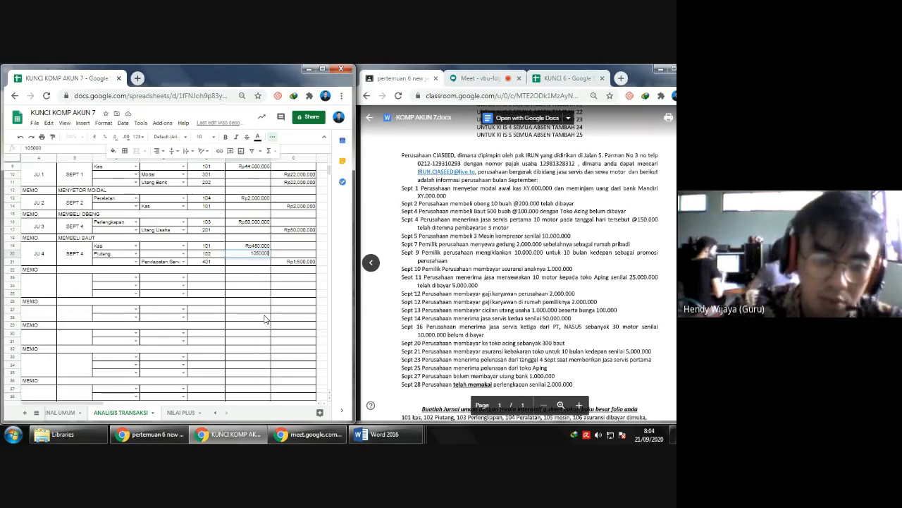
pyautogui.press('Return')
pyautogui.press('Up')
pyautogui.press('F2')
pyautogui.press('BackSpace')
pyautogui.press('Return')
pyautogui.press('Down')
pyautogui.press('Down')
pyautogui.press('Down')
pyautogui.press('Down')
pyautogui.press('Down')
pyautogui.press('Down')
pyautogui.press('Down')
pyautogui.press('Down')
pyautogui.press('Down')
pyautogui.press('Down')
pyautogui.press('Down')
pyautogui.press('Down')
pyautogui.press('Down')
pyautogui.press('Down')
pyautogui.press('Down')
pyautogui.press('Down')
pyautogui.press('Down')
pyautogui.press('Down')
pyautogui.press('Down')
pyautogui.press('Down')
pyautogui.press('Down')
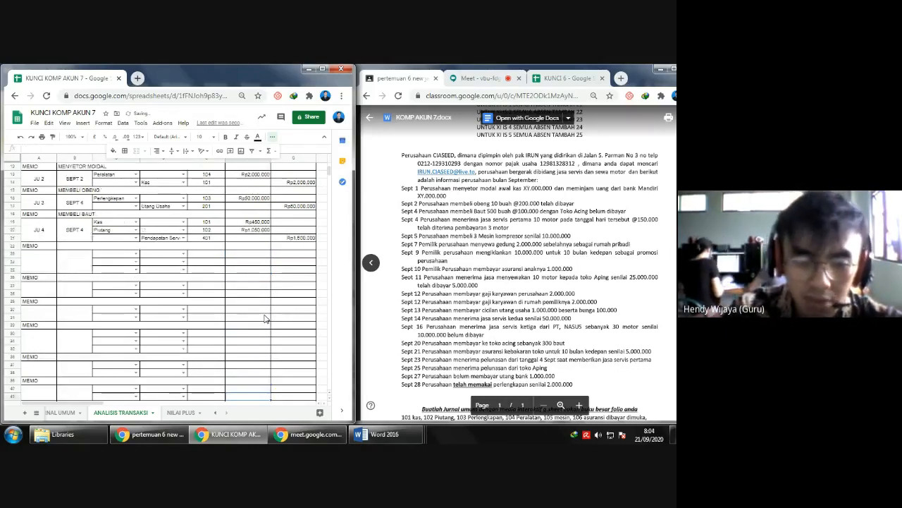
pyautogui.press('Down')
pyautogui.press('Down')
pyautogui.press('Down')
pyautogui.press('Down')
pyautogui.press('Down')
pyautogui.press('Down')
pyautogui.press('Down')
pyautogui.press('Down')
pyautogui.press('Down')
pyautogui.press('Down')
pyautogui.press('Down')
pyautogui.press('Down')
pyautogui.press('Down')
pyautogui.press('Down')
pyautogui.press('Down')
pyautogui.press('Down')
pyautogui.press('Down')
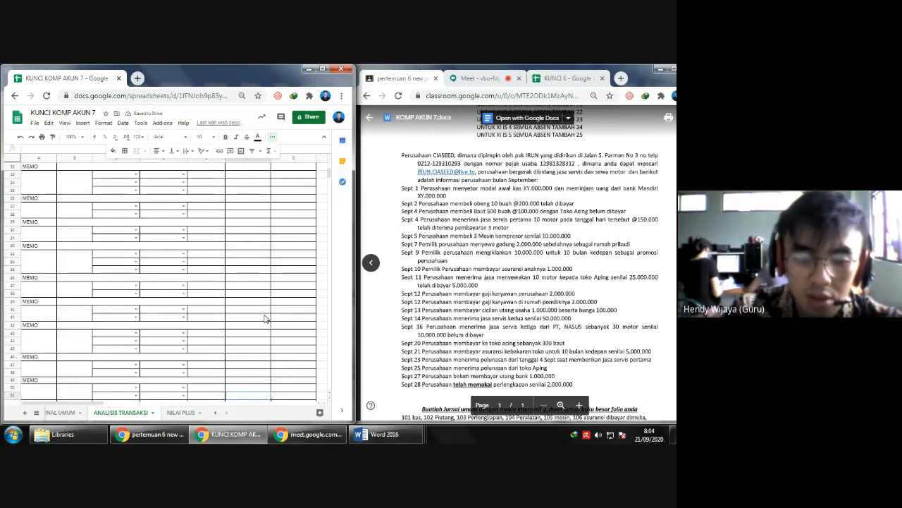
pyautogui.press('Down')
pyautogui.press('Left')
pyautogui.press('Up')
pyautogui.press('Right')
pyautogui.press('Right')
pyautogui.press('Left')
pyautogui.press('Right')
pyautogui.press('Right')
pyautogui.press('Left')
pyautogui.press('Left')
# - Label the fifth journal entry as transaction JU 5 with the date SEPT 5
pyautogui.hotkey('ctrl', 'Up')
pyautogui.press('Left')
pyautogui.press('Left')
pyautogui.press('Left')
pyautogui.press('Left')
pyautogui.press('Left')
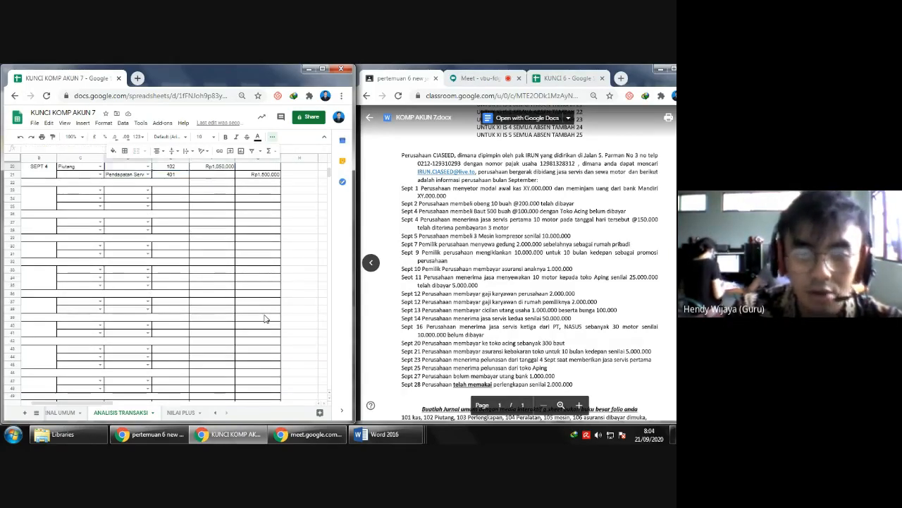
pyautogui.press('Down')
pyautogui.press('Down')
pyautogui.write('JU')
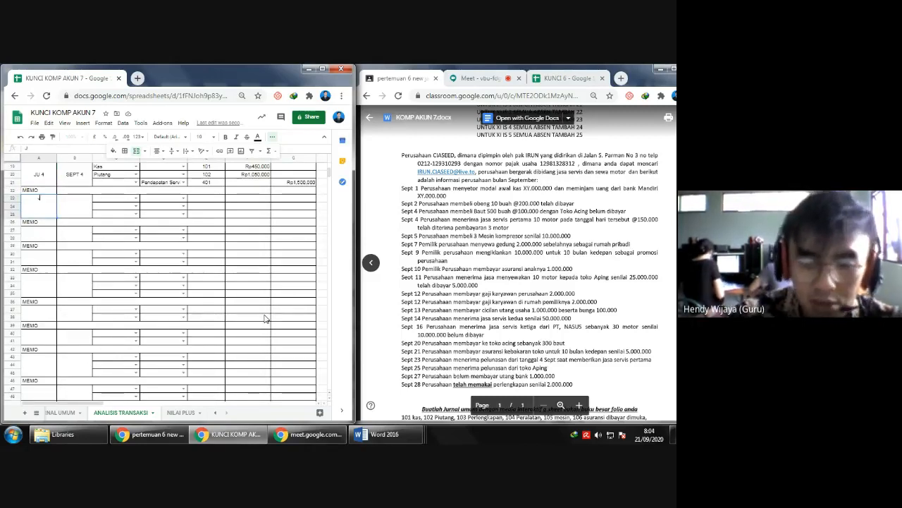
pyautogui.write(' 5')
pyautogui.press('Return')
pyautogui.press('Up')
pyautogui.press('Right')
pyautogui.write('SEPT')
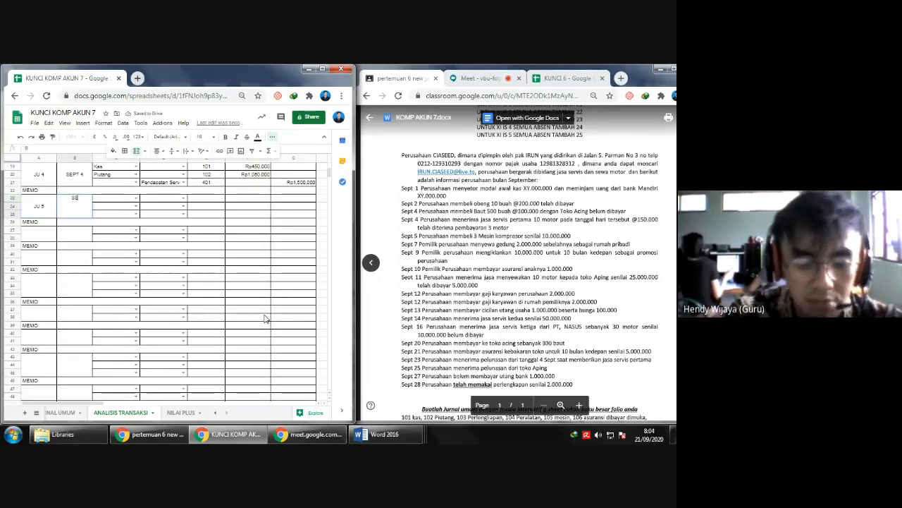
pyautogui.write(' 5')
pyautogui.press('Tab')
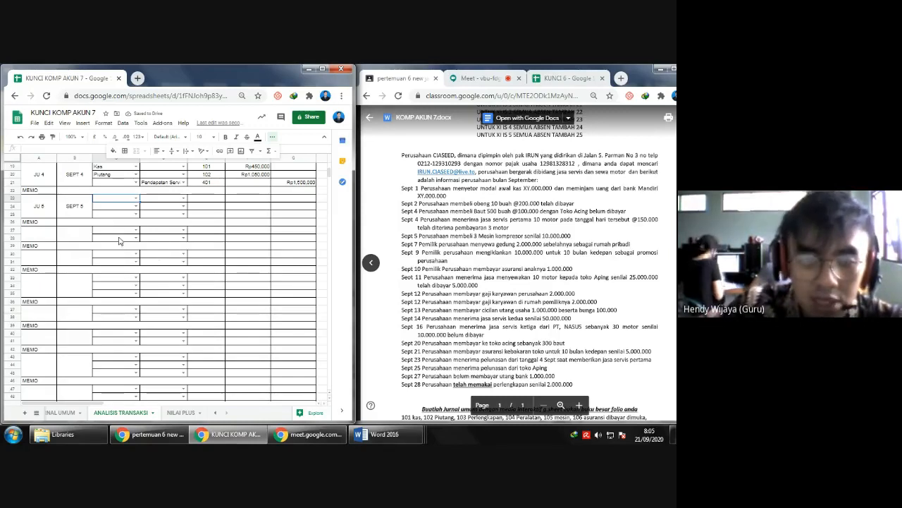
# - Set Mesin as the debit account and Kas as the credit account for JU 5
pyautogui.click(136, 198)
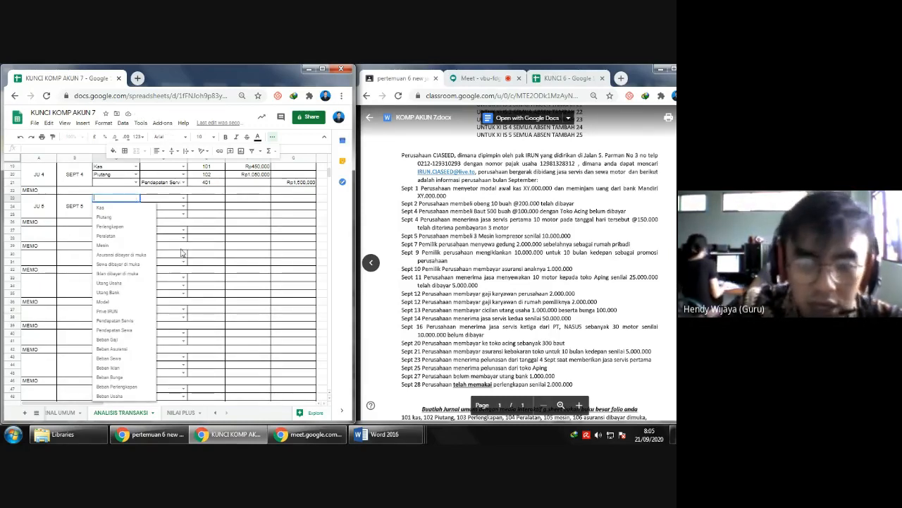
pyautogui.click(120, 245)
pyautogui.click(182, 205)
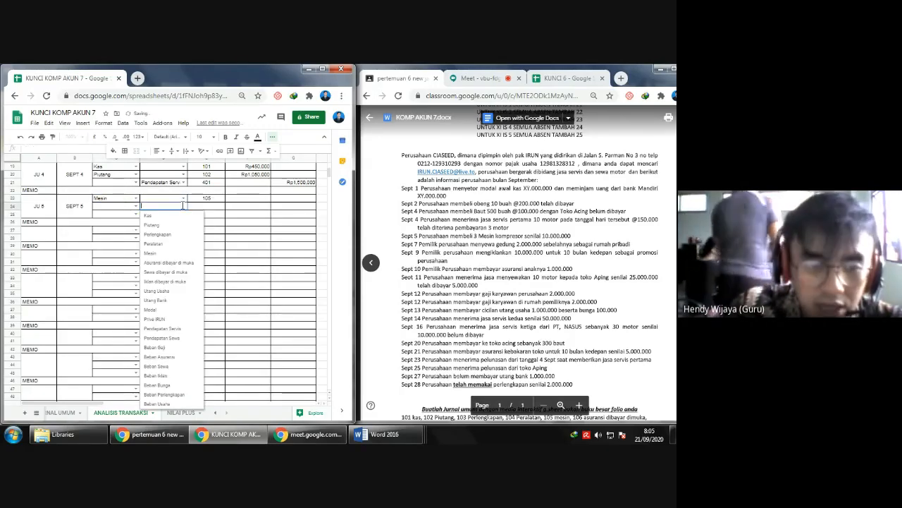
pyautogui.click(176, 219)
# - Delete the unused third row of the JU 5 entry, just above its memo row
pyautogui.click(10, 214)
pyautogui.rightClick(11, 214)
pyautogui.click(58, 260)
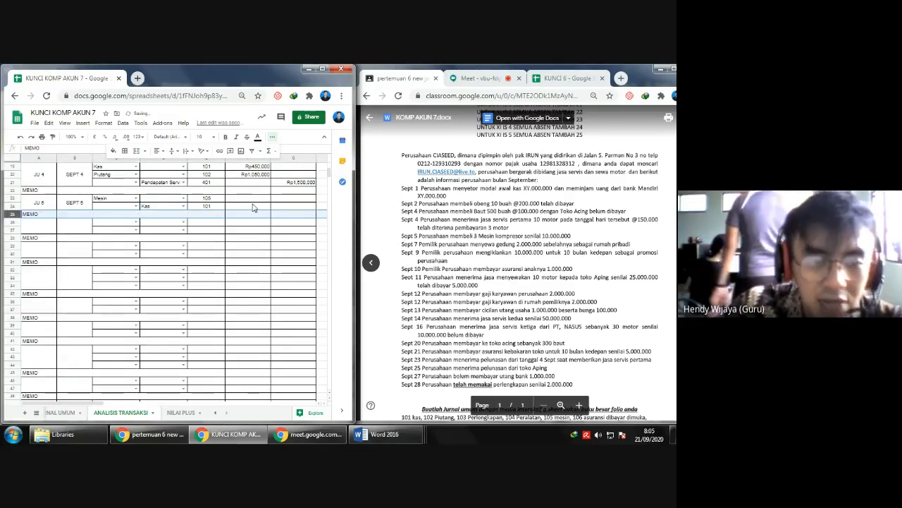
# - Enter 10000000 as the JU 5 debit for Mesin and the same amount as the credit for Kas
pyautogui.click(251, 205)
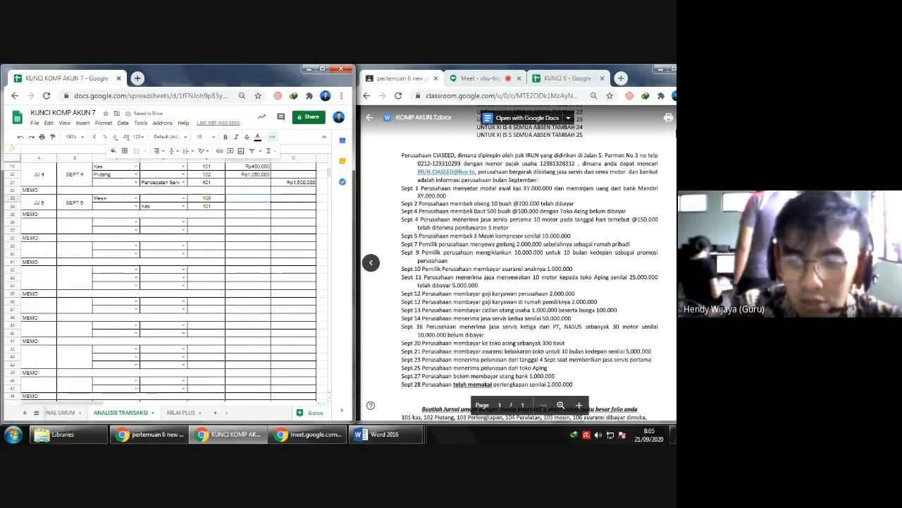
pyautogui.write('1')
pyautogui.write('0.000.000')
pyautogui.press('Return')
pyautogui.write('10000000')
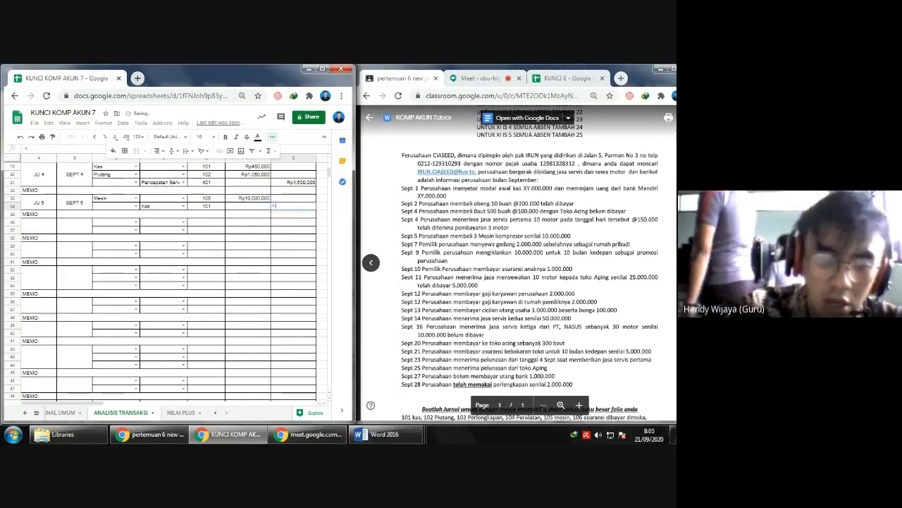
pyautogui.press('Return')
# - Fill in the JU 4 memo with MENERIMA SERVIS
pyautogui.press('Down')
pyautogui.press('Left')
pyautogui.press('Left')
pyautogui.press('Up')
pyautogui.press('Up')
pyautogui.press('Up')
pyautogui.press('Up')
pyautogui.press('Up')
pyautogui.press('Up')
pyautogui.press('Up')
pyautogui.press('Up')
pyautogui.press('Up')
pyautogui.press('Up')
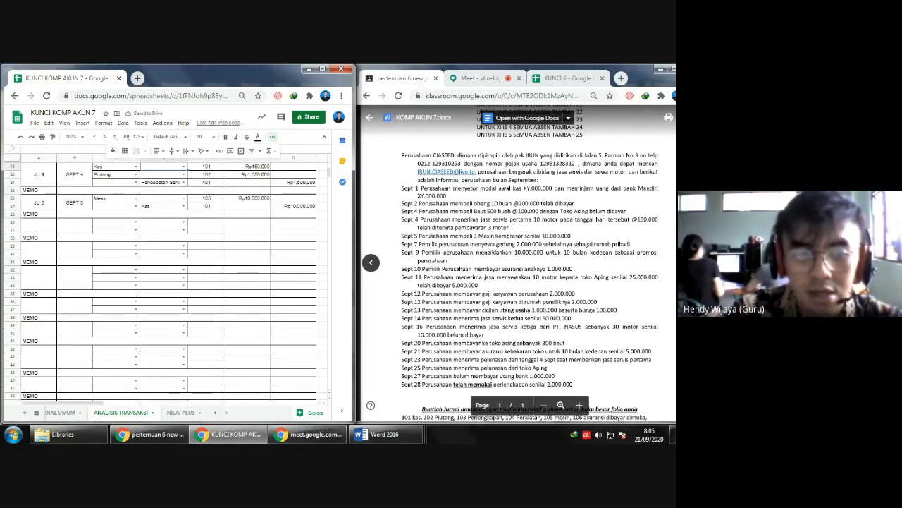
pyautogui.press('Left')
pyautogui.press('Left')
pyautogui.press('Down')
pyautogui.press('Down')
pyautogui.press('Down')
pyautogui.press('Down')
pyautogui.press('Down')
pyautogui.press('Down')
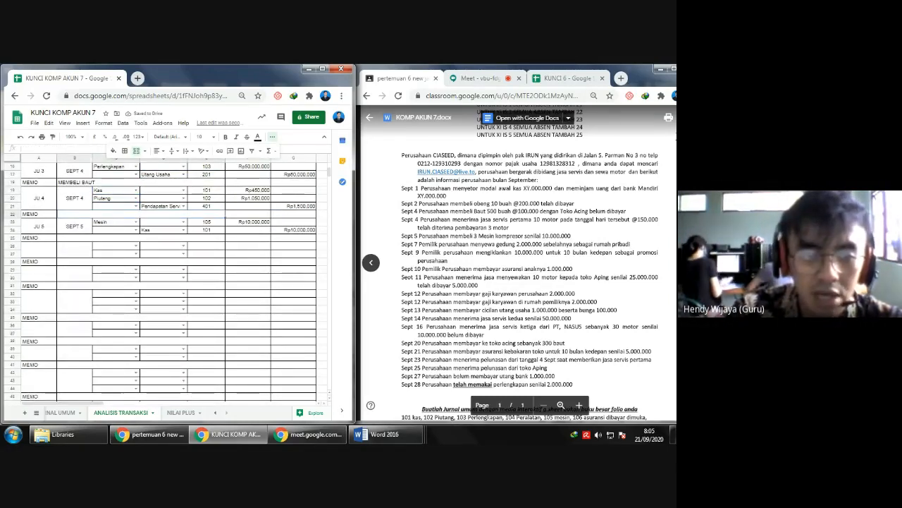
pyautogui.write('MEMBRIMA SERVIS')
pyautogui.press('Return')
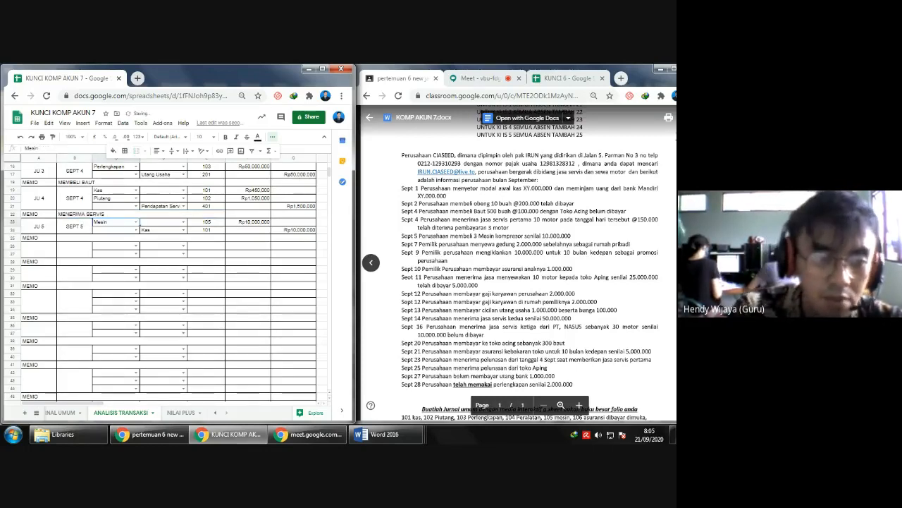
# - Fill in the JU 5 memo with MEMBELI MESIN
pyautogui.write('MEMBELI MESIN')
pyautogui.press('Return')
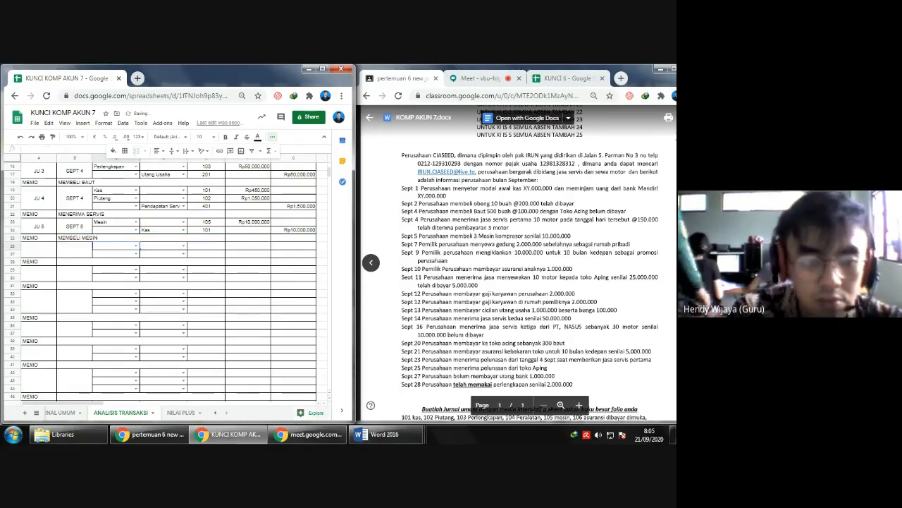
# - Label the sixth journal entry as transaction JU 6 with the date SEPT 7
pyautogui.write('JU 6')
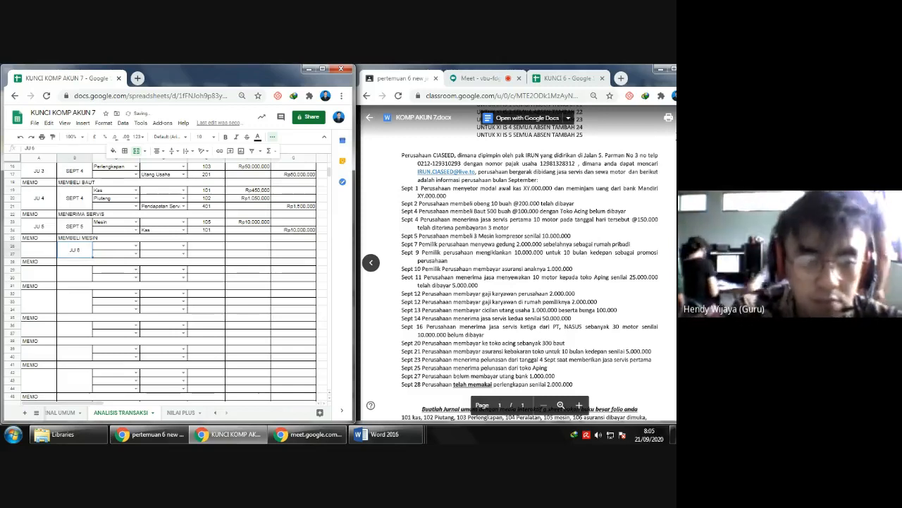
pyautogui.press('Left')
pyautogui.write('JU 6')
pyautogui.press('Tab')
pyautogui.write('SE')
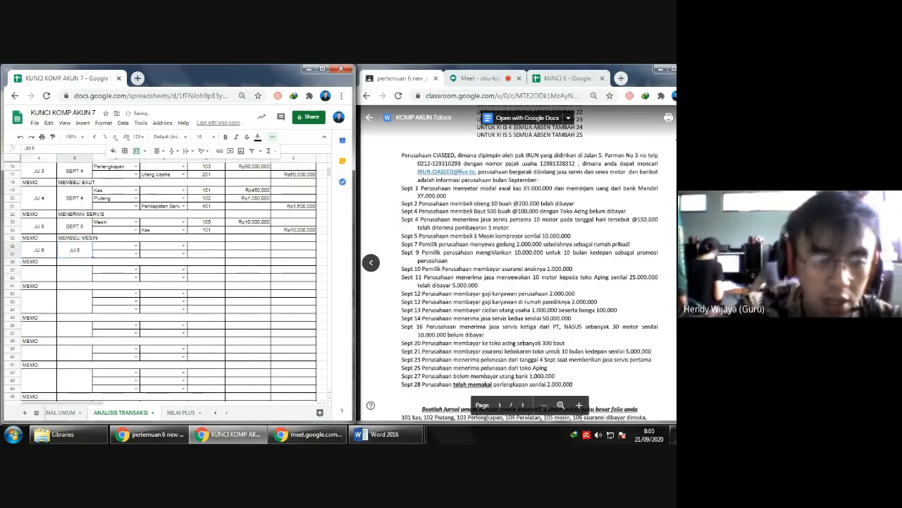
pyautogui.write('PT 7')
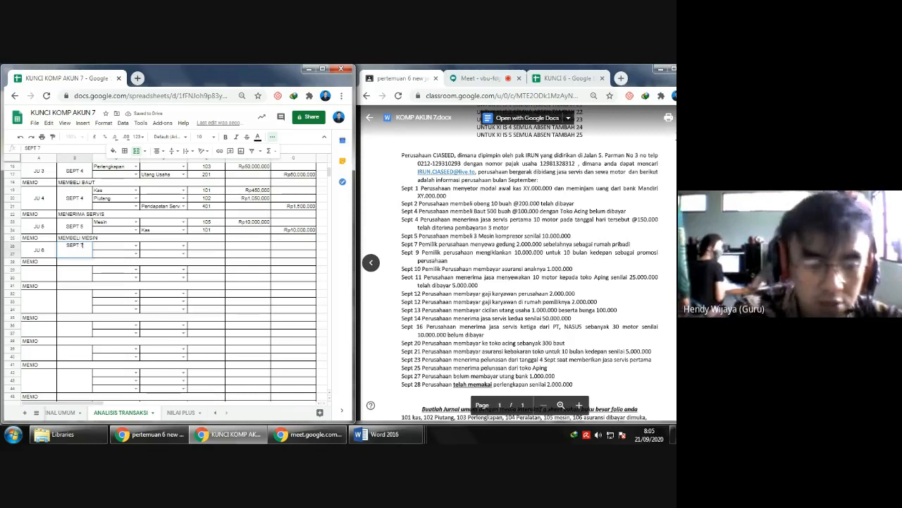
pyautogui.press('Tab')
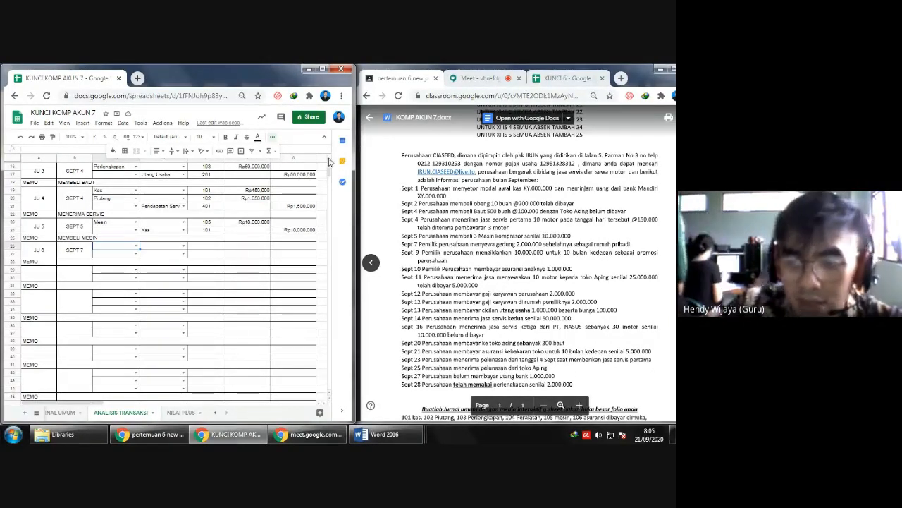
# - Set the owner's Prive account as the debit account and Kas as the credit account for JU 6
pyautogui.click(135, 245)
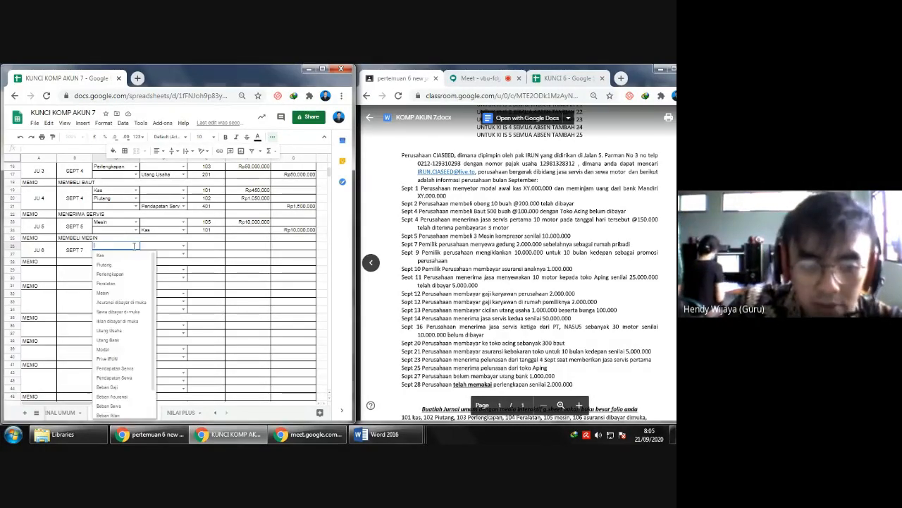
pyautogui.click(119, 360)
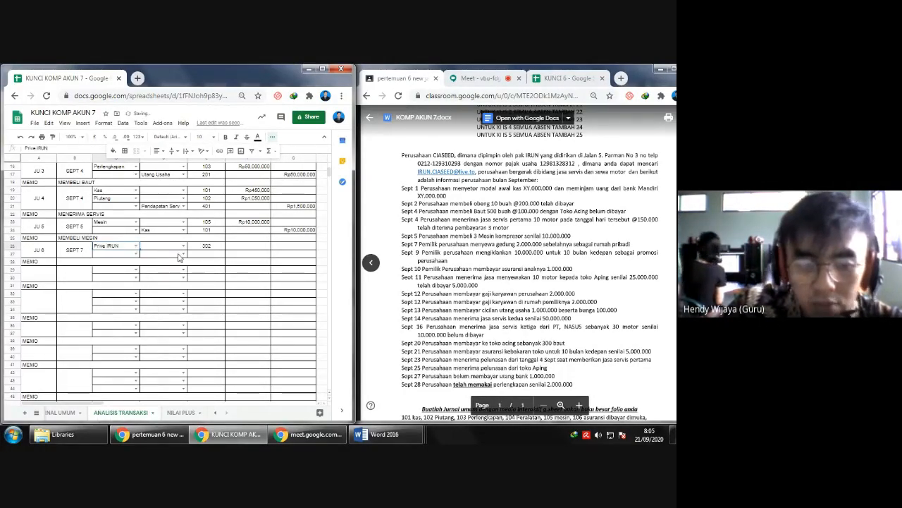
pyautogui.click(179, 257)
pyautogui.click(166, 263)
# - Enter 2000000 as the JU 6 debit for Prive and reference that cell for the Kas credit
pyautogui.click(242, 242)
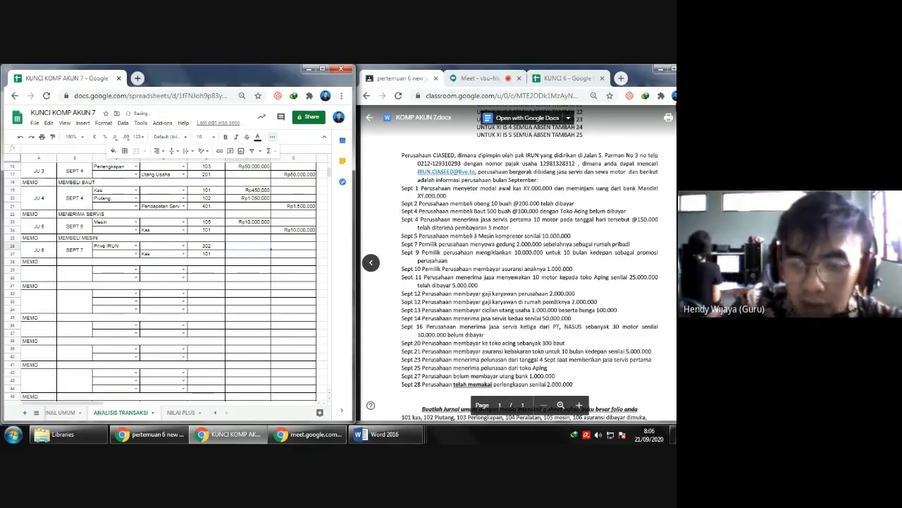
pyautogui.write('02000000')
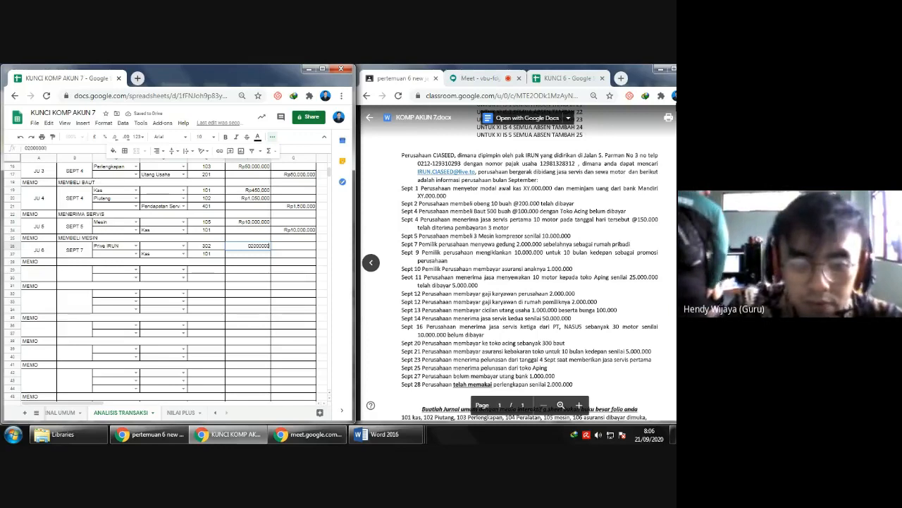
pyautogui.press('Return')
pyautogui.press('Right')
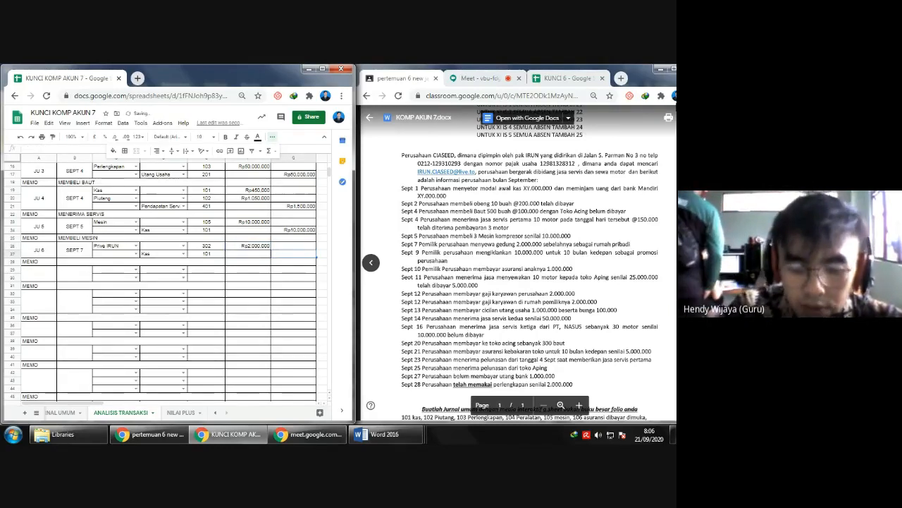
pyautogui.write('=')
pyautogui.press('Left')
pyautogui.press('Up')
pyautogui.press('Return')
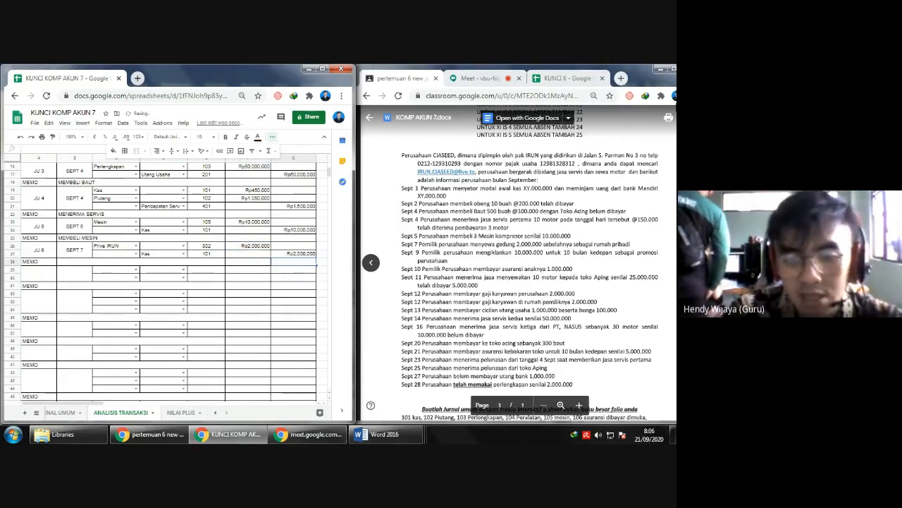
# - Fill in the JU 6 memo with PENGAMBILAN DANA PRIBADI
pyautogui.write('MEN')
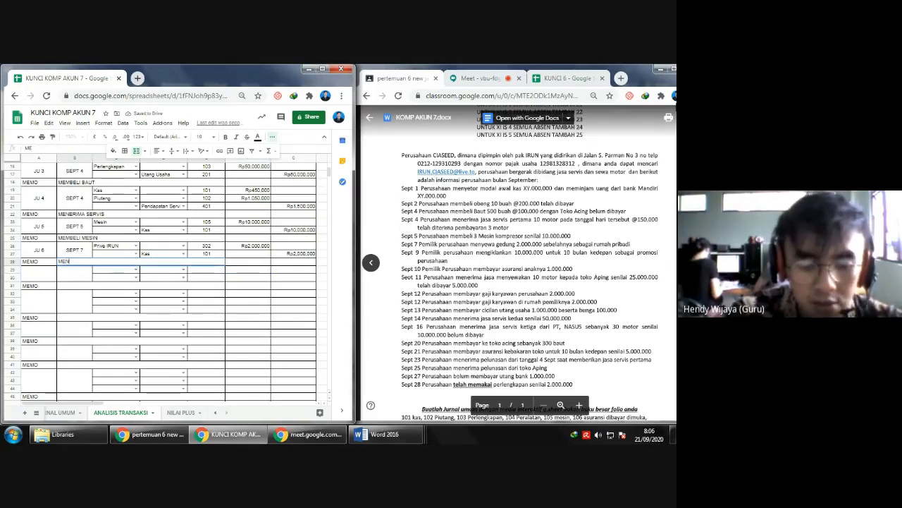
pyautogui.press('BackSpace')
pyautogui.press('BackSpace')
pyautogui.press('BackSpace')
pyautogui.write('PEN')
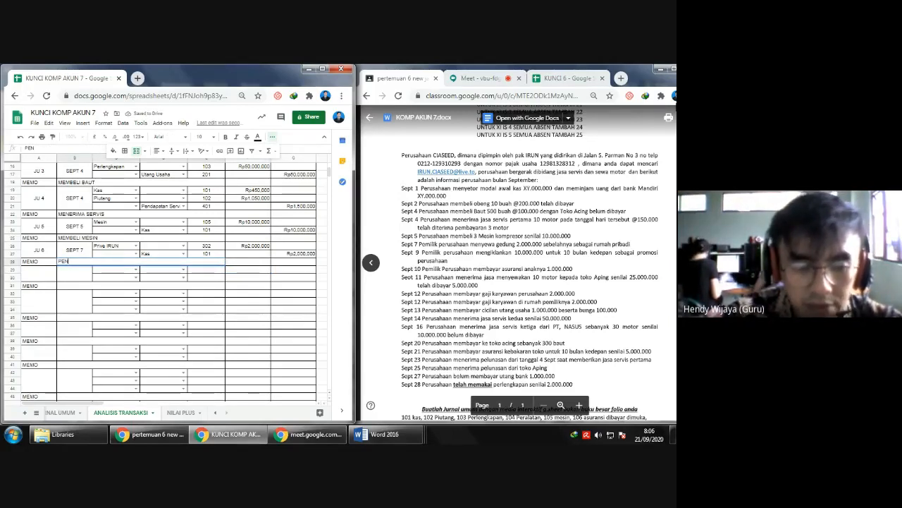
pyautogui.write('GAMBILAN DANA PRIBADI')
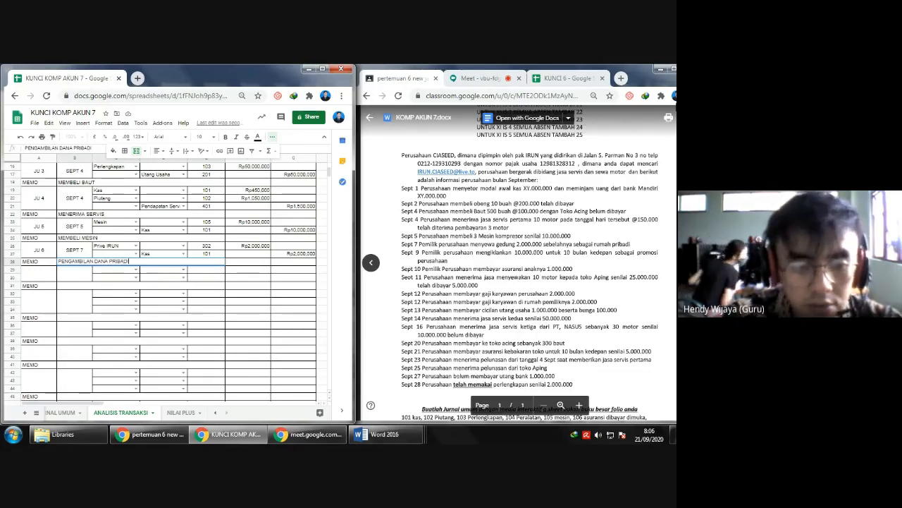
pyautogui.press('Return')
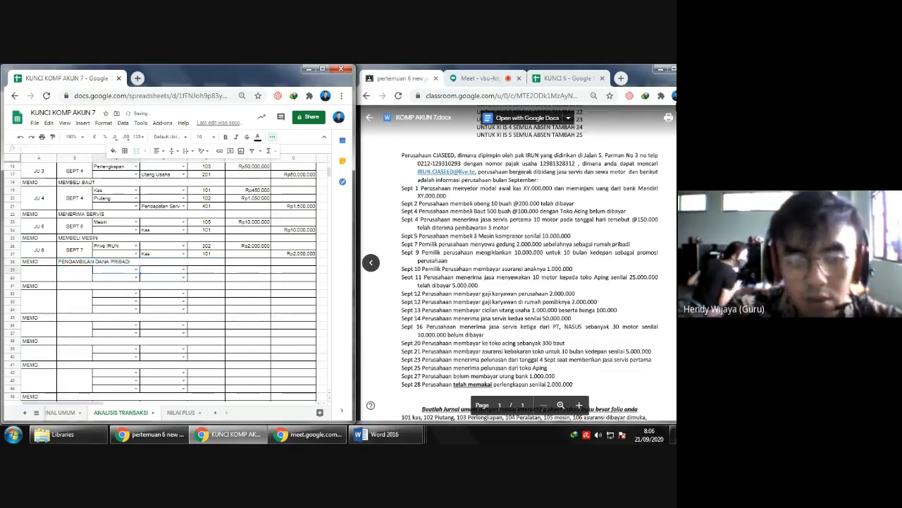
# - Label the seventh journal entry as transaction JU 7 with the date SEPT 9
pyautogui.press('Left')
pyautogui.write('JU 7')
pyautogui.press('Tab')
pyautogui.write('SEOT')
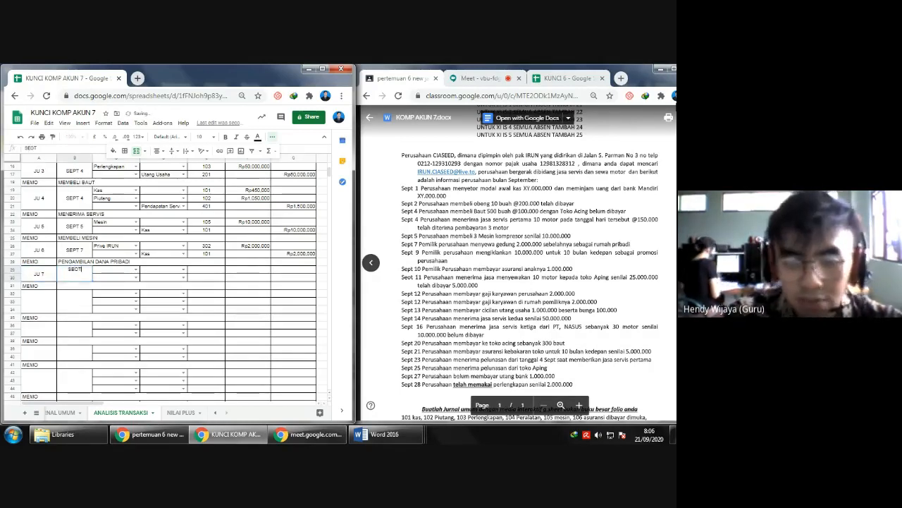
pyautogui.press('BackSpace')
pyautogui.press('BackSpace')
pyautogui.write('P')
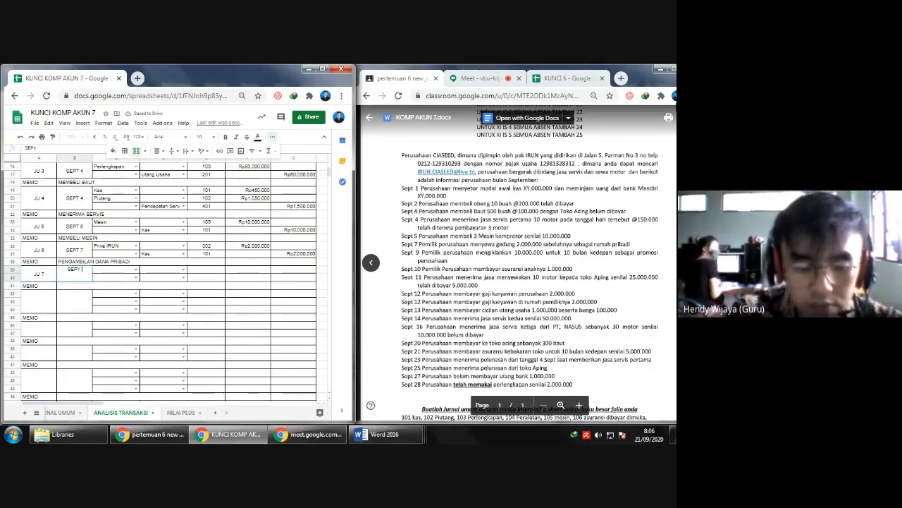
pyautogui.write('T')
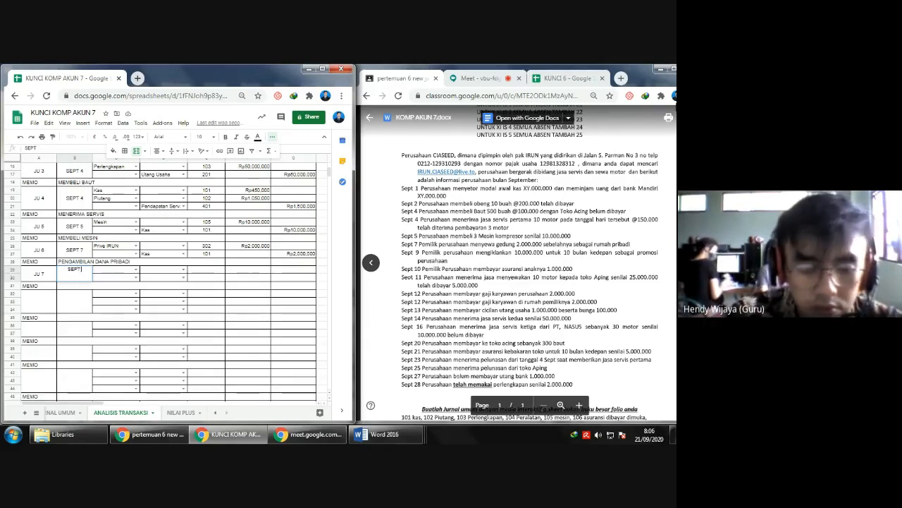
pyautogui.write(' 9')
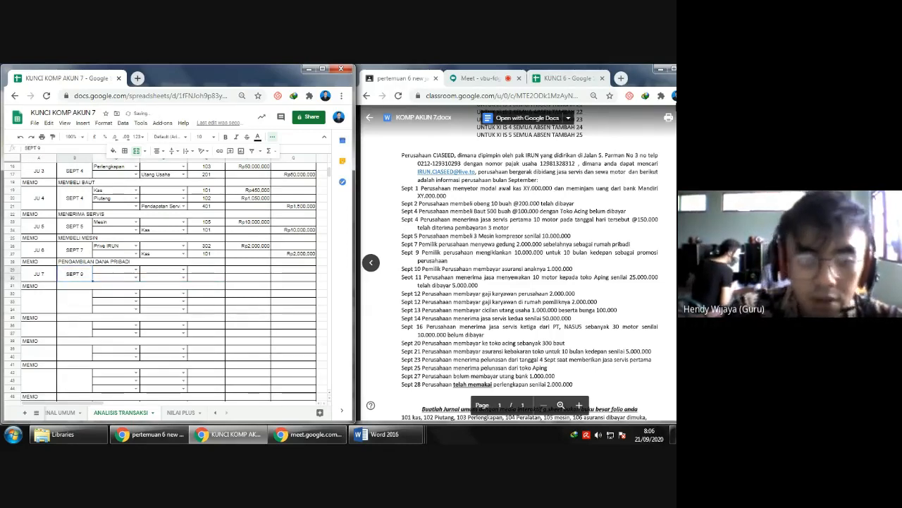
pyautogui.press('Tab')
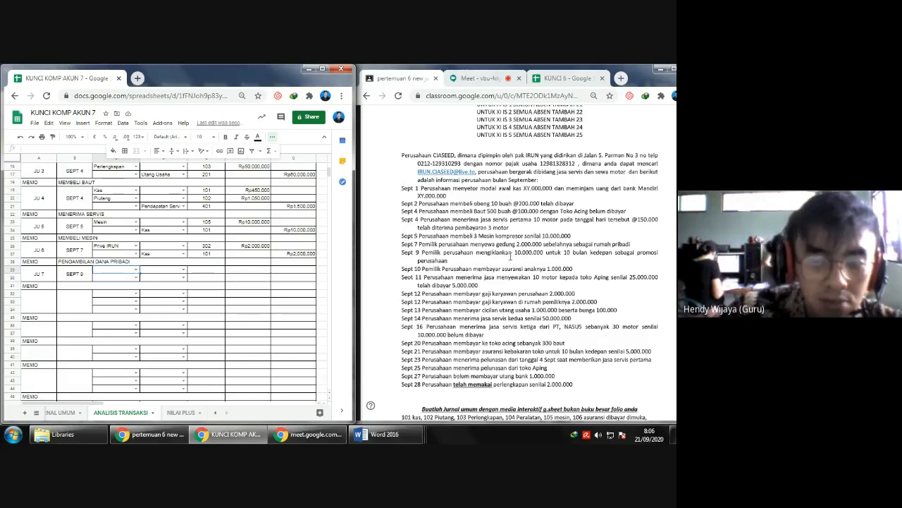
# - Following the Sept 9 advertising transaction, set Iklan dibayar di muka as the JU 7 debit account and Kas as the credit account
pyautogui.moveTo(477, 252); pyautogui.dragTo(562, 252)
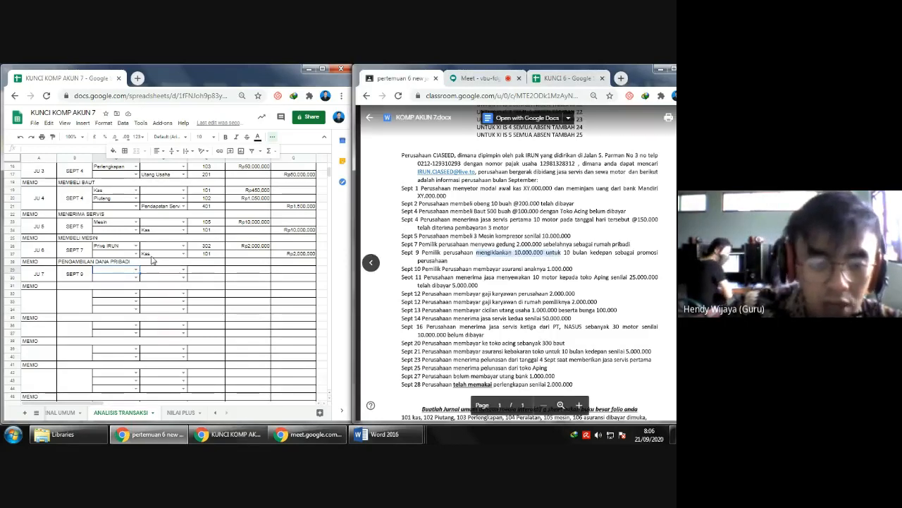
pyautogui.click(137, 270)
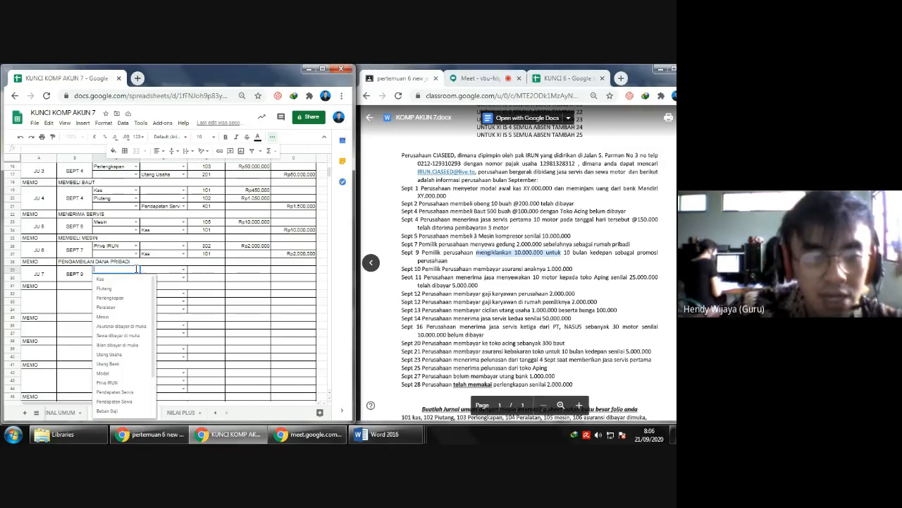
pyautogui.click(126, 347)
pyautogui.click(183, 277)
pyautogui.click(169, 293)
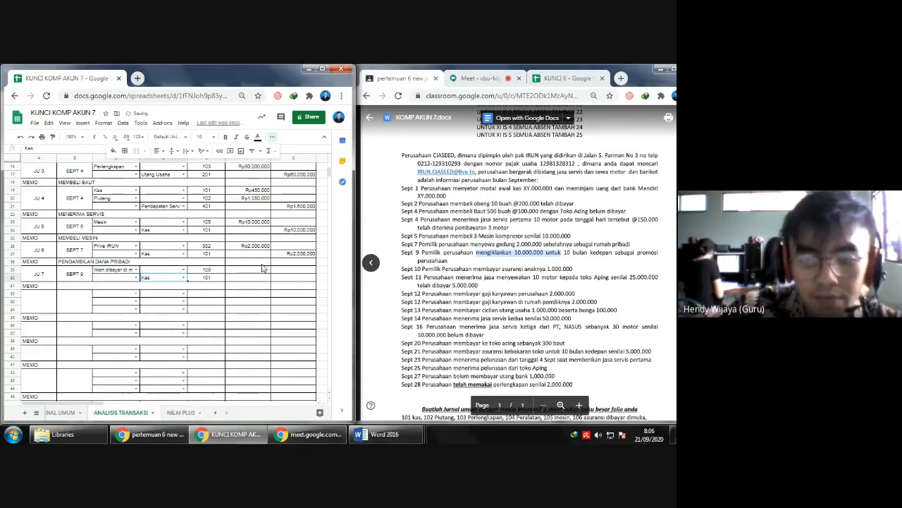
# - Enter 10000000 as the JU 7 debit for Iklan dibayar di muka and the same amount as the credit for Kas
pyautogui.click(242, 275)
pyautogui.write('10')
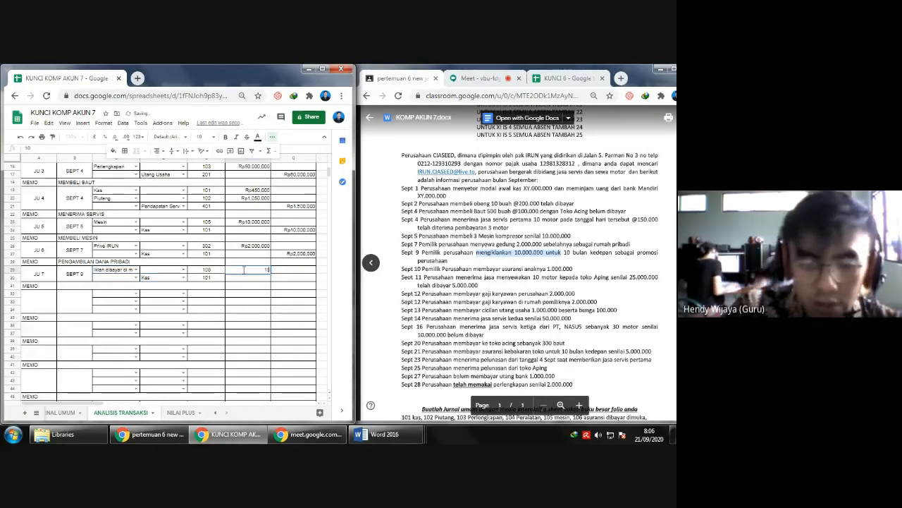
pyautogui.write('.000.000')
pyautogui.press('Return')
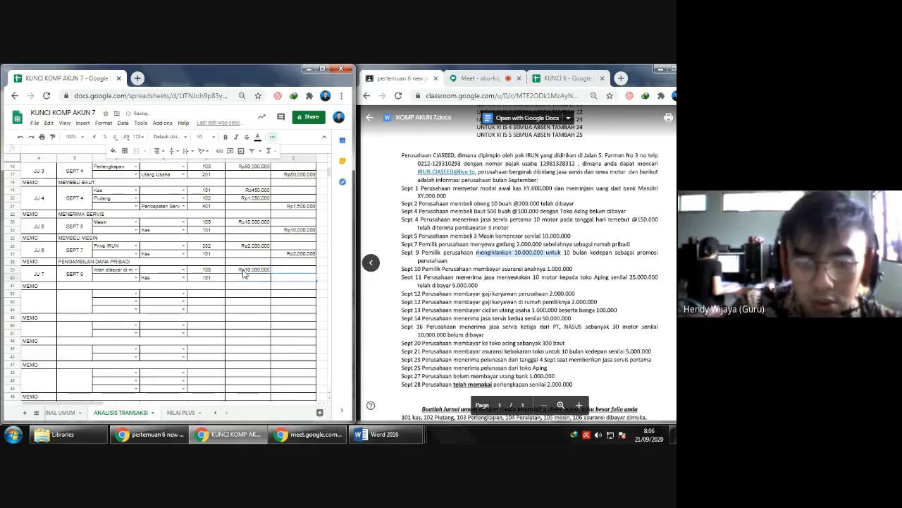
pyautogui.press('Up')
pyautogui.press('Return')
# - Fill in the JU 7 memo with BAYAR IKLAN 10 BULAN and align it left
pyautogui.press('Left')
pyautogui.press('Left')
pyautogui.press('Left')
pyautogui.press('Left')
pyautogui.press('Left')
pyautogui.press('Left')
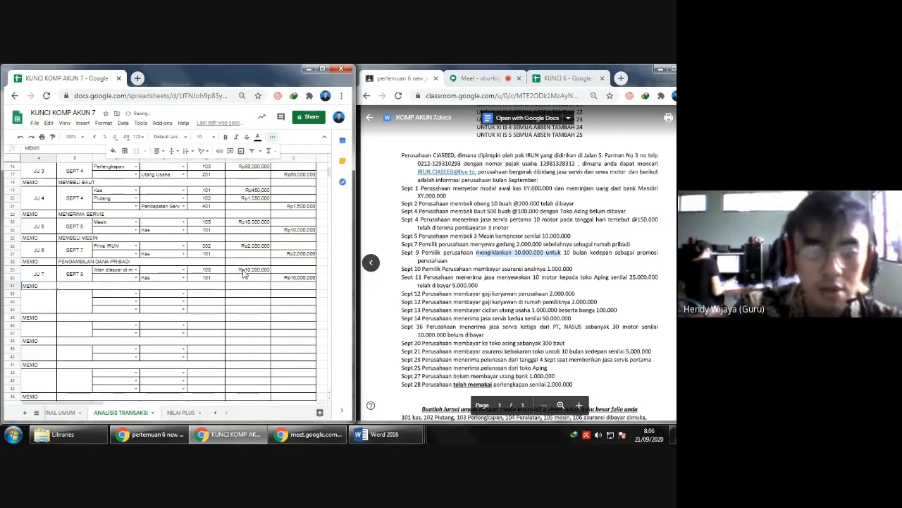
pyautogui.press('Right')
pyautogui.write('BAYAR IK')
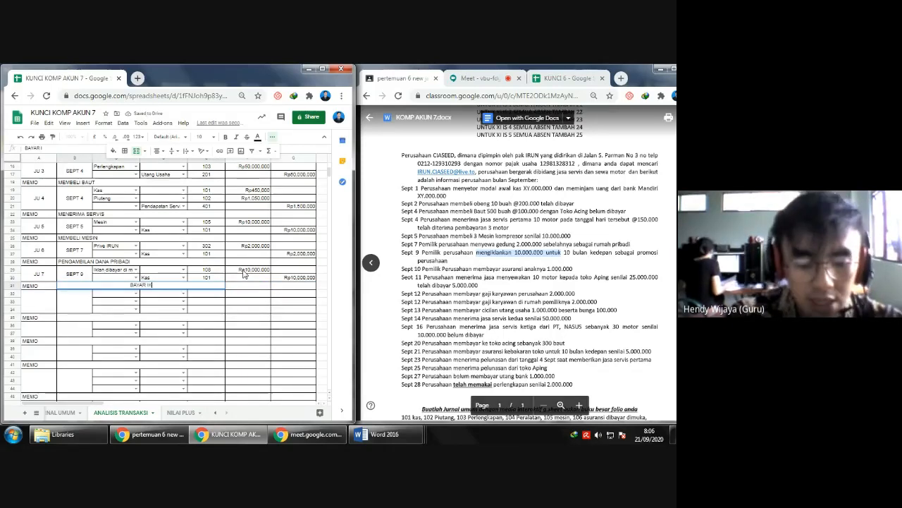
pyautogui.write('LAN 10 BULAN')
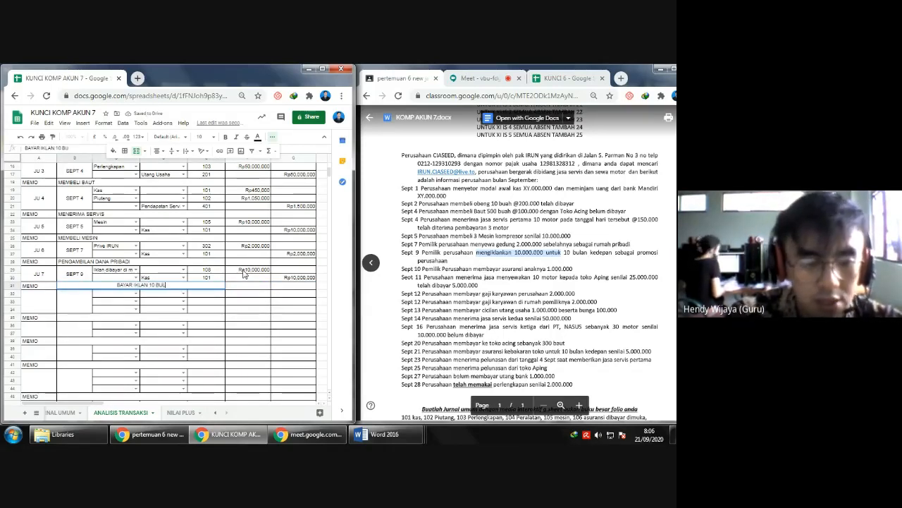
pyautogui.press('Return')
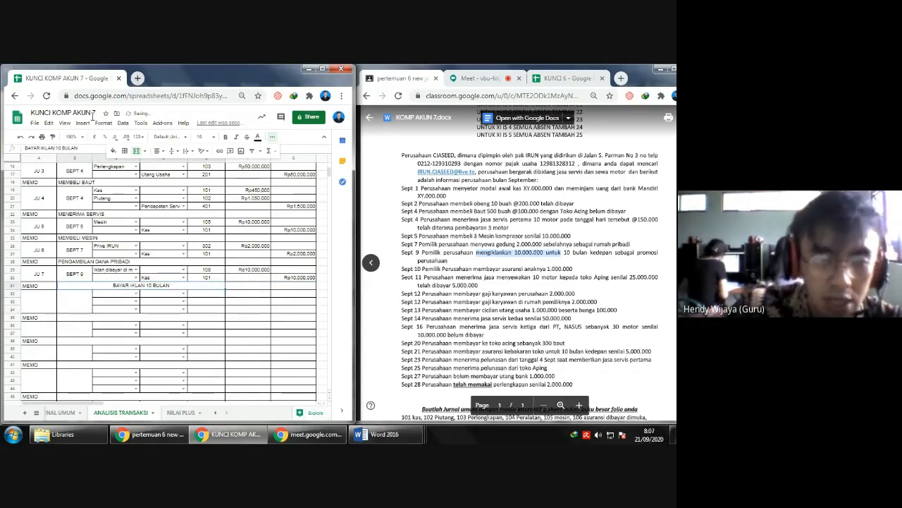
pyautogui.click(157, 152)
pyautogui.click(159, 163)
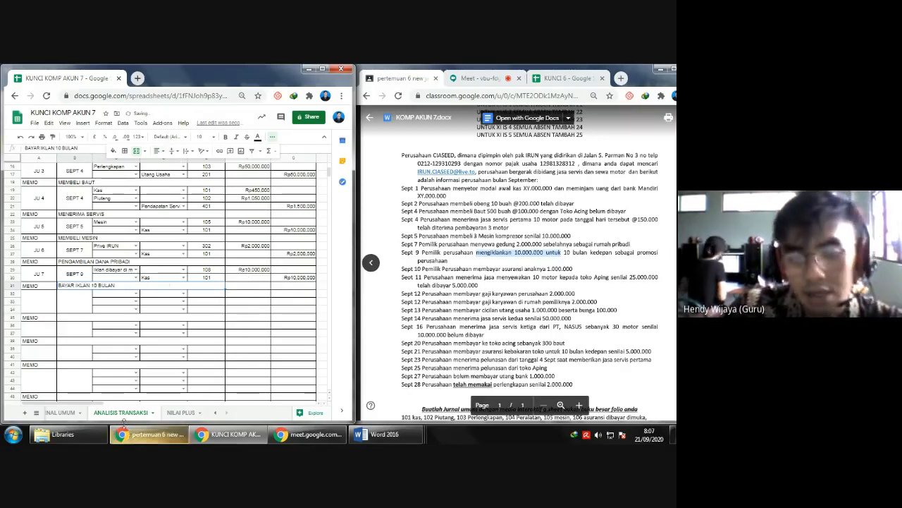
# - Label the eighth journal entry as JU 8 and centre the label horizontally and vertically in its merged cell
pyautogui.click(40, 312)
pyautogui.write('JU 8')
pyautogui.press('Return')
pyautogui.click(42, 311)
pyautogui.click(71, 302)
pyautogui.click(39, 303)
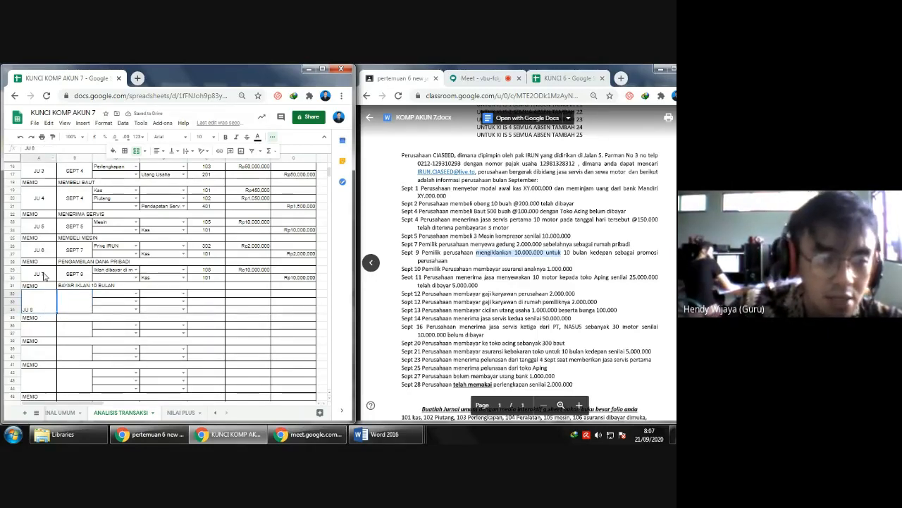
pyautogui.click(158, 151)
pyautogui.click(167, 165)
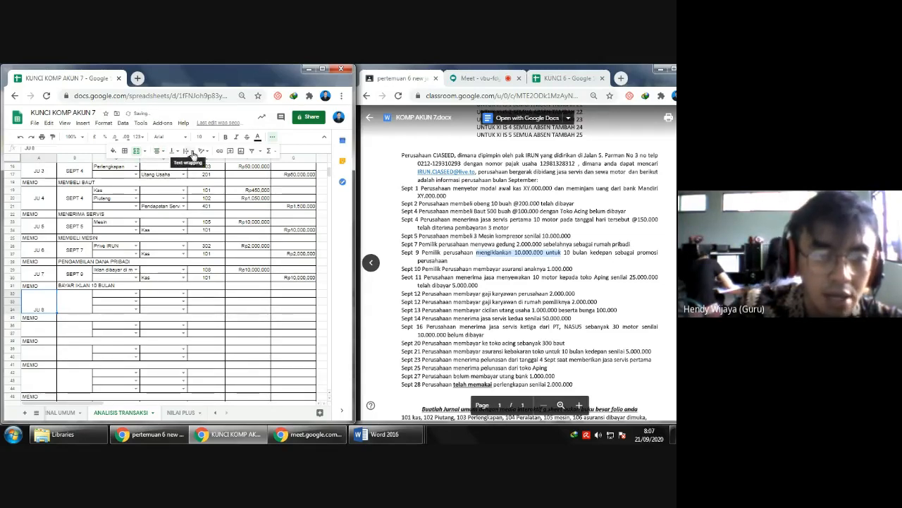
pyautogui.click(170, 151)
pyautogui.click(181, 166)
# - Date the JU 8 entry SEPT 10 and centre the date horizontally and vertically
pyautogui.click(82, 303)
pyautogui.write('SEP')
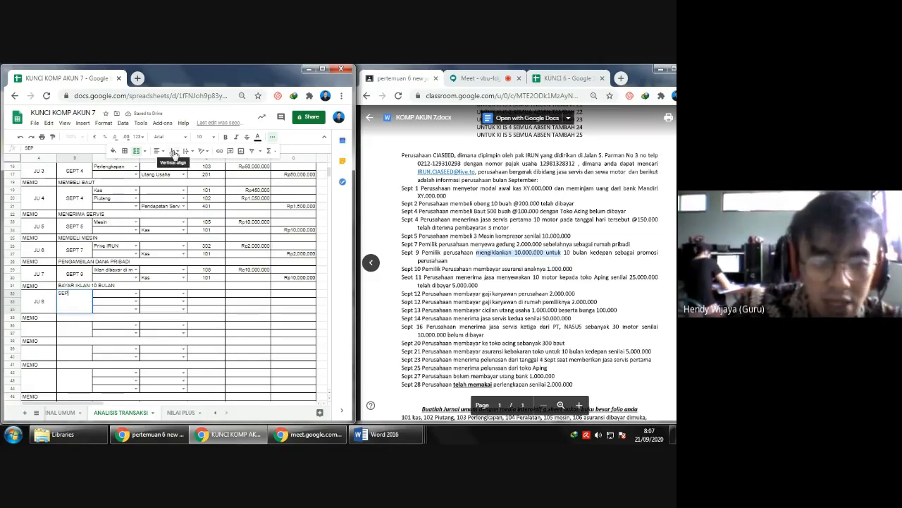
pyautogui.write('T')
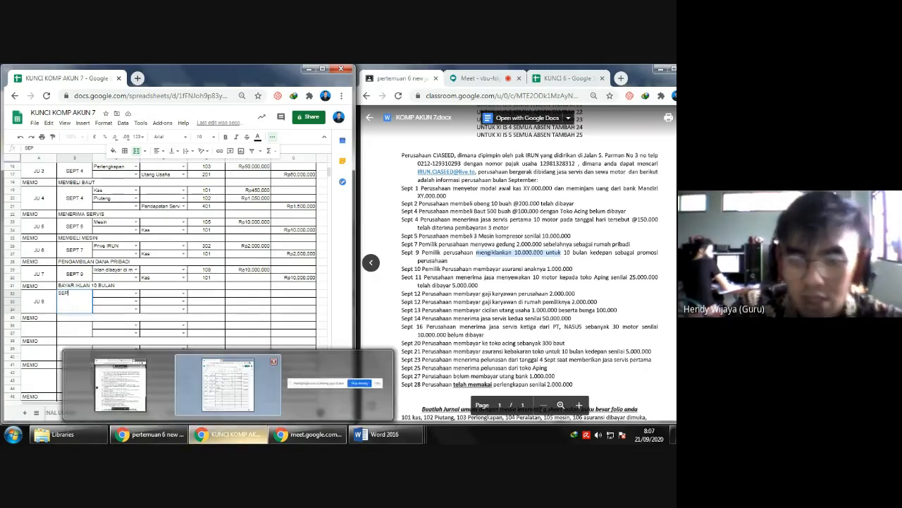
pyautogui.write(' 1')
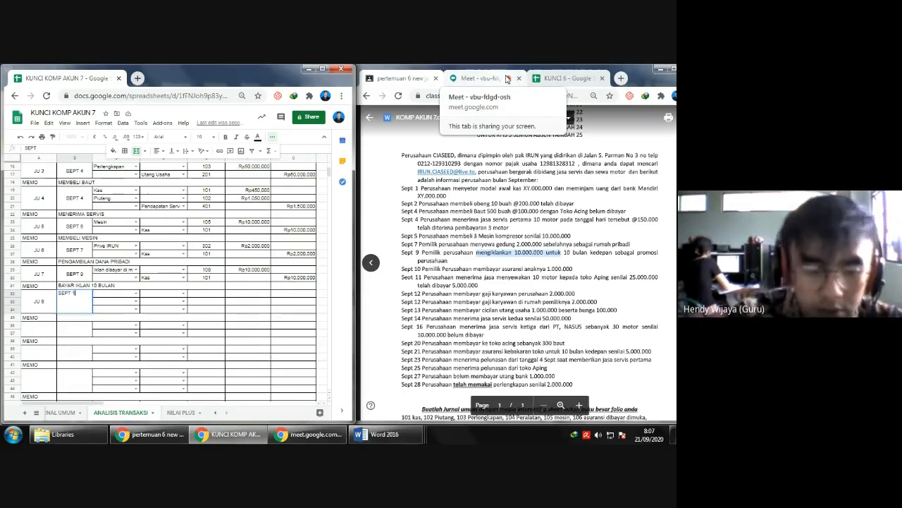
pyautogui.write('0')
pyautogui.press('Return')
pyautogui.press('Up')
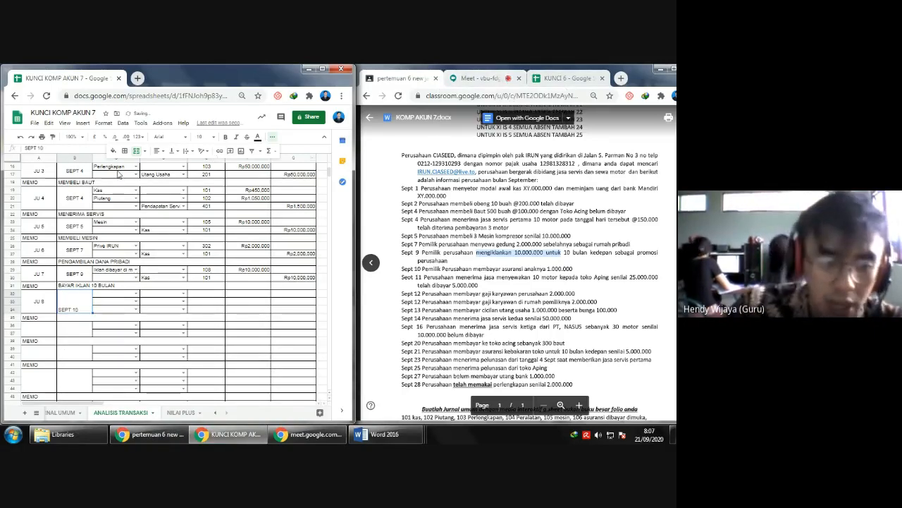
pyautogui.click(171, 150)
pyautogui.click(181, 163)
pyautogui.click(157, 151)
pyautogui.click(170, 164)
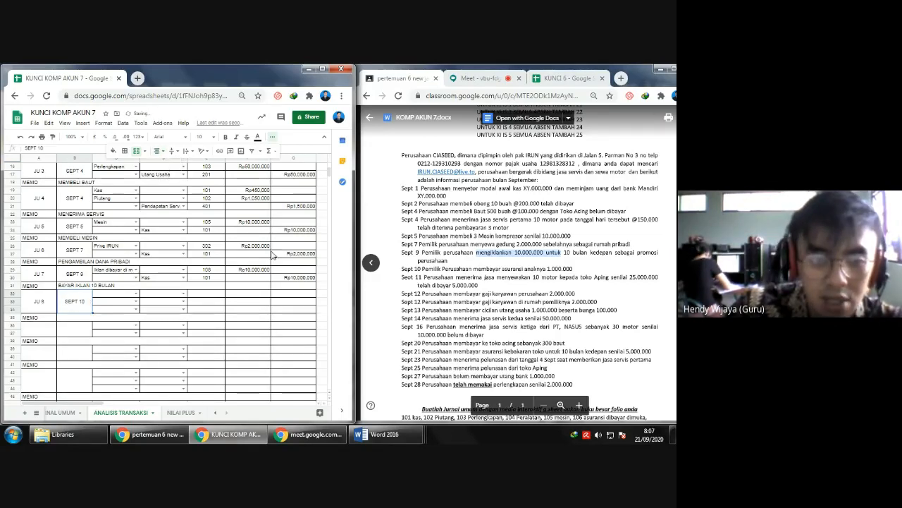
# - For the Sept 10 child insurance payment, set Prive IRUN as the JU 8 debit account and Kas as the credit account
pyautogui.click(107, 295)
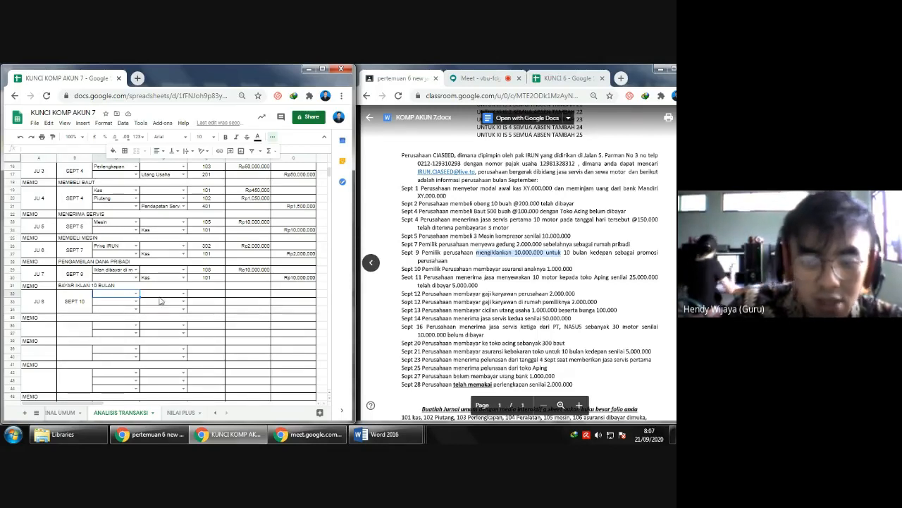
pyautogui.click(137, 293)
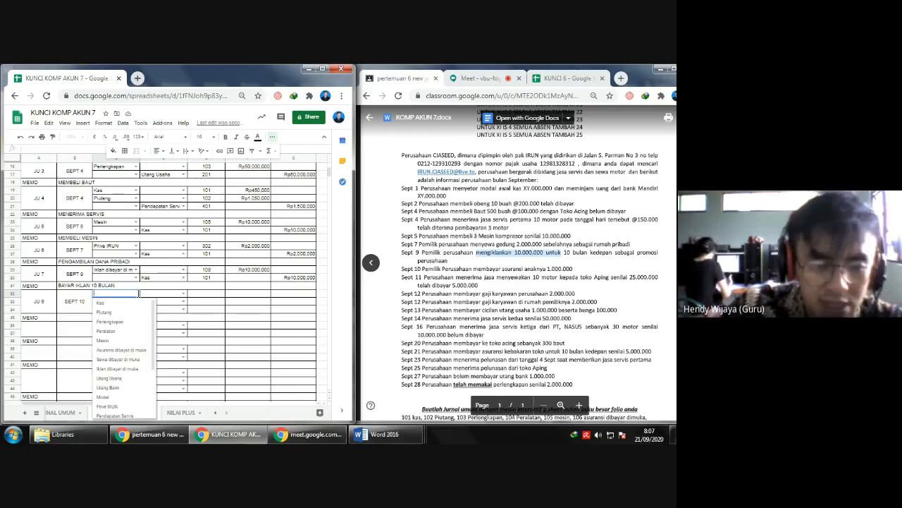
pyautogui.click(107, 406)
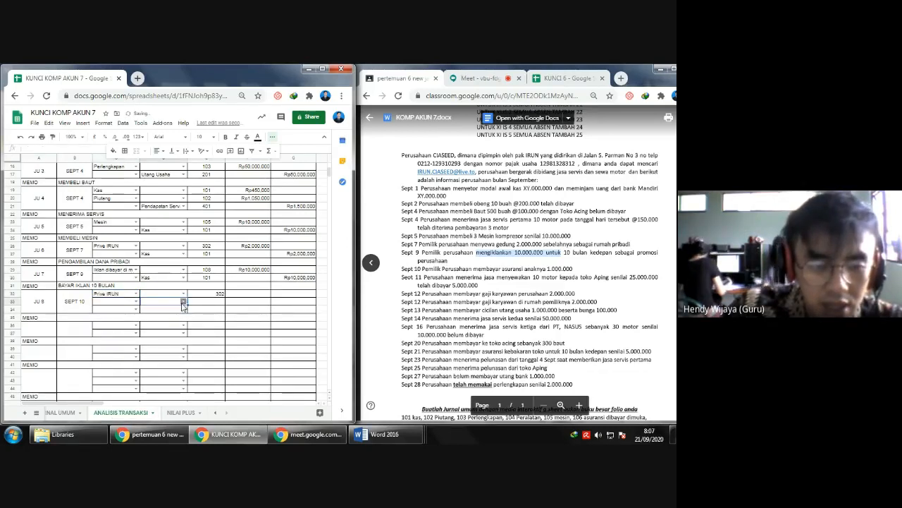
pyautogui.click(182, 301)
pyautogui.click(169, 311)
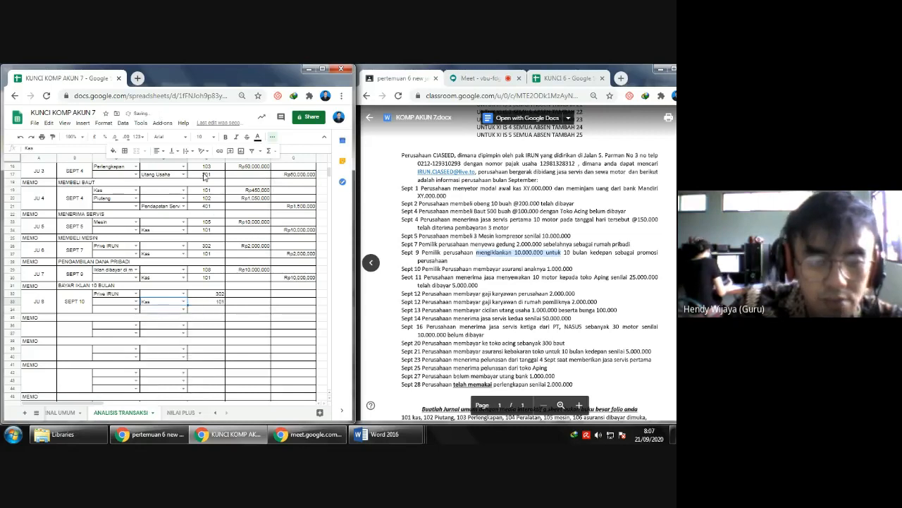
# - Centre the contents of the whole REF column horizontally
pyautogui.scroll(5, 212, 177)
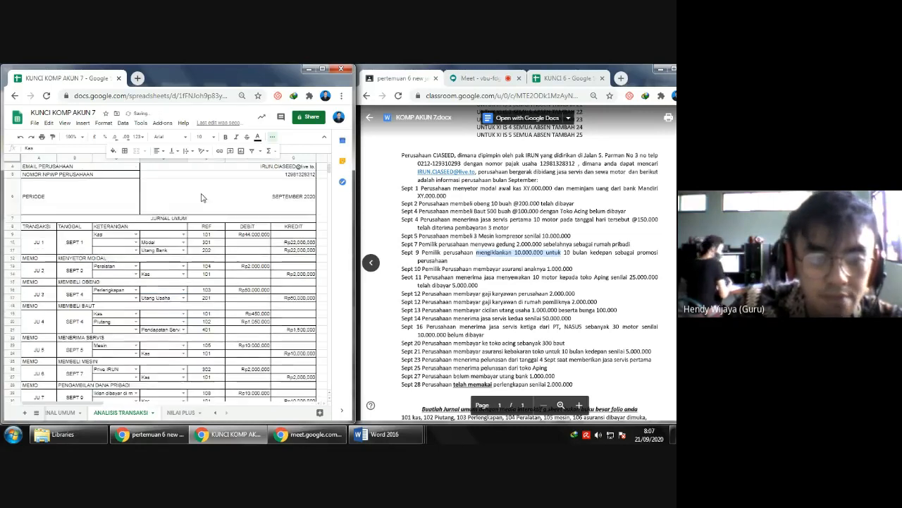
pyautogui.click(209, 160)
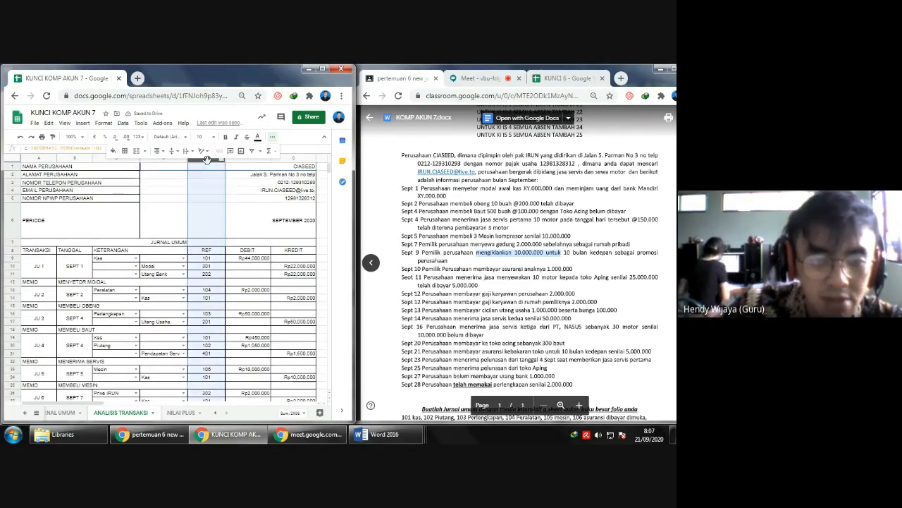
pyautogui.click(158, 151)
pyautogui.click(167, 164)
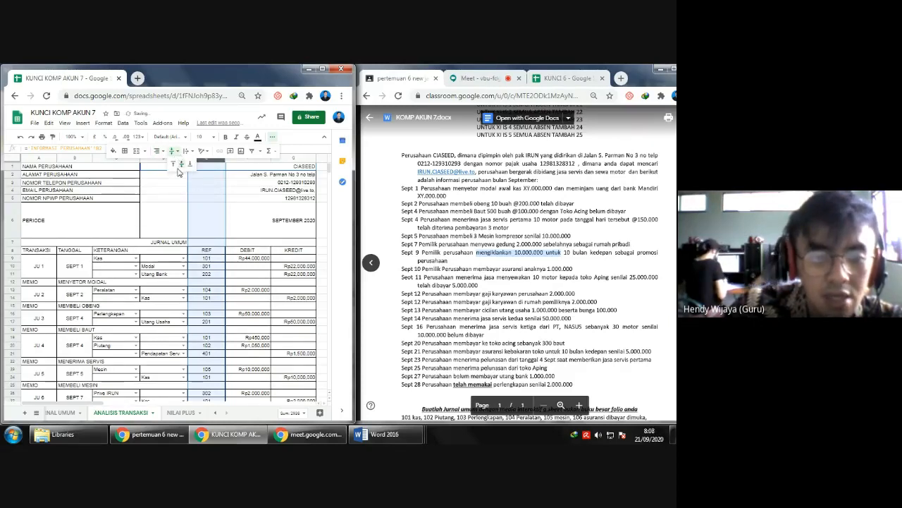
# - Delete the unused third row of the JU 8 entry
pyautogui.scroll(-6, 205, 300)
pyautogui.scroll(1, 204, 297)
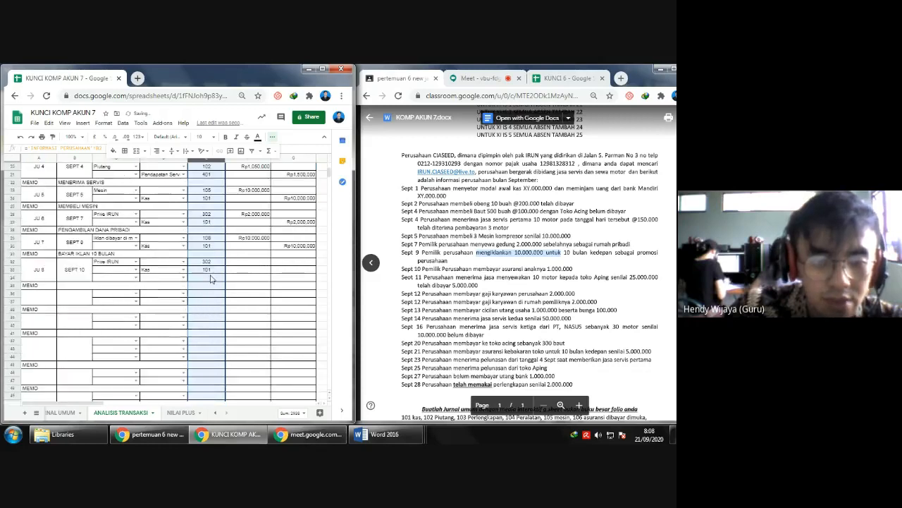
pyautogui.click(211, 276)
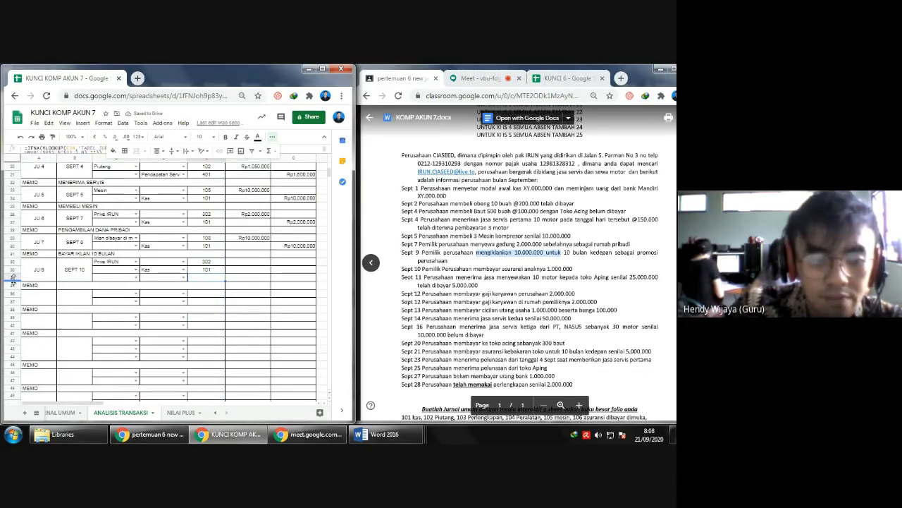
pyautogui.click(12, 279)
pyautogui.rightClick(12, 279)
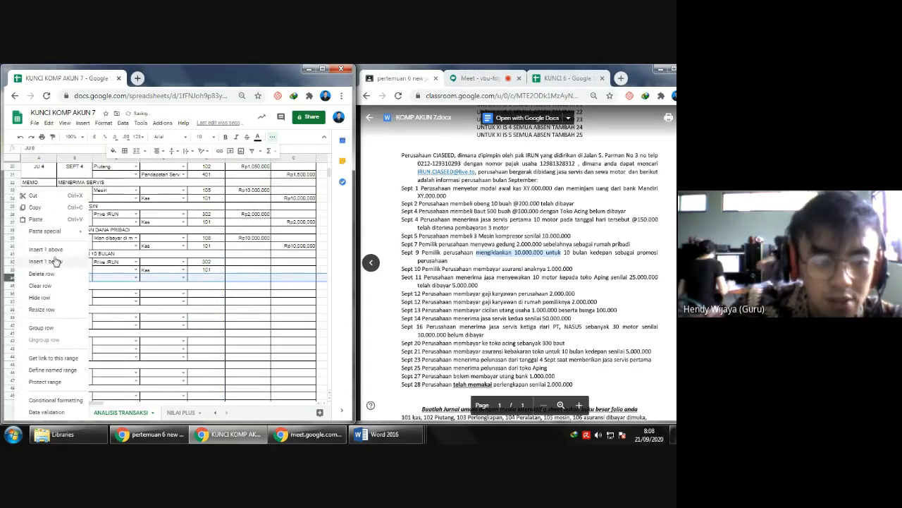
pyautogui.click(43, 274)
# - Enter 1000000 as the JU 8 debit for Prive IRUN and the same amount as the credit for Kas
pyautogui.click(254, 262)
pyautogui.write('10000')
pyautogui.write('00')
pyautogui.press('Return')
pyautogui.press('Right')
pyautogui.write('1.000.000')
pyautogui.press('Return')
# - Fill in the JU 8 memo with MEMBAYAR ASURANSI
pyautogui.press('Left')
pyautogui.press('Left')
pyautogui.press('Down')
pyautogui.press('Left')
pyautogui.press('Up')
pyautogui.press('Right')
pyautogui.write('MEMBYA')
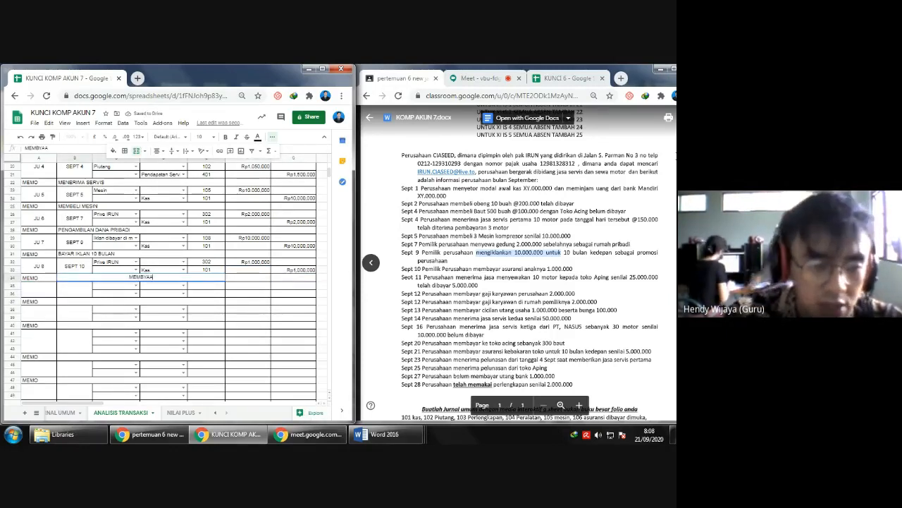
pyautogui.press('BackSpace')
pyautogui.write('AY')
pyautogui.write('YAR ASU')
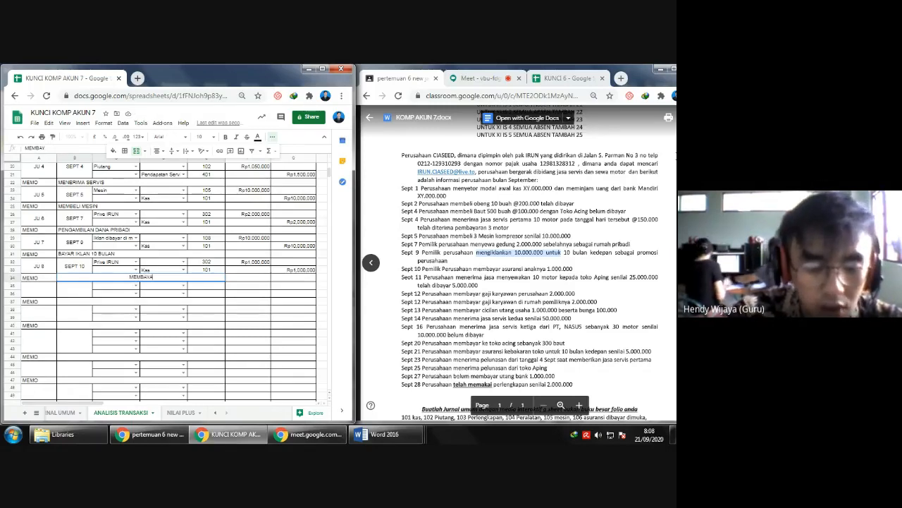
pyautogui.write('RANSI')
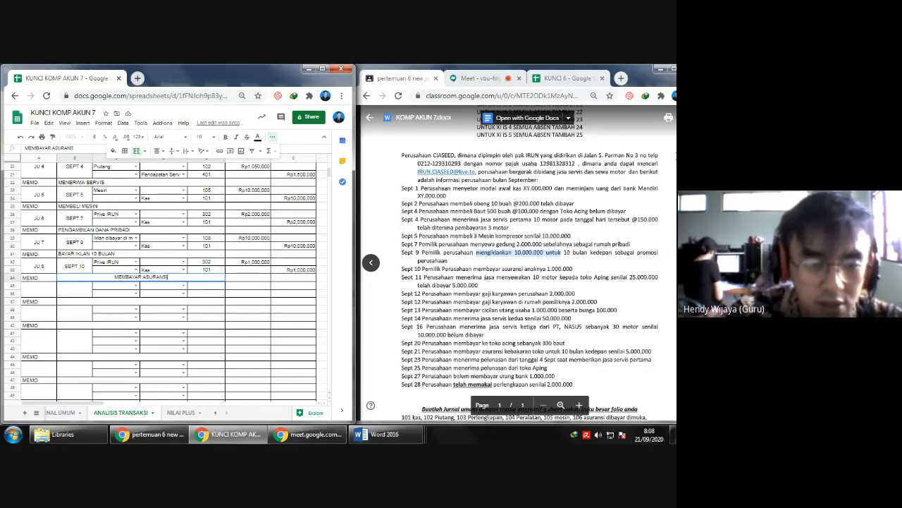
pyautogui.press('Return')
# - Label the ninth journal entry as transaction JU 9 with the date SEPT 11
pyautogui.press('Left')
pyautogui.write('JU')
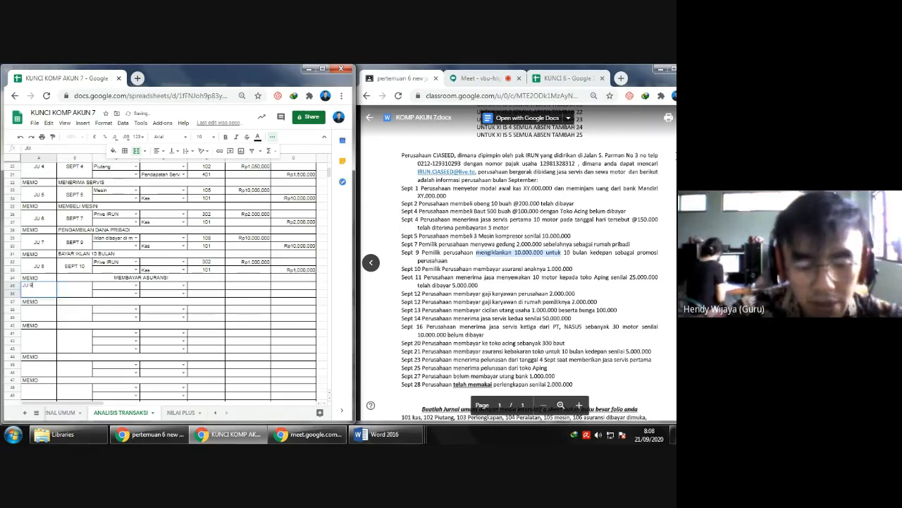
pyautogui.write(' 9')
pyautogui.press('Tab')
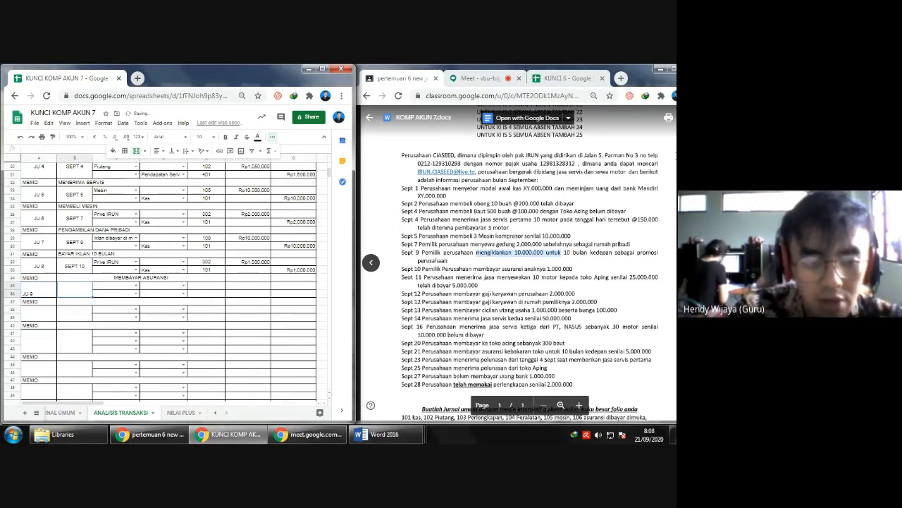
pyautogui.write('SEPT 11')
pyautogui.press('Left')
pyautogui.press('Right')
pyautogui.press('Right')
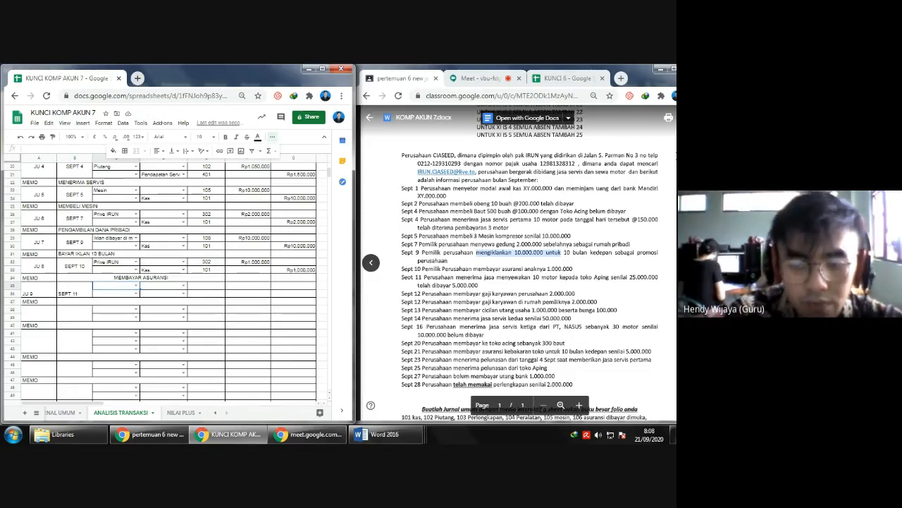
# - Following the Sept 11 motorcycle rental transaction, enter KAS and Piutang as the JU 9 debit accounts
pyautogui.write('KAS')
pyautogui.press('Return')
pyautogui.press('Up')
pyautogui.press('Down')
pyautogui.write('P')
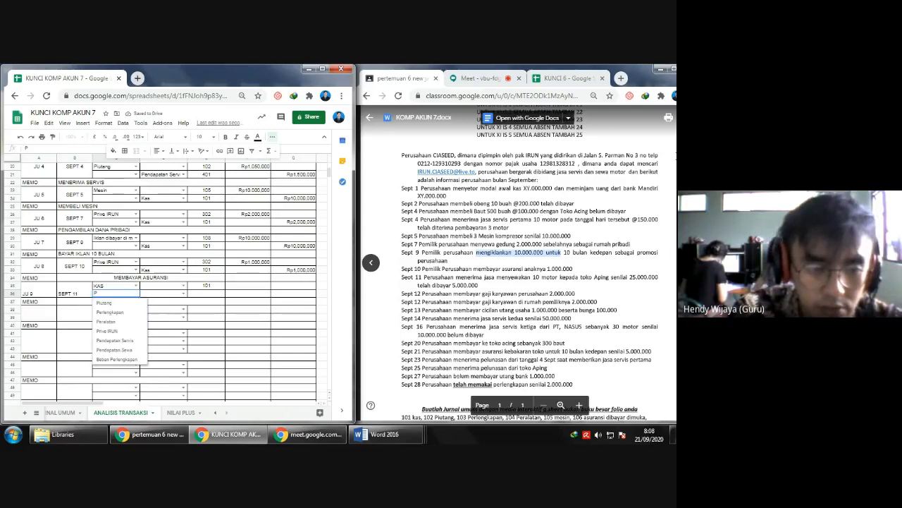
pyautogui.press('Down')
pyautogui.press('Return')
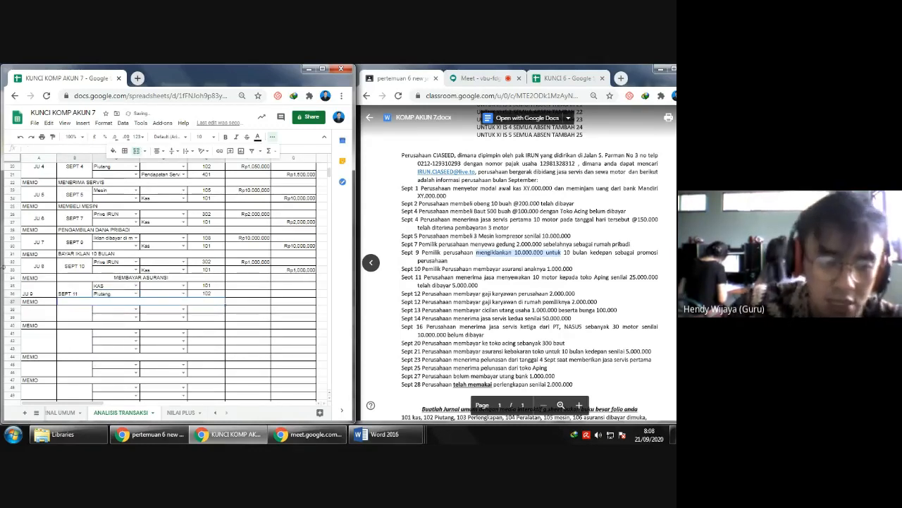
# - Insert one row above the JU 9 memo row for the credit account
pyautogui.click(11, 301)
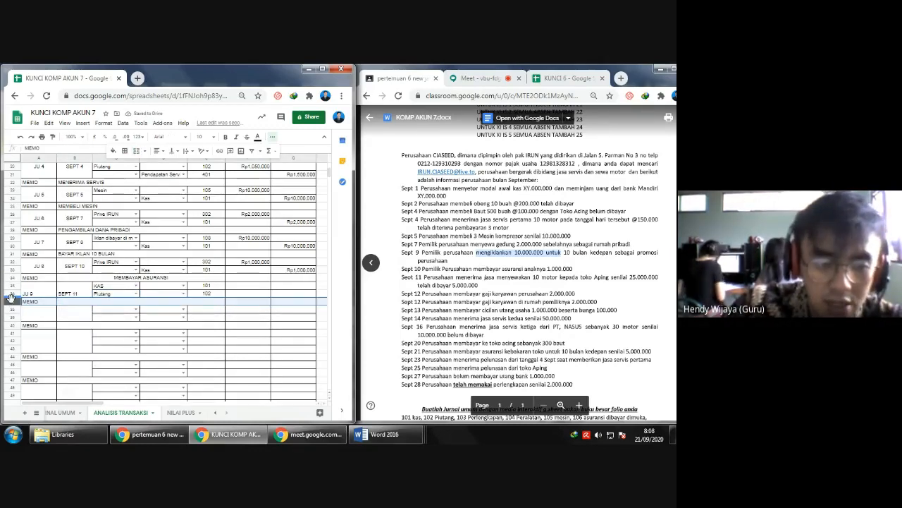
pyautogui.rightClick(11, 302)
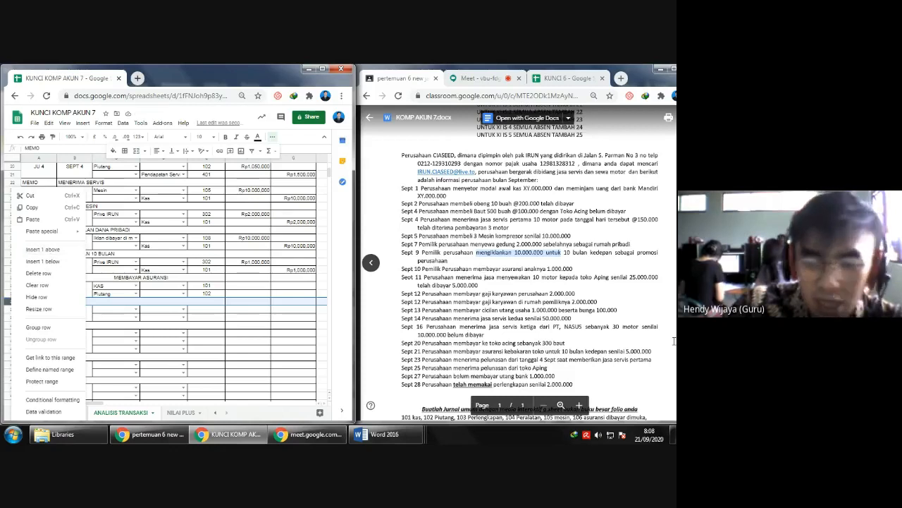
pyautogui.click(50, 251)
pyautogui.click(155, 301)
pyautogui.write('RENDAPATAN S')
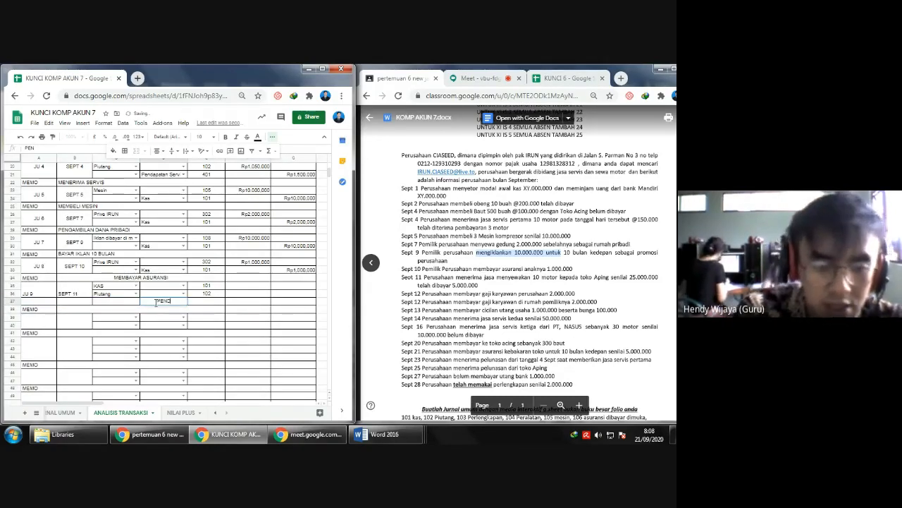
pyautogui.press('BackSpace')
pyautogui.press('BackSpace')
pyautogui.press('BackSpace')
pyautogui.press('BackSpace')
pyautogui.press('BackSpace')
pyautogui.press('BackSpace')
pyautogui.press('BackSpace')
pyautogui.press('BackSpace')
pyautogui.press('BackSpace')
pyautogui.press('BackSpace')
pyautogui.press('BackSpace')
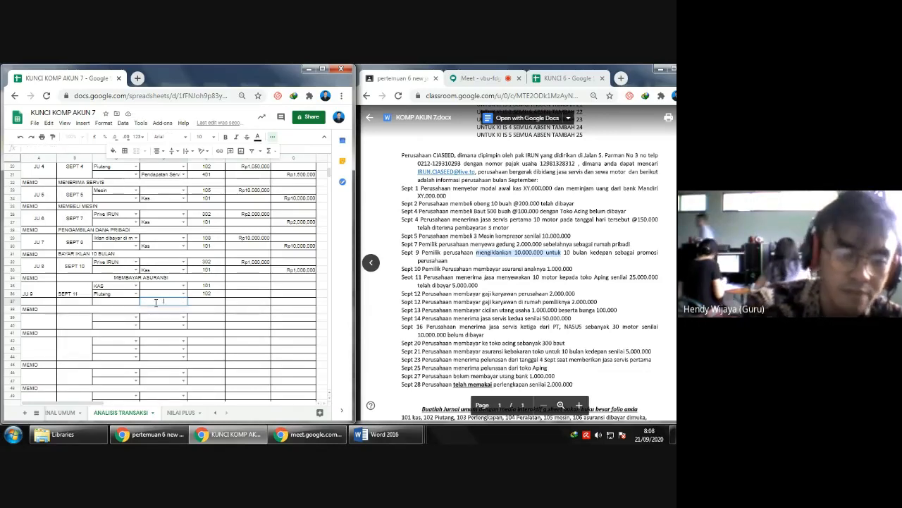
pyautogui.click(132, 307)
pyautogui.click(170, 296)
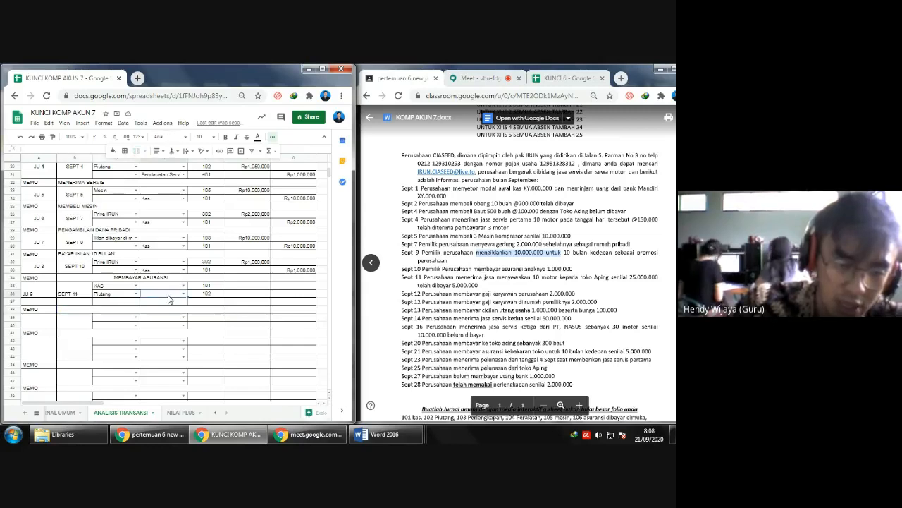
# - Copy the account dropdown cells and the account-code formula from the Piutang row into the new JU 9 row
pyautogui.hotkey('ctrl', 'c')
pyautogui.click(132, 302)
pyautogui.hotkey('ctrl', 'v')
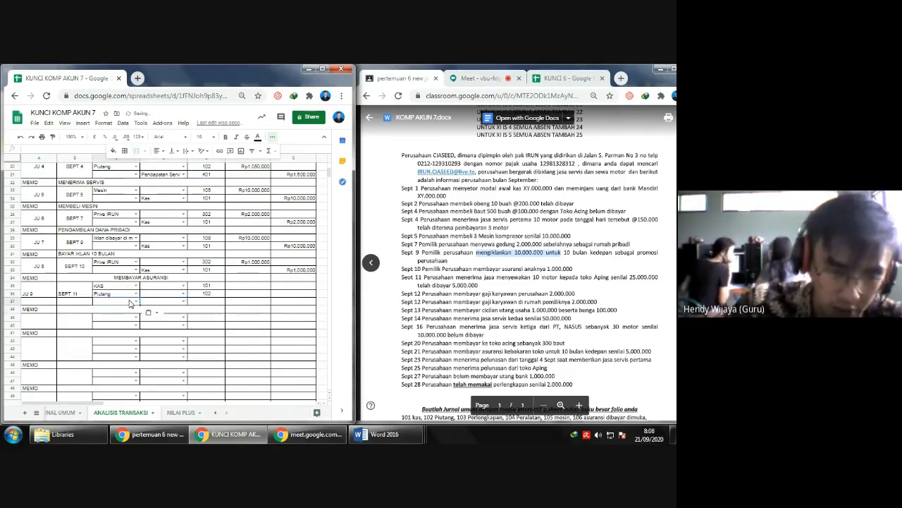
pyautogui.click(212, 301)
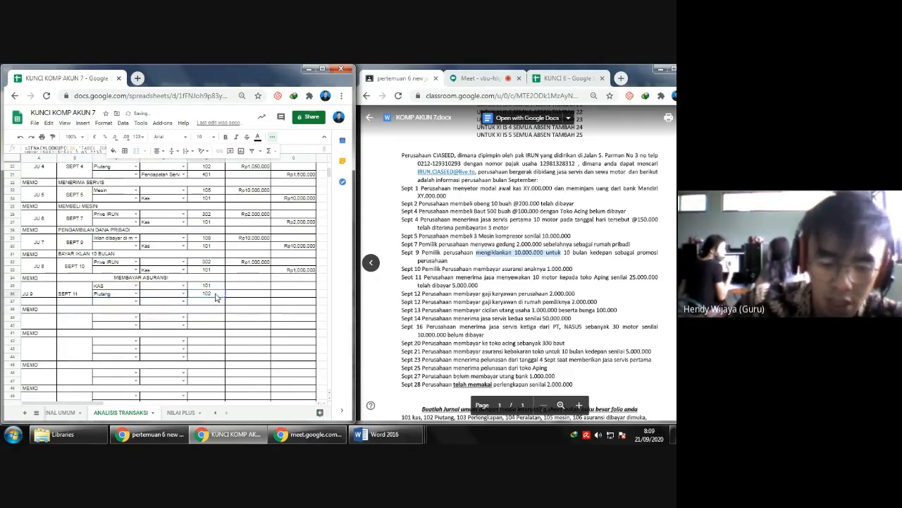
pyautogui.click(217, 295)
pyautogui.click(213, 301)
pyautogui.hotkey('ctrl', 'v')
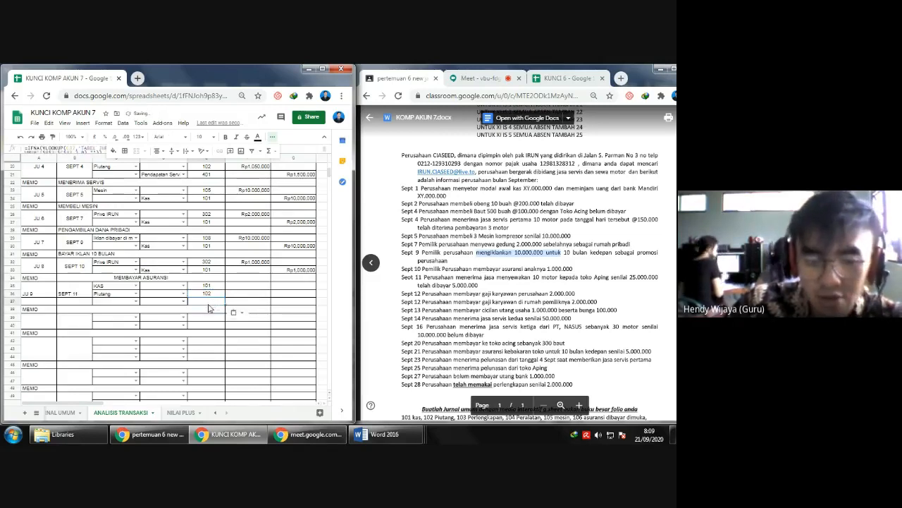
# - Set Pendapatan Sewa as the credit account in the third row of JU 9
pyautogui.click(165, 305)
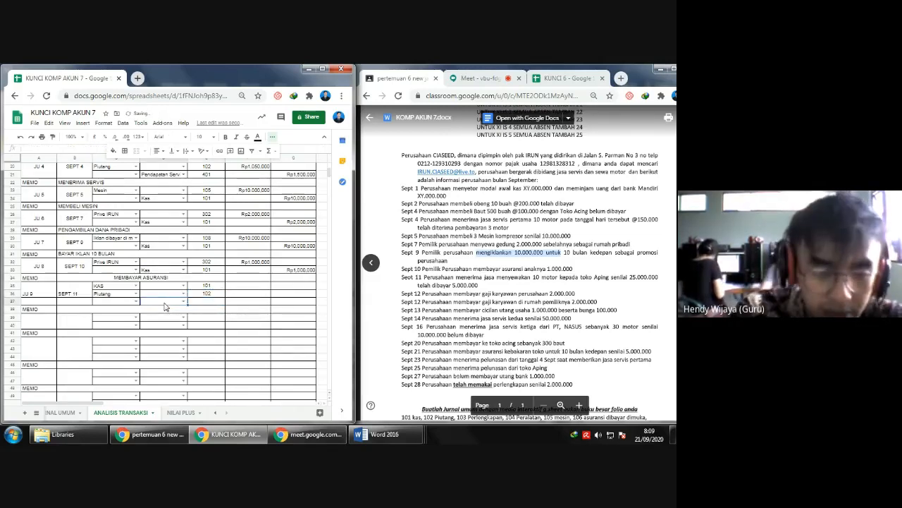
pyautogui.write('PENDA')
pyautogui.press('Down')
pyautogui.press('Down')
pyautogui.press('Return')
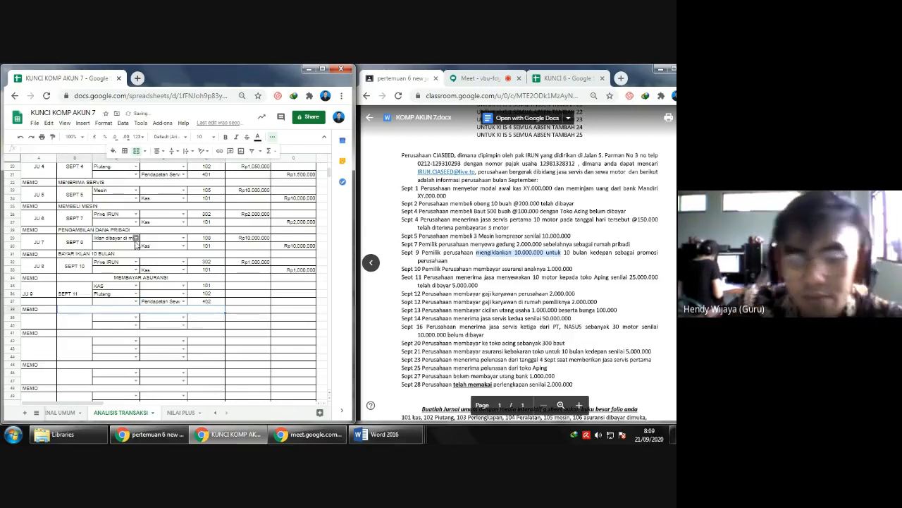
# - Enter the JU 9 amounts: debit KAS 5.000.000 and Piutang 20.000.000, and credit Pendapatan Sewa 25.000.000
pyautogui.click(263, 285)
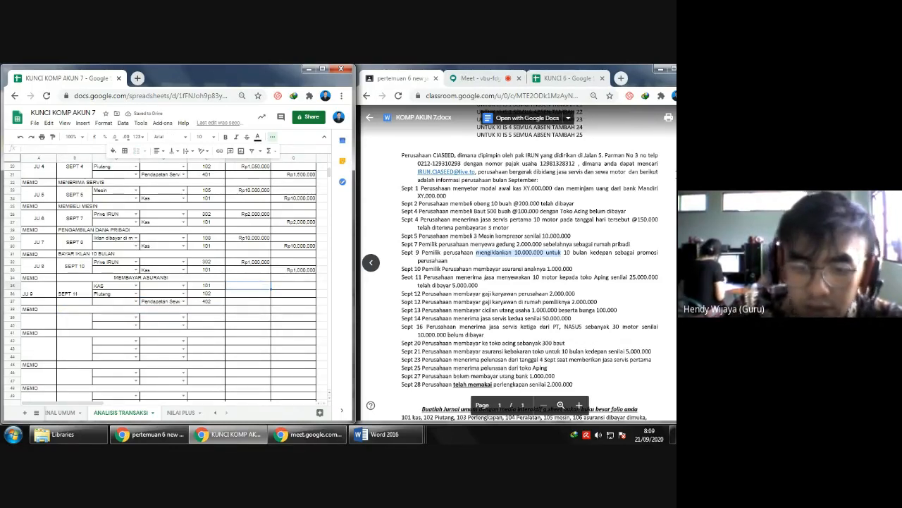
pyautogui.write('5')
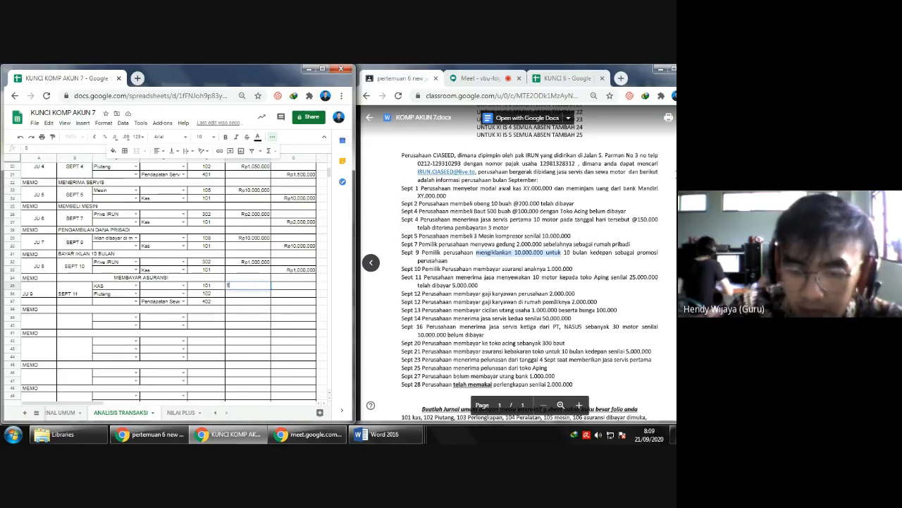
pyautogui.write('00.000')
pyautogui.press('Return')
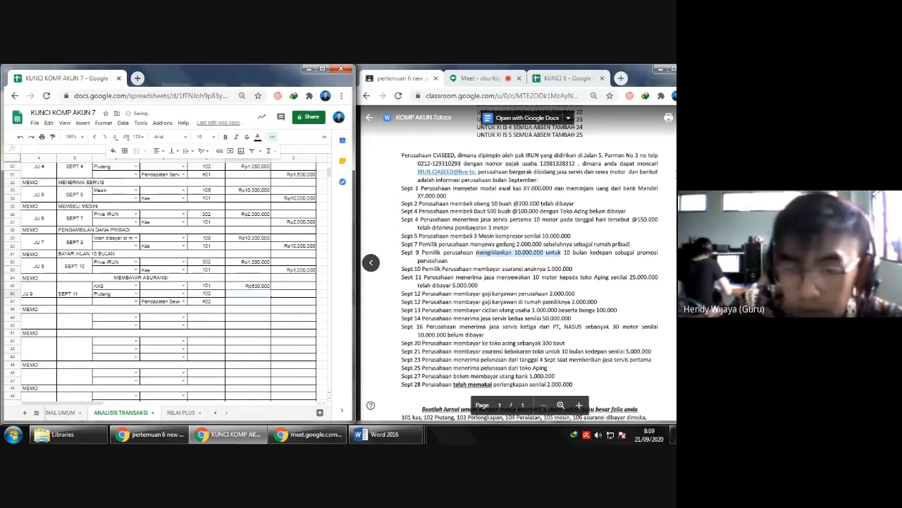
pyautogui.write('20.')
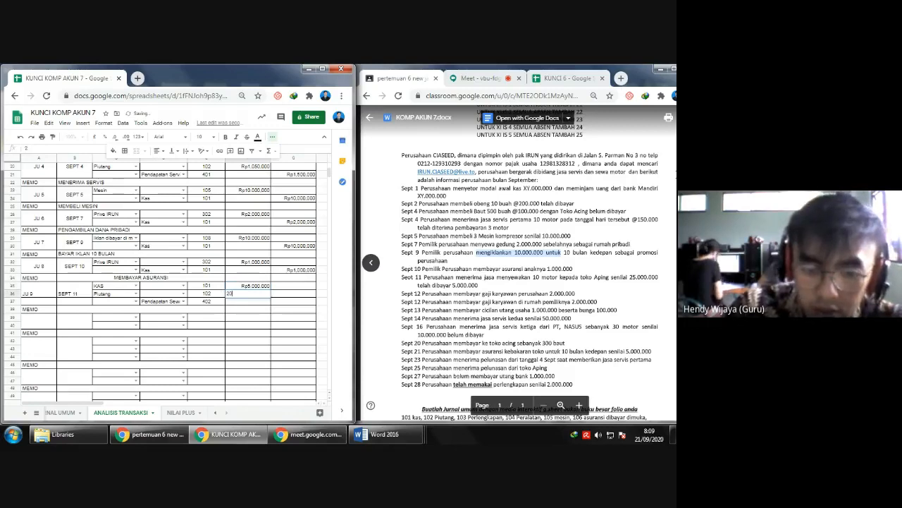
pyautogui.write('000.000')
pyautogui.press('Return')
pyautogui.press('Right')
pyautogui.write('25.000.000')
pyautogui.press('Return')
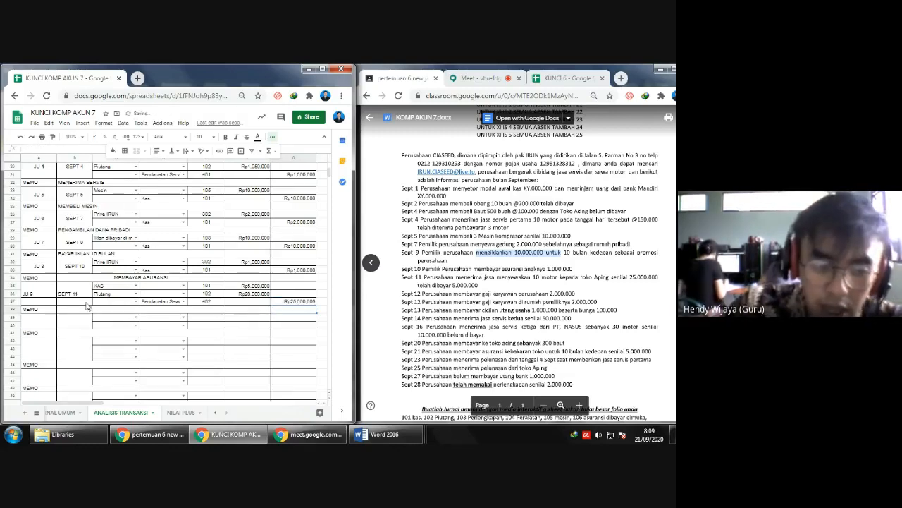
# - Merge the JU 9 label cells and the SEPT 11 date cells across the entry's three rows
pyautogui.click(31, 294)
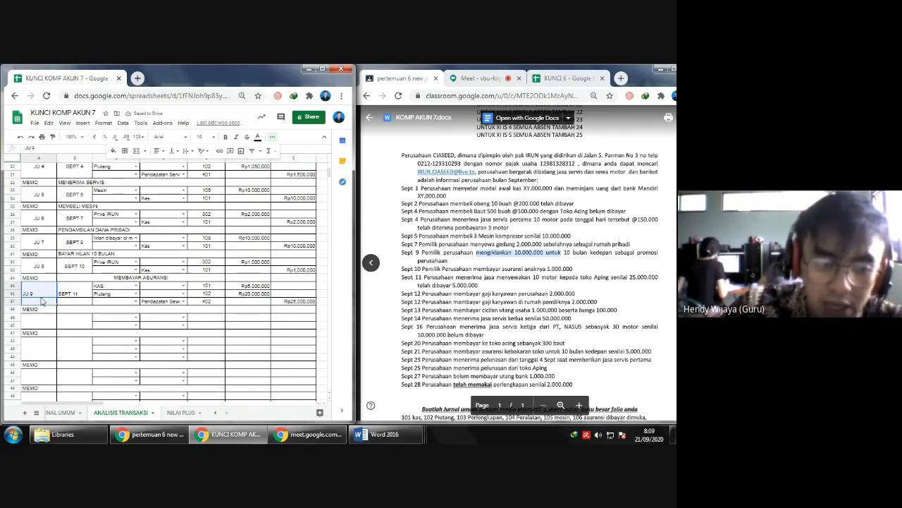
pyautogui.click(135, 152)
pyautogui.click(71, 295)
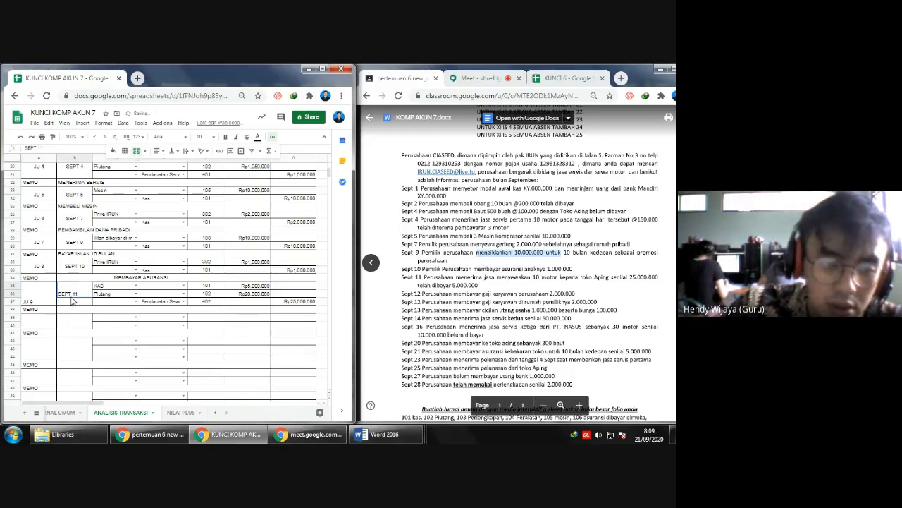
pyautogui.moveTo(87, 282); pyautogui.dragTo(83, 305)
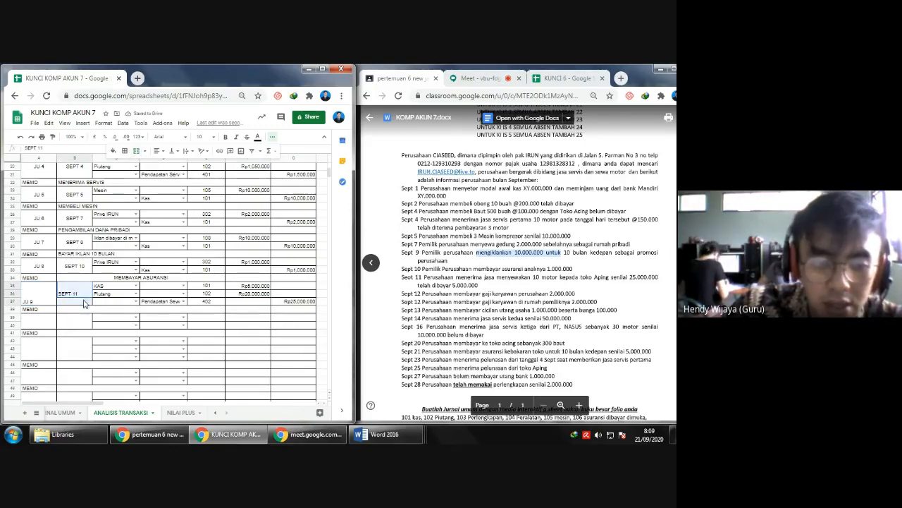
pyautogui.click(137, 152)
# - Fill in the JU 9 memo with MENERIMA JASA SEWA
pyautogui.click(85, 308)
pyautogui.write('MENERIMA JASA SEWA')
pyautogui.press('Return')
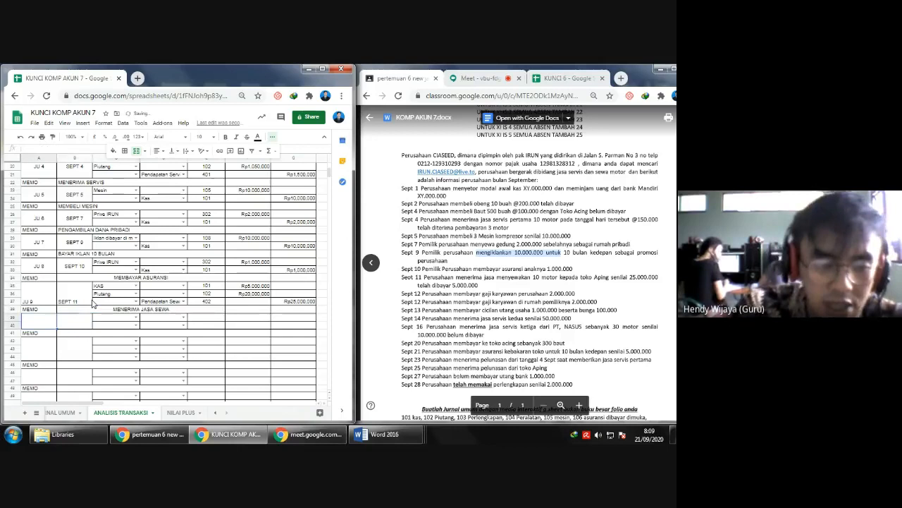
# - Label the tenth entry JU 10 with the date SEPT 12 and choose Beban Gaji as its debit account
pyautogui.write('JU 10')
pyautogui.press('Return')
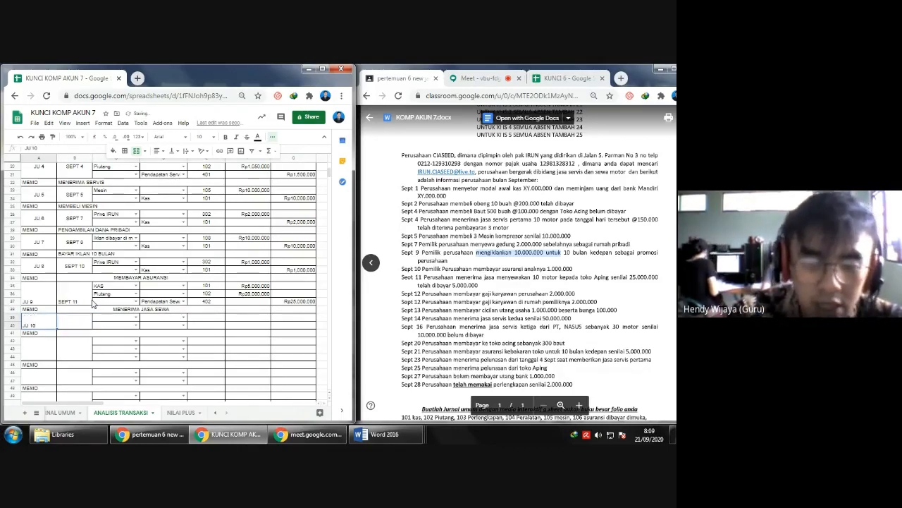
pyautogui.press('Right')
pyautogui.write('SEPT 12')
pyautogui.press('Return')
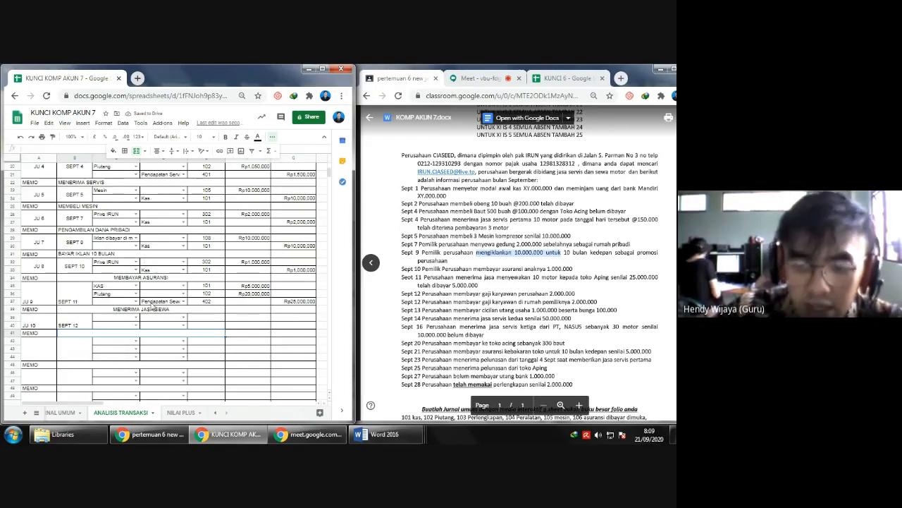
pyautogui.click(136, 316)
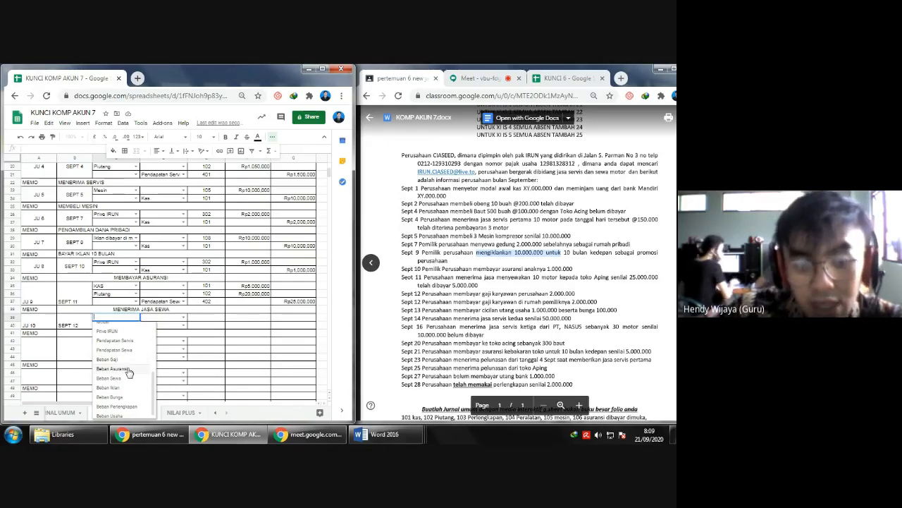
pyautogui.click(124, 360)
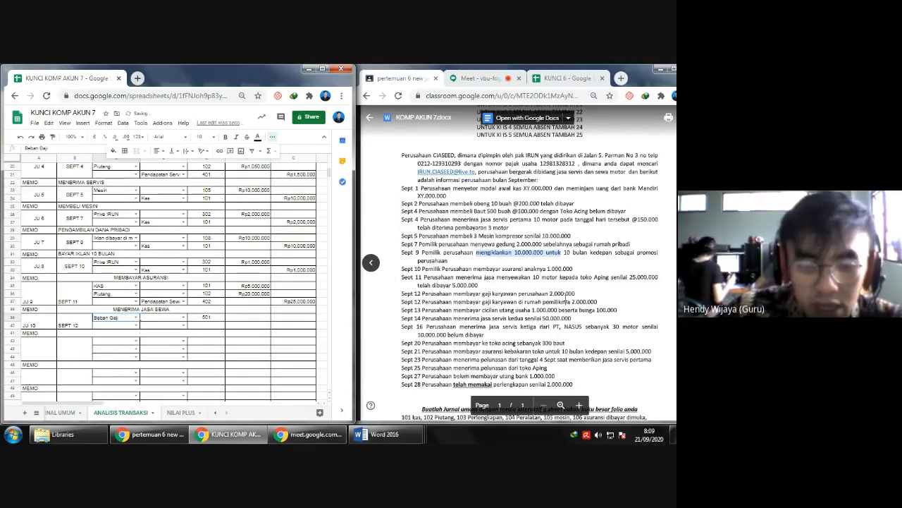
# - Label the eleventh journal entry as transaction JU 11 with the date SEPT 12
pyautogui.click(50, 349)
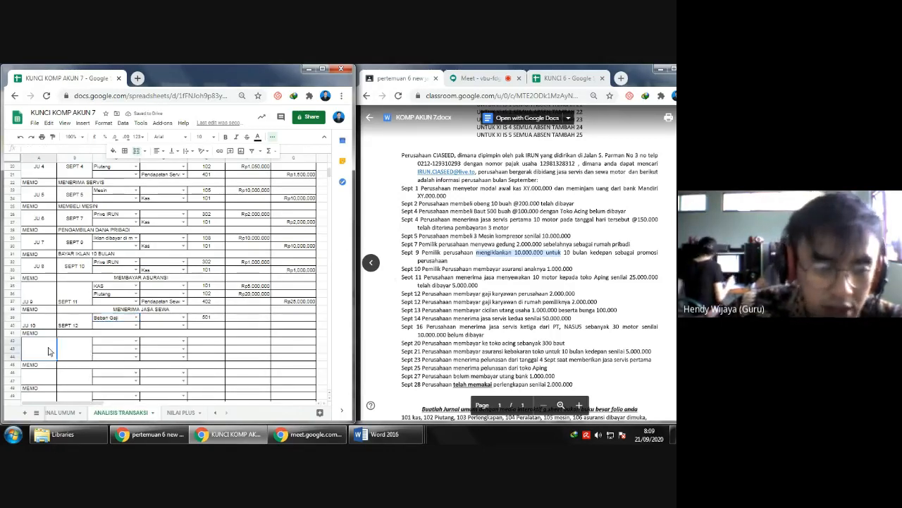
pyautogui.write('JU 11')
pyautogui.press('Tab')
pyautogui.write('SEPT ')
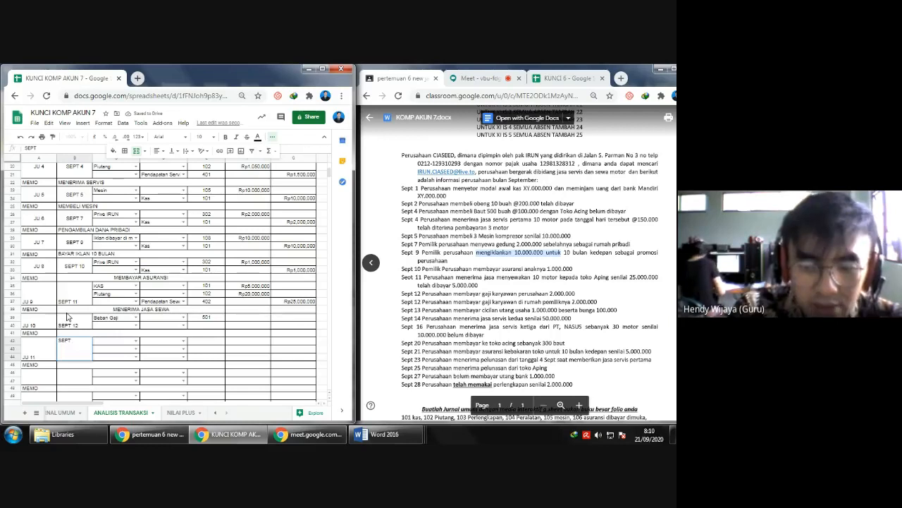
pyautogui.write('12')
pyautogui.press('Return')
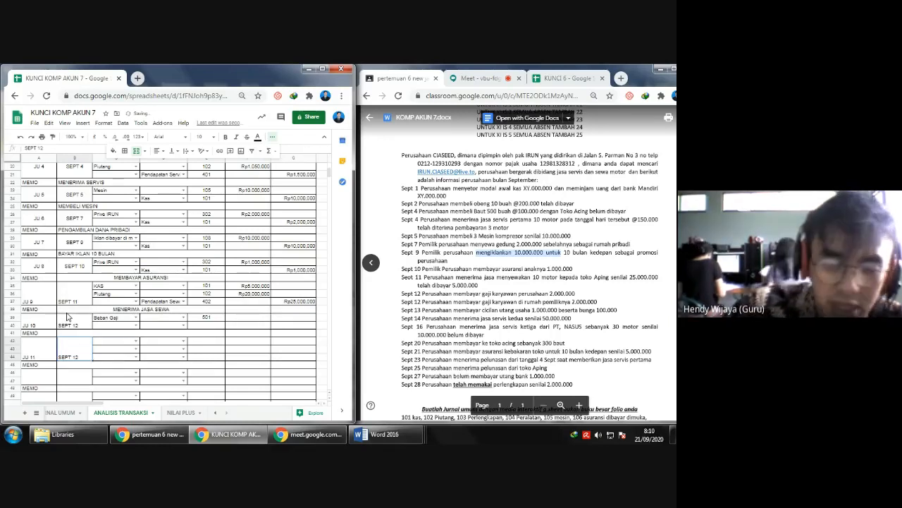
# - Delete the surplus third row of the JU 11 entry, row 44
pyautogui.click(5, 361)
pyautogui.rightClick(6, 360)
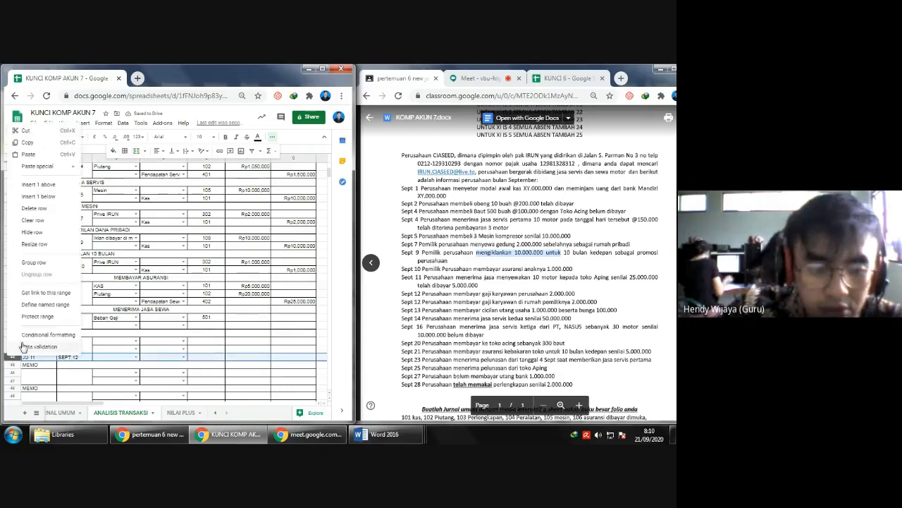
pyautogui.click(35, 208)
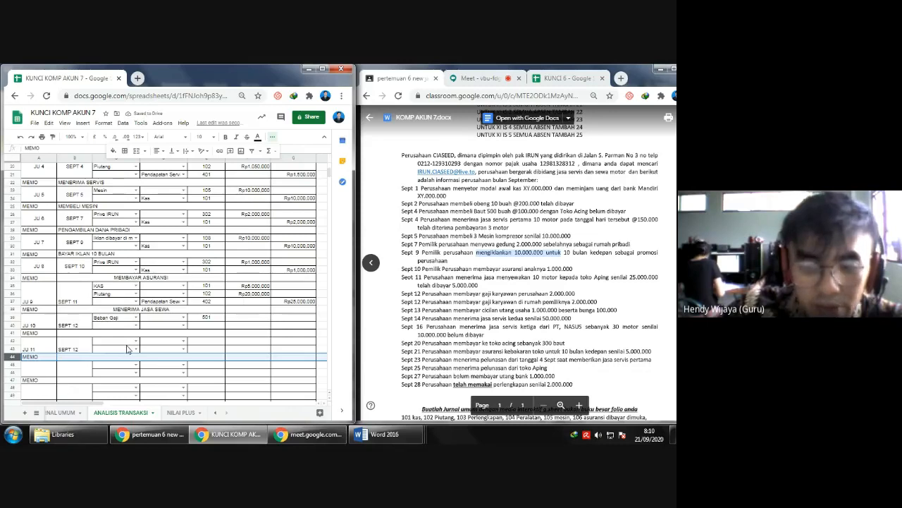
# - Choose the owner's Prive account as the JU 11 debit account for the home employees' salary
pyautogui.click(132, 346)
pyautogui.click(136, 343)
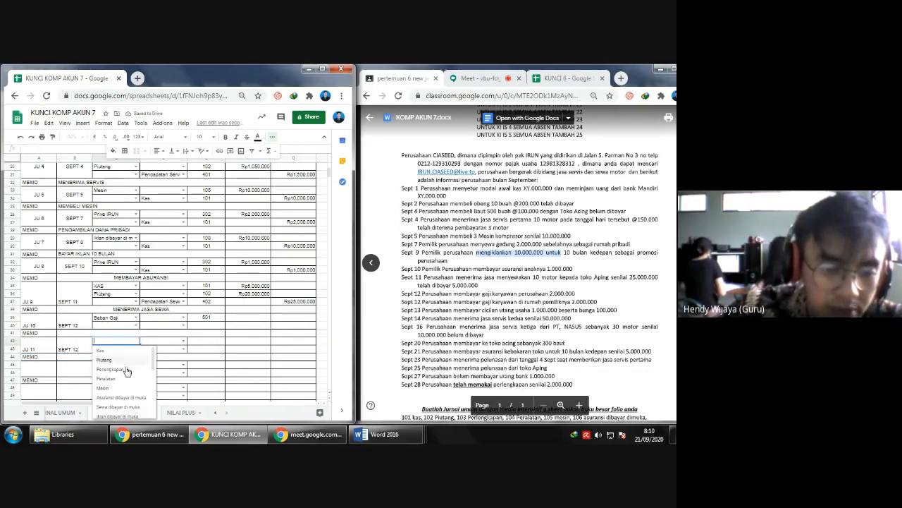
pyautogui.scroll(-2, 118, 381)
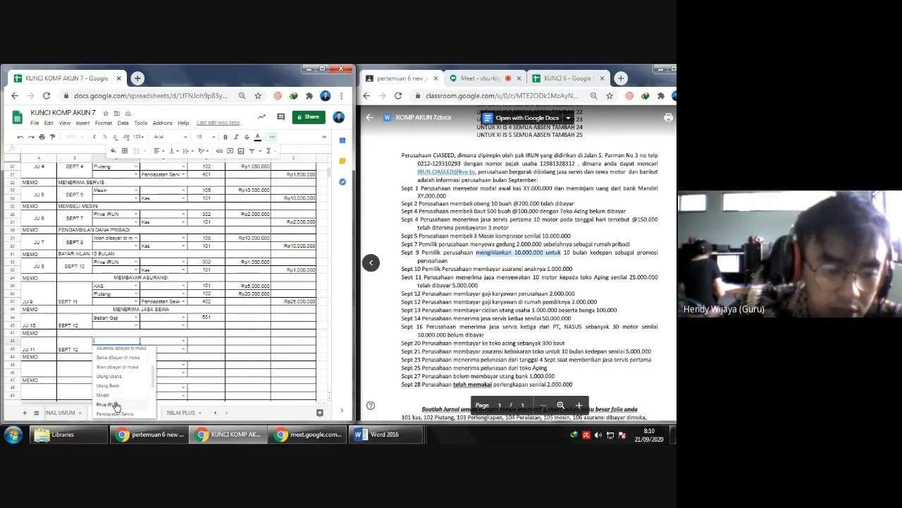
pyautogui.click(111, 404)
# - Enter Kas as the credit account of both JU 10 and JU 11
pyautogui.click(172, 329)
pyautogui.click(169, 334)
pyautogui.click(157, 347)
pyautogui.write('k')
pyautogui.press('Return')
# - Enter 2.000.000 as the JU 10 debit for Beban Gaji and as the credit for Kas
pyautogui.click(238, 321)
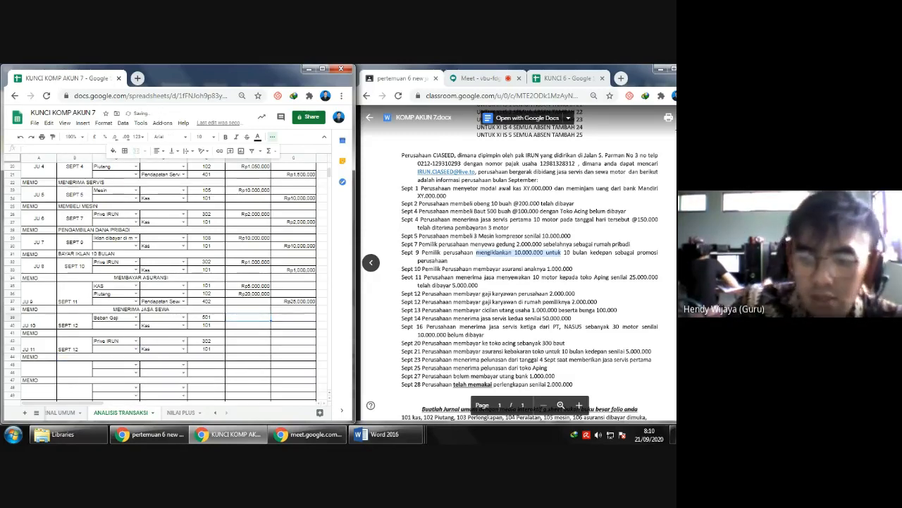
pyautogui.write('2000000')
pyautogui.press('Return')
pyautogui.press('Right')
pyautogui.write('2.000.00')
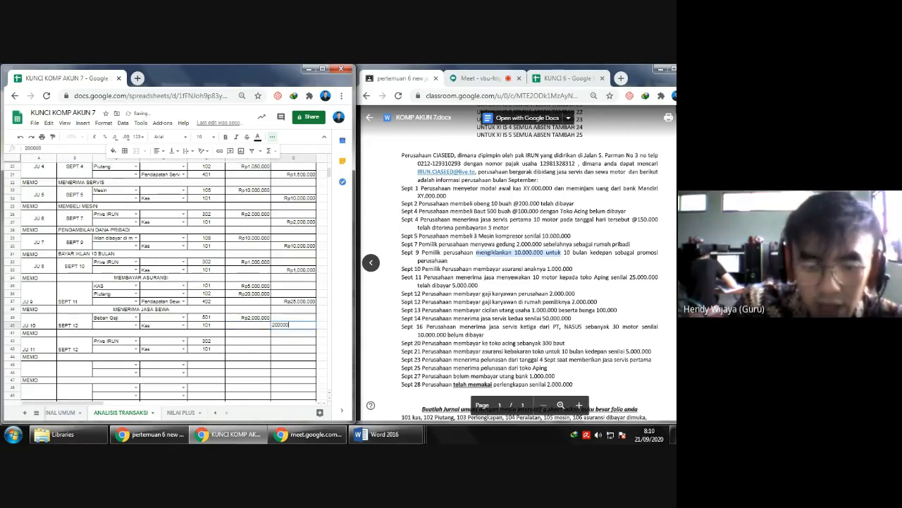
pyautogui.write('0')
pyautogui.press('Return')
pyautogui.write('2000000')
# - Set the JU 11 debit to 2.000.000 and its Kas credit to a formula referencing the JU 10 credit amount
pyautogui.press('Return')
pyautogui.press('Right')
pyautogui.write('=')
pyautogui.press('Up')
pyautogui.press('Up')
pyautogui.press('Up')
pyautogui.press('Return')
# - Fill in the JU 10 memo with "byar gaji perusahaan"
pyautogui.press('Left')
pyautogui.press('Left')
pyautogui.press('Left')
pyautogui.press('Right')
pyautogui.press('Right')
pyautogui.press('Up')
pyautogui.press('Up')
pyautogui.press('Up')
pyautogui.press('Left')
pyautogui.write('byar gaji perusahaan')
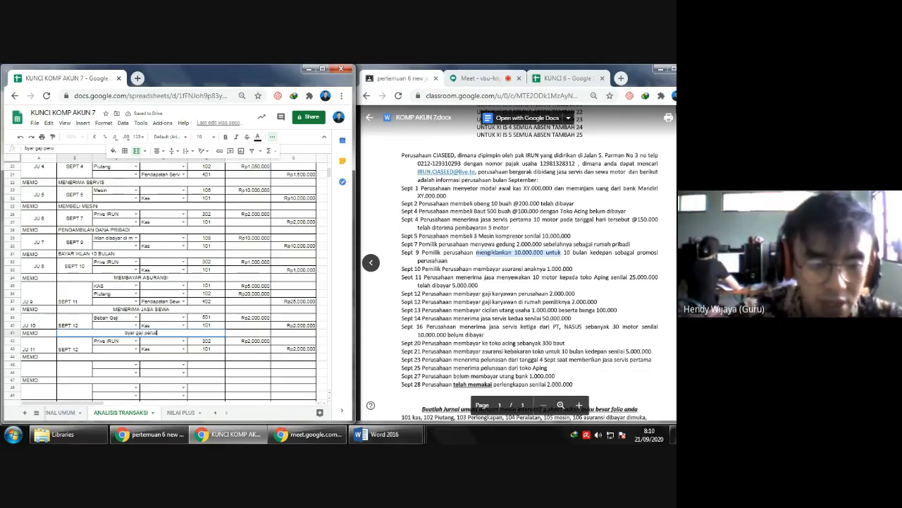
pyautogui.press('Return')
# - Fill in the JU 11 memo with "bayar gaji karyawan rumah"
pyautogui.press('Down')
pyautogui.press('Down')
pyautogui.write('bayar gaji')
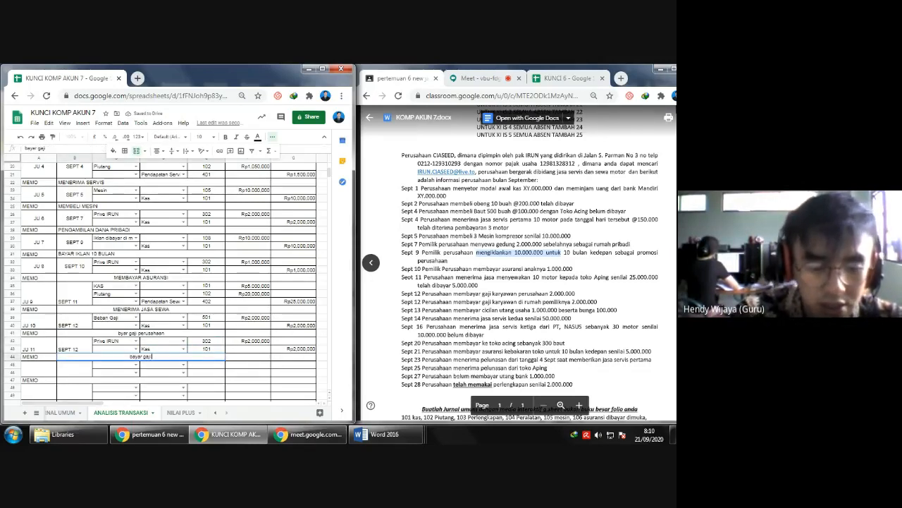
pyautogui.write(' re k')
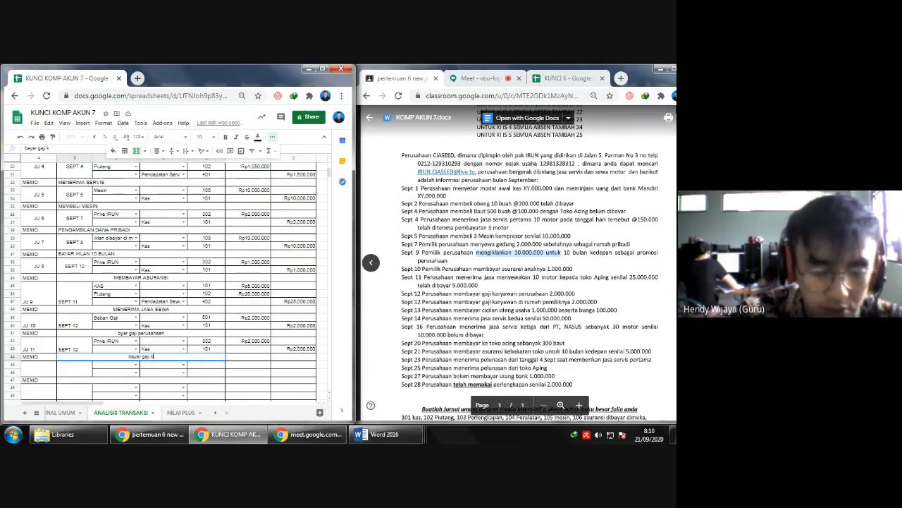
pyautogui.write('arayawan rumah')
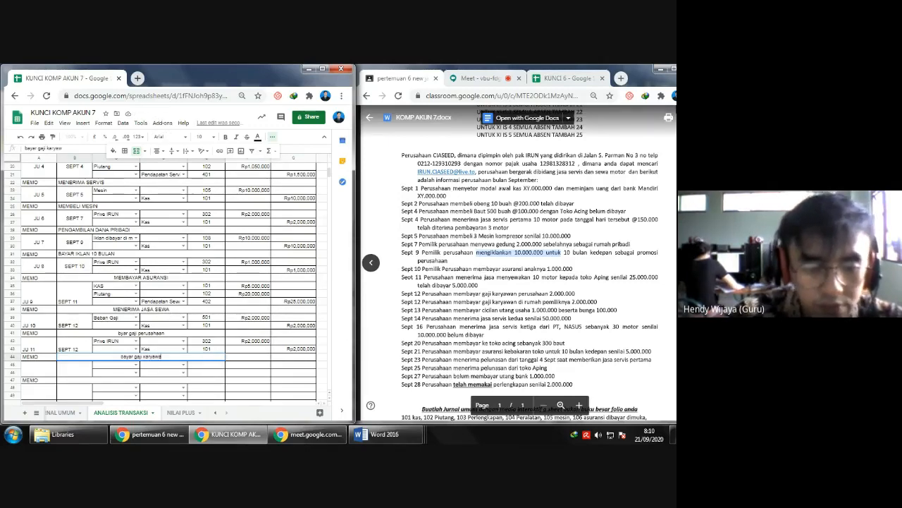
pyautogui.press('Return')
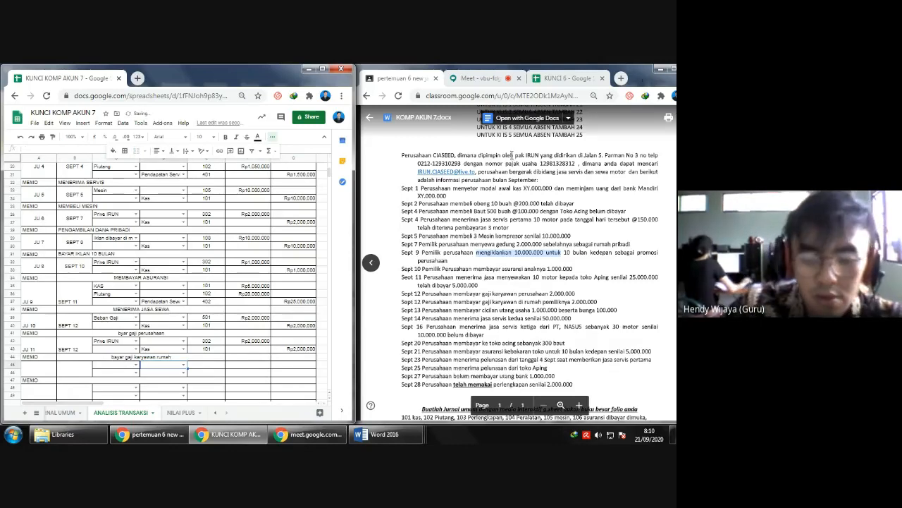
# - Insert 22 blank rows below row 52, above the JUMLAH row
pyautogui.scroll(-1, 513, 155)
pyautogui.scroll(-2, 59, 291)
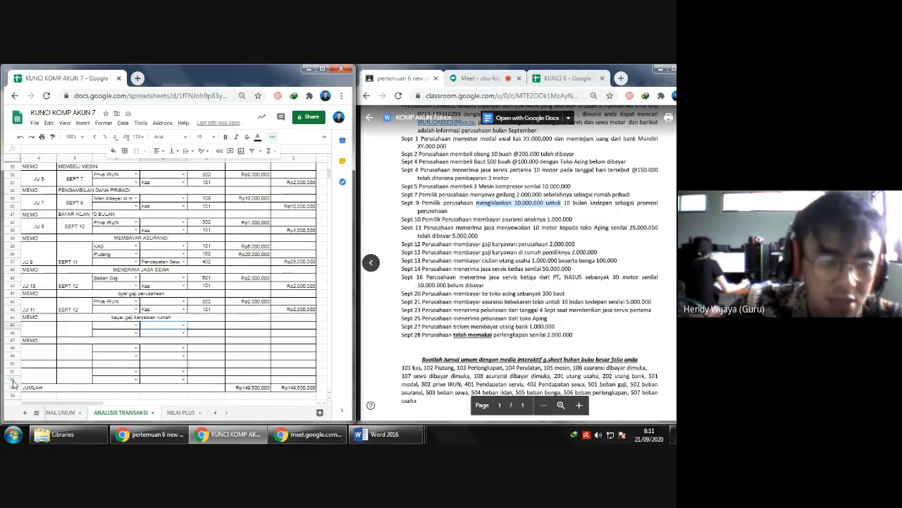
pyautogui.moveTo(8, 381); pyautogui.dragTo(7, 214)
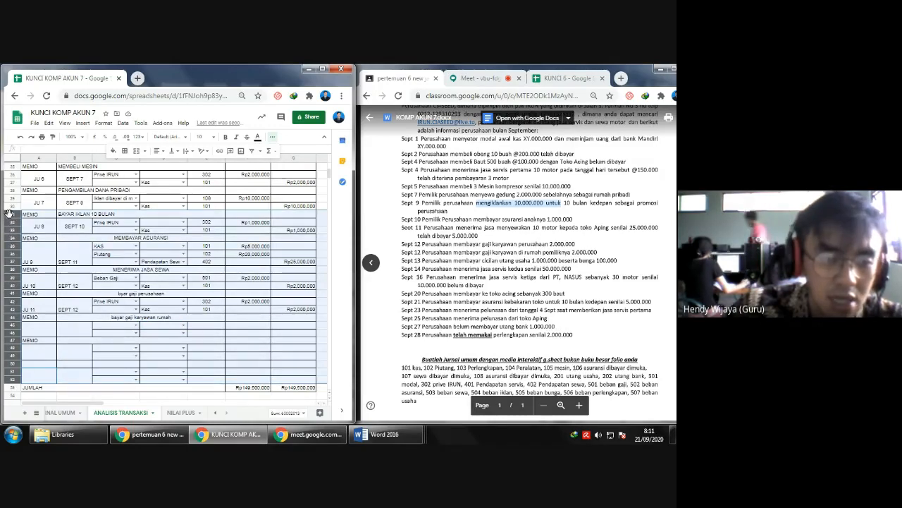
pyautogui.rightClick(6, 327)
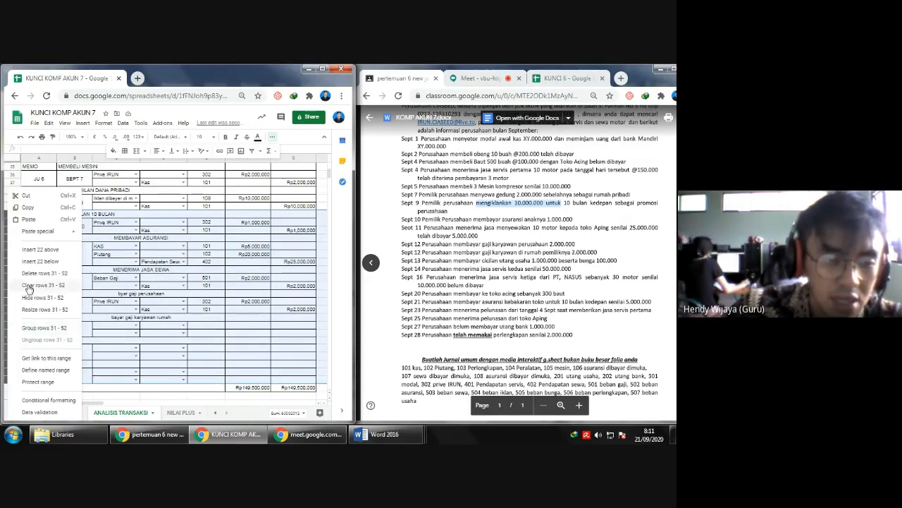
pyautogui.click(56, 264)
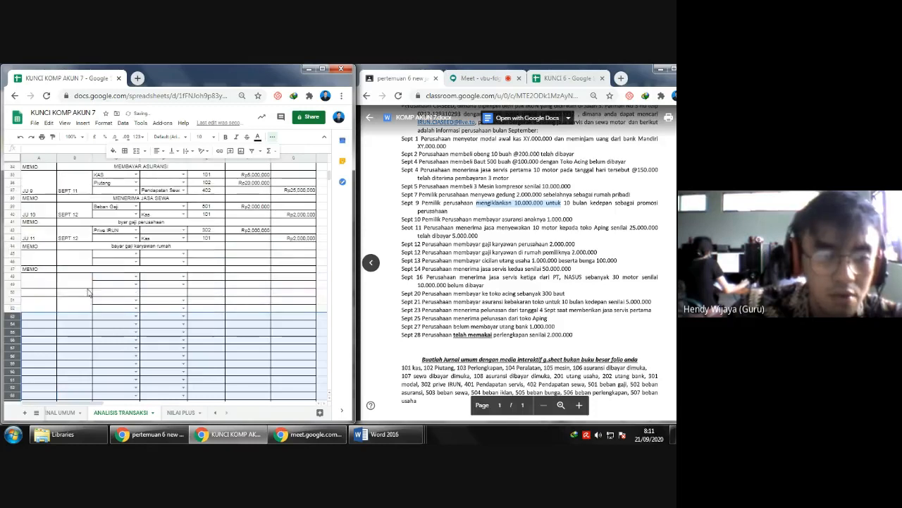
# - Copy the blank entry block with its MEMO line in rows 45–47 and paste it at row 54
pyautogui.moveTo(38, 257); pyautogui.dragTo(303, 272)
pyautogui.hotkey('ctrl', 'c')
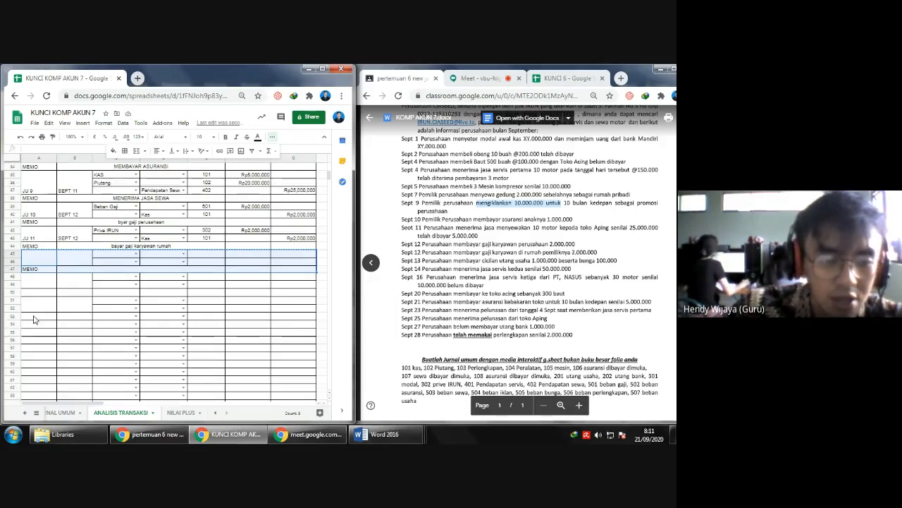
pyautogui.click(34, 325)
pyautogui.hotkey('ctrl', 'v')
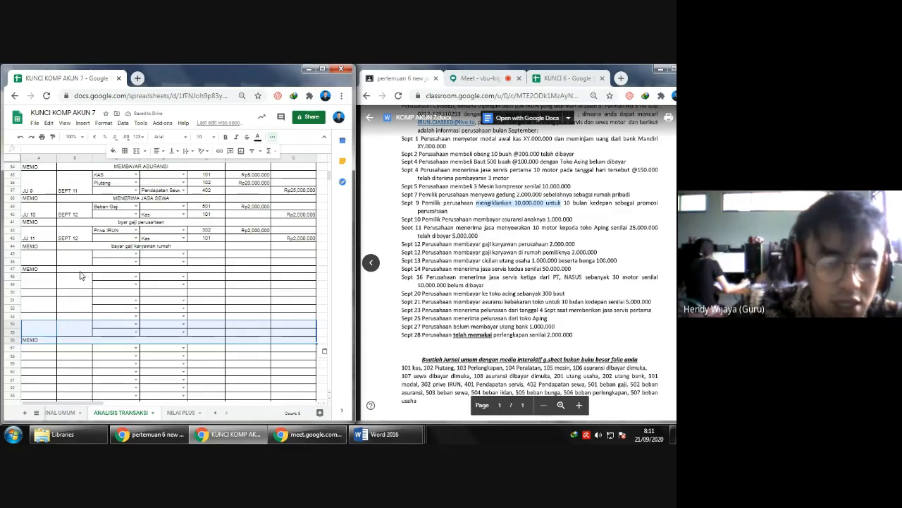
# - Paste the copied blank entry block into the remaining free rows from row 48 through row 68
pyautogui.click(32, 280)
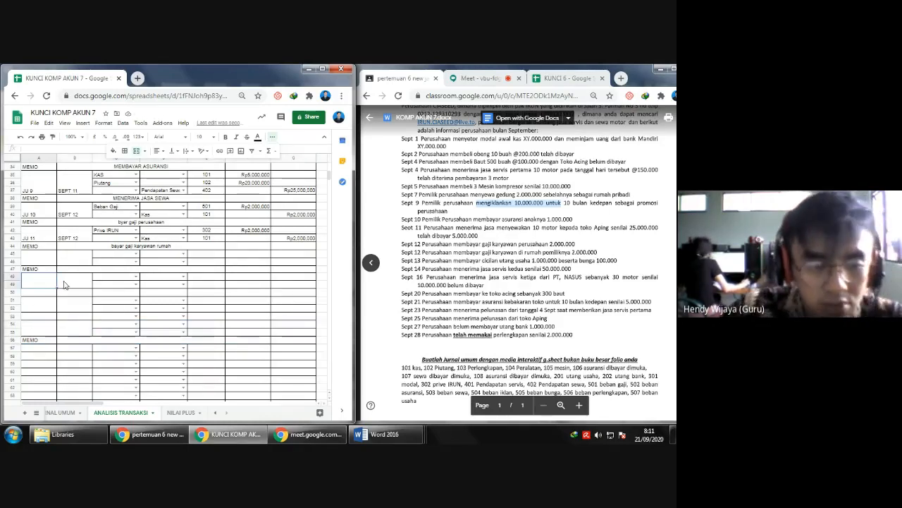
pyautogui.hotkey('ctrl', 'v')
pyautogui.click(34, 312)
pyautogui.hotkey('ctrl', 'v')
pyautogui.click(36, 323)
pyautogui.hotkey('ctrl', 'v')
pyautogui.click(37, 347)
pyautogui.hotkey('ctrl', 'v')
pyautogui.click(40, 374)
pyautogui.hotkey('ctrl', 'v')
pyautogui.scroll(-3, 39, 374)
pyautogui.click(34, 319)
pyautogui.hotkey('ctrl', 'v')
pyautogui.click(35, 340)
pyautogui.hotkey('ctrl', 'v')
pyautogui.scroll(2, 30, 346)
pyautogui.scroll(1, 31, 345)
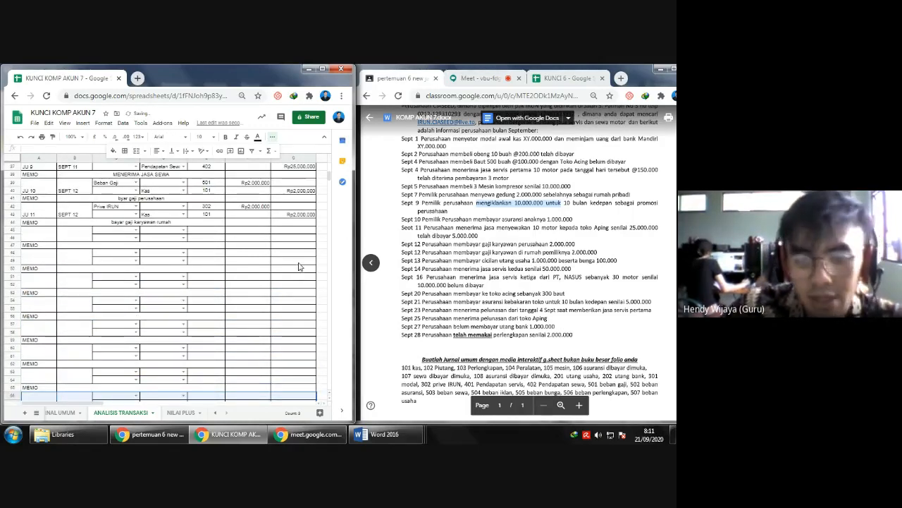
# - Enter SEPT 13, in capitals, as the date of the first blank entry below JU 11
pyautogui.click(74, 230)
pyautogui.write('sept')
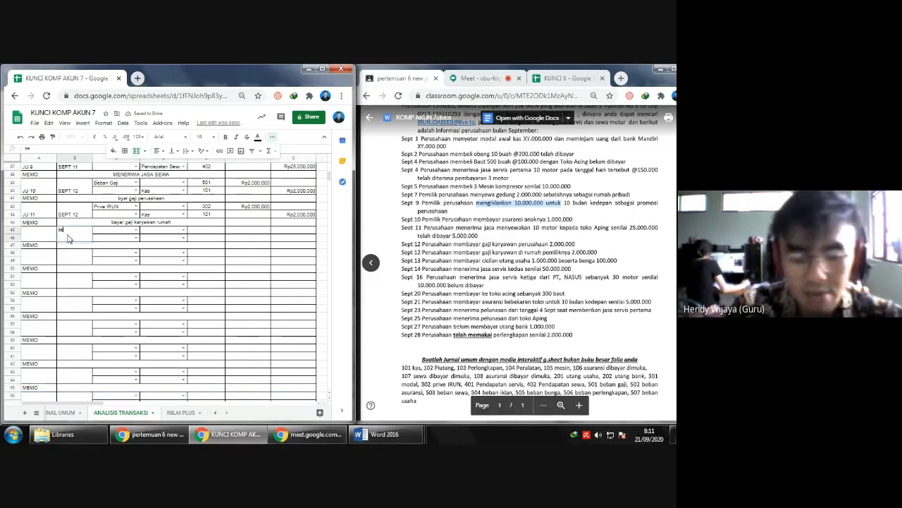
pyautogui.write(' 13')
pyautogui.press('Return')
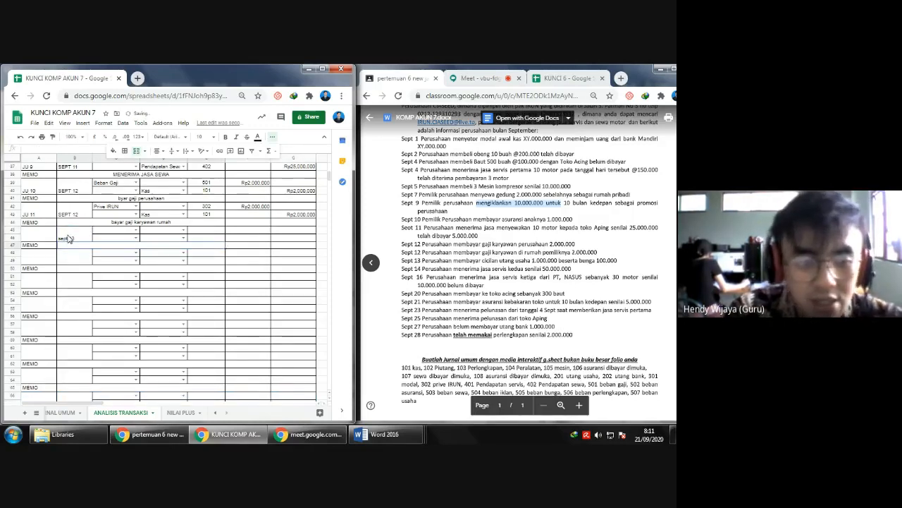
pyautogui.press('Down')
pyautogui.press('Up')
pyautogui.press('Up')
pyautogui.write('SEPT 1')
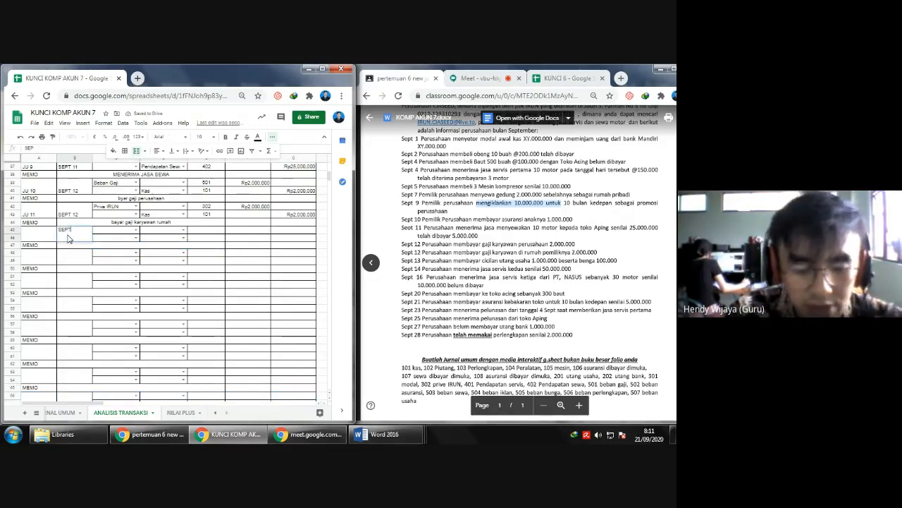
pyautogui.write('3')
pyautogui.press('Return')
# - Date the following two blank entries SEPT 14 and SEPT 16
pyautogui.press('Down')
pyautogui.write('SEPT 1')
pyautogui.press('Return')
pyautogui.press('Down')
pyautogui.press('Down')
pyautogui.write('SEPT ')
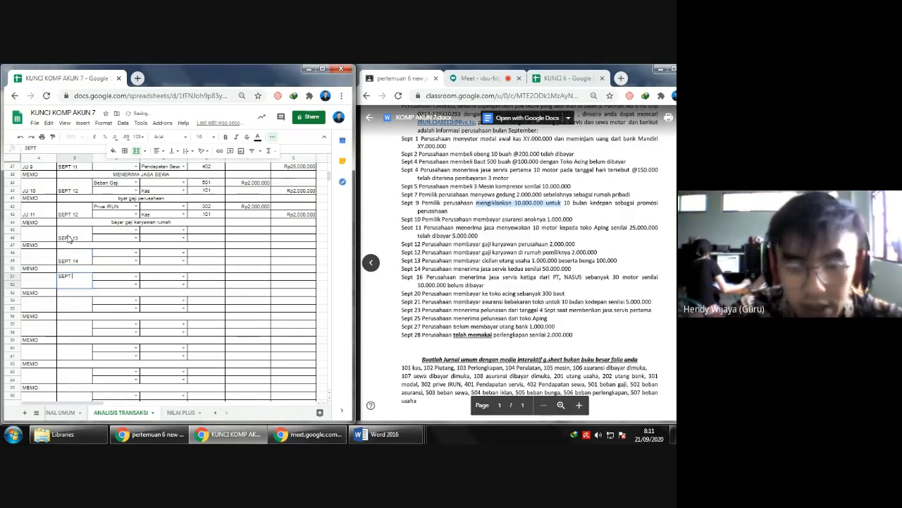
pyautogui.write('16')
pyautogui.press('Return')
# - Date the two entries below SEPT 16 as SEPT 20 and SEPT 21
pyautogui.press('Down')
pyautogui.press('Down')
pyautogui.write('SEPT 20')
pyautogui.press('Return')
pyautogui.press('Down')
pyautogui.press('Down')
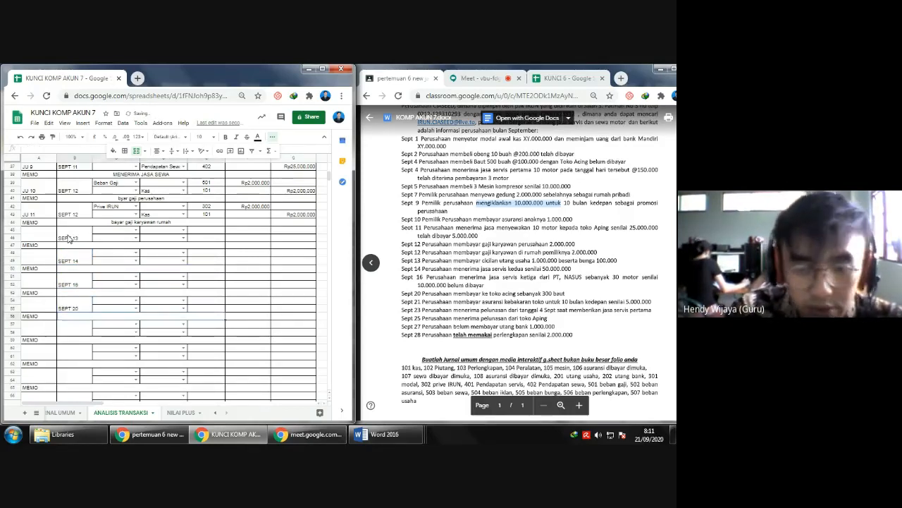
pyautogui.write('SEPT')
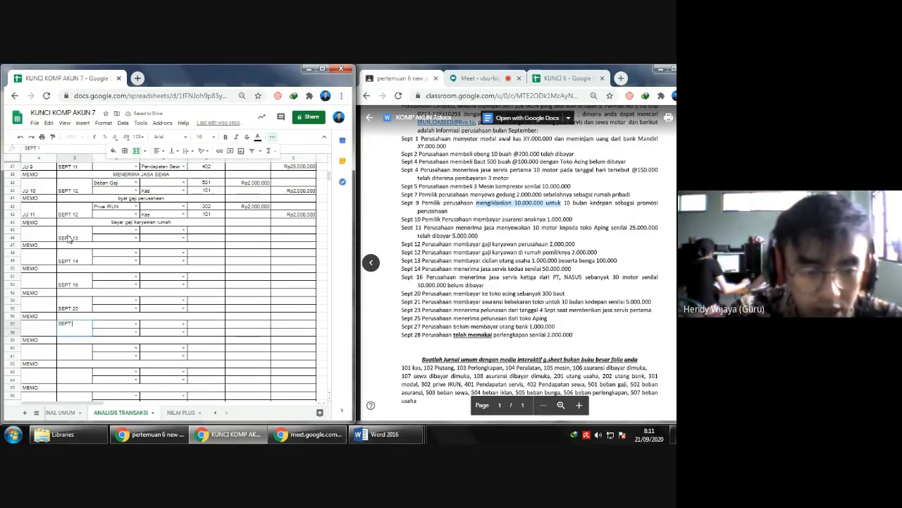
pyautogui.write(' 21')
pyautogui.press('Return')
# - Date the two entries below SEPT 21 as SEPT 23 and SEPT 25
pyautogui.press('Down')
pyautogui.press('Down')
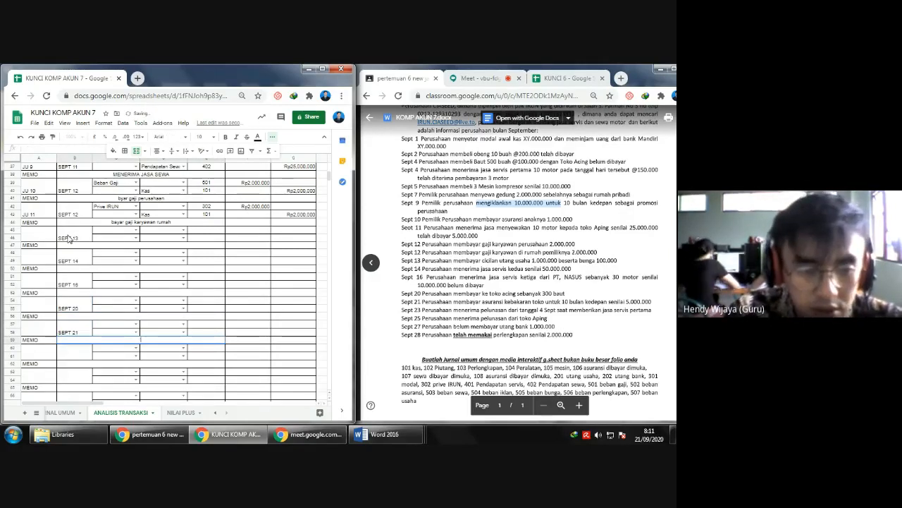
pyautogui.write('SEPT')
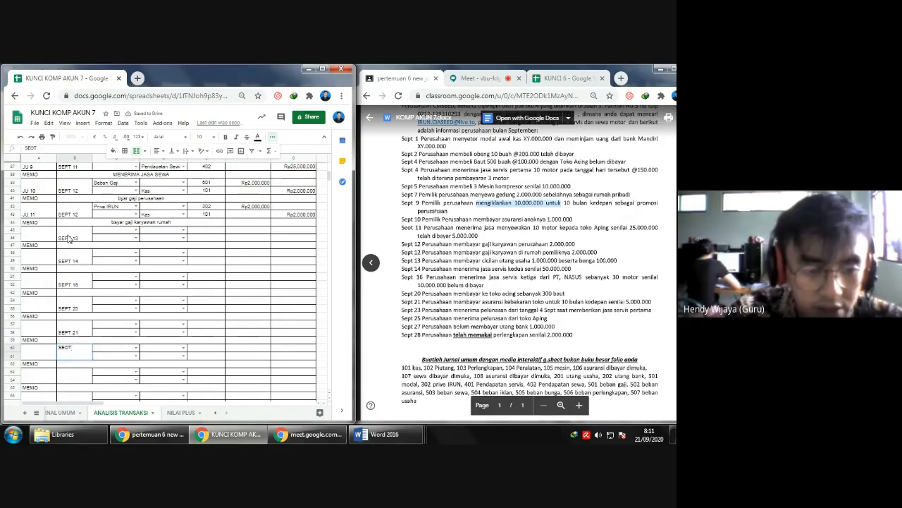
pyautogui.write(' 2')
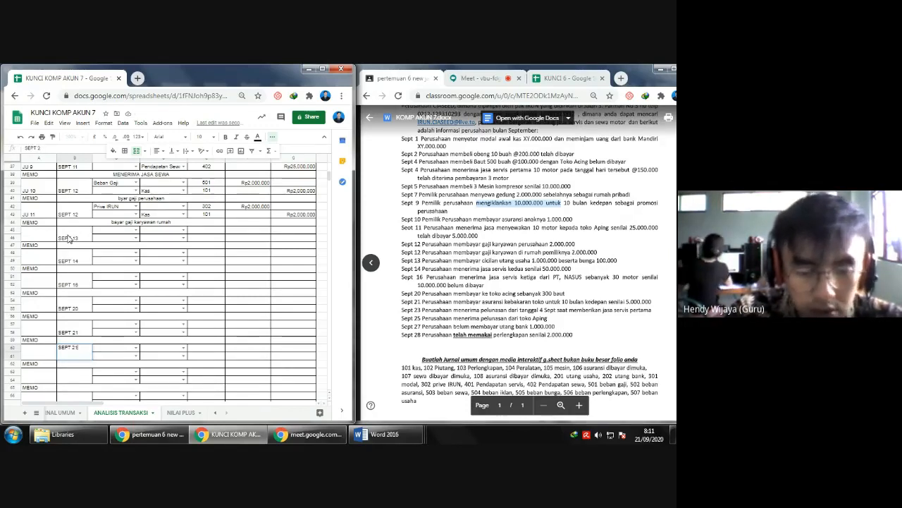
pyautogui.press('Down')
pyautogui.press('Down')
pyautogui.write('SEPT')
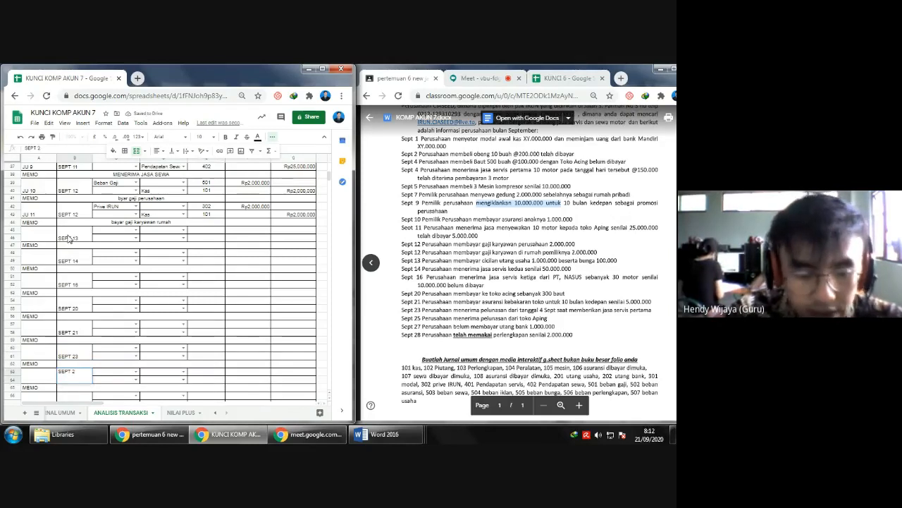
pyautogui.write(' 25')
# - Enter SEPT 27 as the date of the blank entry in rows 66–67
pyautogui.press('Down')
pyautogui.press('Down')
pyautogui.write('SEPT 2')
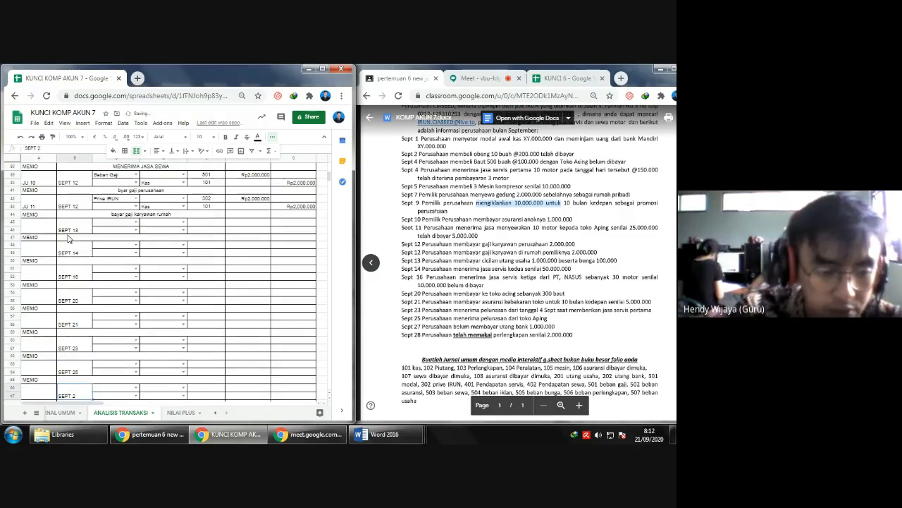
pyautogui.write('7')
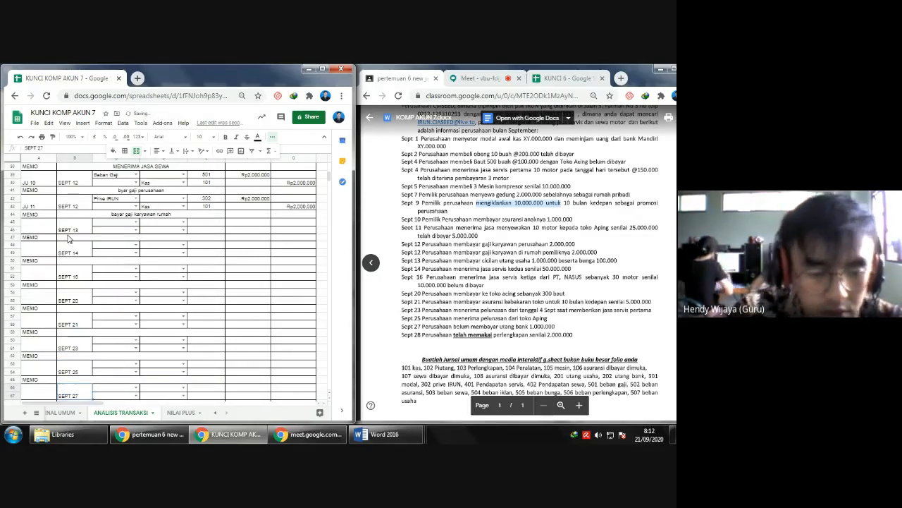
pyautogui.press('Down')
pyautogui.press('Down')
# - Copy the SEPT 27 entry block to rows 69–71 and change the copy's date to SEPT 28
pyautogui.scroll(-3, 69, 238)
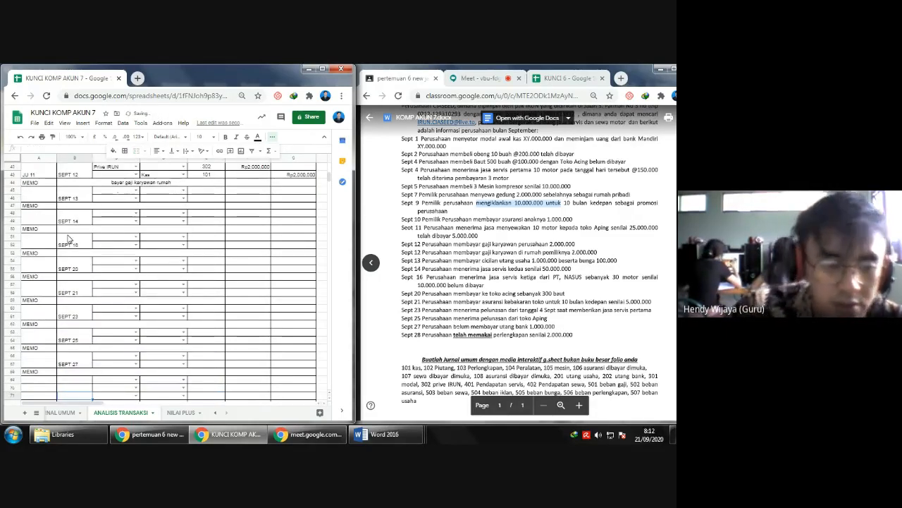
pyautogui.moveTo(39, 316); pyautogui.dragTo(306, 335)
pyautogui.hotkey('ctrl', 'c')
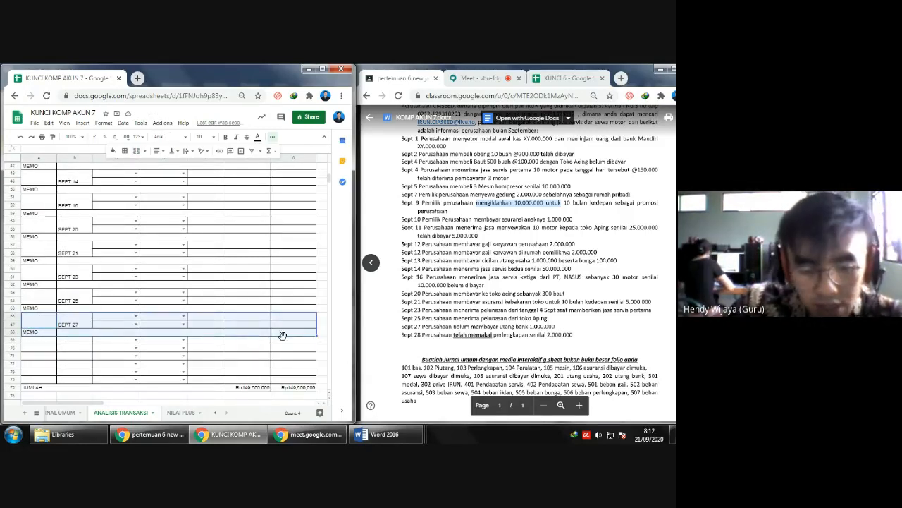
pyautogui.click(46, 345)
pyautogui.hotkey('ctrl', 'v')
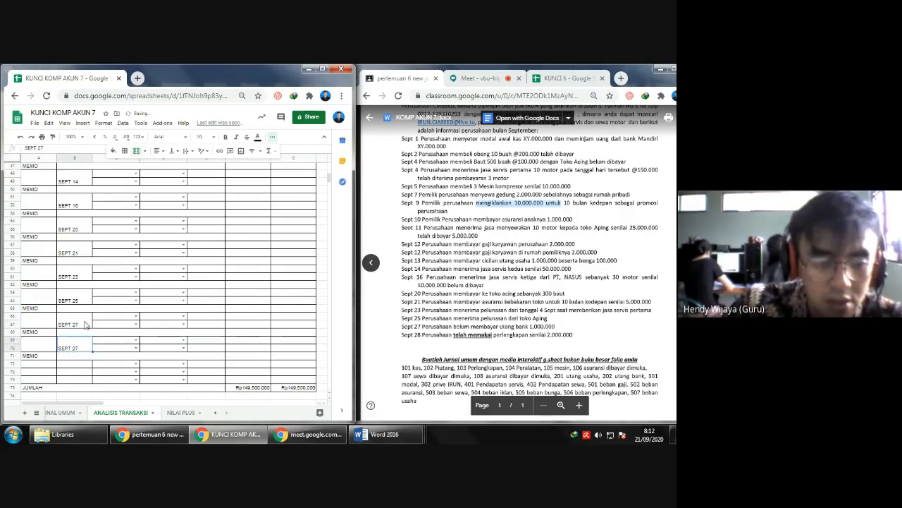
pyautogui.press('BackSpace')
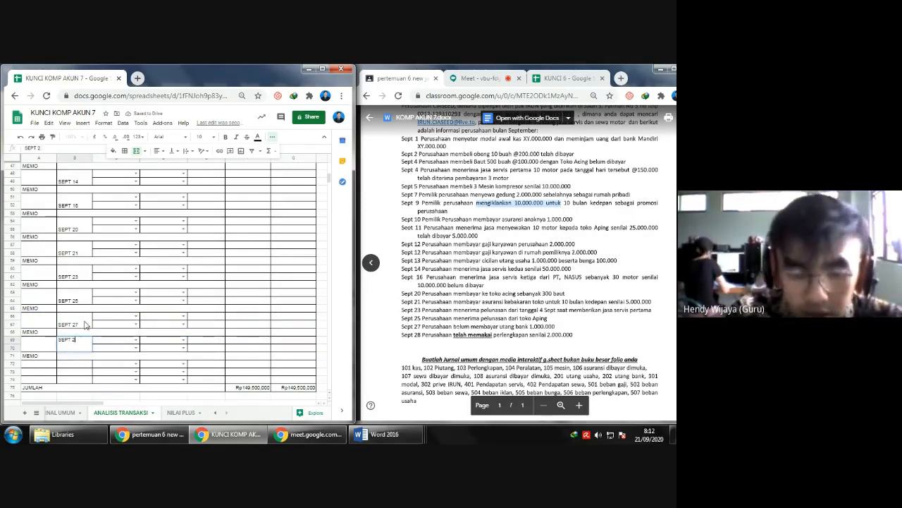
pyautogui.press('Return')
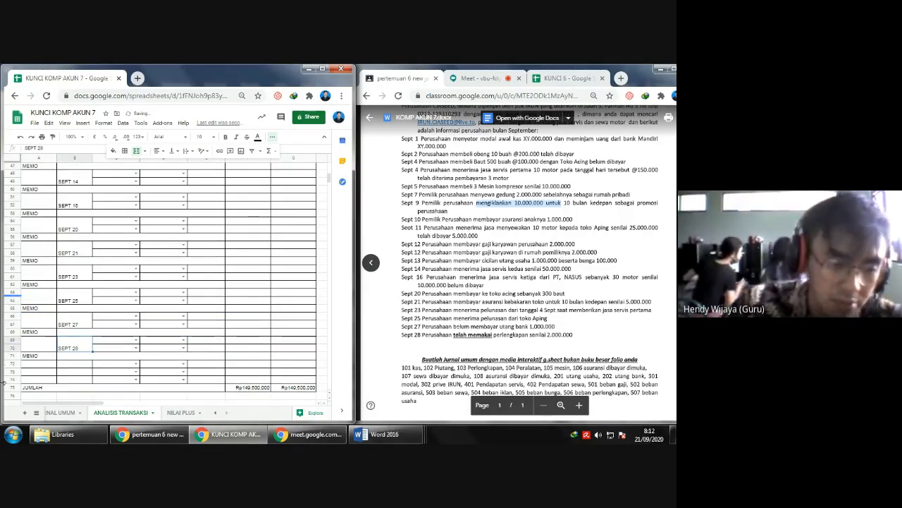
# - Delete the surplus blank rows 72–74 above the JUMLAH row
pyautogui.moveTo(6, 365); pyautogui.dragTo(5, 379)
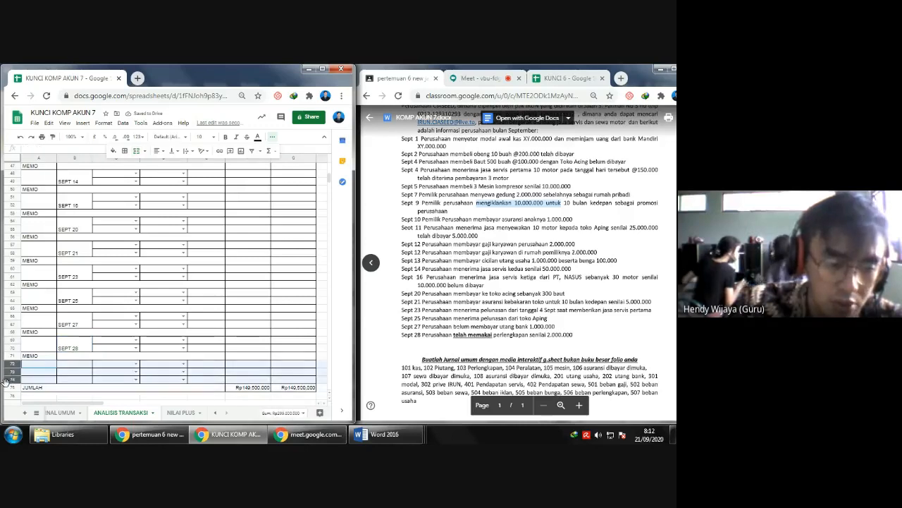
pyautogui.rightClick(6, 380)
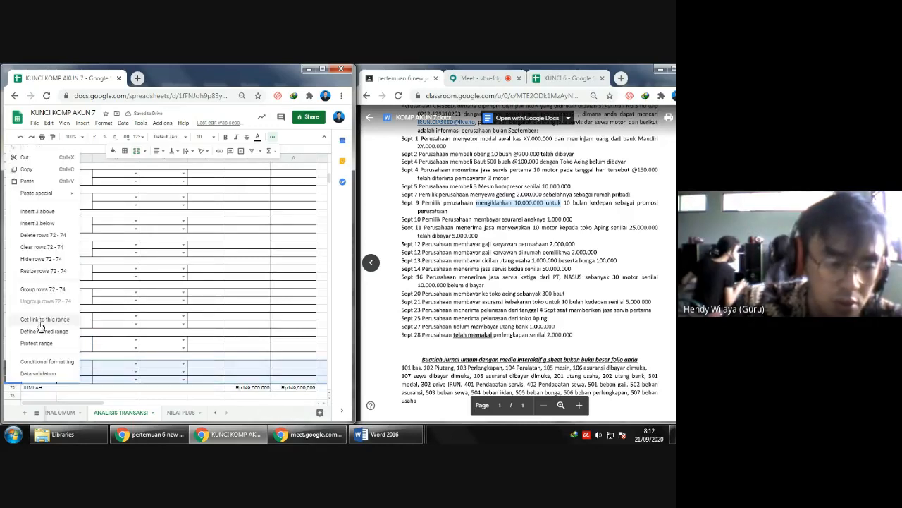
pyautogui.click(49, 236)
# - Number the SEPT 13 entry JU 12 and the SEPT 14 entry JU13
pyautogui.scroll(5, 40, 280)
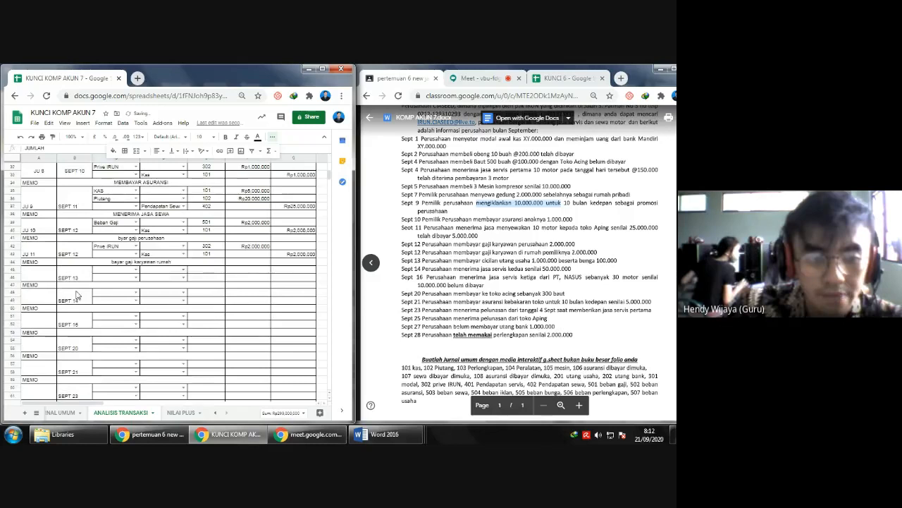
pyautogui.write('JU 12')
pyautogui.press('Down')
pyautogui.press('Down')
pyautogui.write('JU2')
pyautogui.press('BackSpace')
pyautogui.write('13')
# - Number the SEPT 16 entry JU14 and the SEPT 20 entry JU15
pyautogui.press('Down')
pyautogui.press('Down')
pyautogui.write('JU14')
pyautogui.press('Down')
pyautogui.press('Down')
pyautogui.write('U15')
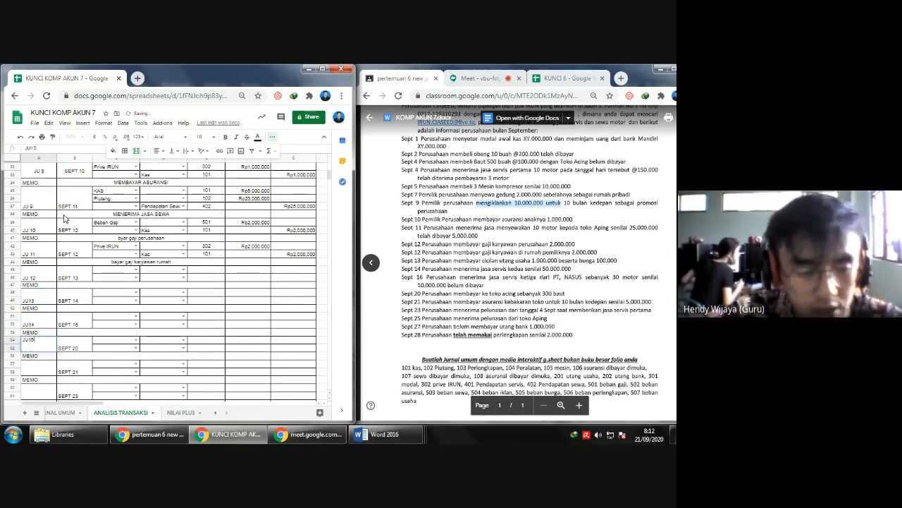
# - Number the SEPT 21 entry JU16 and the SEPT 23 entry JU17
pyautogui.press('Return')
pyautogui.write('JU16')
pyautogui.press('Return')
pyautogui.press('Down')
pyautogui.write('JU')
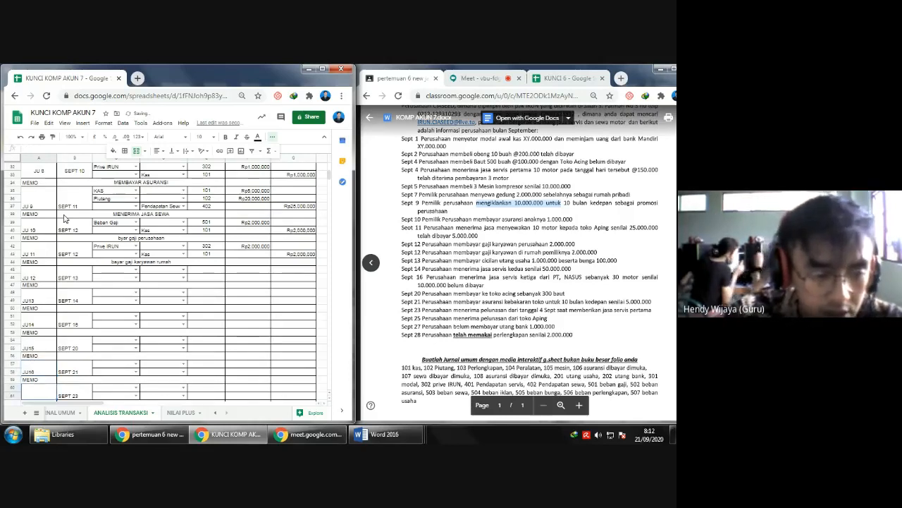
pyautogui.write('17')
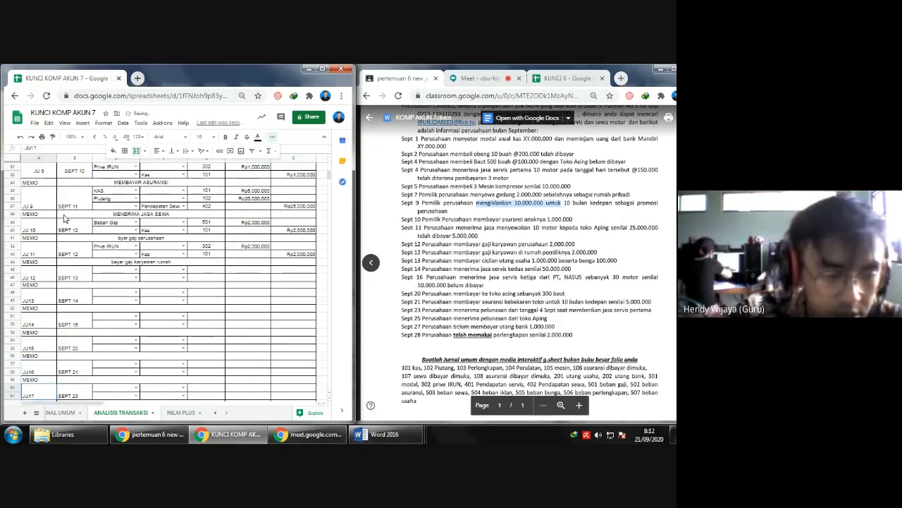
# - Number the SEPT 25 entry JU18 and the SEPT 27 entry JU19
pyautogui.press('Return')
pyautogui.press('Down')
pyautogui.write('JU18')
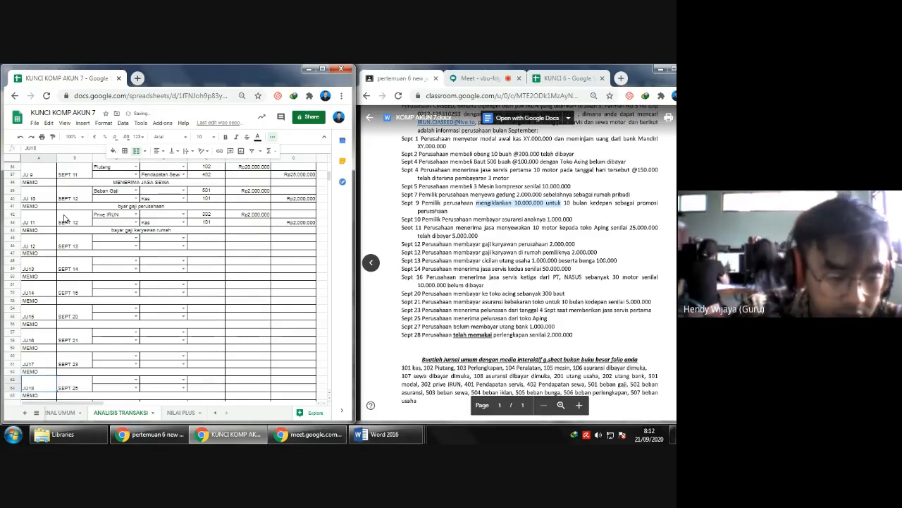
pyautogui.press('Return')
pyautogui.press('Down')
pyautogui.write('JU19')
# - Number the SEPT 28 entry JU20
pyautogui.press('Return')
pyautogui.press('Down')
pyautogui.write('JU1')
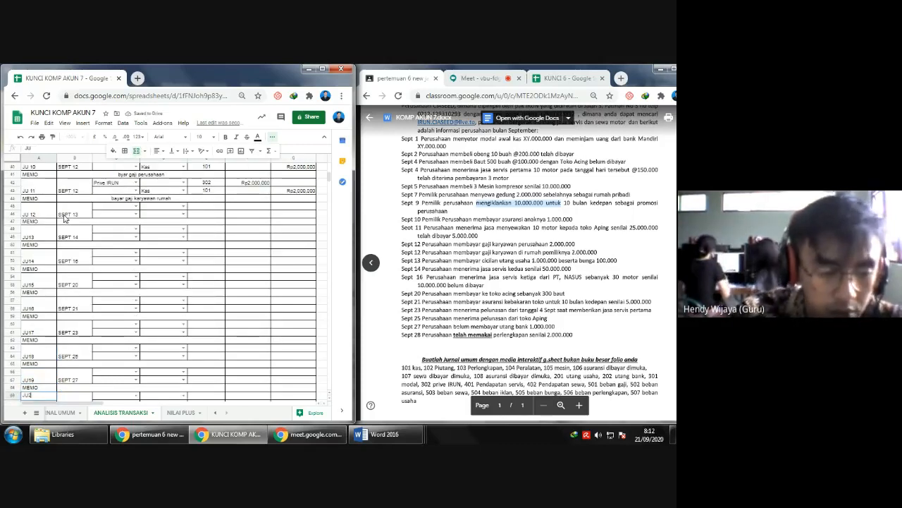
pyautogui.press('Return')
pyautogui.scroll(5, 145, 233)
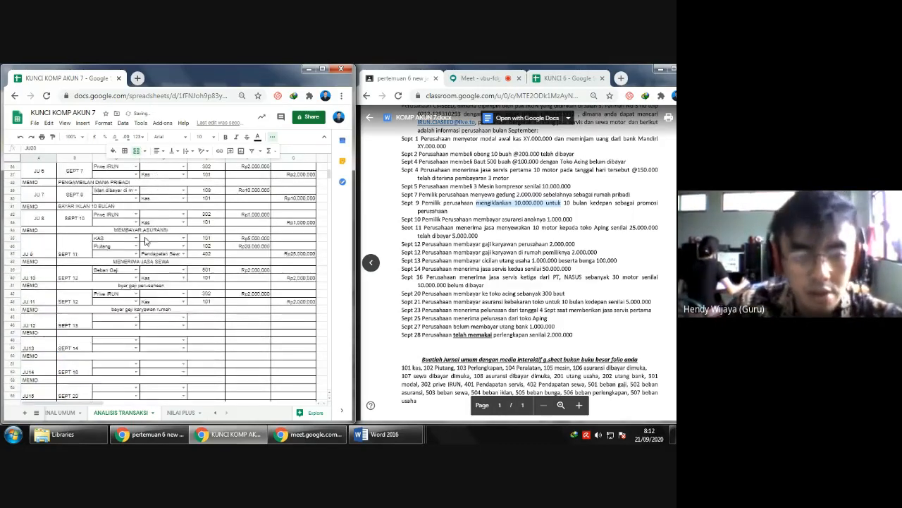
pyautogui.scroll(-4, 141, 254)
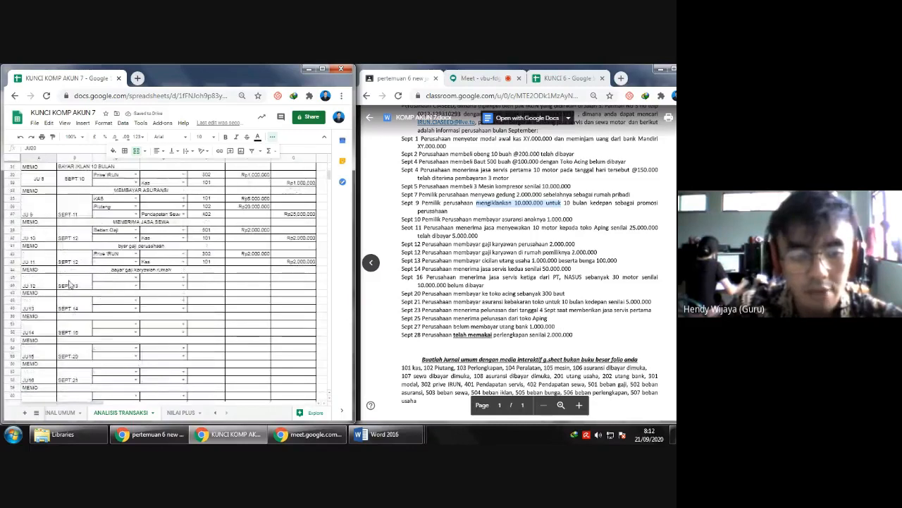
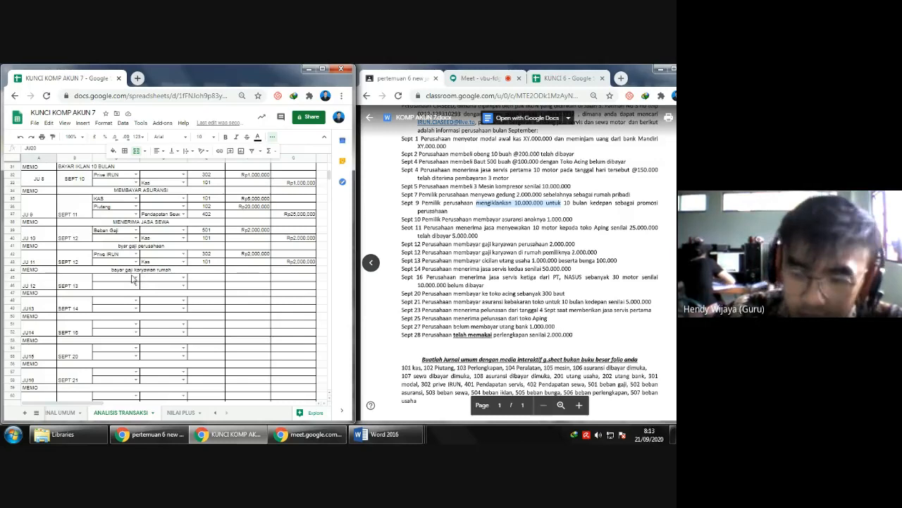
# - Choose Utang Usaha and Beban Bunga as the debit accounts of the SEPT 13 entry
pyautogui.click(136, 278)
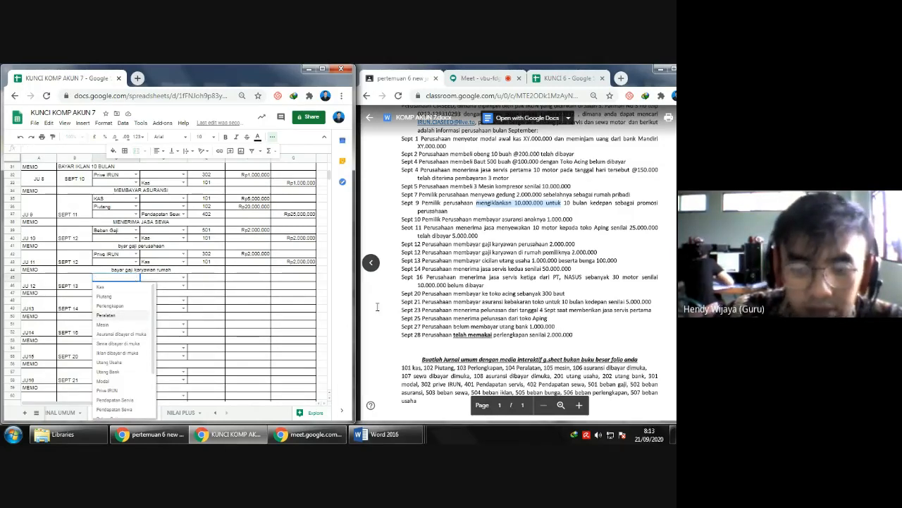
pyautogui.click(110, 361)
pyautogui.click(5, 292)
pyautogui.rightClick(6, 291)
pyautogui.click(50, 266)
pyautogui.click(136, 285)
pyautogui.scroll(-3, 133, 360)
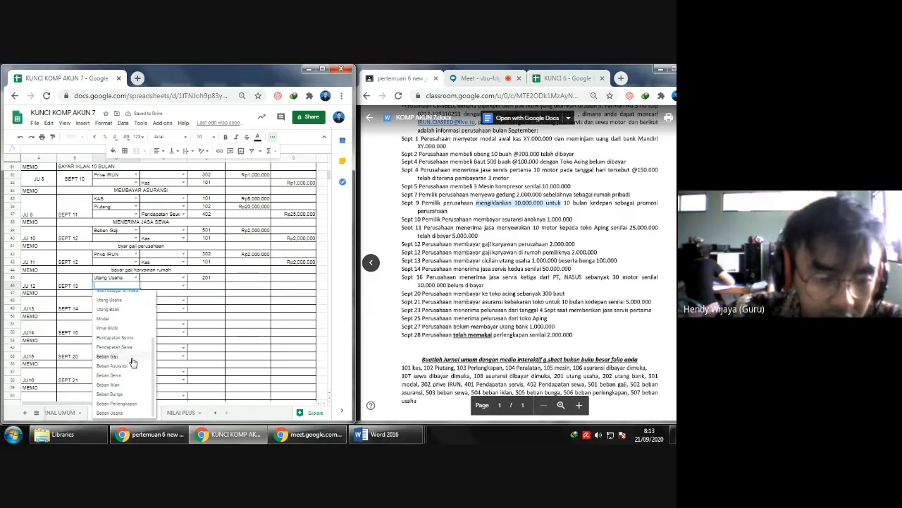
pyautogui.click(117, 393)
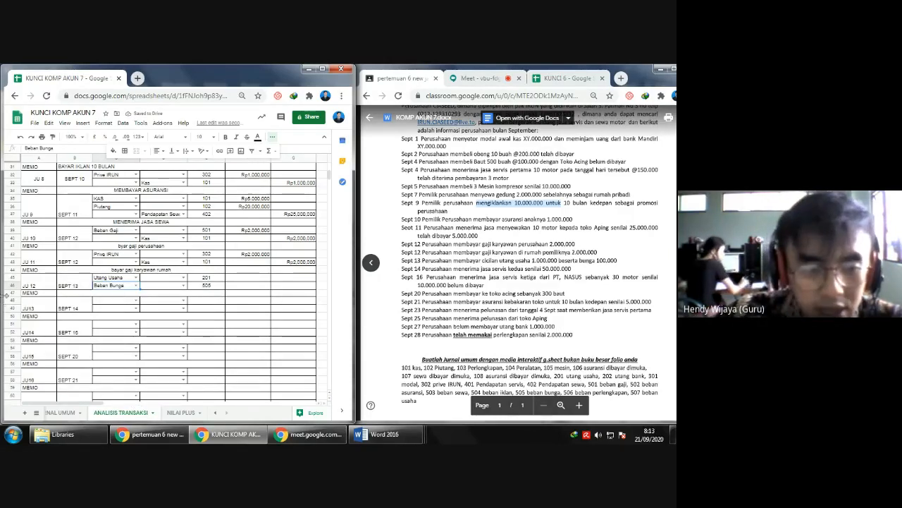
# - Insert a row above the SEPT 13 entry's memo and copy the account dropdowns into its debit and credit cells
pyautogui.click(12, 293)
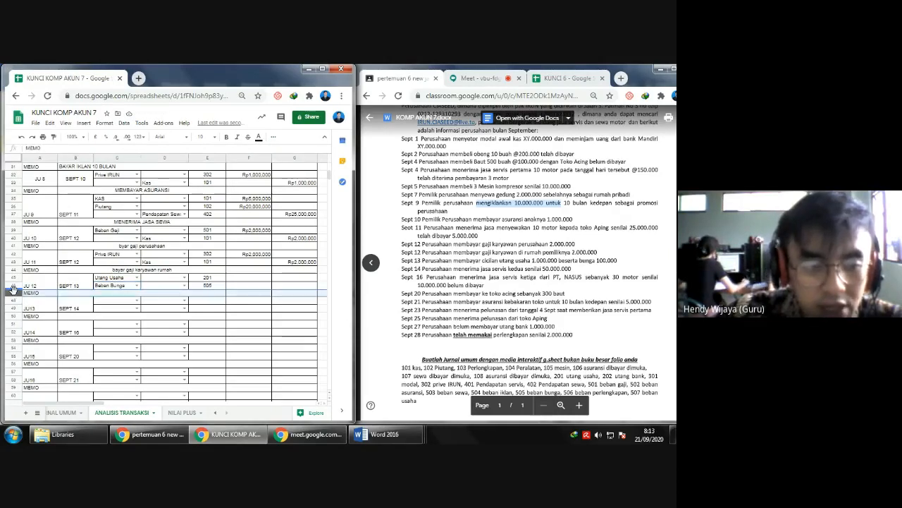
pyautogui.rightClick(11, 294)
pyautogui.click(54, 250)
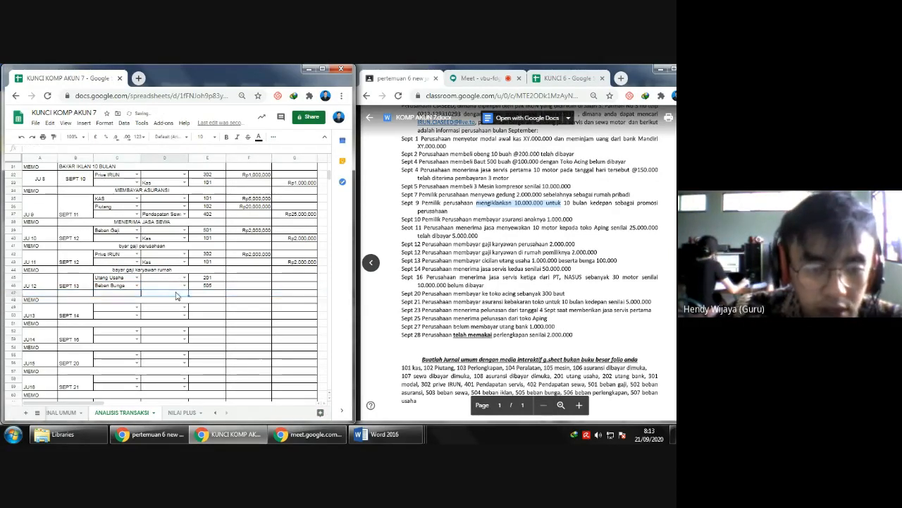
pyautogui.click(167, 289)
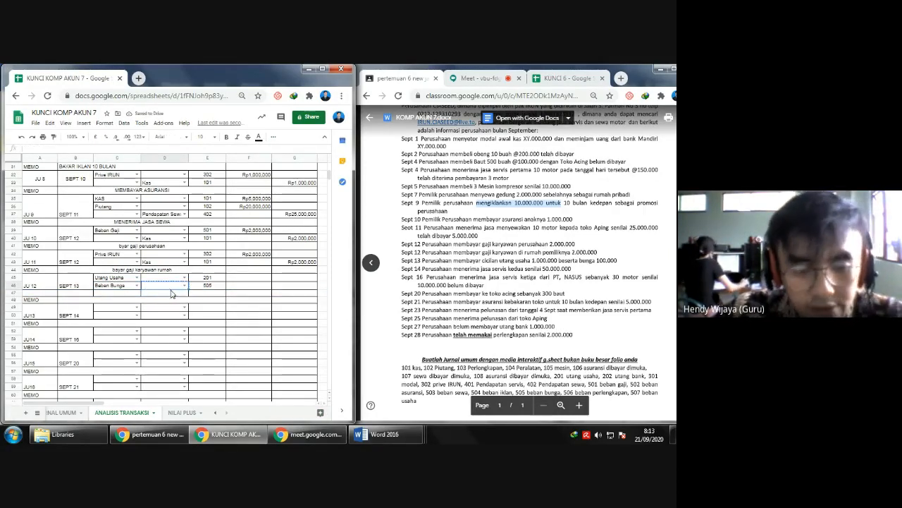
pyautogui.hotkey('ctrl', 'v')
pyautogui.click(129, 294)
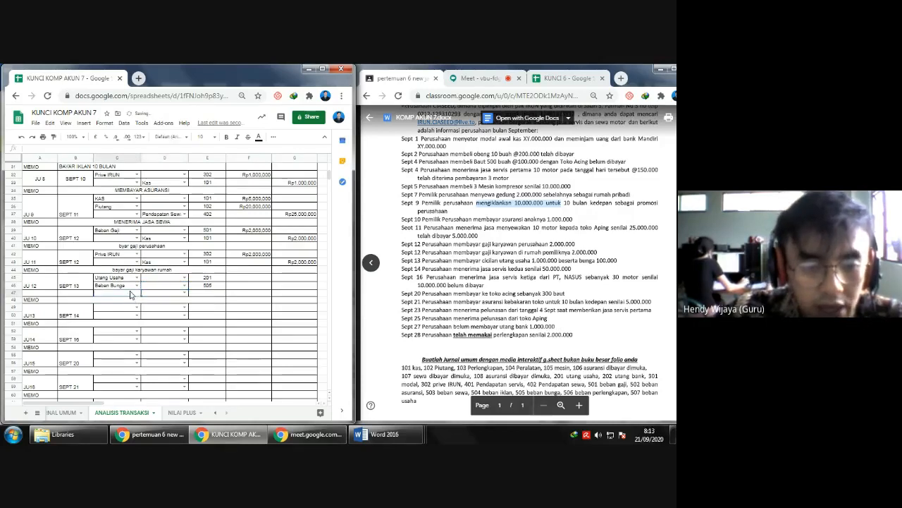
pyautogui.hotkey('ctrl', 'v')
# - Merge the SEPT 13 date cells and the JU 12 number cells so both span the entry's three rows
pyautogui.click(86, 286)
pyautogui.click(273, 139)
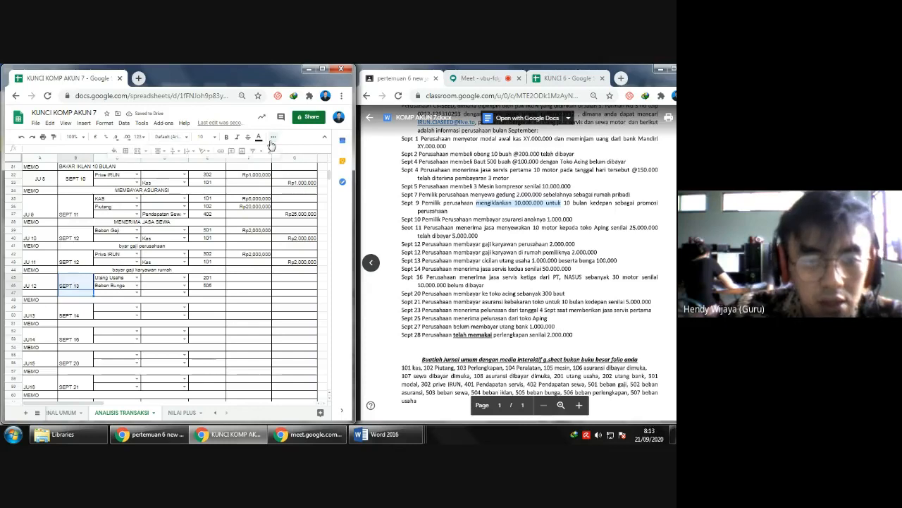
pyautogui.click(138, 151)
pyautogui.click(37, 283)
pyautogui.click(139, 152)
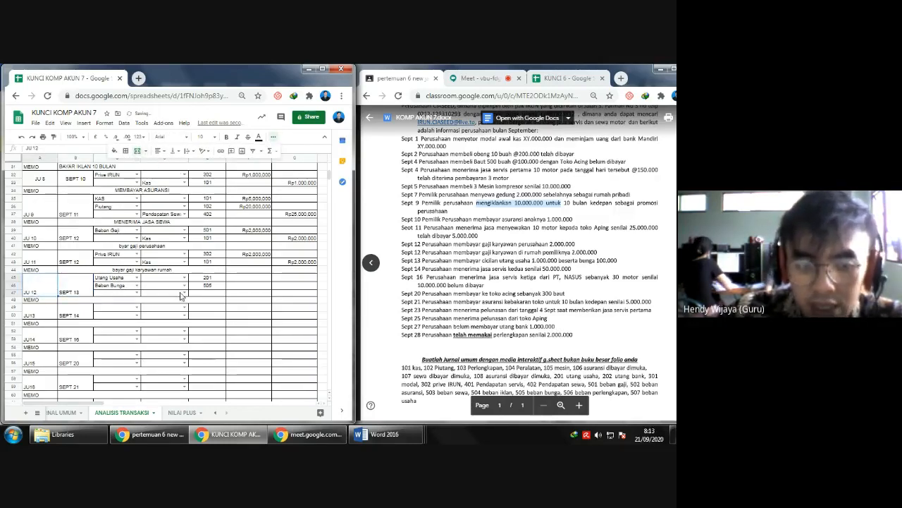
# - Copy the account code formula into the new SEPT 13 row and enter KAS as its credit account
pyautogui.click(207, 285)
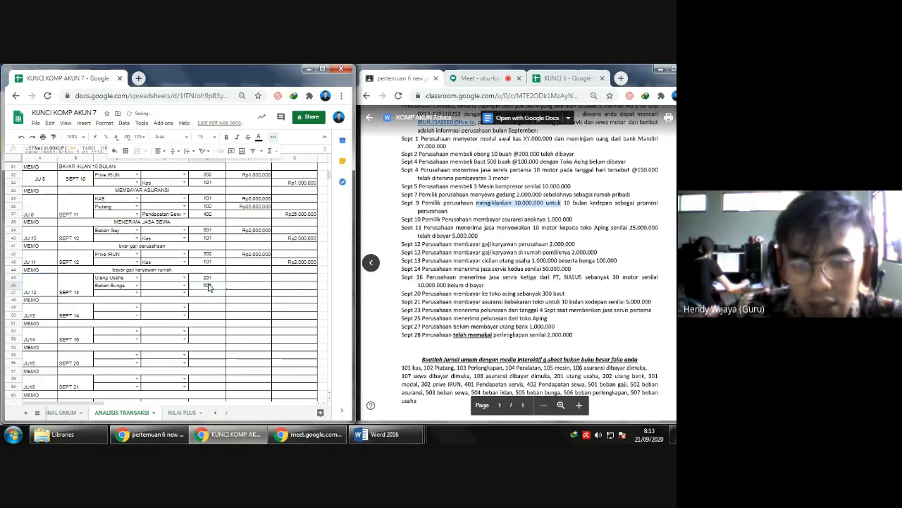
pyautogui.hotkey('ctrl', 'c')
pyautogui.click(215, 293)
pyautogui.hotkey('ctrl', 'v')
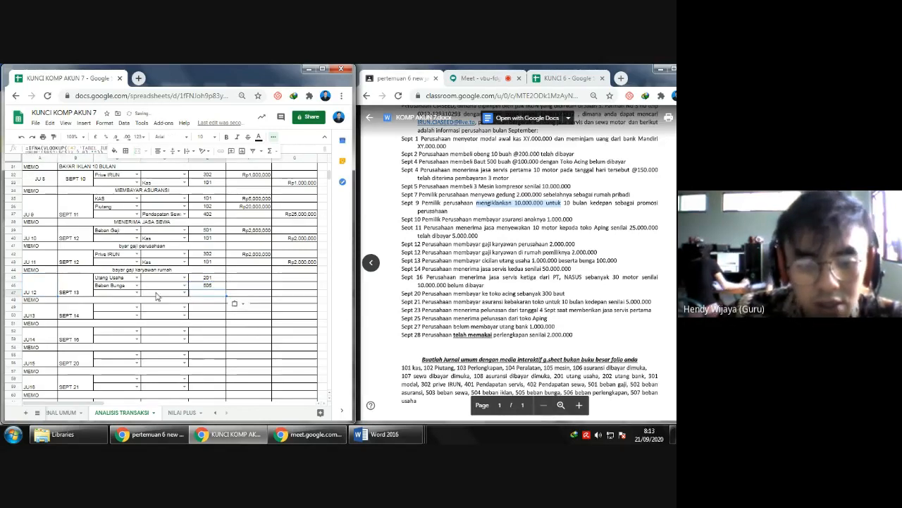
pyautogui.click(157, 293)
pyautogui.write('KAS')
pyautogui.press('Return')
# - Enter the SEPT 13 debit amounts: 1,000,000 for Utang Usaha and 100,000 for Beban Bunga
pyautogui.press('Right')
pyautogui.press('Right')
pyautogui.press('Up')
pyautogui.press('Up')
pyautogui.press('Left')
pyautogui.press('Up')
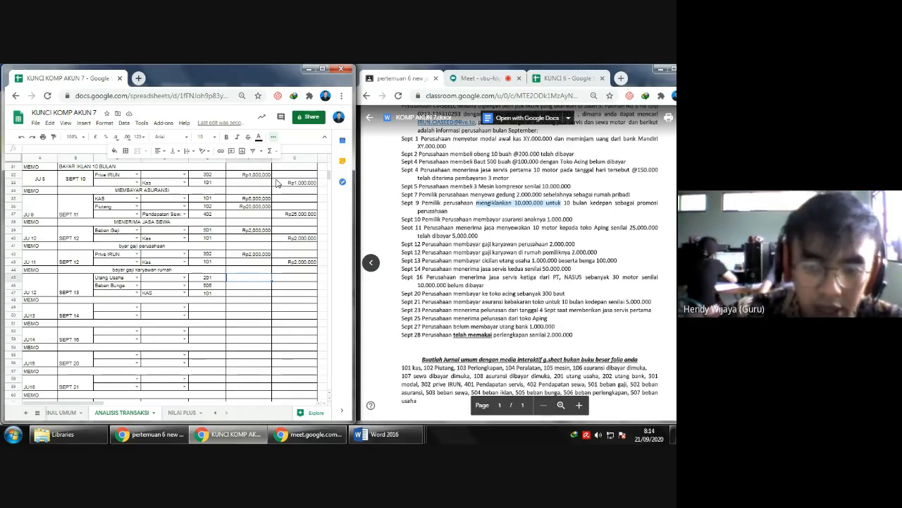
pyautogui.write('1.000.0')
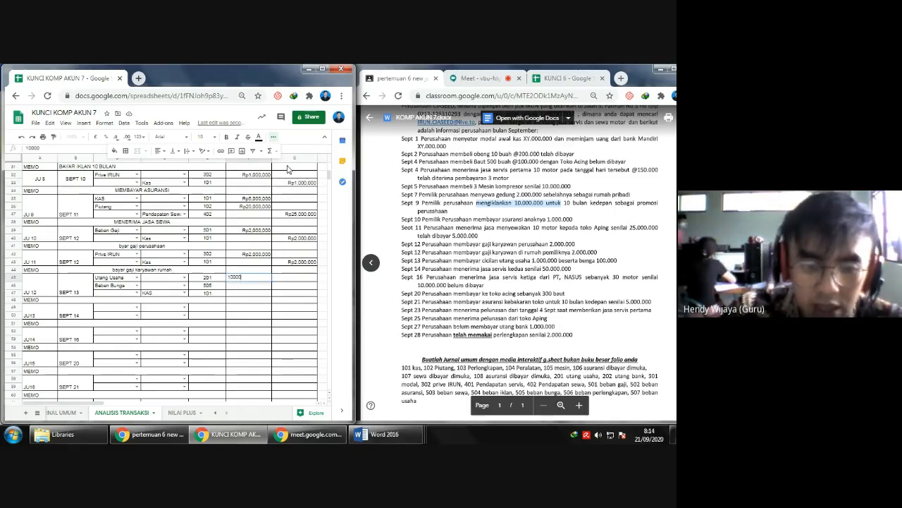
pyautogui.write('00')
pyautogui.press('Return')
pyautogui.write('100000')
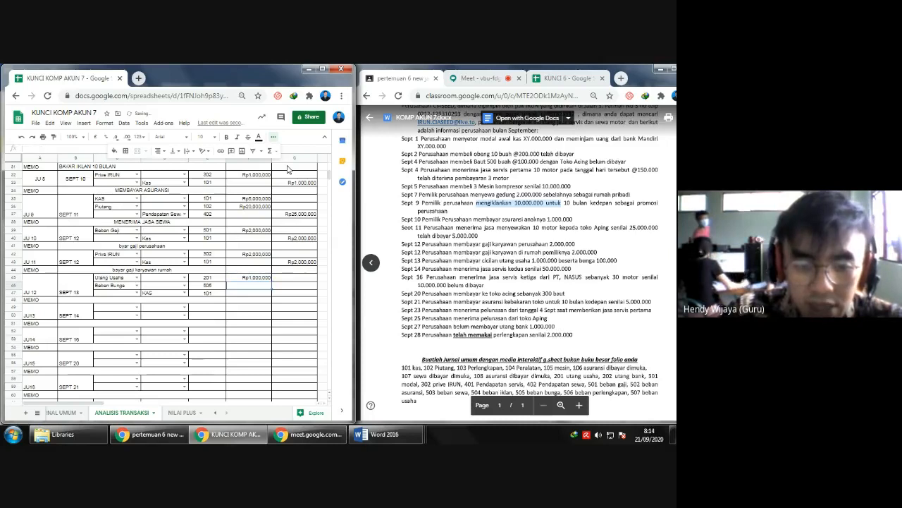
pyautogui.press('Return')
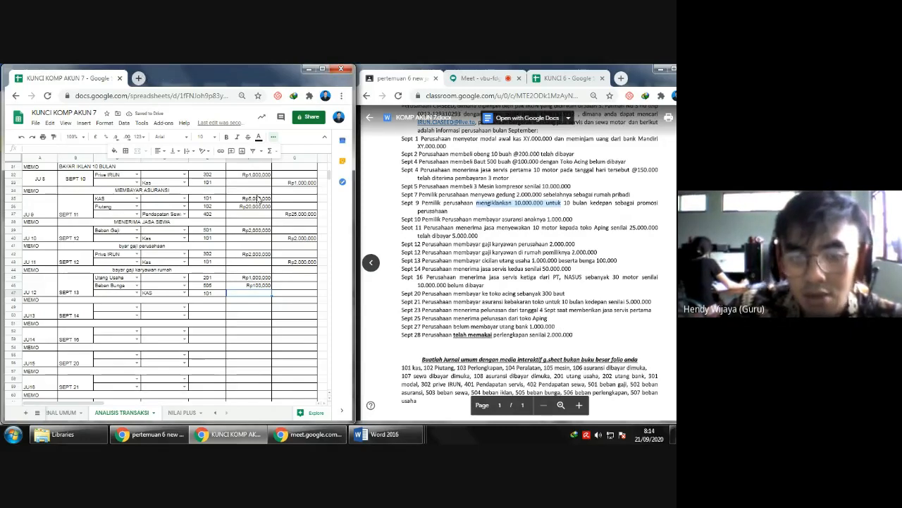
# - Enter 1,100,000 as the KAS credit amount of the SEPT 13 entry
pyautogui.press('Right')
pyautogui.write('10')
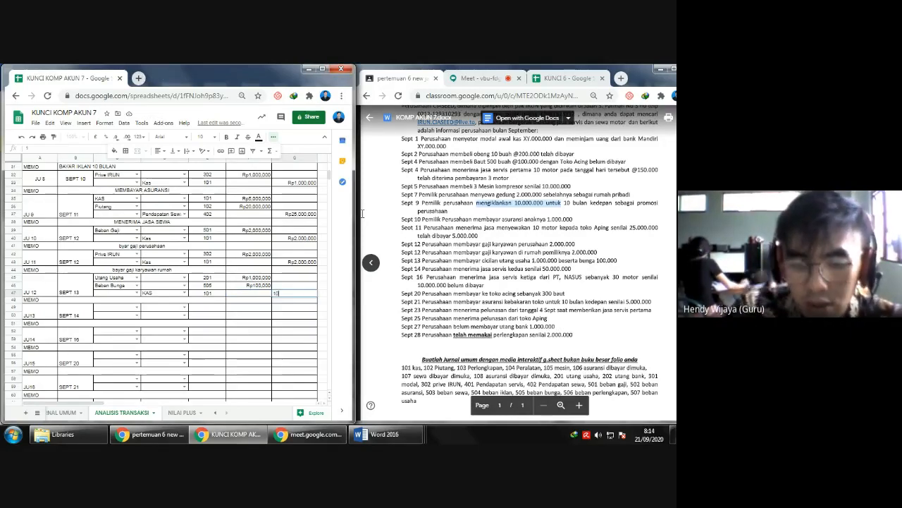
pyautogui.write('1000')
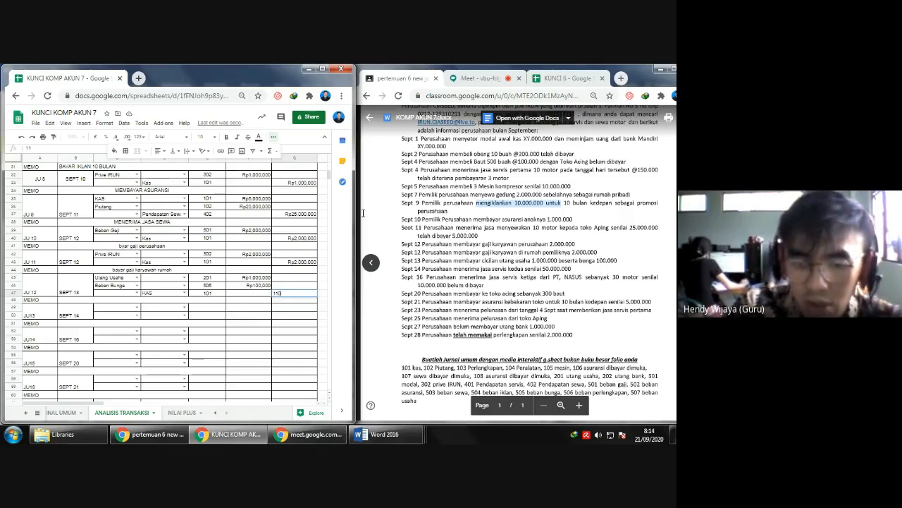
pyautogui.press('Return')
# - Write the memo MEMBAYAR UTANG DAN BUNGA for the SEPT 13 entry
pyautogui.press('Down')
pyautogui.press('Left')
pyautogui.press('Left')
pyautogui.press('Left')
pyautogui.press('Up')
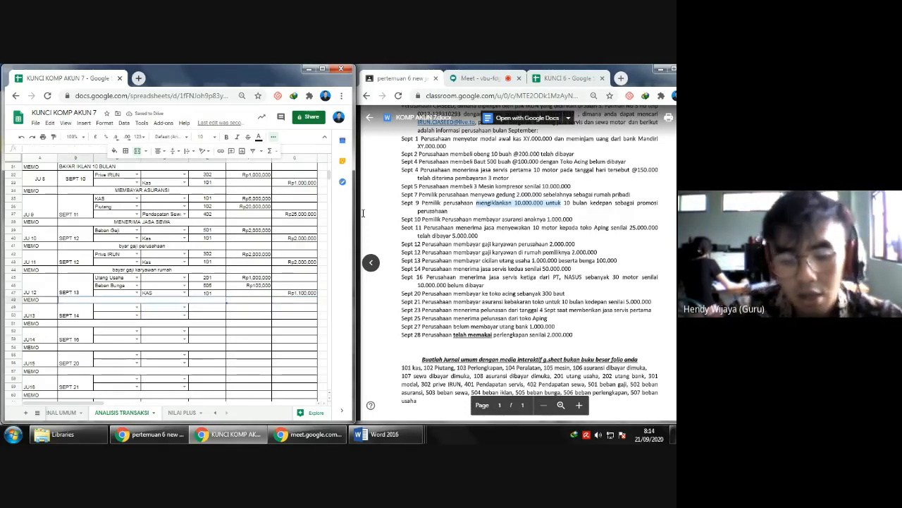
pyautogui.write('MEMBAYAR UTANG DAN BUNGA')
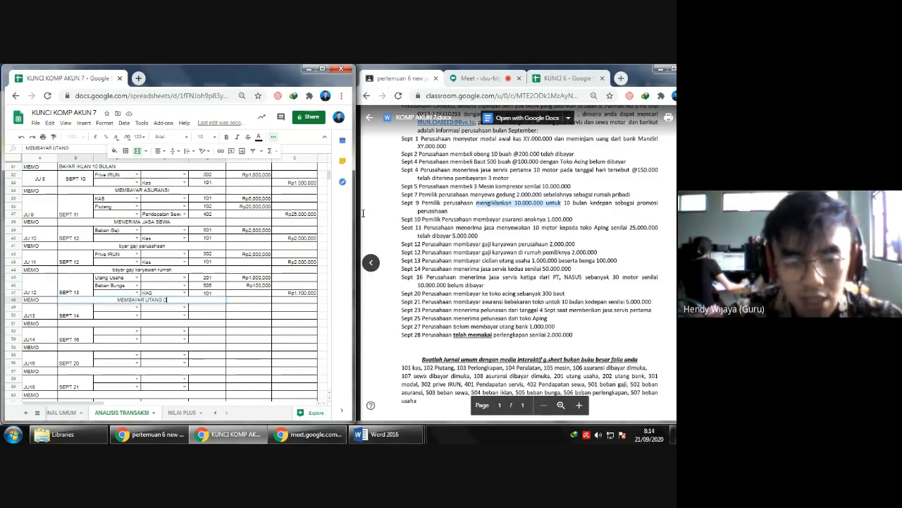
pyautogui.press('Return')
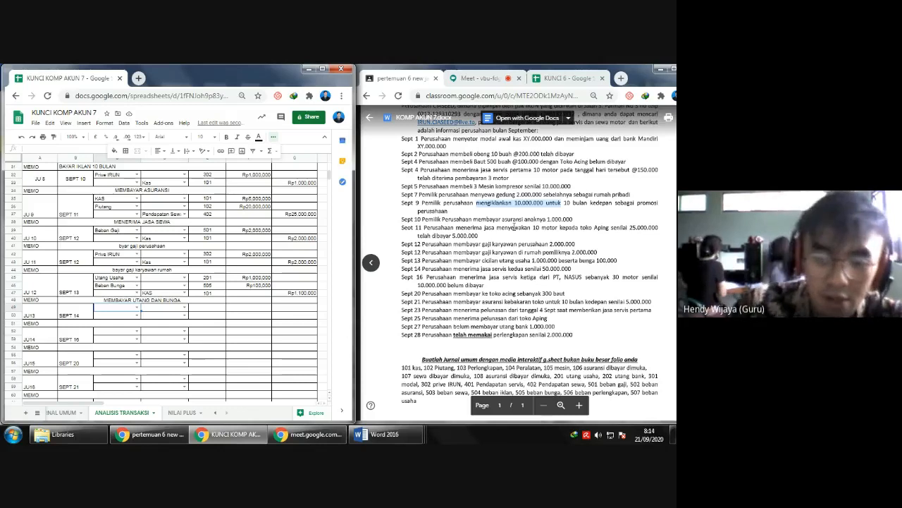
# - Set the SEPT 14 entry's debit account to Kas and its credit account to Pendapatan Servis
pyautogui.click(136, 308)
pyautogui.click(131, 318)
pyautogui.write('PE')
pyautogui.press('Down')
pyautogui.press('Down')
pyautogui.press('Down')
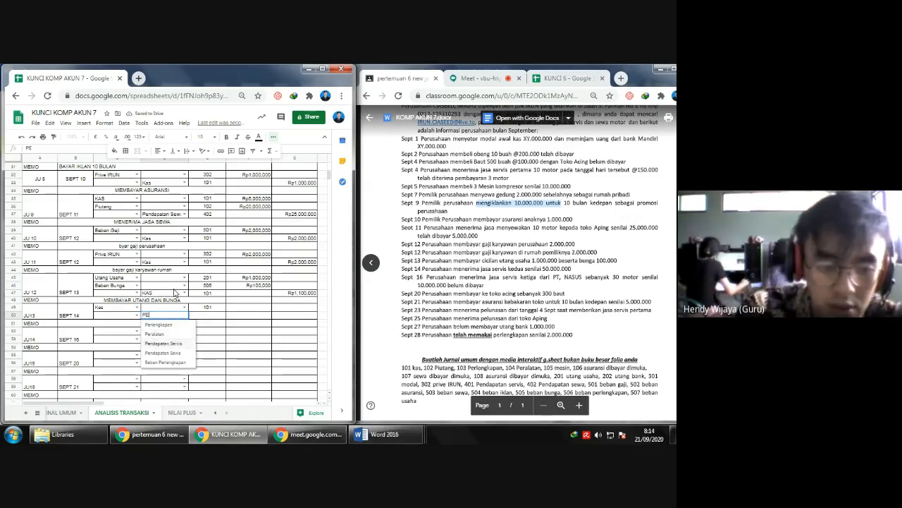
pyautogui.press('Return')
# - Enter 50,000,000 as the SEPT 14 debit amount and link the credit amount to that cell with a formula
pyautogui.click(247, 308)
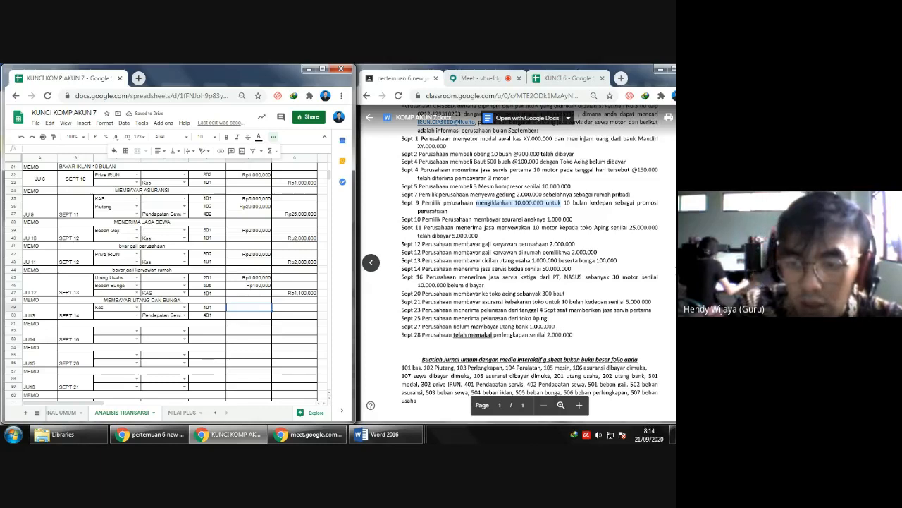
pyautogui.write('50,000,000')
pyautogui.press('Return')
pyautogui.press('Right')
pyautogui.write('=')
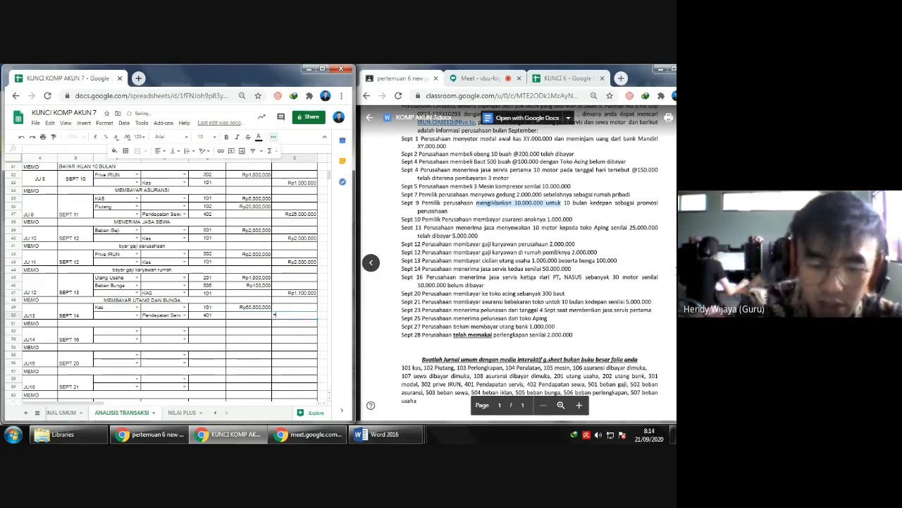
pyautogui.press('Left')
pyautogui.press('Return')
# - Extend the SUM range of the debit total in the JUMLAH row down to row 72
pyautogui.press('Down')
pyautogui.press('Down')
pyautogui.press('Down')
pyautogui.press('Down')
pyautogui.press('Down')
pyautogui.press('Down')
pyautogui.press('Down')
pyautogui.press('Down')
pyautogui.press('Down')
pyautogui.press('Down')
pyautogui.press('Down')
pyautogui.press('Down')
pyautogui.press('Down')
pyautogui.press('Down')
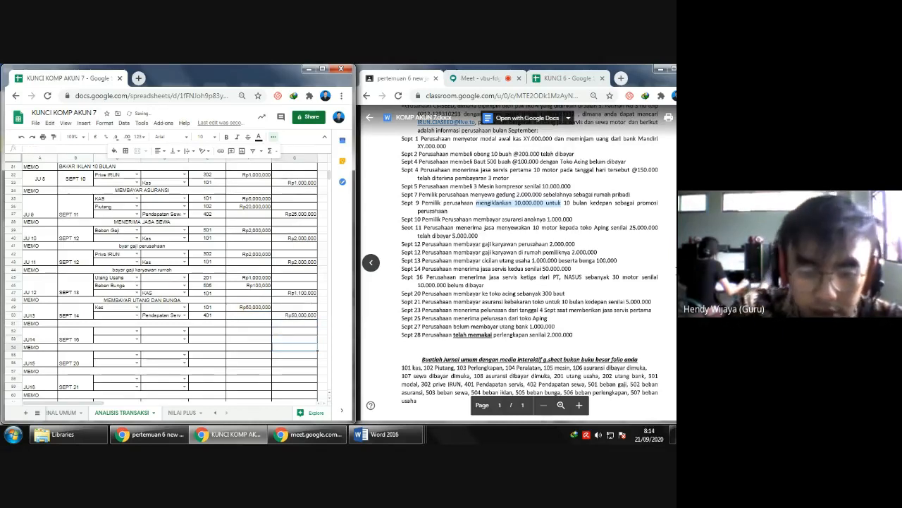
pyautogui.press('Down')
pyautogui.press('Down')
pyautogui.press('Down')
pyautogui.press('Down')
pyautogui.press('Down')
pyautogui.press('Down')
pyautogui.press('Down')
pyautogui.press('Down')
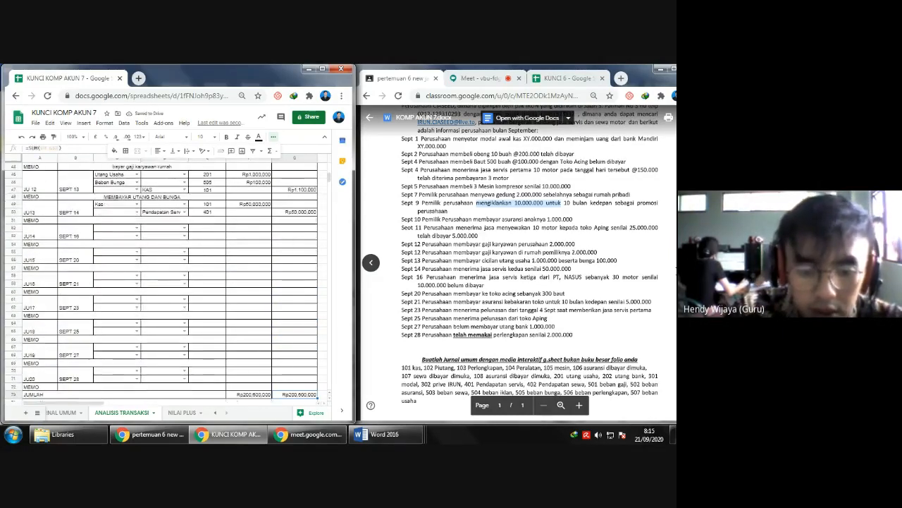
pyautogui.press('Left')
pyautogui.press('Right')
pyautogui.press('Right')
pyautogui.press('Left')
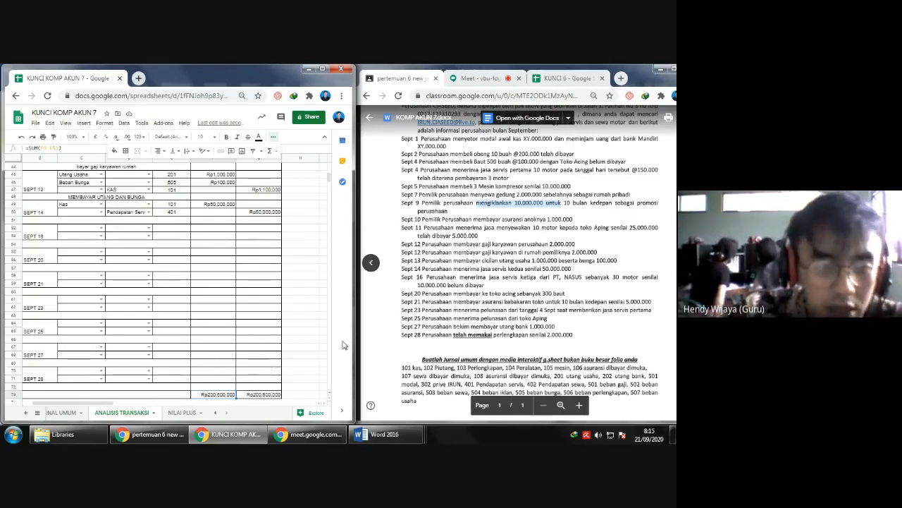
pyautogui.click(59, 148)
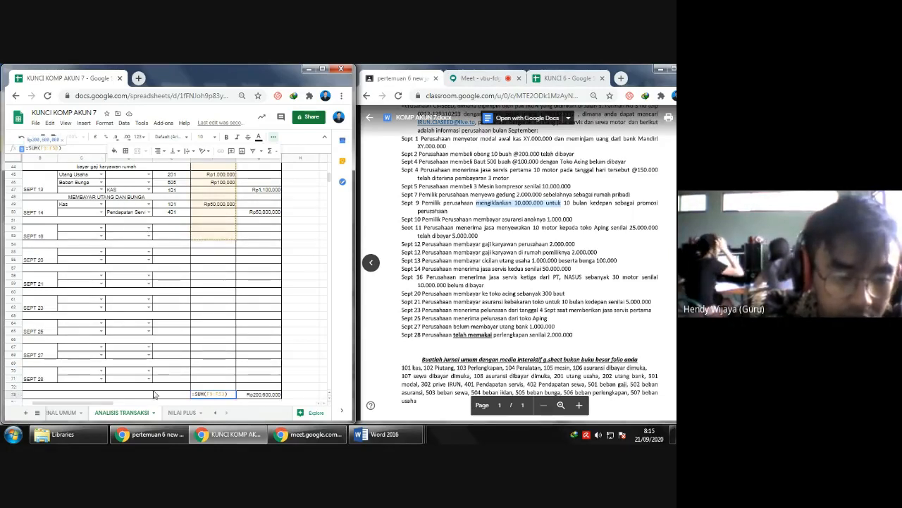
pyautogui.click(13, 386)
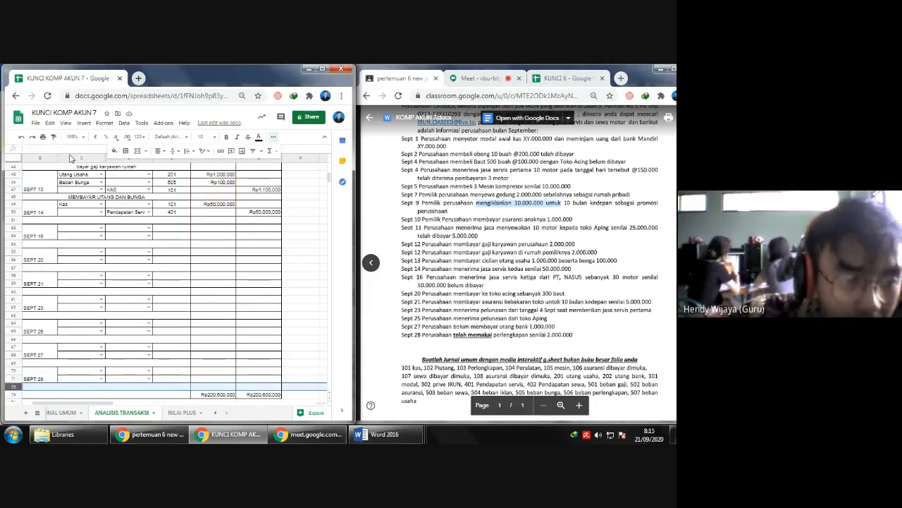
pyautogui.doubleClick(213, 395)
pyautogui.click(60, 148)
pyautogui.press('BackSpace')
pyautogui.press('BackSpace')
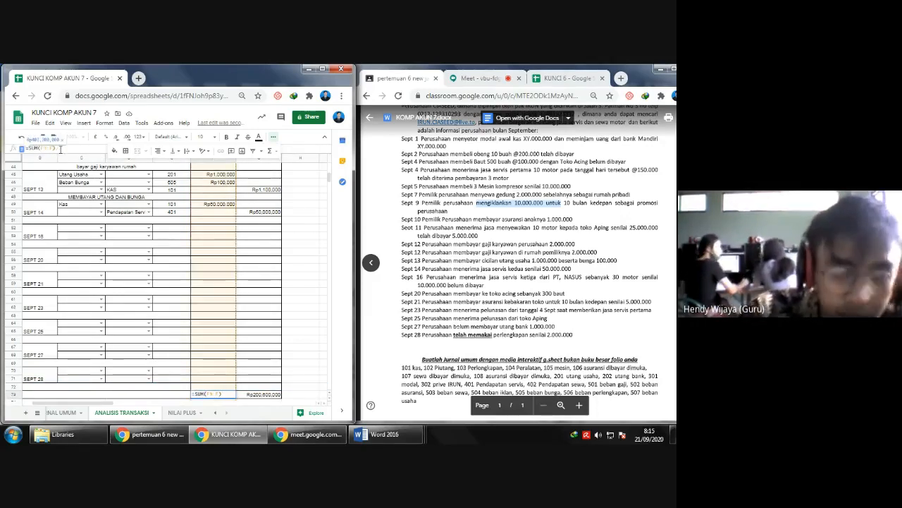
pyautogui.write('72')
pyautogui.press('Return')
# - Extend the SUM range of the credit total in the JUMLAH row down to row 72
pyautogui.press('Right')
pyautogui.press('Up')
pyautogui.press('F2')
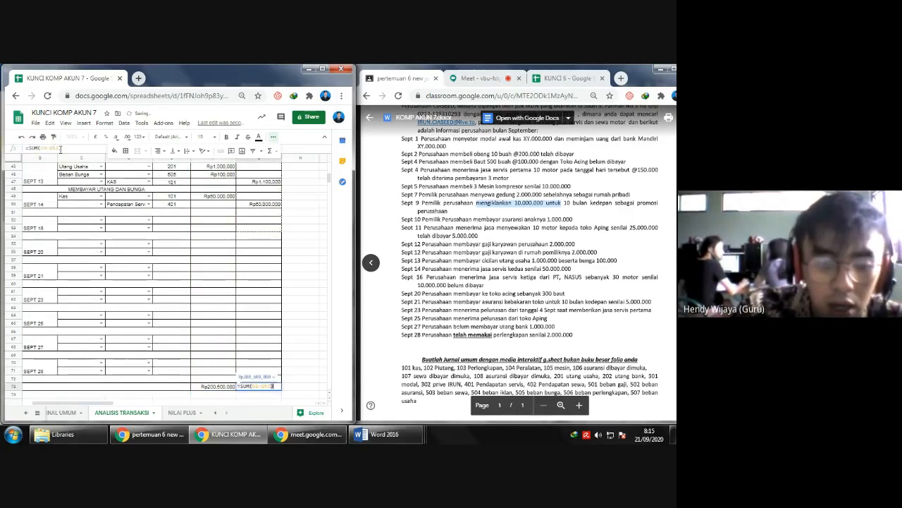
pyautogui.click(59, 149)
pyautogui.press('BackSpace')
pyautogui.press('BackSpace')
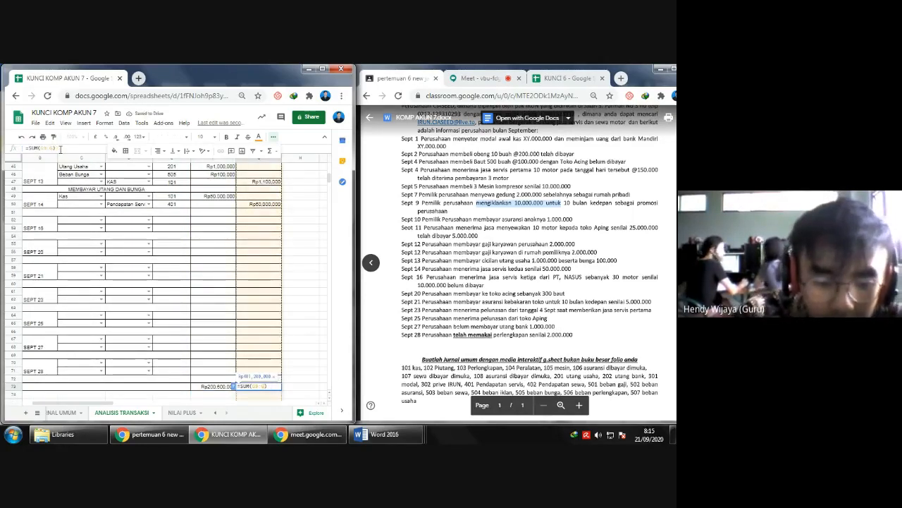
pyautogui.write('72')
pyautogui.press('Return')
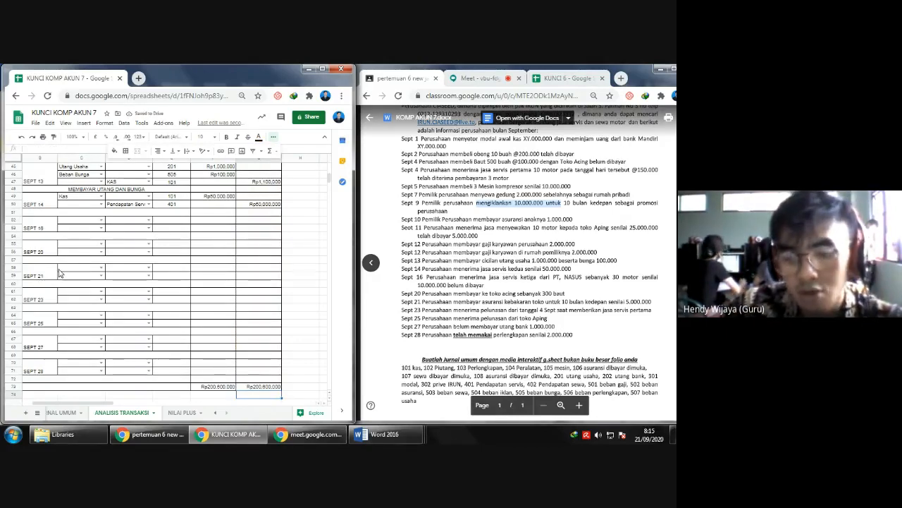
# - Enter "MENERIMA JASA SERVIS" as the memo of the SEPT 14 entry
pyautogui.hscroll(-2, 60, 273)
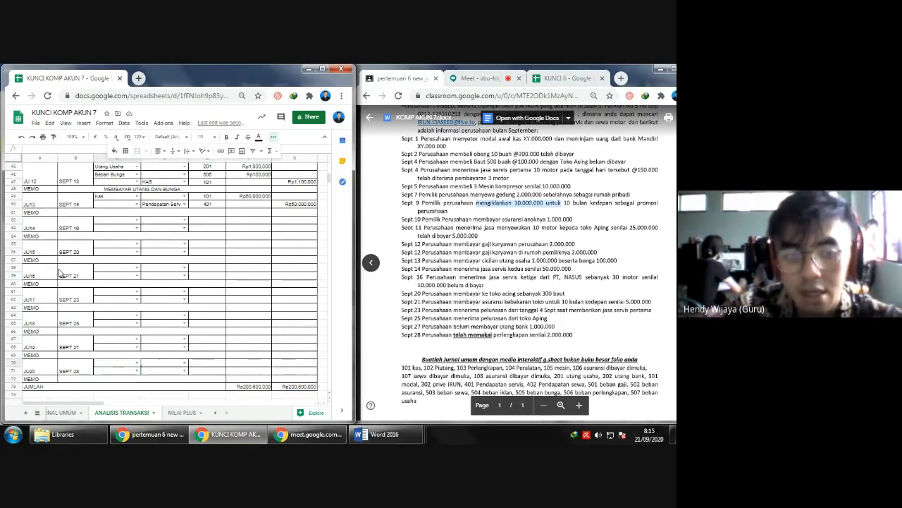
pyautogui.press('Up')
pyautogui.press('Up')
pyautogui.press('Up')
pyautogui.press('Up')
pyautogui.press('Up')
pyautogui.press('Up')
pyautogui.press('Up')
pyautogui.press('Up')
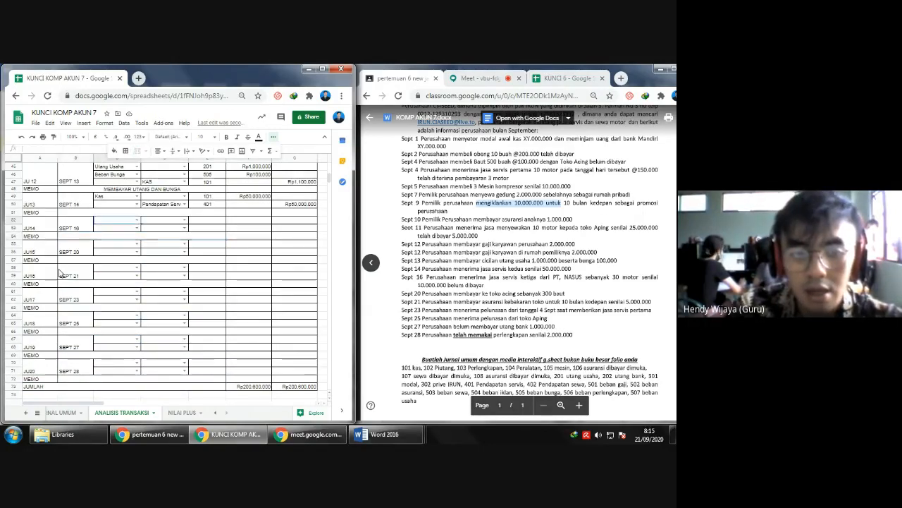
pyautogui.write('MENERIMA JASA')
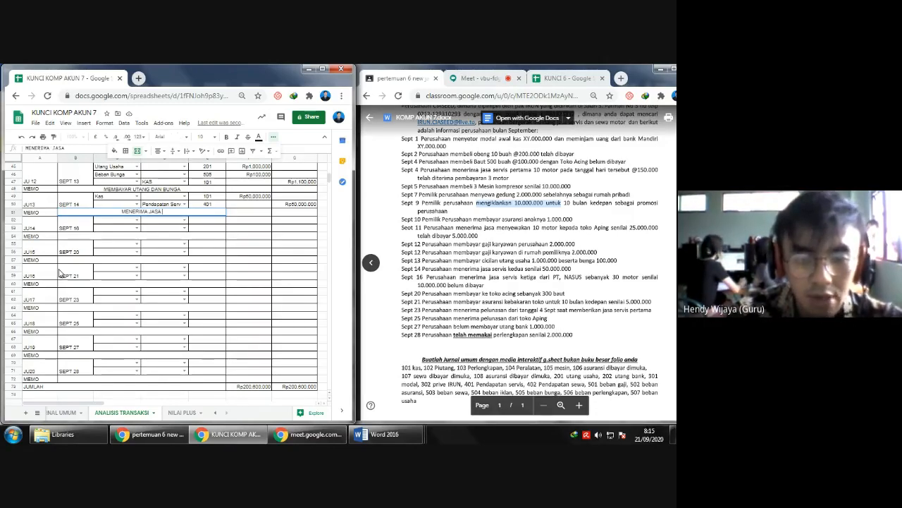
pyautogui.write(' SERVIS')
pyautogui.press('Return')
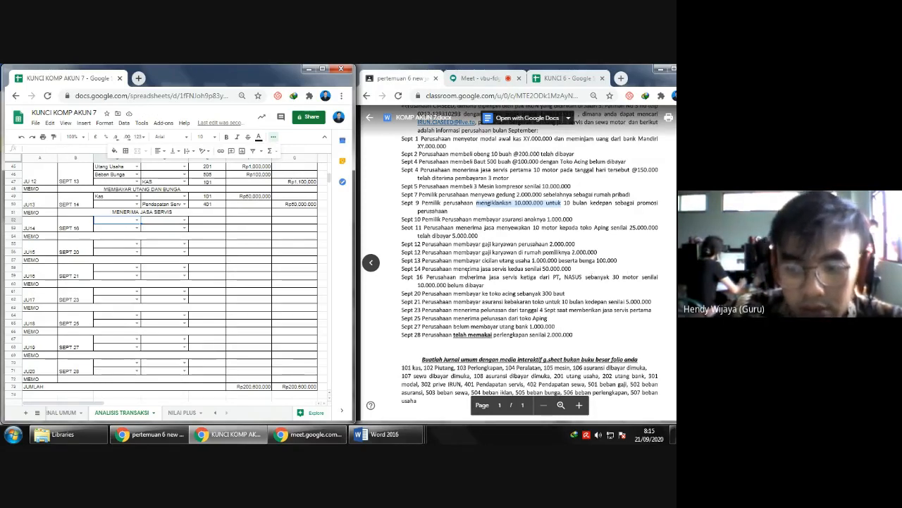
# - Set the SEPT 16 entry's debit account to Piutang and its credit account to Pendapatan Servis
pyautogui.click(137, 219)
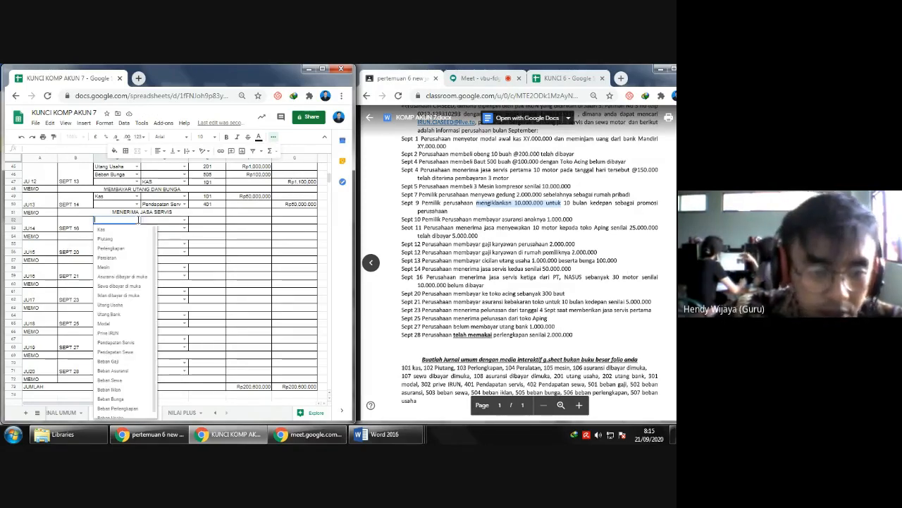
pyautogui.click(111, 239)
pyautogui.click(184, 228)
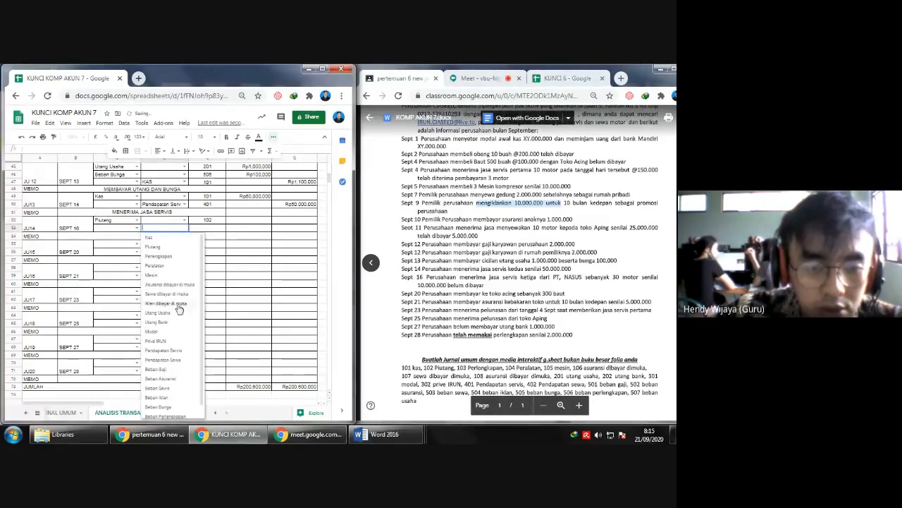
pyautogui.click(166, 349)
# - Enter 10,000,000 as both the debit and the credit amount of the SEPT 16 entry
pyautogui.click(261, 221)
pyautogui.write('10.0')
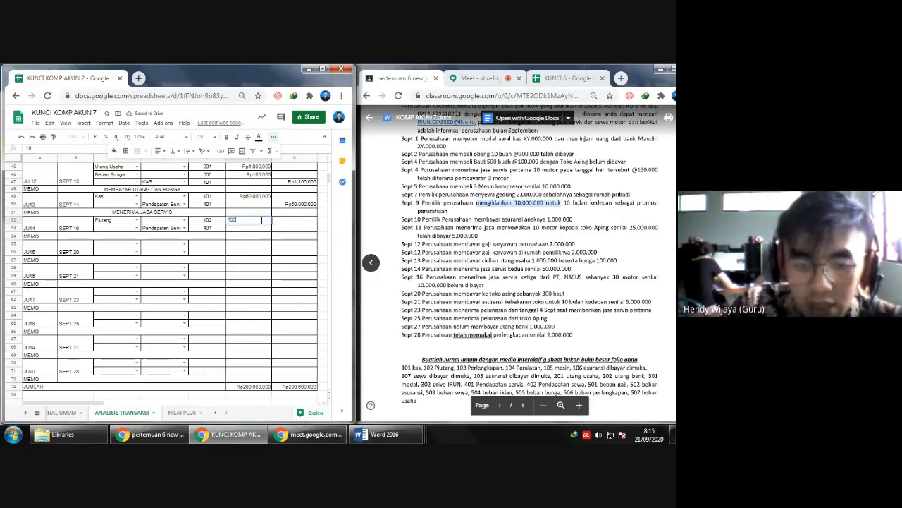
pyautogui.write('00.000')
pyautogui.press('Return')
pyautogui.write('1000000')
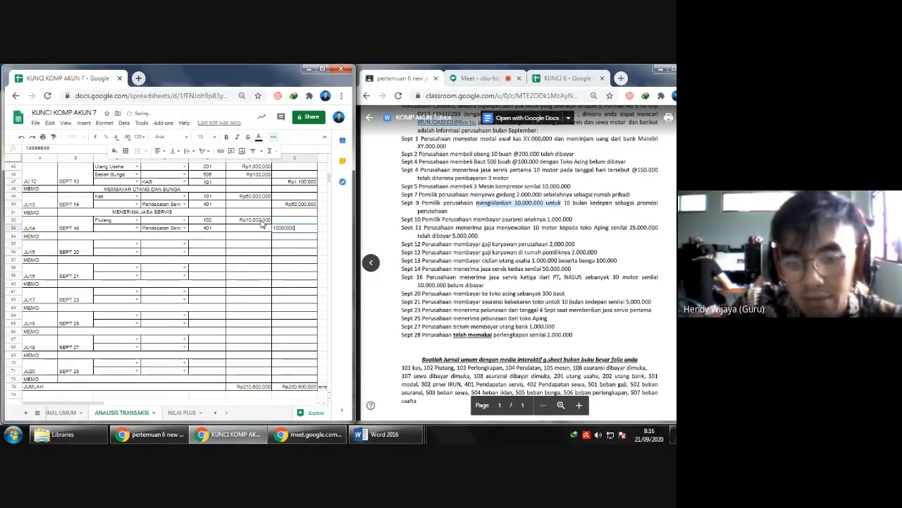
pyautogui.press('Return')
# - Enter "MENERIMA JASA SERVIS KE 3" as the memo of the SEPT 16 entry
pyautogui.press('Down')
pyautogui.press('Left')
pyautogui.press('Left')
pyautogui.press('Left')
pyautogui.press('Left')
pyautogui.press('Right')
pyautogui.press('Left')
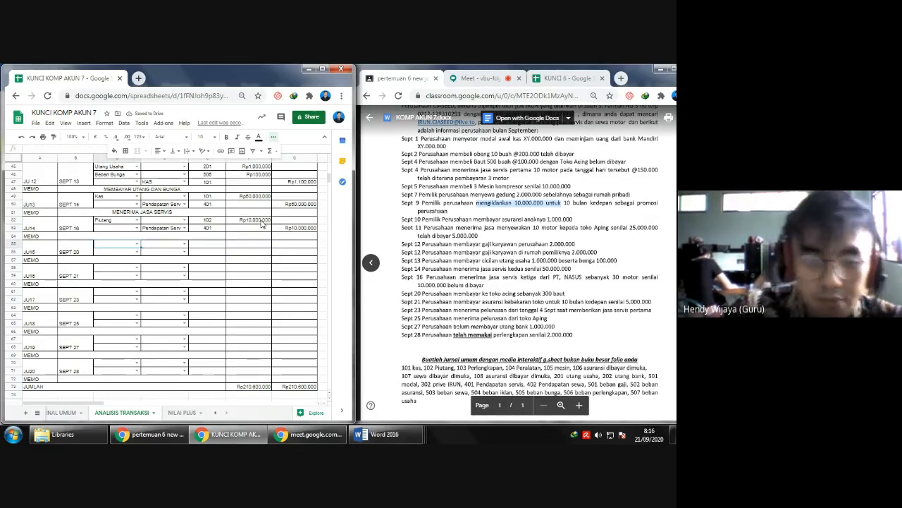
pyautogui.press('Up')
pyautogui.write('M')
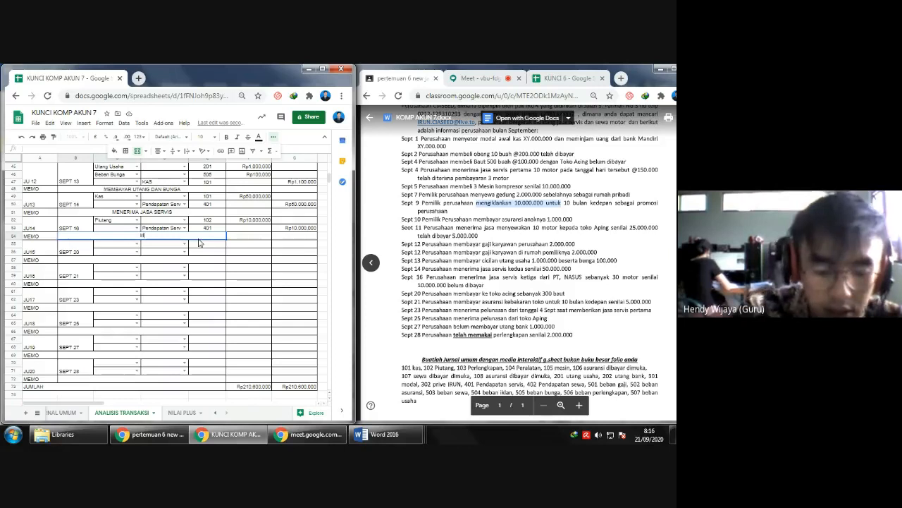
pyautogui.write('ENRRIMA JAS')
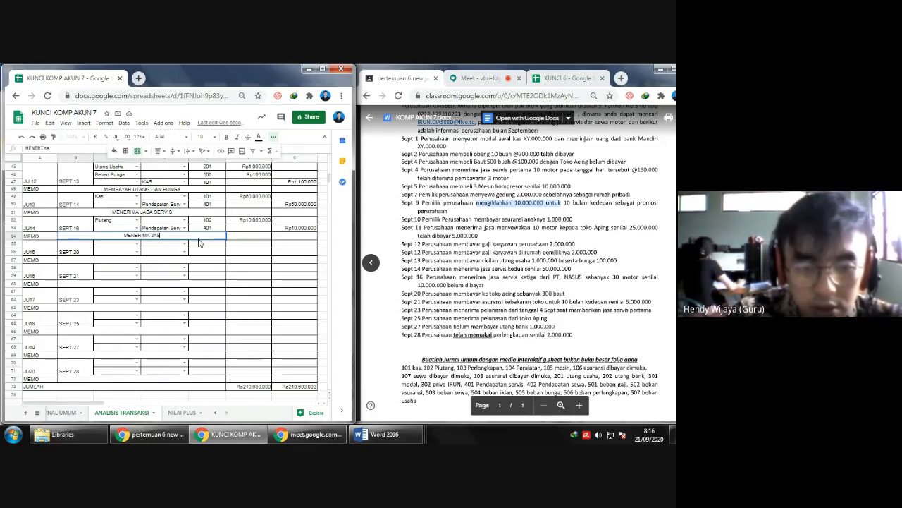
pyautogui.write('A SERVIS KE 3')
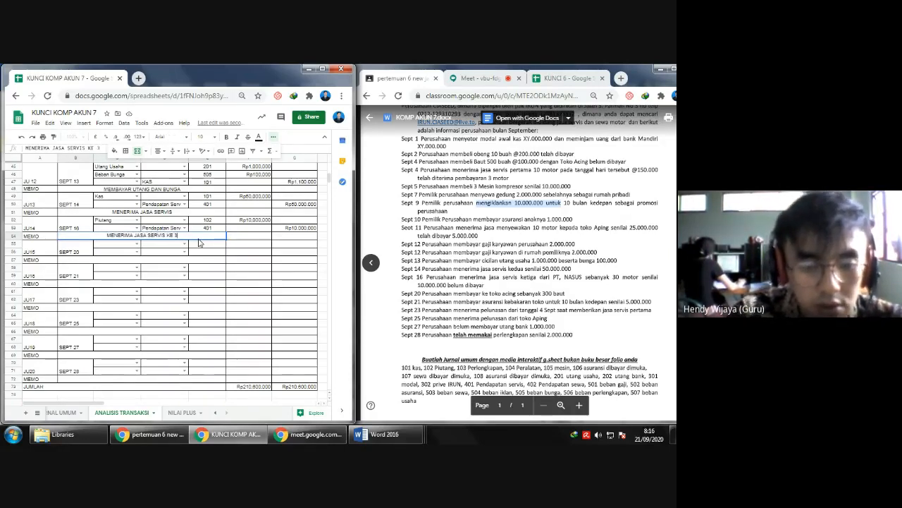
pyautogui.press('Return')
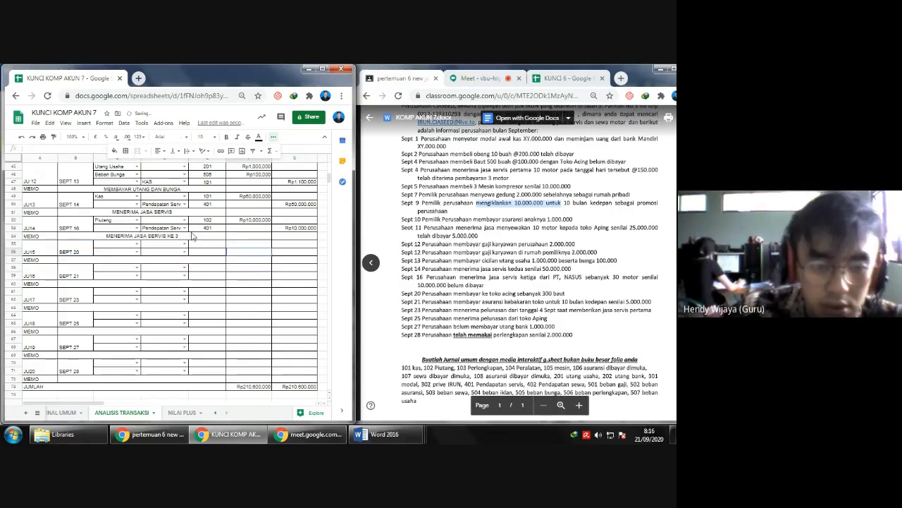
# - Set the SEPT 20 entry's debit account to Utang Usaha and its credit account to Kas
pyautogui.click(99, 244)
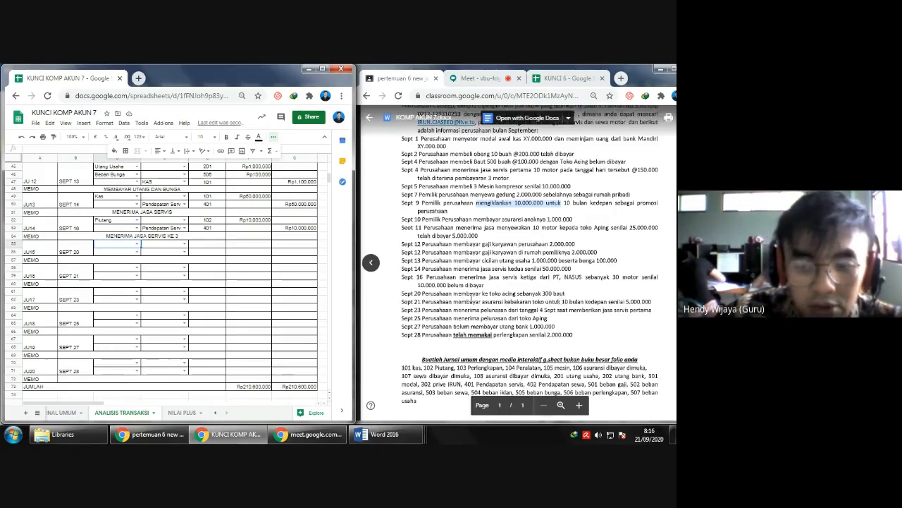
pyautogui.click(136, 244)
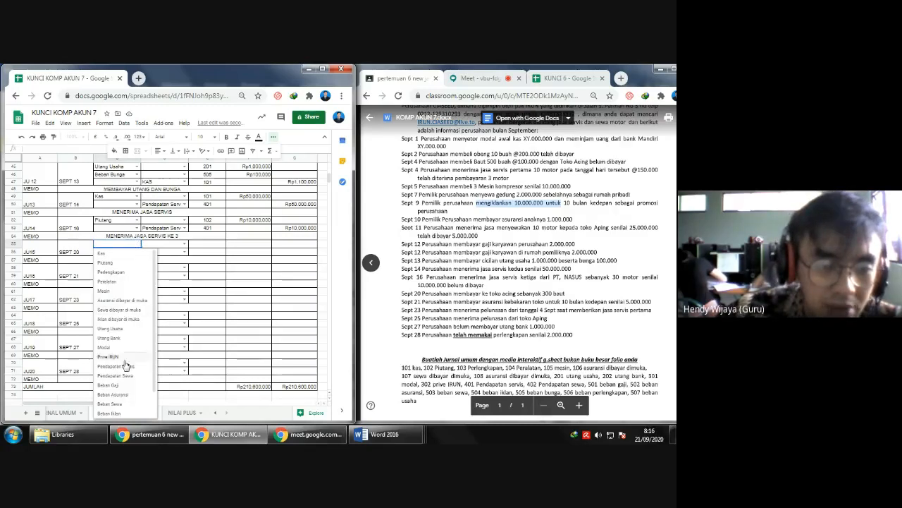
pyautogui.click(113, 329)
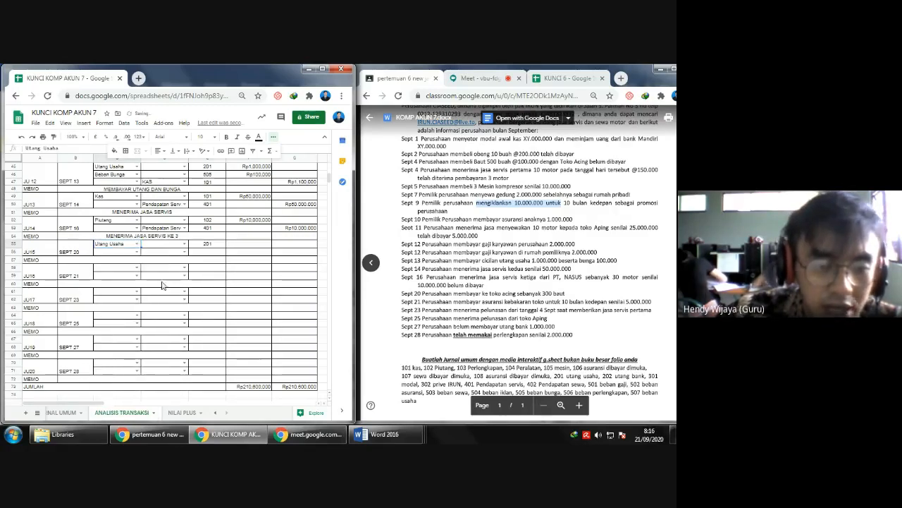
pyautogui.click(184, 252)
pyautogui.click(180, 263)
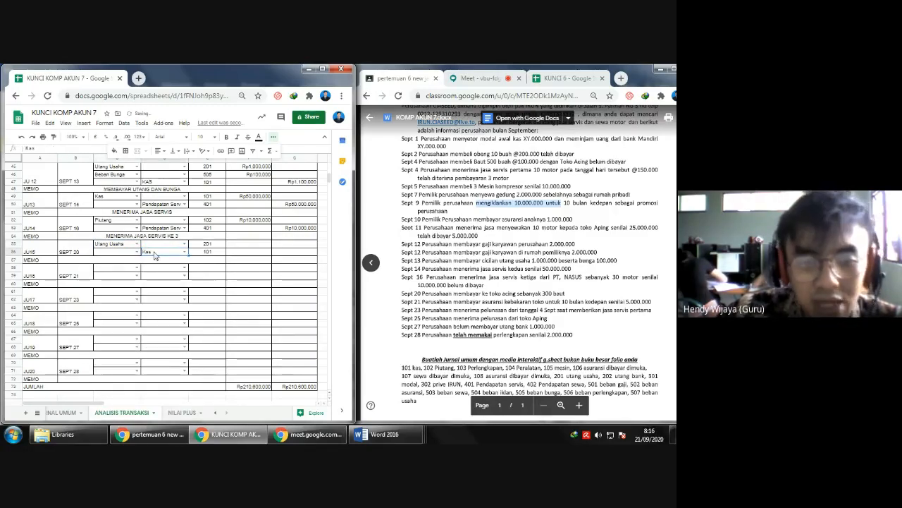
# - Enter 30,000,000 as both the debit and the credit amount of the SEPT 20 entry
pyautogui.scroll(1, 297, 290)
pyautogui.scroll(2, 562, 310)
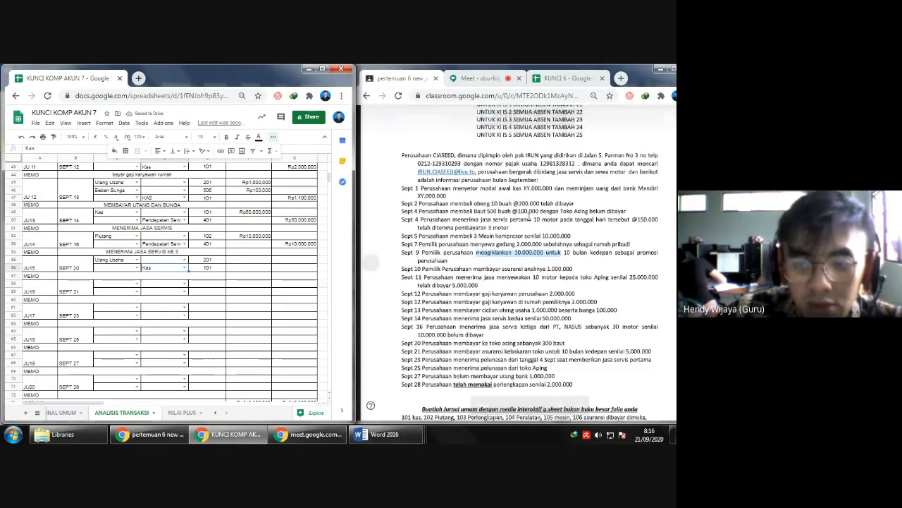
pyautogui.click(253, 262)
pyautogui.write('300')
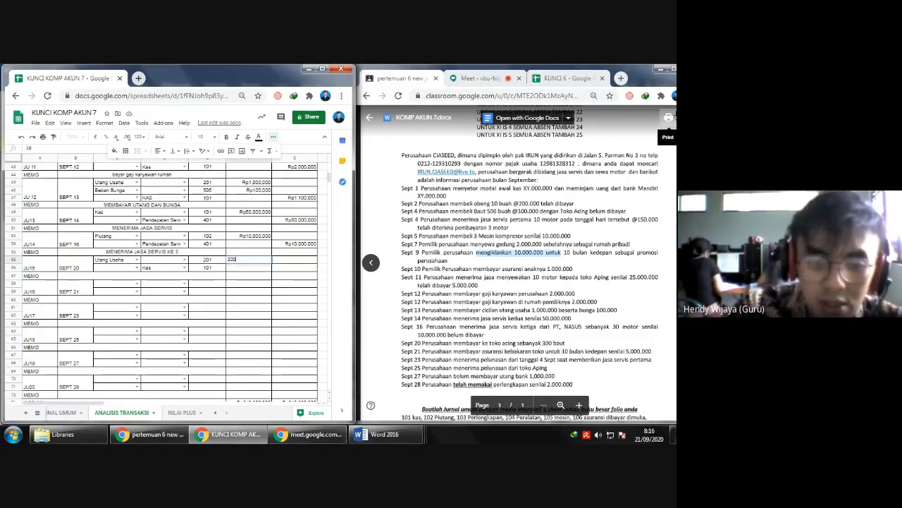
pyautogui.write('00000')
pyautogui.press('Return')
pyautogui.press('Right')
pyautogui.write('30000000')
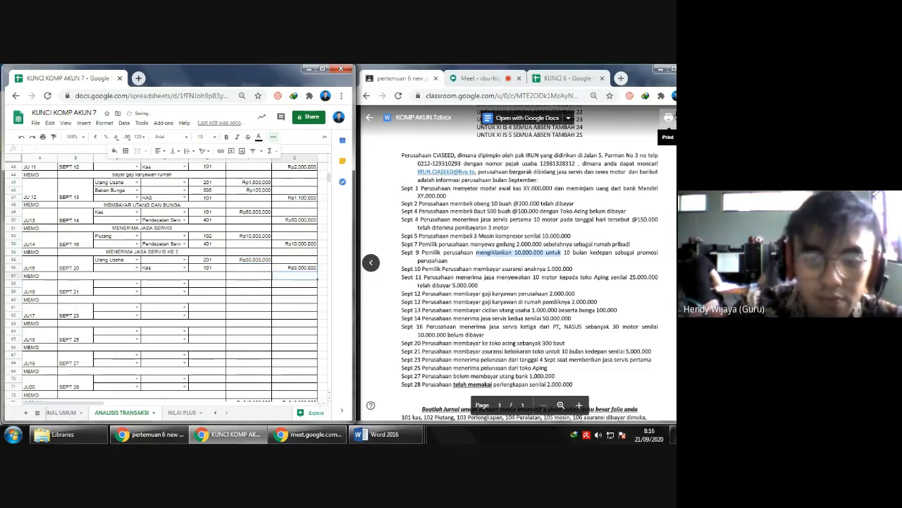
pyautogui.press('Return')
# - Review the earlier journal entries and their amounts back to the SEPT 4 transactions
pyautogui.press('Up')
pyautogui.press('Up')
pyautogui.press('Up')
pyautogui.press('Up')
pyautogui.press('Up')
pyautogui.press('Up')
pyautogui.press('Up')
pyautogui.press('Up')
pyautogui.press('Up')
pyautogui.press('Up')
pyautogui.press('Up')
pyautogui.press('Up')
pyautogui.press('Up')
pyautogui.press('Up')
pyautogui.press('Up')
pyautogui.press('Up')
pyautogui.press('Up')
pyautogui.press('Up')
pyautogui.press('Up')
pyautogui.press('Up')
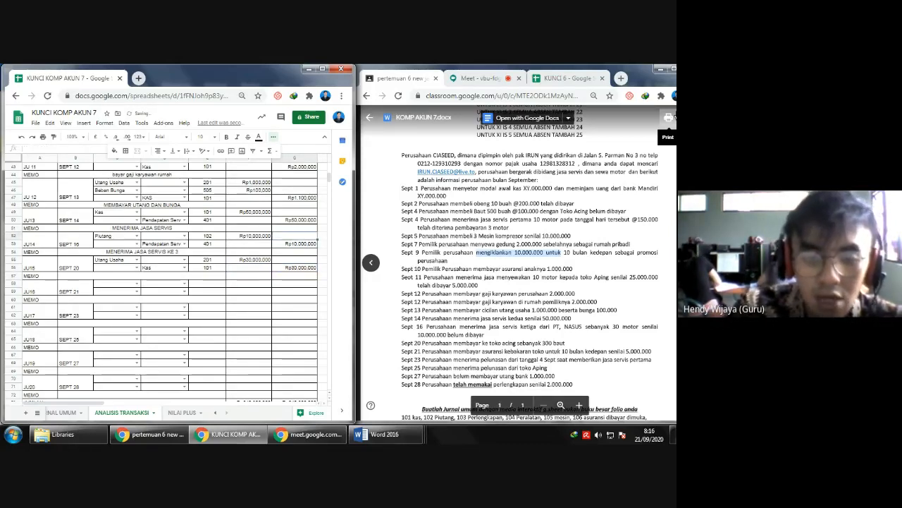
pyautogui.press('Up')
pyautogui.press('Up')
pyautogui.press('Up')
pyautogui.press('Up')
pyautogui.press('Up')
pyautogui.press('Up')
pyautogui.press('Up')
pyautogui.press('Up')
pyautogui.press('Up')
pyautogui.press('Up')
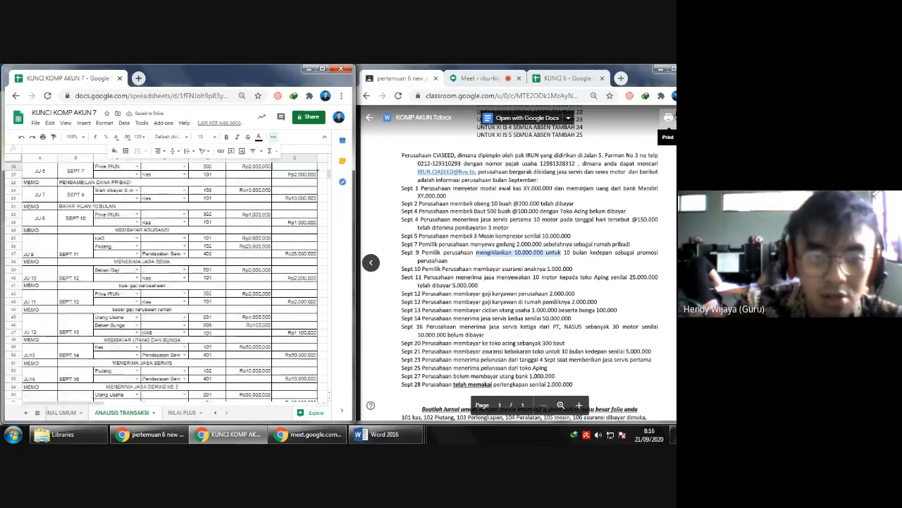
pyautogui.press('Up')
pyautogui.press('Up')
pyautogui.press('Up')
pyautogui.press('Up')
pyautogui.press('Up')
pyautogui.press('Up')
pyautogui.press('Up')
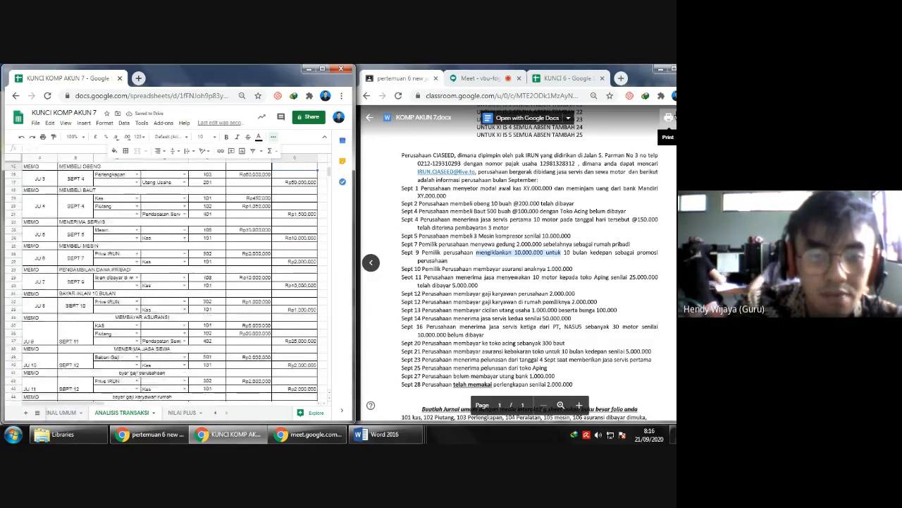
pyautogui.press('Down')
pyautogui.press('Down')
pyautogui.press('Down')
pyautogui.press('Down')
pyautogui.press('Down')
pyautogui.press('Down')
pyautogui.press('Down')
pyautogui.press('Down')
pyautogui.press('Down')
pyautogui.press('Down')
pyautogui.press('Down')
pyautogui.press('Down')
pyautogui.press('Down')
pyautogui.press('Down')
pyautogui.press('Down')
pyautogui.press('Down')
pyautogui.press('Down')
pyautogui.press('Down')
pyautogui.press('Down')
pyautogui.press('Down')
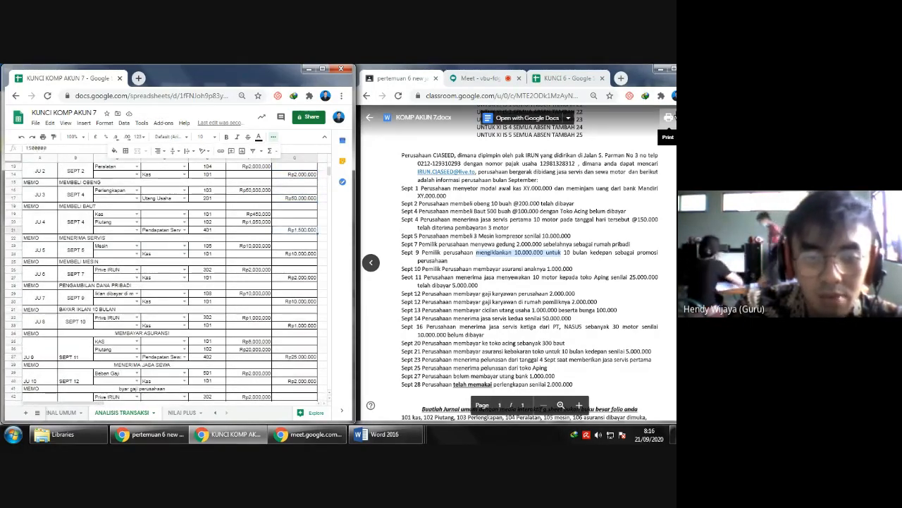
# - Enter "MEMBAYAR TOKO ACING" as the memo of the SEPT 20 entry
pyautogui.press('Down')
pyautogui.press('Down')
pyautogui.press('Down')
pyautogui.press('Down')
pyautogui.press('Down')
pyautogui.press('Down')
pyautogui.press('Down')
pyautogui.press('Down')
pyautogui.press('Down')
pyautogui.press('Down')
pyautogui.press('Down')
pyautogui.press('Down')
pyautogui.press('Down')
pyautogui.press('Down')
pyautogui.press('Down')
pyautogui.press('Down')
pyautogui.press('Left')
pyautogui.press('Left')
pyautogui.press('Left')
pyautogui.press('Left')
pyautogui.press('Left')
pyautogui.press('Left')
pyautogui.press('Up')
pyautogui.press('Up')
pyautogui.press('Right')
pyautogui.press('Up')
pyautogui.write('MEM')
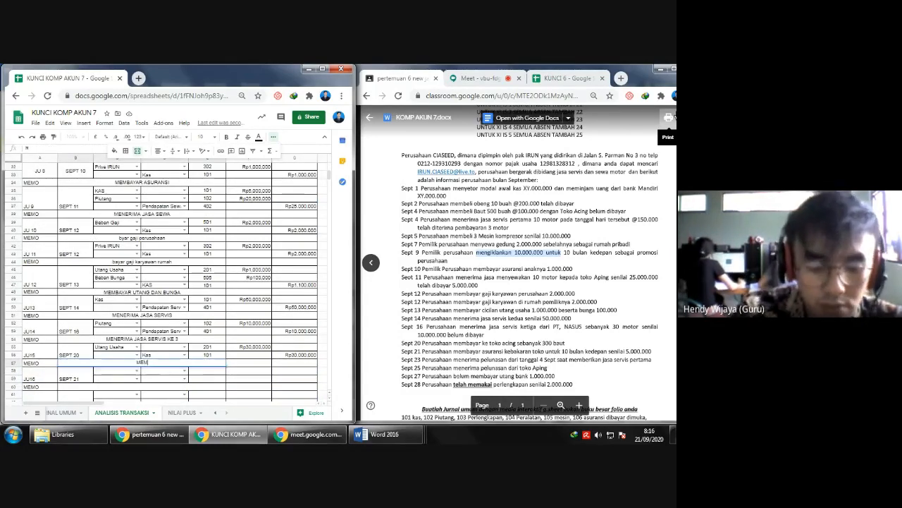
pyautogui.write('BAYAR TOKO ACING')
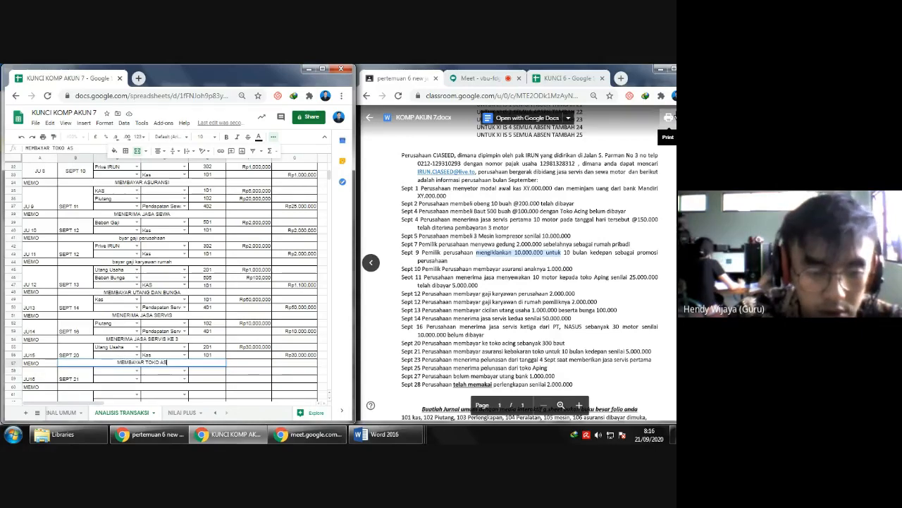
pyautogui.press('Return')
# - Set the SEPT 21 entry's debit account to Asuransi dibayar di muka and its credit account to KAS
pyautogui.press('Down')
pyautogui.press('Left')
pyautogui.press('Down')
pyautogui.press('Down')
pyautogui.press('Down')
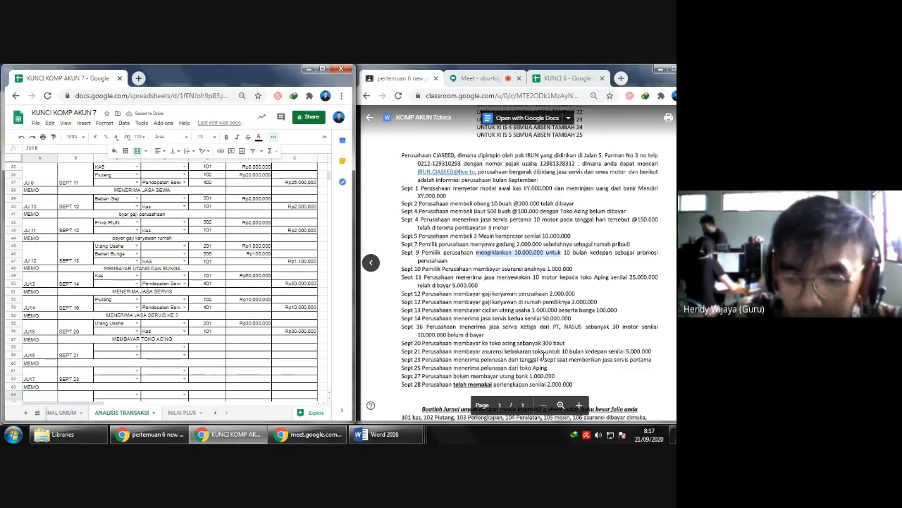
pyautogui.scroll(-1, 543, 359)
pyautogui.click(129, 350)
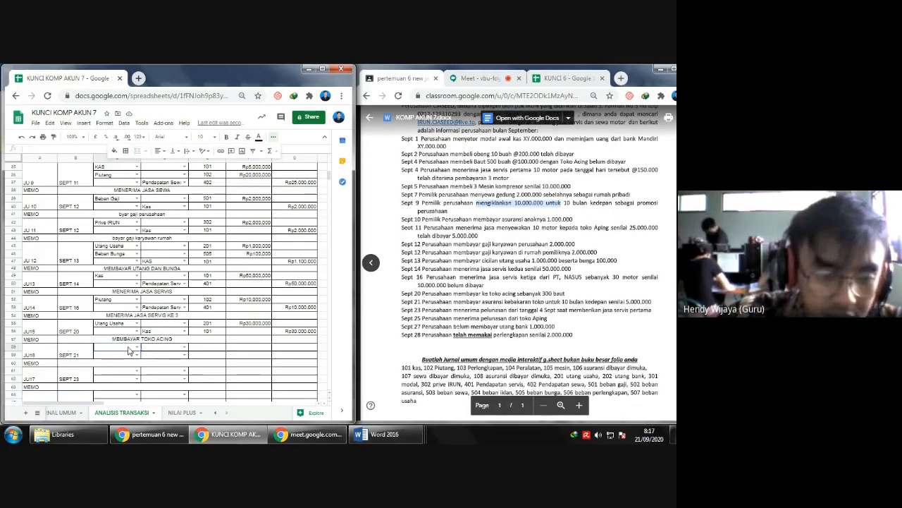
pyautogui.click(137, 348)
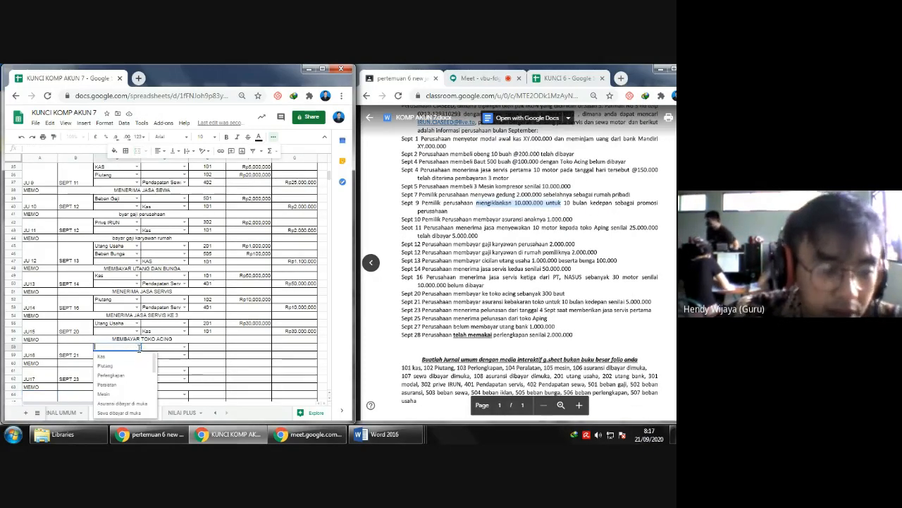
pyautogui.click(127, 403)
pyautogui.click(173, 356)
pyautogui.write('KAS')
pyautogui.press('Return')
# - Enter 5,000,000 as the SEPT 21 debit amount and link the credit amount to that cell with a formula
pyautogui.press('Right')
pyautogui.press('Up')
pyautogui.press('Up')
pyautogui.write('5,000,000')
pyautogui.press('Return')
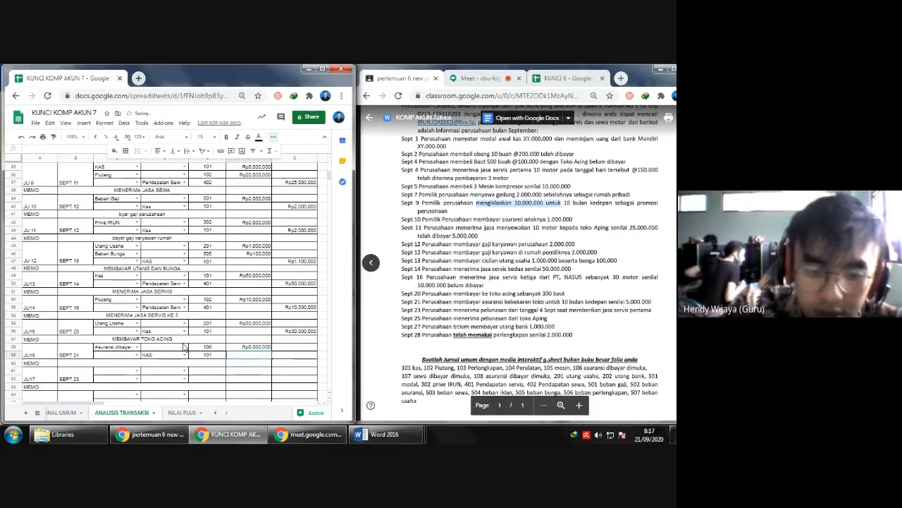
pyautogui.write('=')
pyautogui.press('Left')
pyautogui.press('Up')
pyautogui.press('Return')
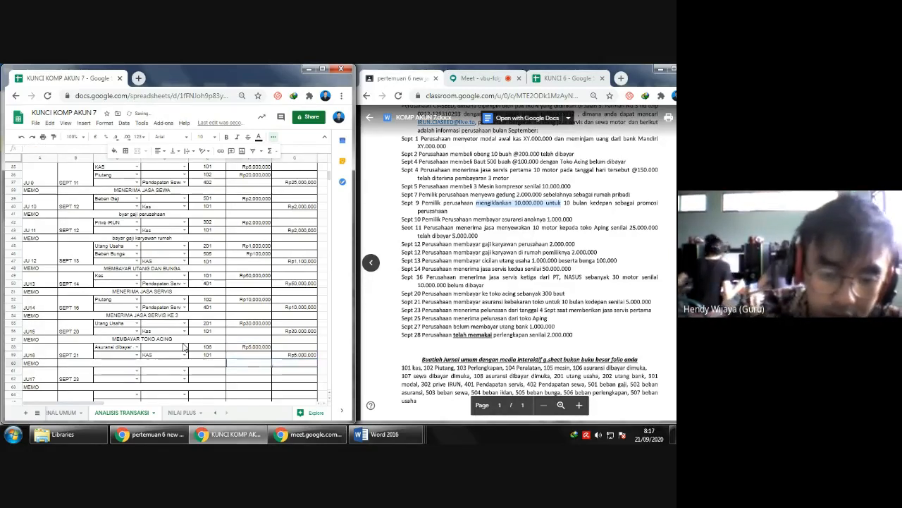
# - Enter "MEMBAYAR ASURANSI" as the memo of the SEPT 21 entry
pyautogui.press('Left')
pyautogui.press('Left')
pyautogui.press('Down')
pyautogui.press('Down')
pyautogui.press('Left')
pyautogui.press('Down')
pyautogui.press('Right')
pyautogui.press('Up')
pyautogui.press('Up')
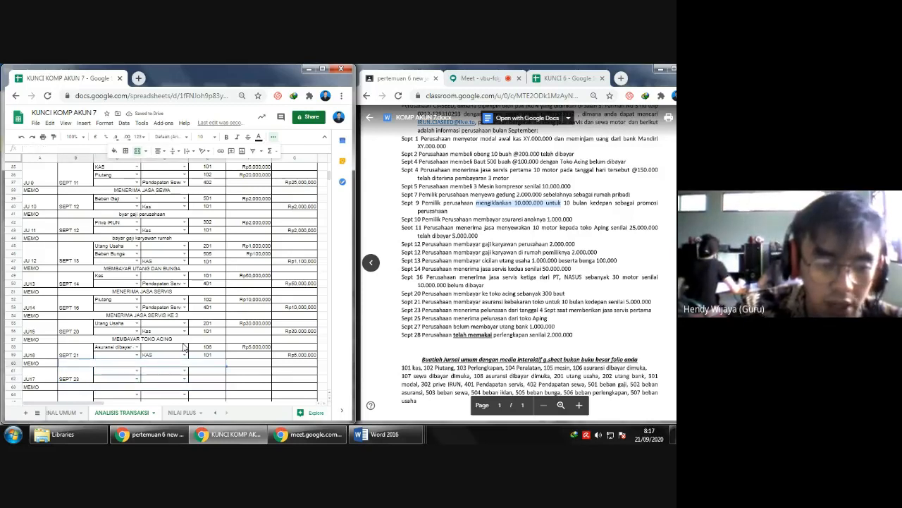
pyautogui.write('MEN')
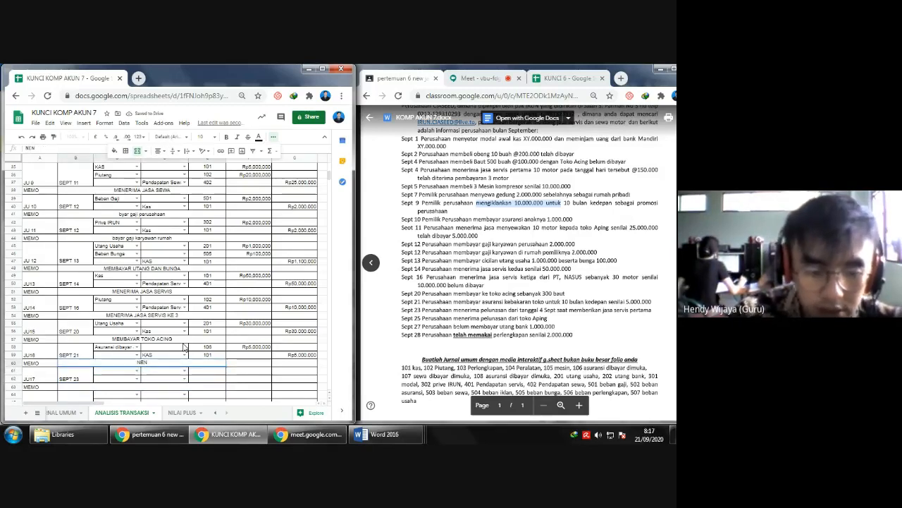
pyautogui.press('BackSpace')
pyautogui.press('BackSpace')
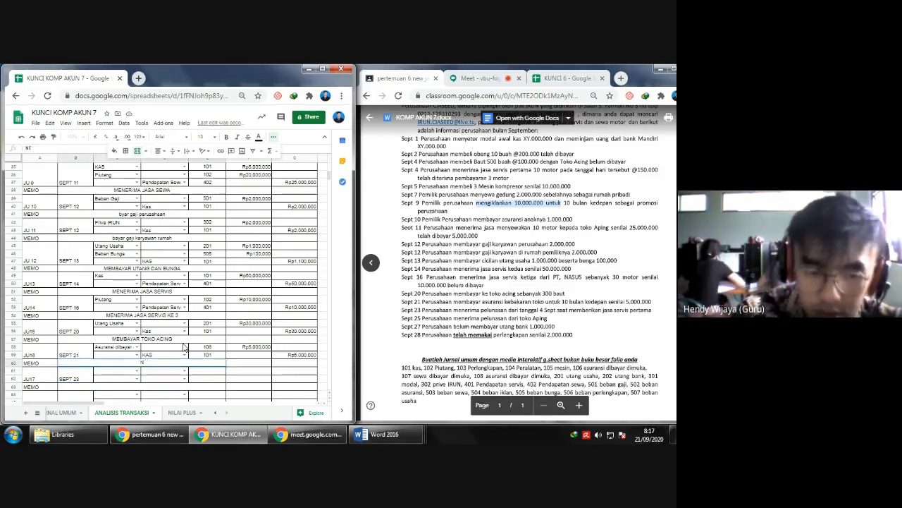
pyautogui.write('EMBAYAR AS')
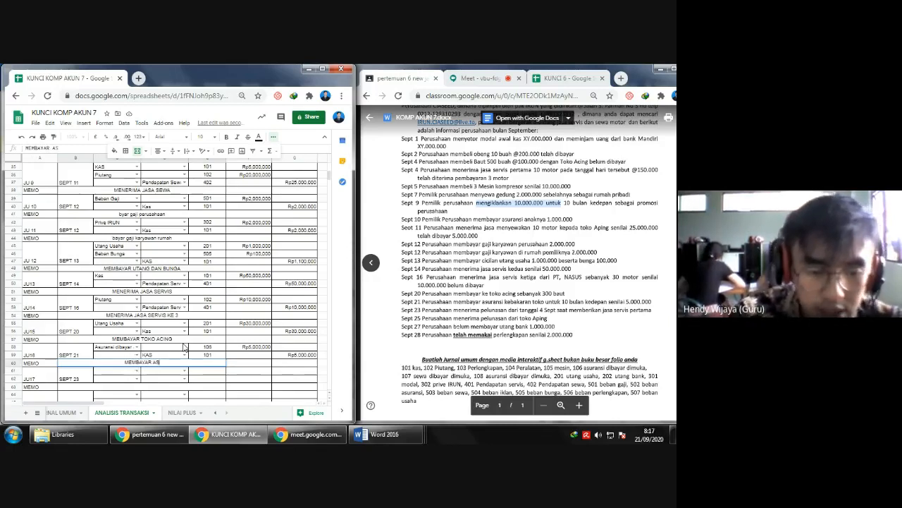
pyautogui.write('URANSI')
pyautogui.press('Return')
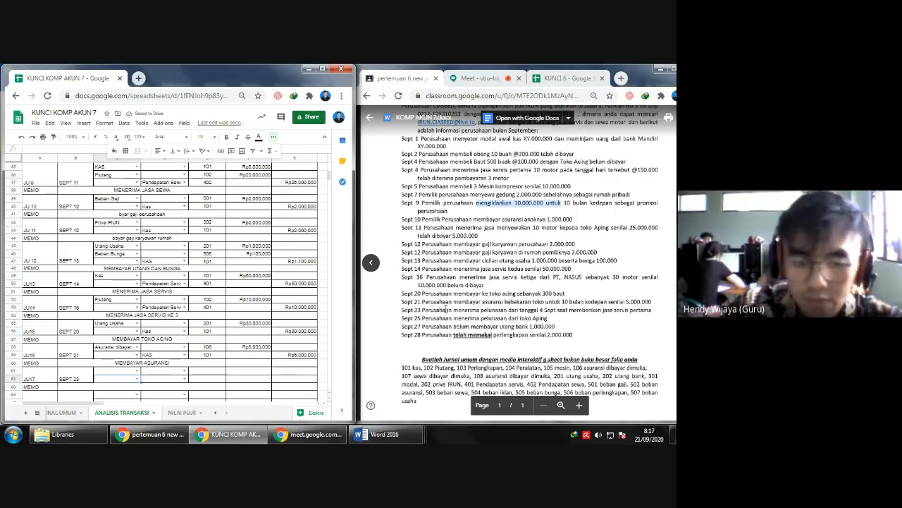
# - Set the SEPT 23 entry's debit account to Kas and its credit account to Piutang
pyautogui.scroll(-2, 111, 337)
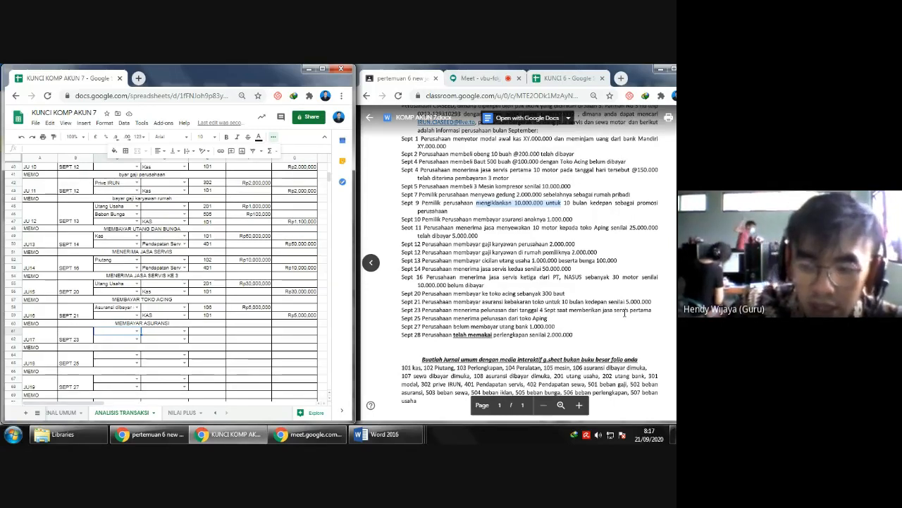
pyautogui.click(133, 333)
pyautogui.click(150, 341)
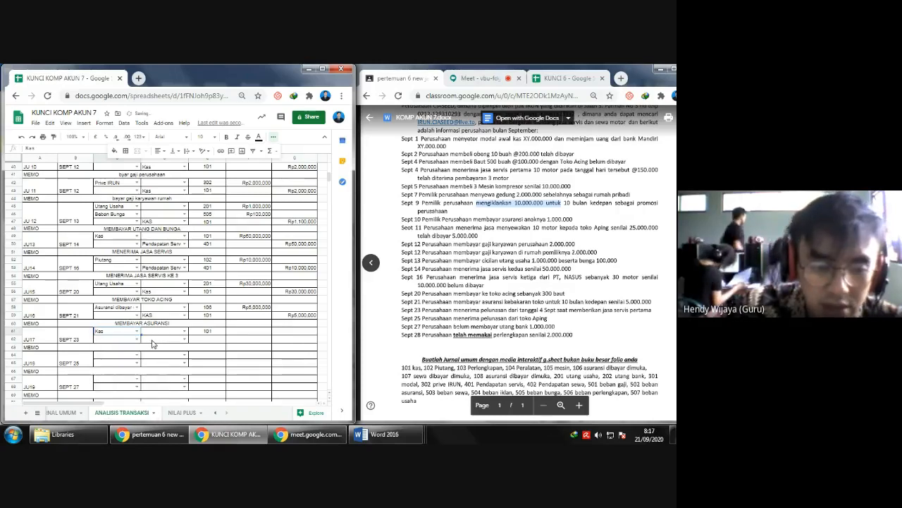
pyautogui.write('Piutang')
pyautogui.press('Down')
pyautogui.press('Return')
pyautogui.press('Right')
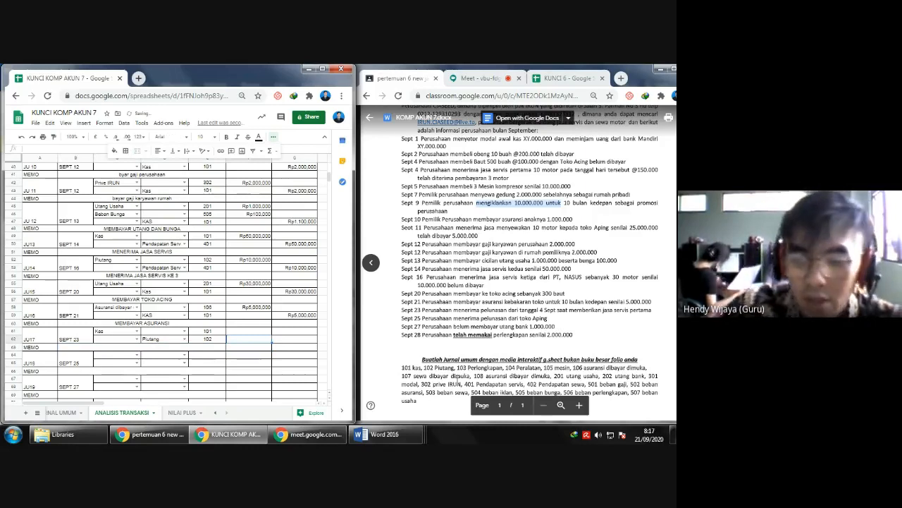
# - Look up the SEPT 4 service receivable and enter 1,050,000 as the SEPT 23 debit amount
pyautogui.scroll(1, 523, 286)
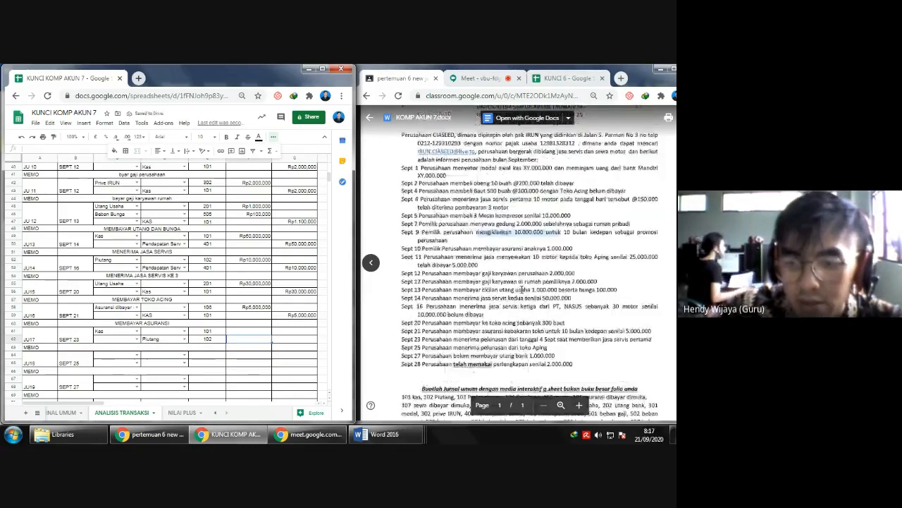
pyautogui.scroll(1, 522, 289)
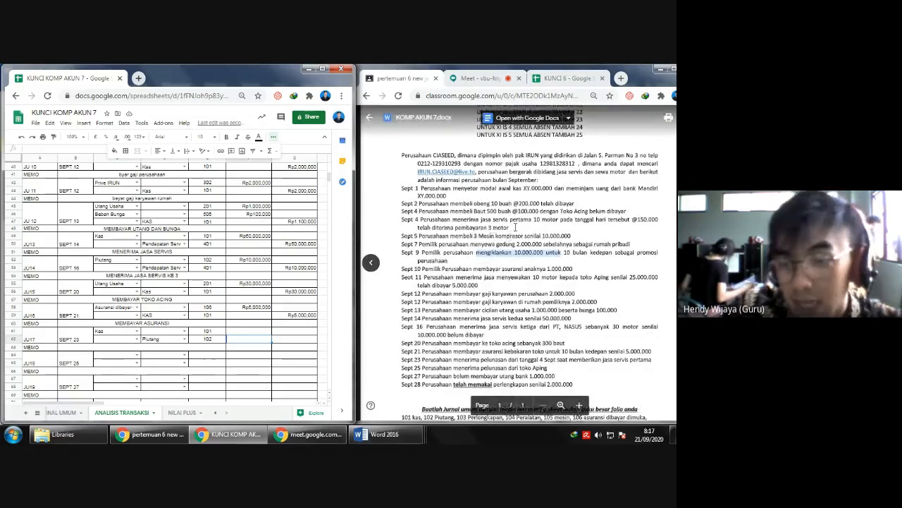
pyautogui.click(261, 328)
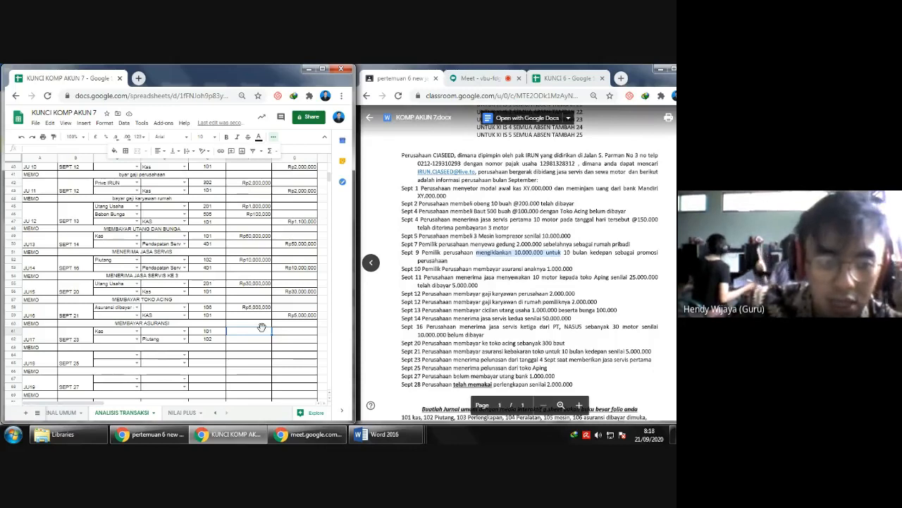
pyautogui.scroll(6, 261, 327)
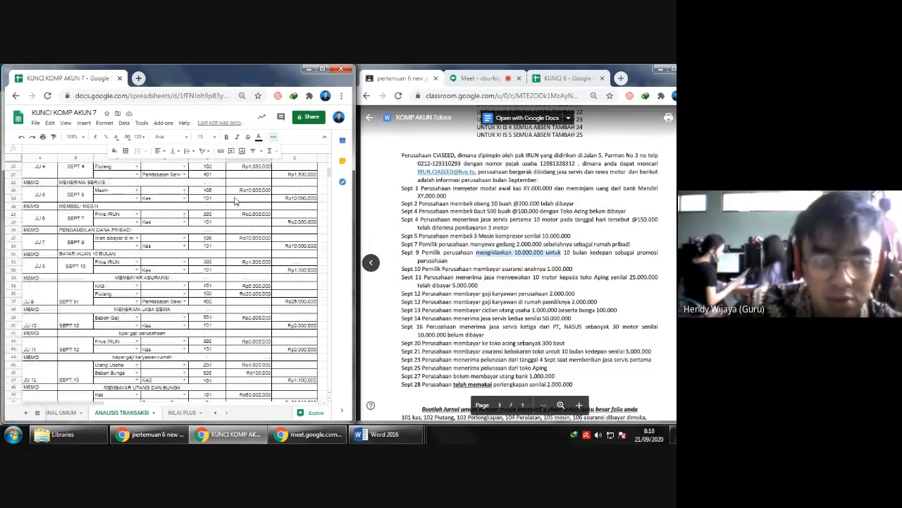
pyautogui.scroll(1, 240, 211)
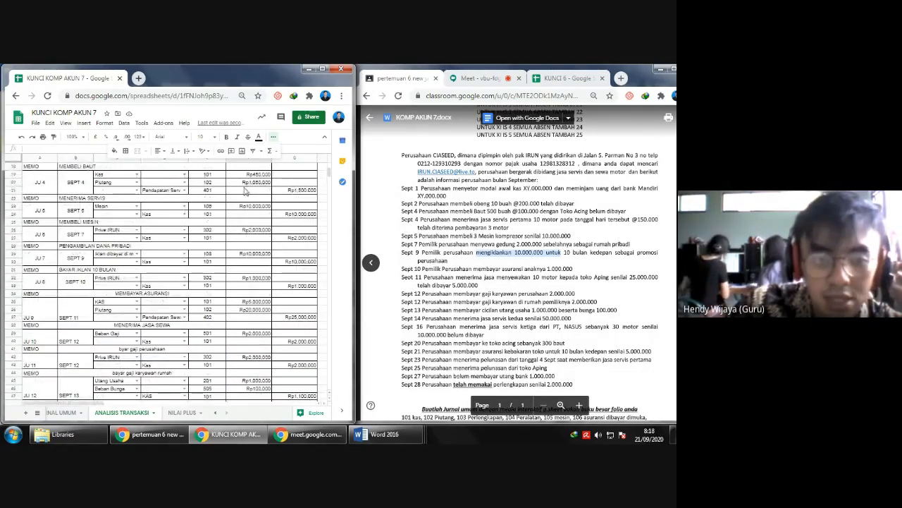
pyautogui.scroll(-8, 258, 295)
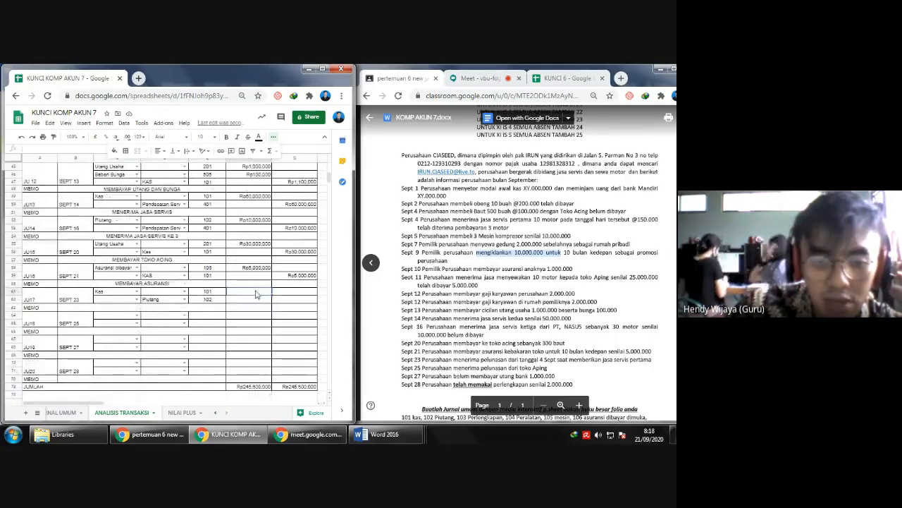
pyautogui.write('1050000')
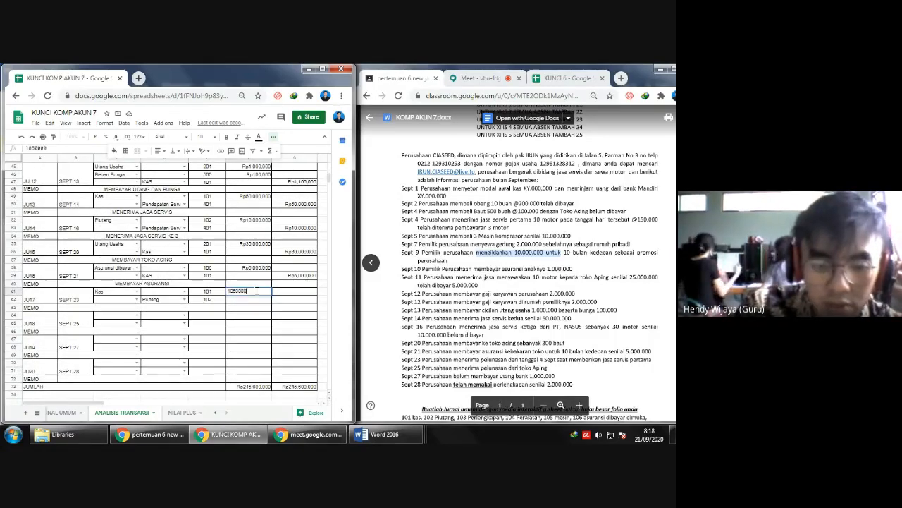
pyautogui.press('Return')
# - Link the SEPT 23 credit amount to the entry's debit amount cell with a formula
pyautogui.press('Right')
pyautogui.write('=')
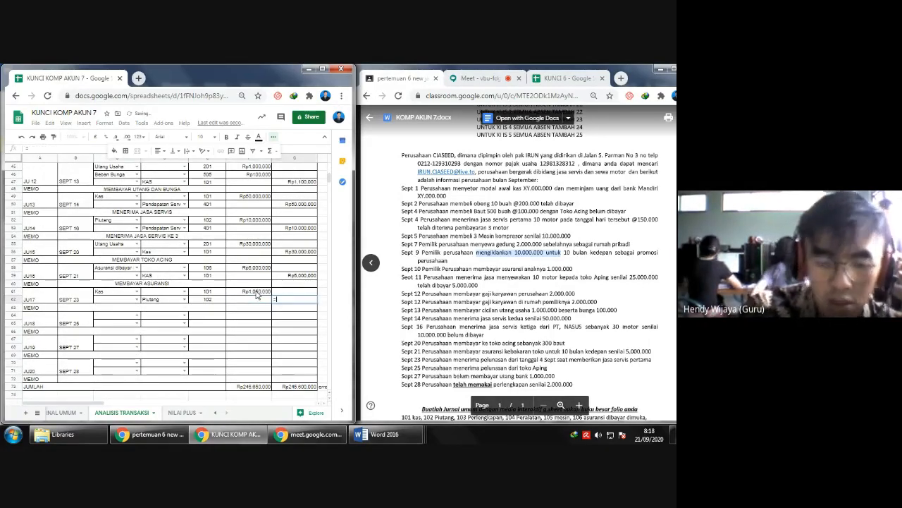
pyautogui.press('Left')
pyautogui.press('Up')
pyautogui.press('Return')
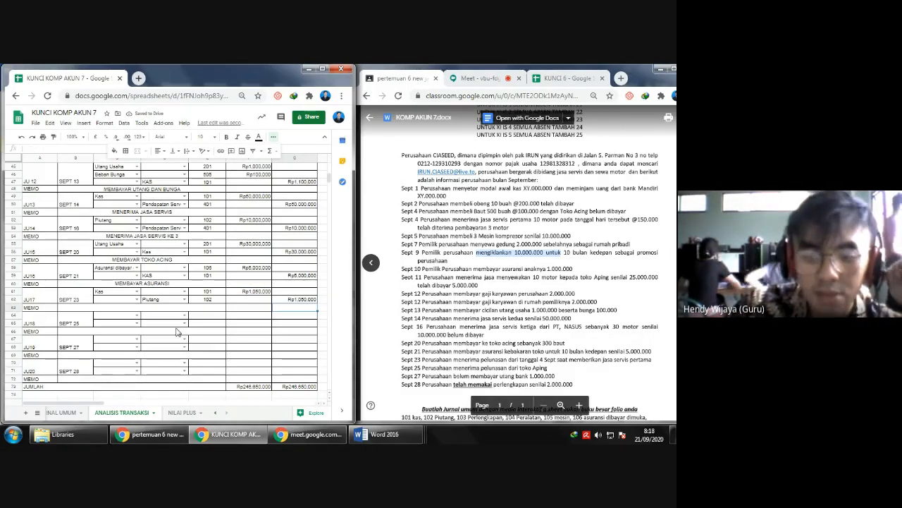
# - Set the SEPT 25 entry's debit account to Kas and its credit account to Piutang
pyautogui.click(136, 315)
pyautogui.click(113, 325)
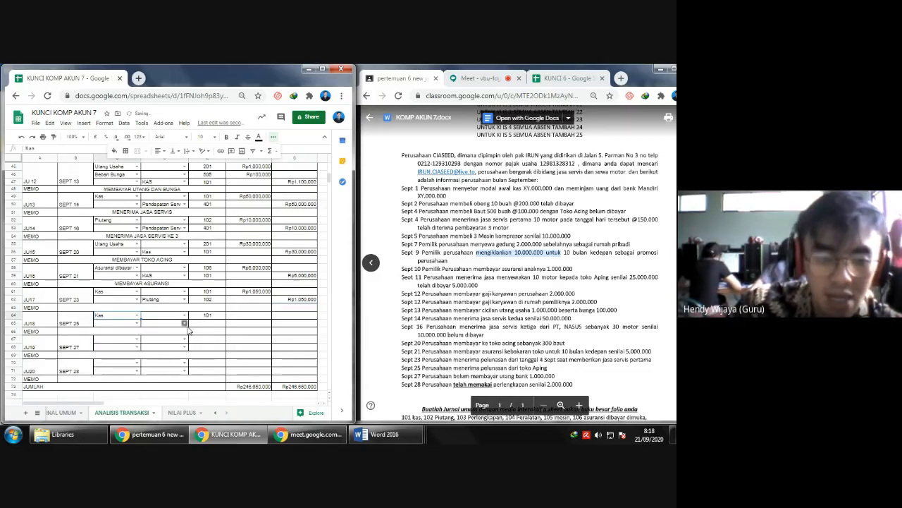
pyautogui.click(185, 322)
pyautogui.click(153, 342)
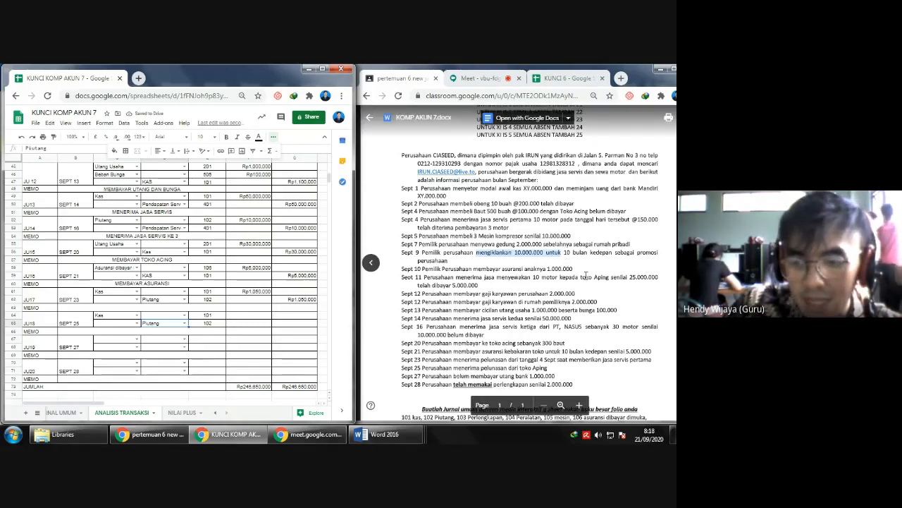
# - Look up the SEPT 11 rental receivable and enter 20,000,000 as the SEPT 25 debit amount
pyautogui.scroll(1, 159, 265)
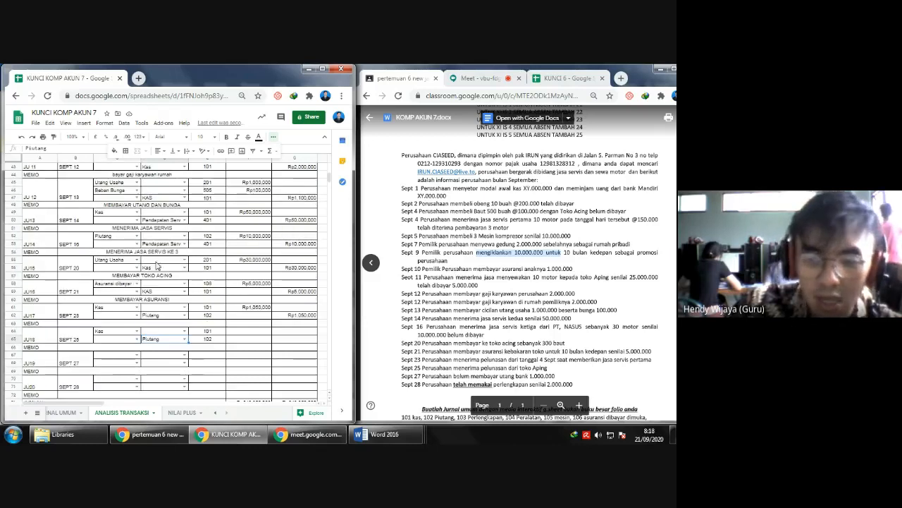
pyautogui.moveTo(403, 277); pyautogui.dragTo(478, 285)
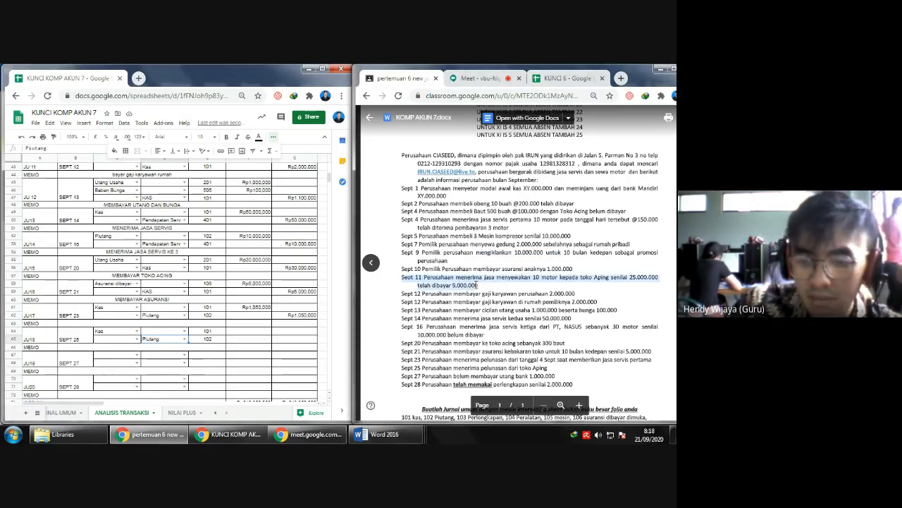
pyautogui.scroll(5, 143, 302)
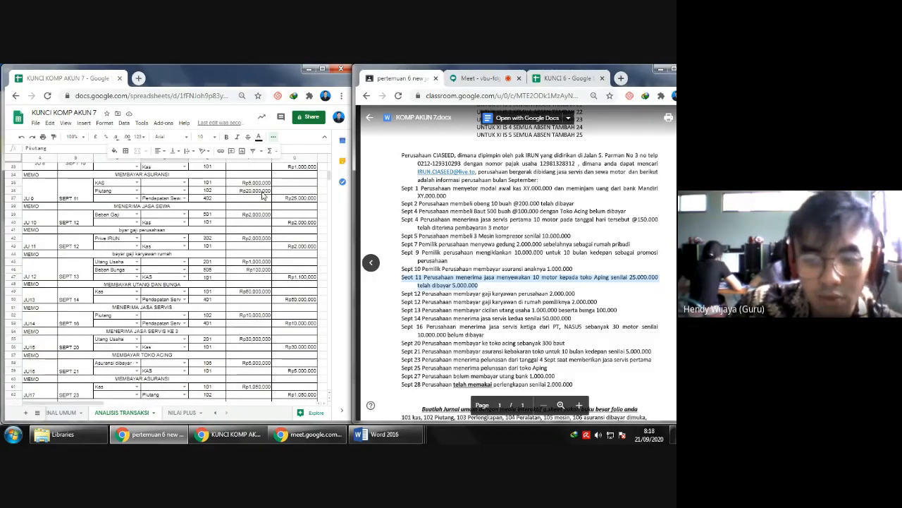
pyautogui.scroll(-8, 262, 196)
pyautogui.click(249, 235)
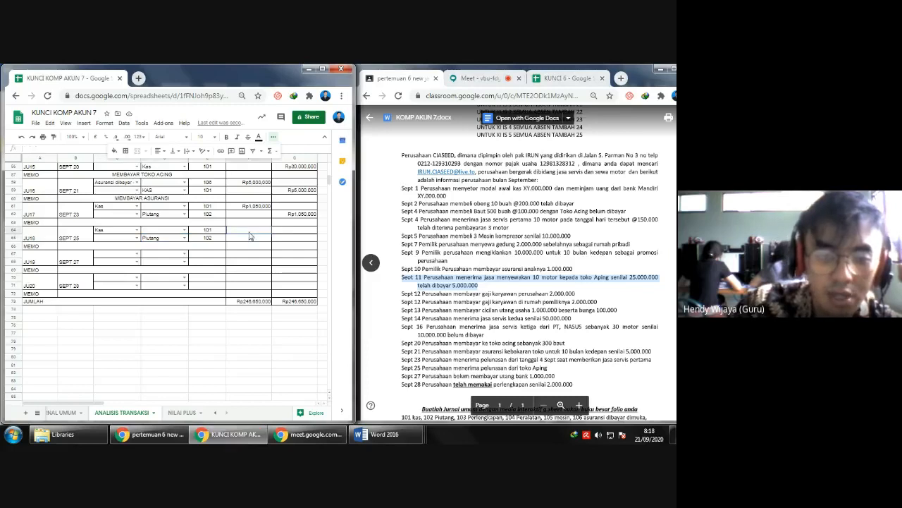
pyautogui.click(249, 231)
pyautogui.write('2000000')
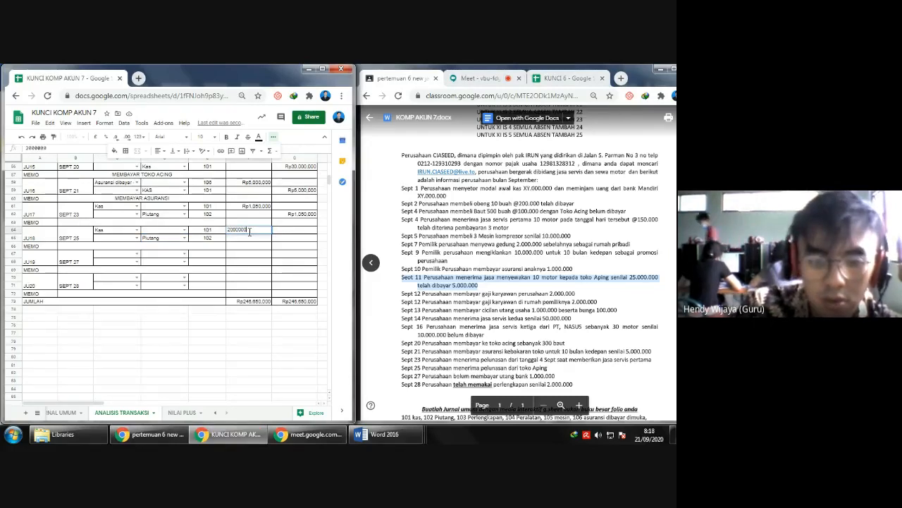
pyautogui.press('Return')
# - Enter 20,000,000 as the credit amount of the SEPT 25 entry's Piutang line
pyautogui.press('Down')
pyautogui.press('Right')
pyautogui.write('20.000.000')
pyautogui.press('Return')
pyautogui.press('Down')
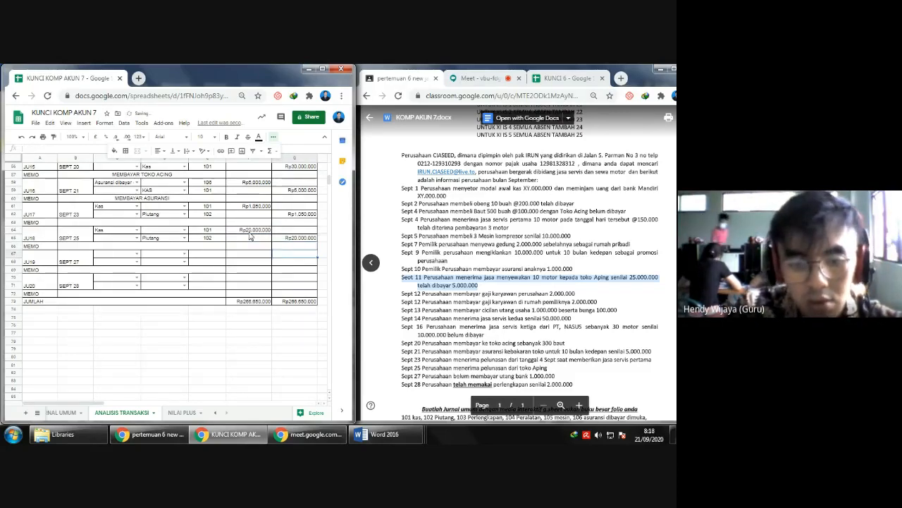
# - Set the SEPT 27 entry's credit account to Utang Bank and its debit account to Beban Usaha
pyautogui.press('Right')
pyautogui.press('Left')
pyautogui.press('Left')
pyautogui.press('Left')
pyautogui.press('Left')
pyautogui.press('Left')
pyautogui.press('Left')
pyautogui.press('Left')
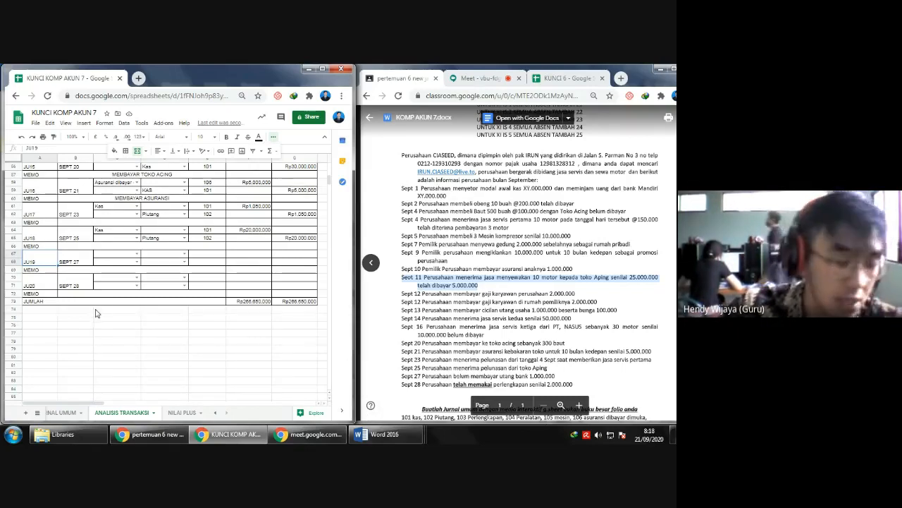
pyautogui.click(184, 262)
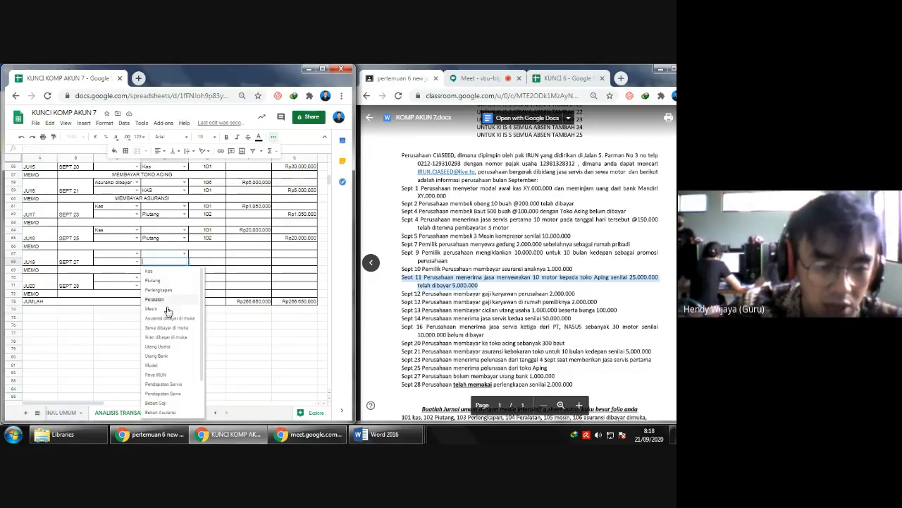
pyautogui.click(156, 359)
pyautogui.click(134, 253)
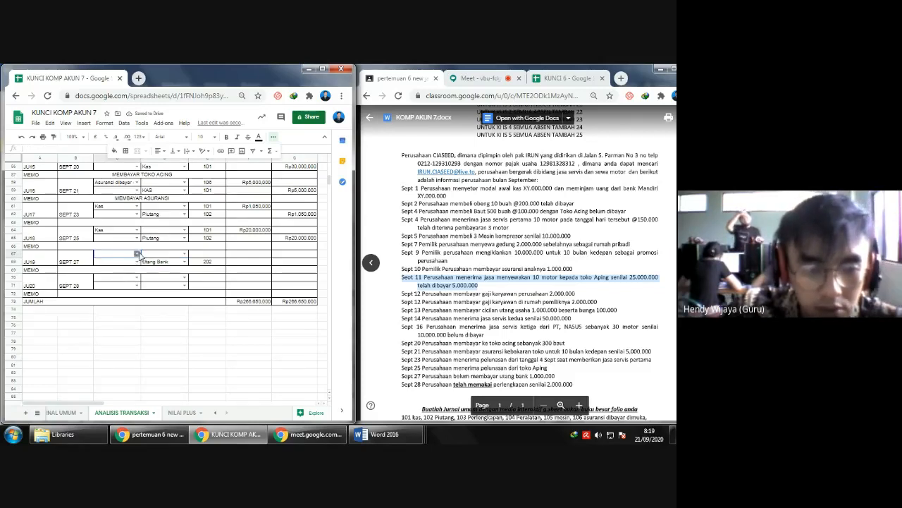
pyautogui.click(138, 253)
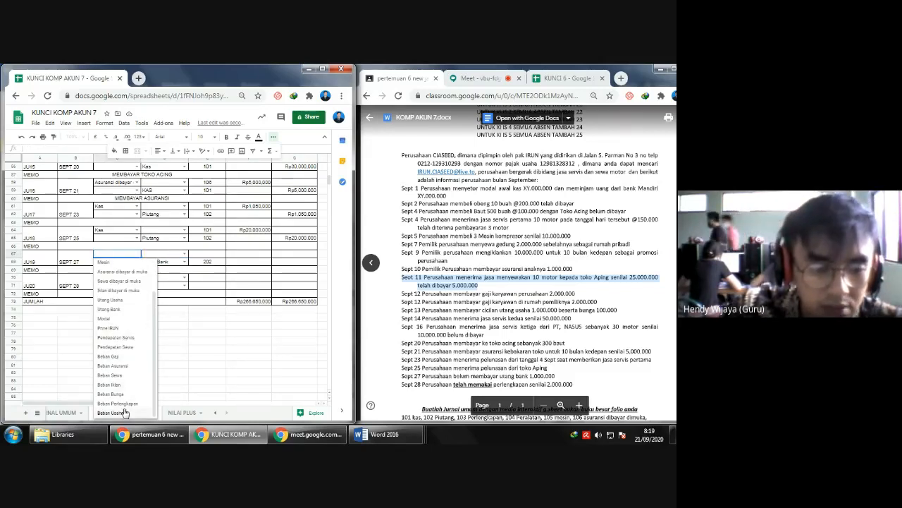
pyautogui.click(124, 411)
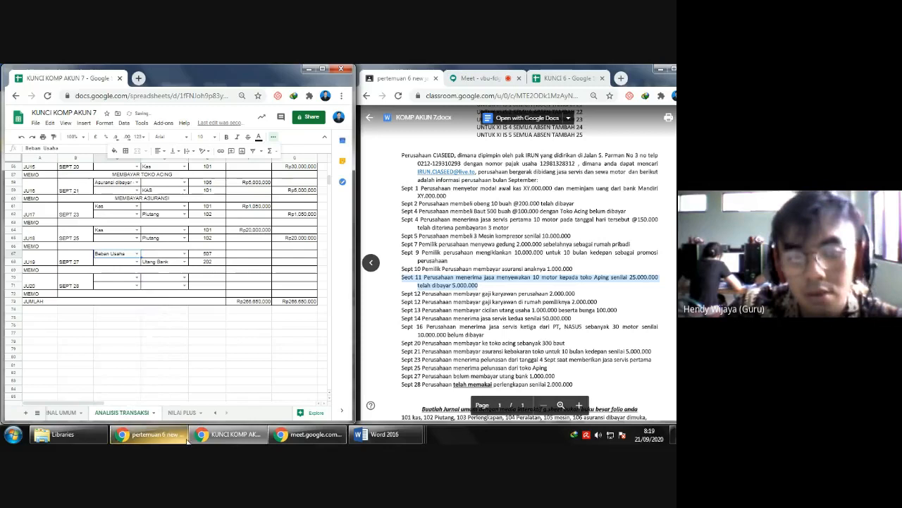
# - Enter 1,000,000 as both the debit and the credit amount of the SEPT 27 entry
pyautogui.click(454, 376)
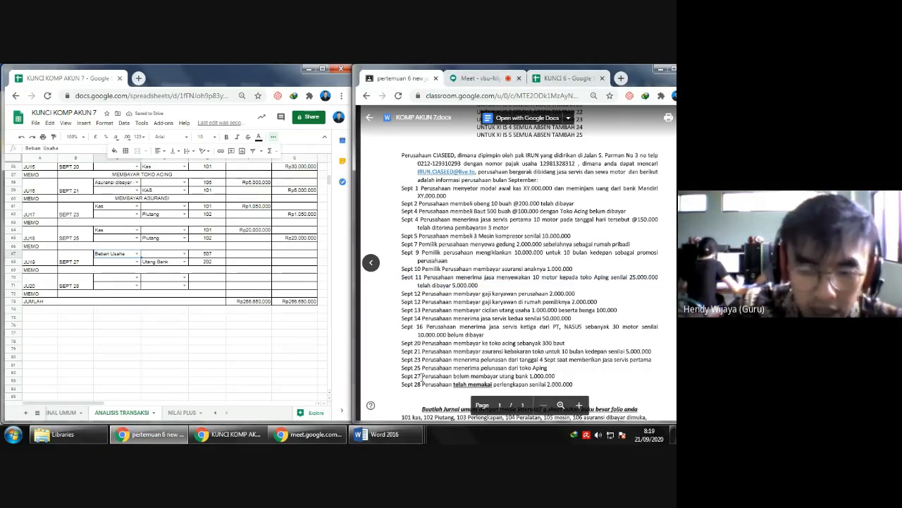
pyautogui.click(255, 255)
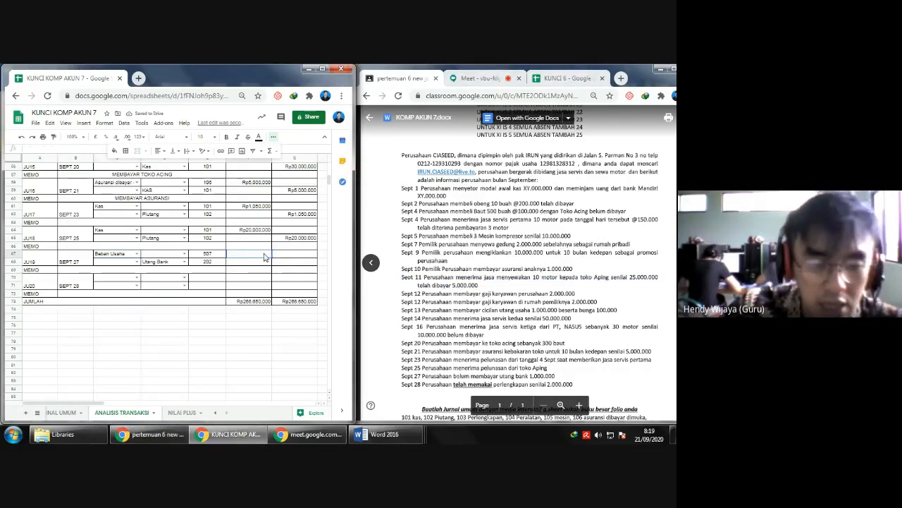
pyautogui.write('1,')
pyautogui.write('000,000')
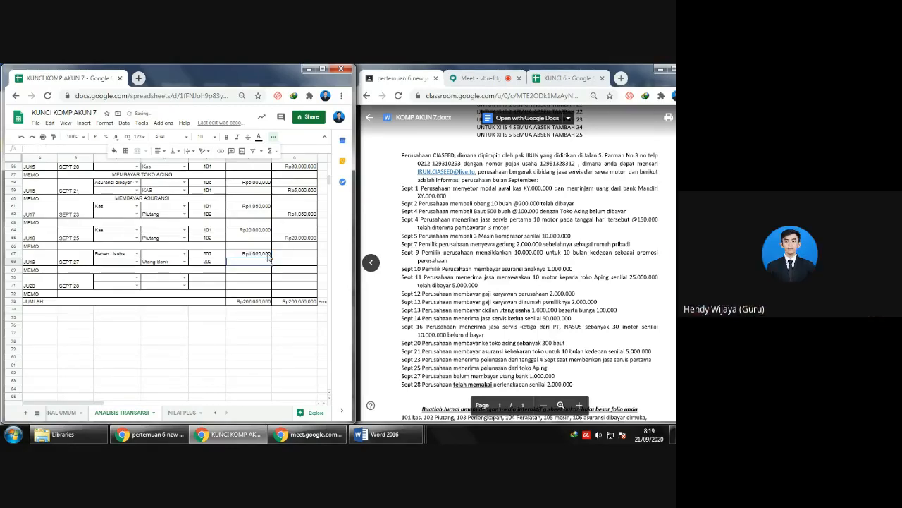
pyautogui.press('Return')
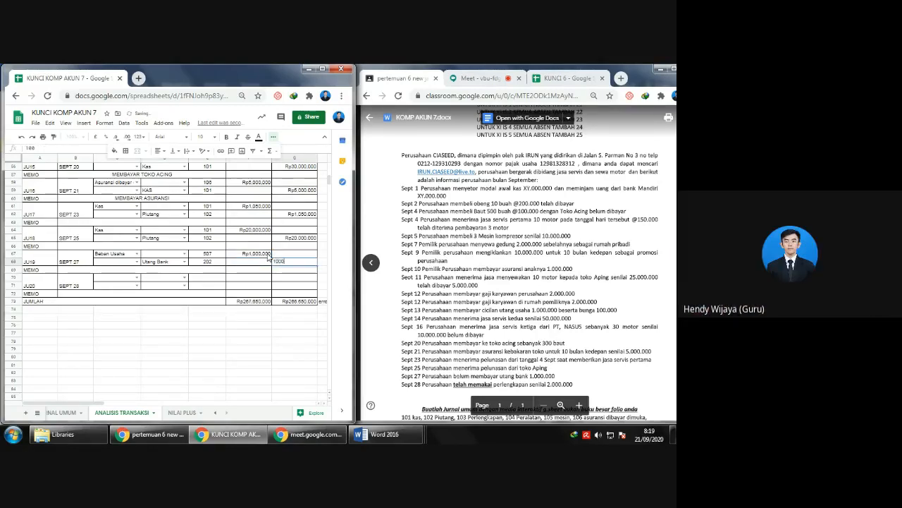
pyautogui.write('1000000')
pyautogui.press('Return')
pyautogui.press('Tab')
pyautogui.press('Tab')
pyautogui.press('Tab')
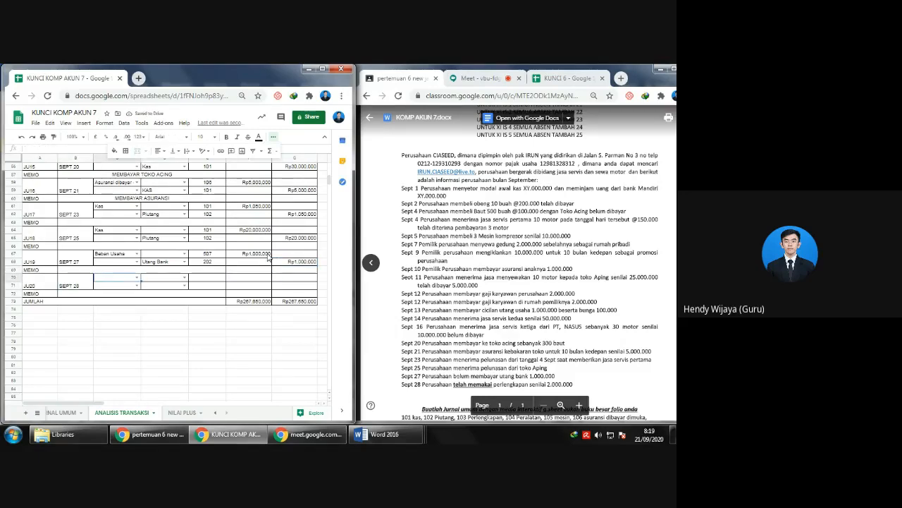
# - Enter MENERIMA PELUNASAN as the memo of the SEPT 23 entry
pyautogui.press('Up')
pyautogui.press('Up')
pyautogui.press('Up')
pyautogui.press('Up')
pyautogui.press('Up')
pyautogui.press('Up')
pyautogui.press('Up')
pyautogui.write('MEMERIMAA')
pyautogui.press('BackSpace')
pyautogui.write('PELUNASAN')
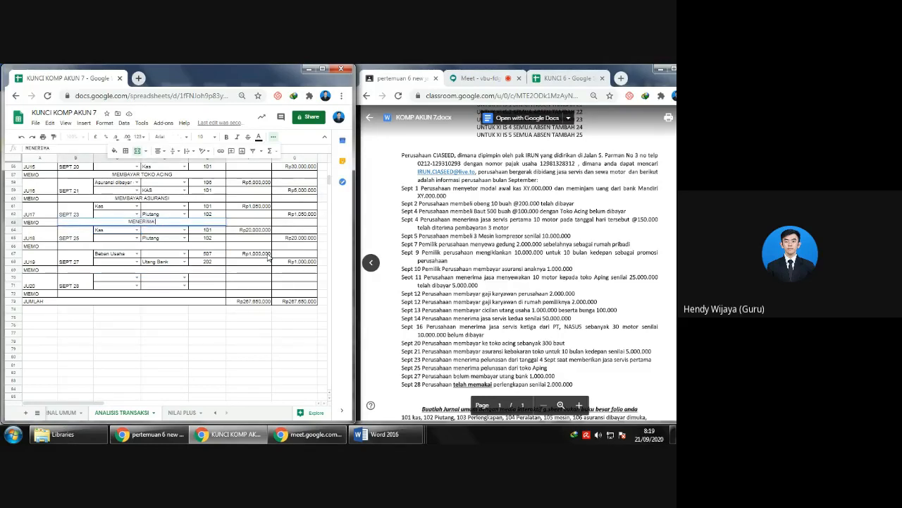
pyautogui.press('Return')
# - Fill in the SEPT 25 entry's memo with MENERIMA PELUNASAN
pyautogui.press('Down')
pyautogui.press('Down')
pyautogui.press('Left')
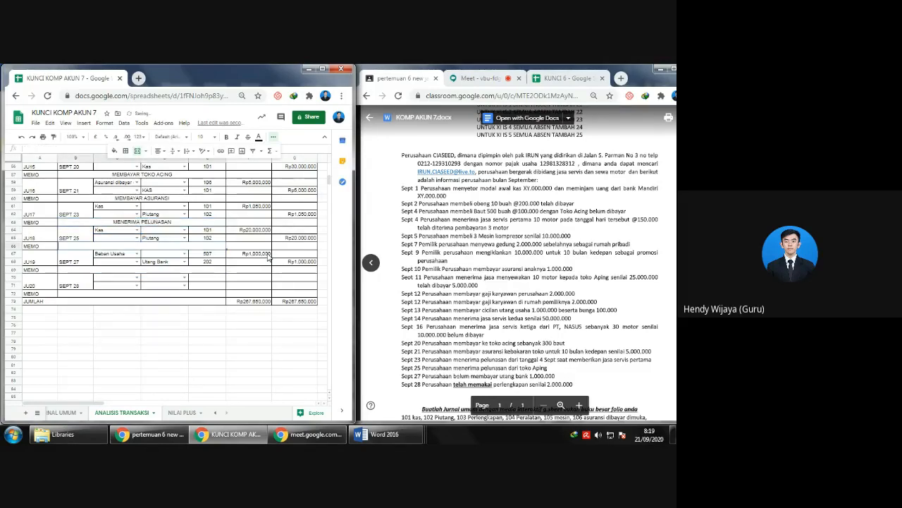
pyautogui.write('MENERIMA PELUNASAN')
pyautogui.press('Return')
# - Enter BELUM MEMBAYAR as the memo of the SEPT 27 entry
pyautogui.press('Down')
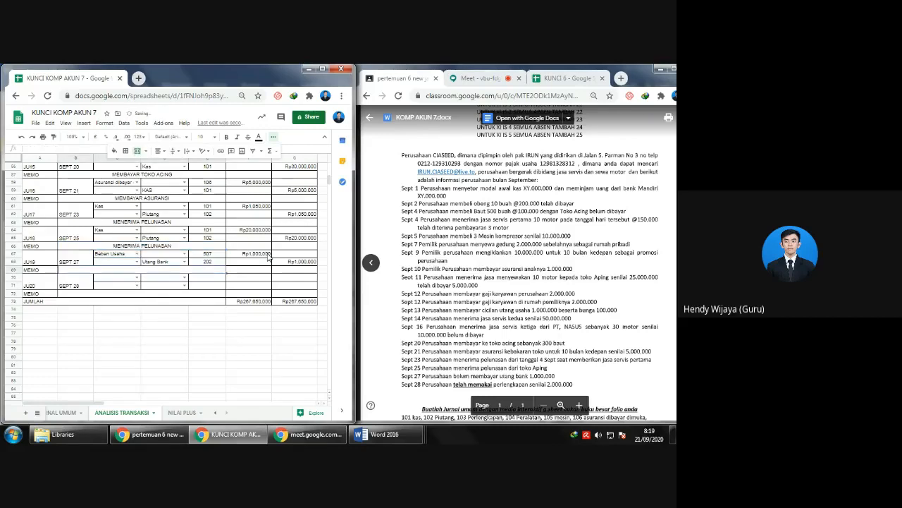
pyautogui.write('ME')
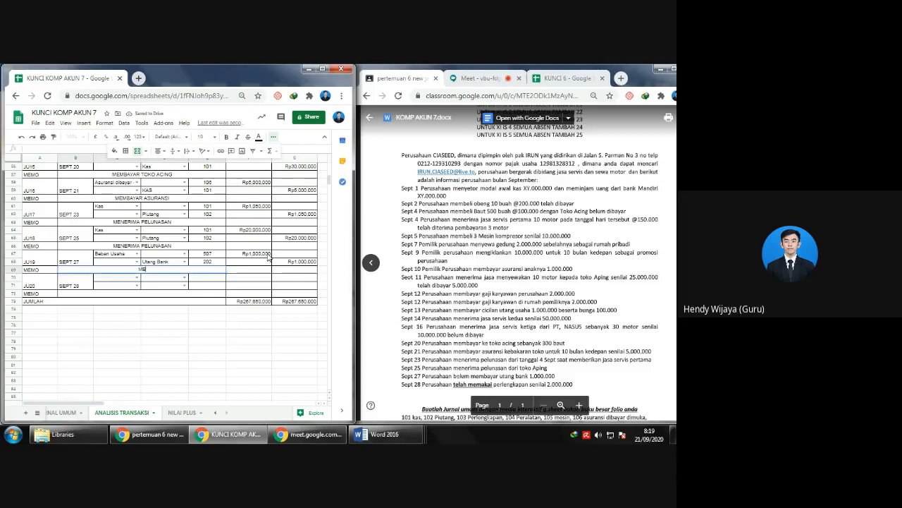
pyautogui.press('BackSpace')
pyautogui.write('BAYAR')
pyautogui.press('Return')
# - Set the SEPT 28 entry's debit account to Beban Perlengkapan and its credit account to Perlengkapan
pyautogui.press('Down')
pyautogui.press('Down')
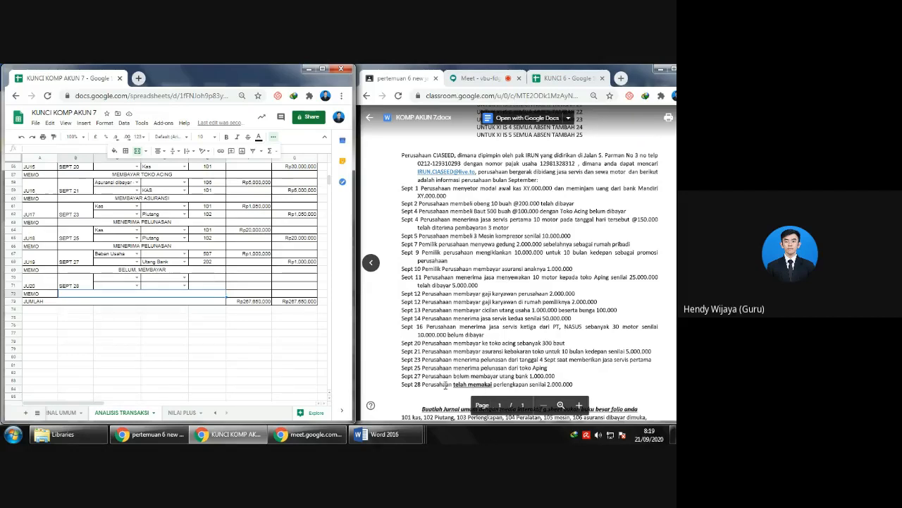
pyautogui.click(138, 279)
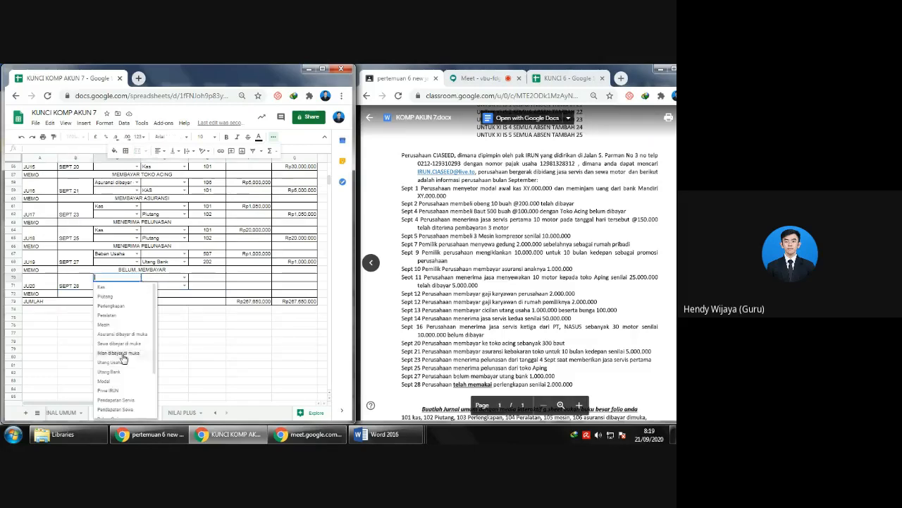
pyautogui.scroll(-3, 131, 356)
pyautogui.click(138, 402)
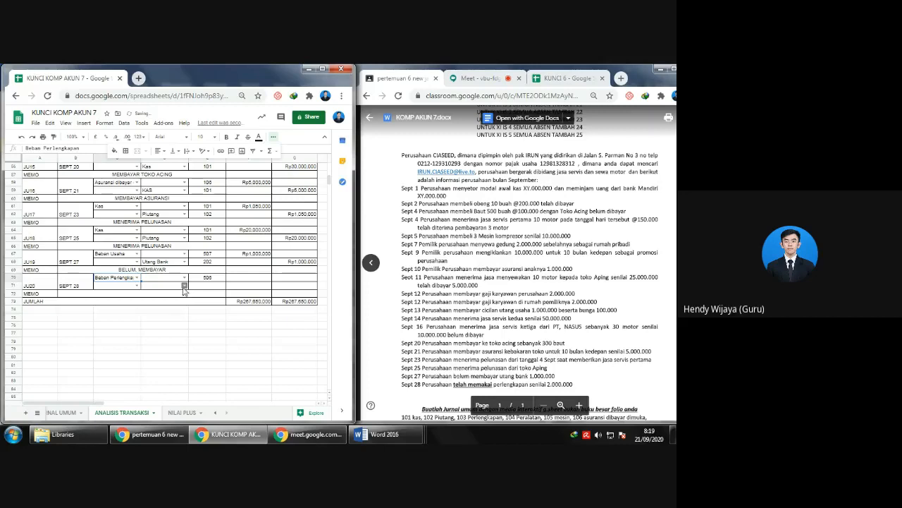
pyautogui.click(185, 285)
pyautogui.click(170, 316)
# - Enter 2,000,000 as both the debit and the credit amount of the SEPT 28 entry
pyautogui.click(248, 279)
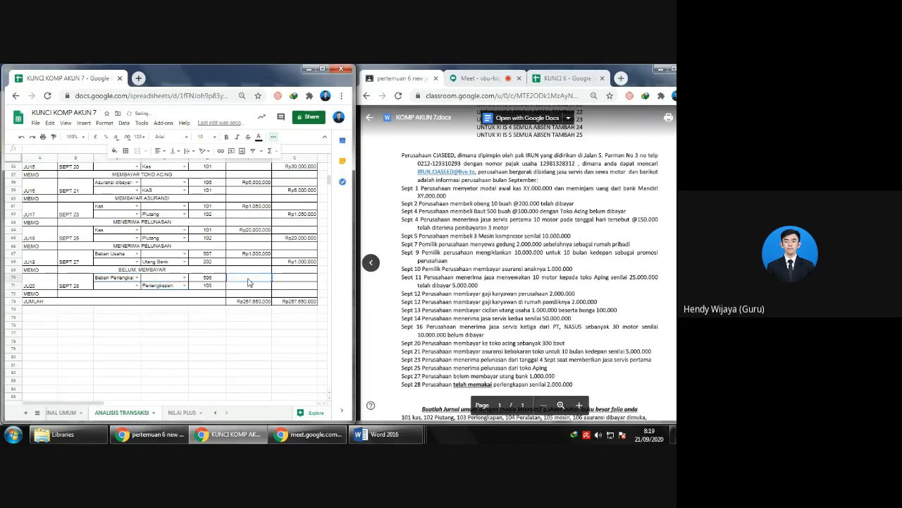
pyautogui.write('2.000.000')
pyautogui.press('Return')
pyautogui.write('2.000.00')
pyautogui.write('0')
pyautogui.press('Return')
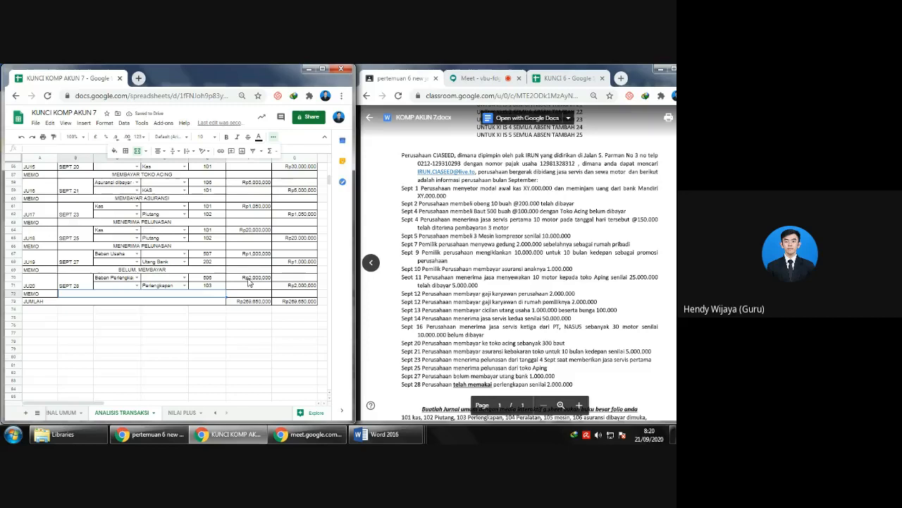
# - Enter PERLENGKPAN TERPAKAI as the memo of the SEPT 28 entry
pyautogui.write('PERLENGKAPAN TERPAKAI')
pyautogui.press('Return')
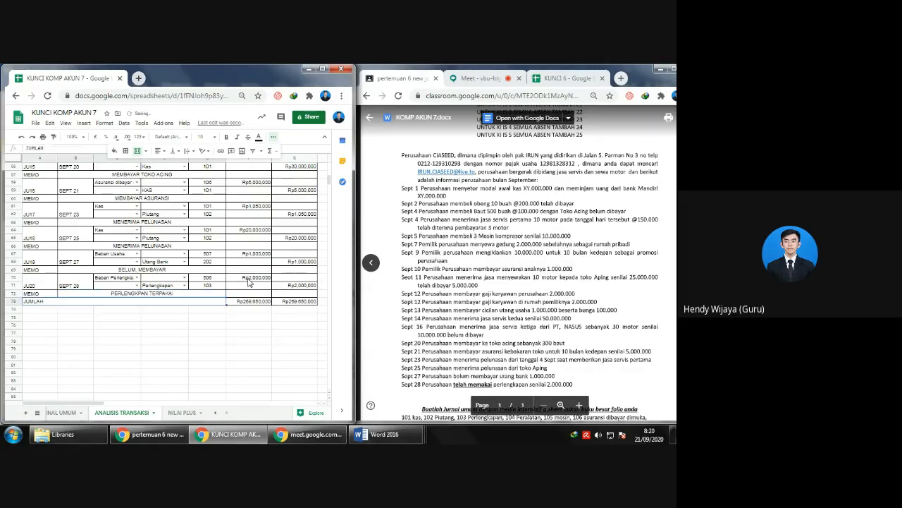
# - Show the Google Meet call beside the spreadsheet and review the journal from the company header to the JUMLAH row
pyautogui.scroll(8, 262, 289)
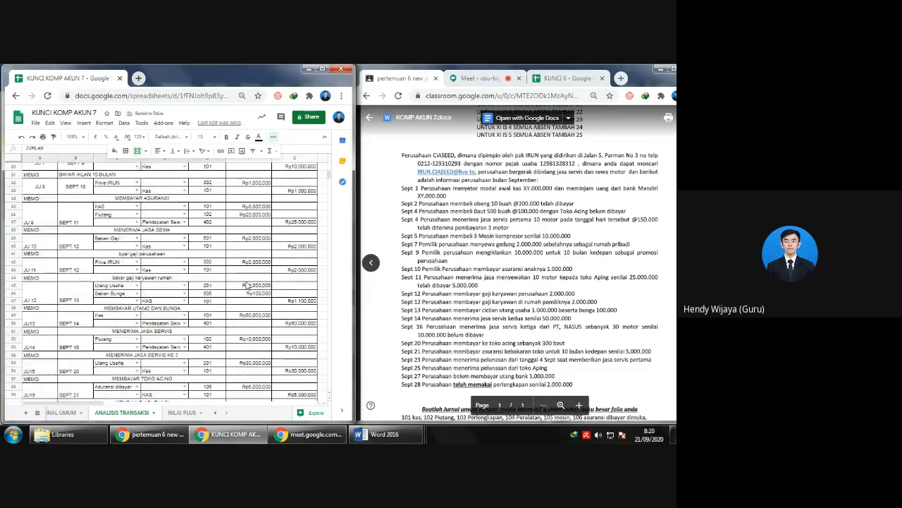
pyautogui.scroll(6, 302, 320)
pyautogui.click(476, 78)
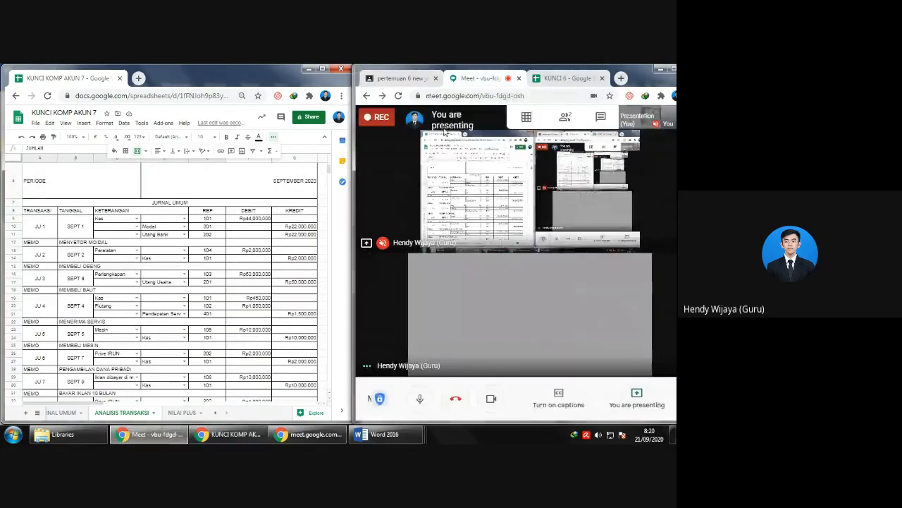
pyautogui.scroll(-2, 176, 246)
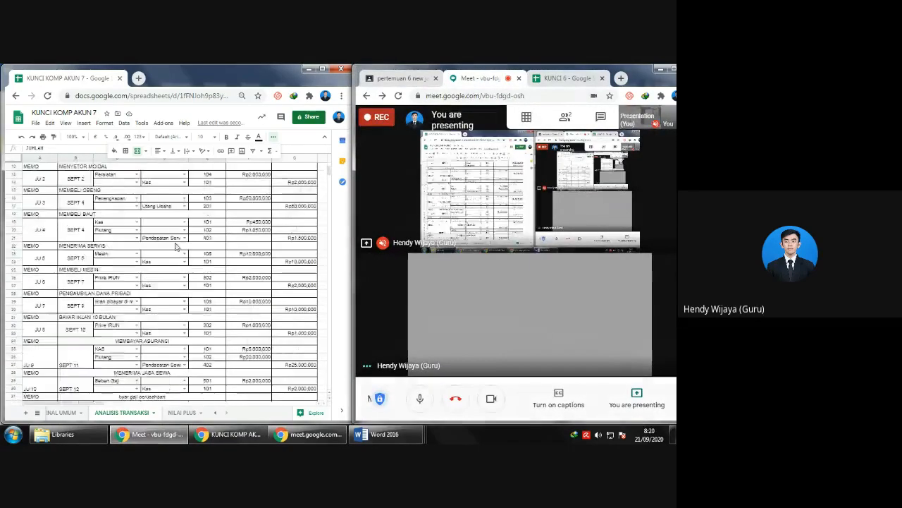
pyautogui.scroll(-10, 212, 274)
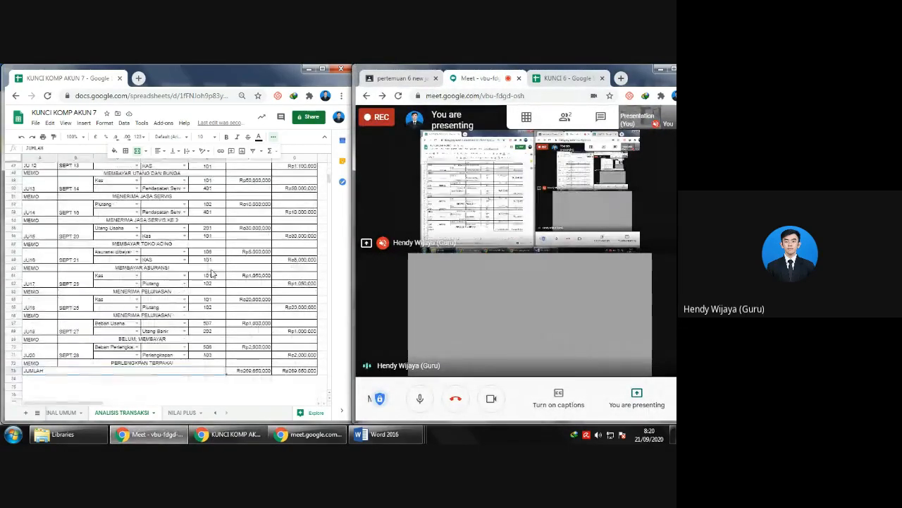
pyautogui.scroll(12, 212, 273)
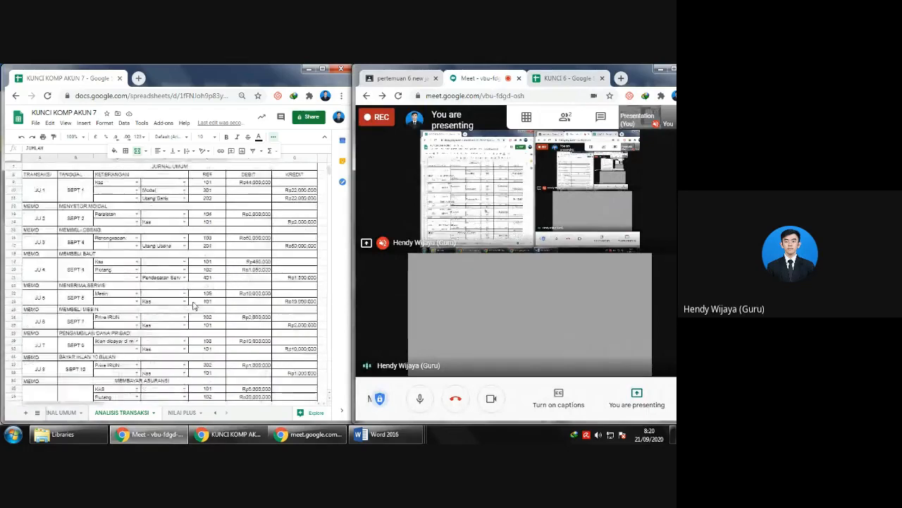
pyautogui.scroll(-7, 195, 304)
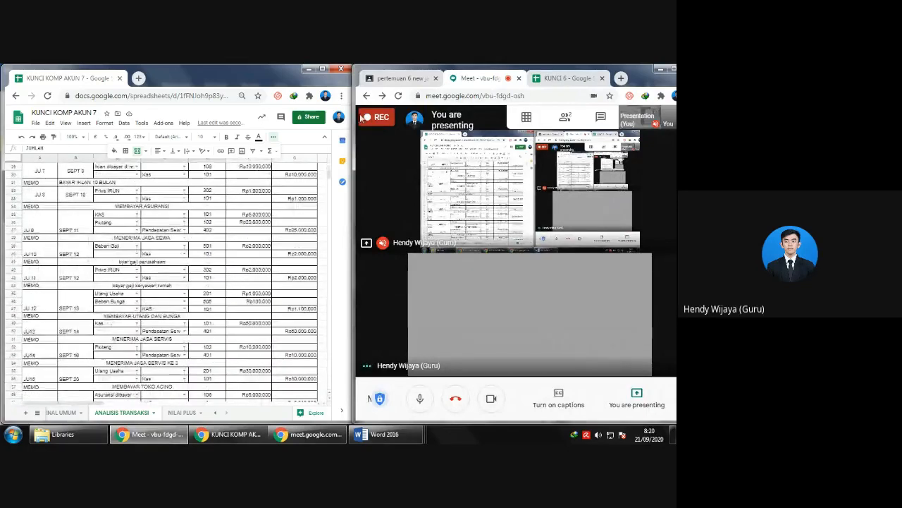
pyautogui.scroll(9, 182, 248)
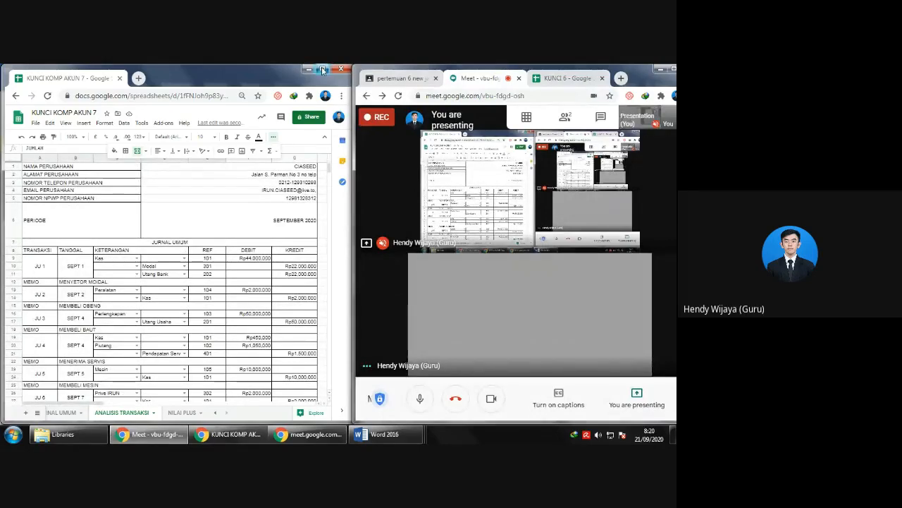
# - Maximise the spreadsheet window and check the range of the debit total's SUM formula against the first and last journal rows
pyautogui.click(322, 70)
pyautogui.scroll(-7, 257, 266)
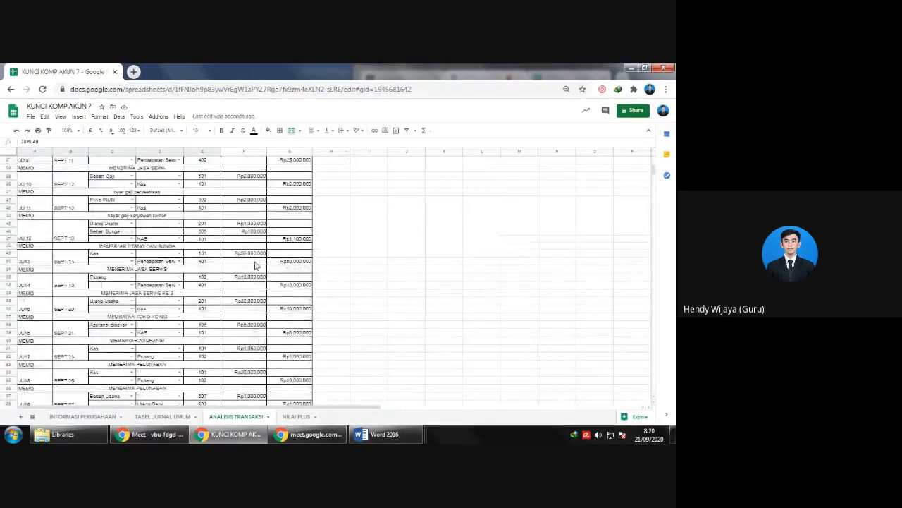
pyautogui.scroll(-5, 257, 265)
pyautogui.click(255, 334)
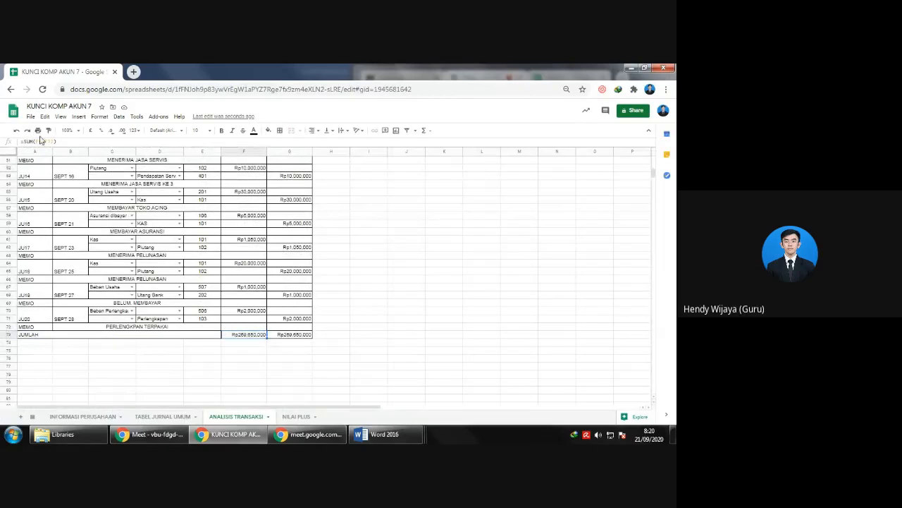
pyautogui.click(5, 328)
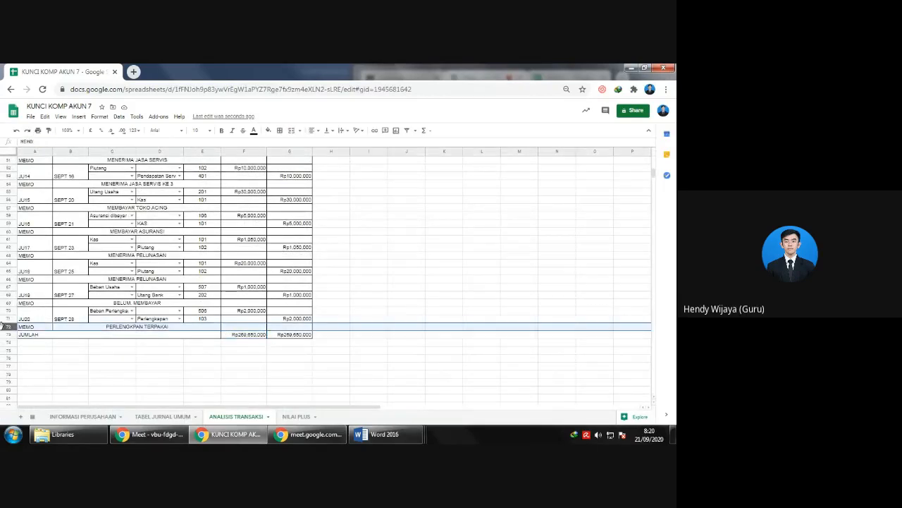
pyautogui.scroll(12, 8, 282)
pyautogui.click(9, 212)
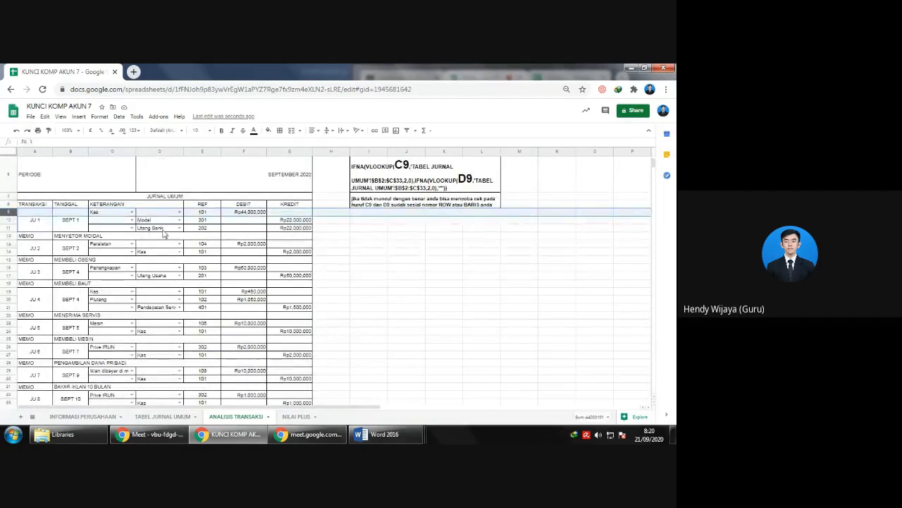
pyautogui.scroll(-13, 178, 238)
pyautogui.click(240, 320)
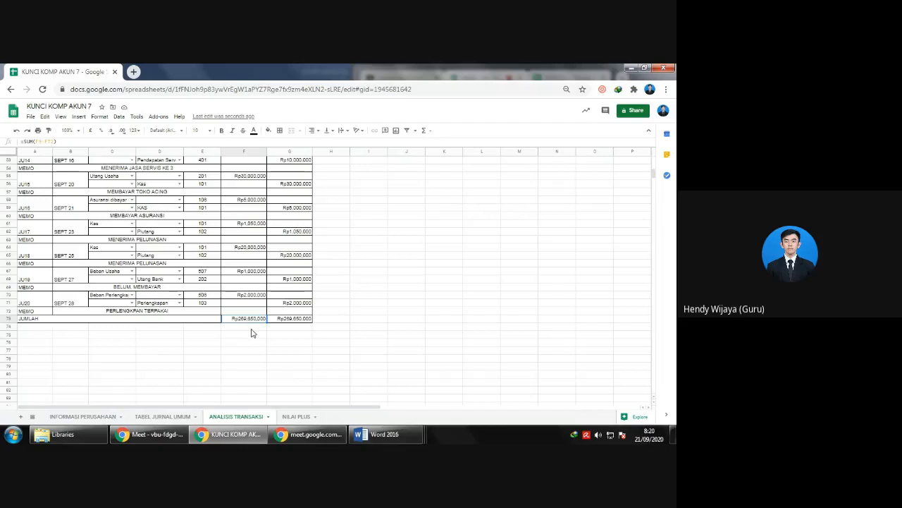
# - Review the whole journal, including the lookup formula behind the REF code of the SEPT 1 entry's Modal line
pyautogui.scroll(13, 244, 336)
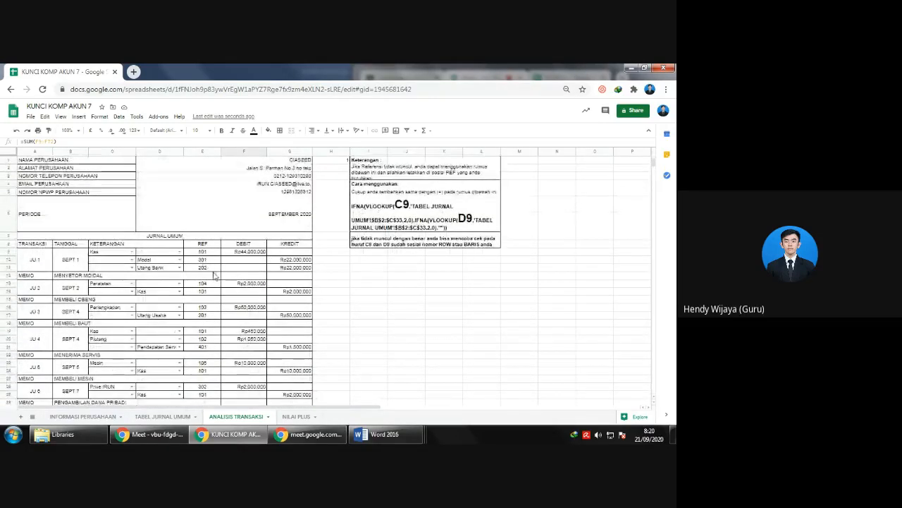
pyautogui.scroll(-8, 215, 275)
pyautogui.scroll(-5, 200, 257)
pyautogui.scroll(4, 196, 301)
pyautogui.scroll(10, 201, 293)
pyautogui.click(202, 220)
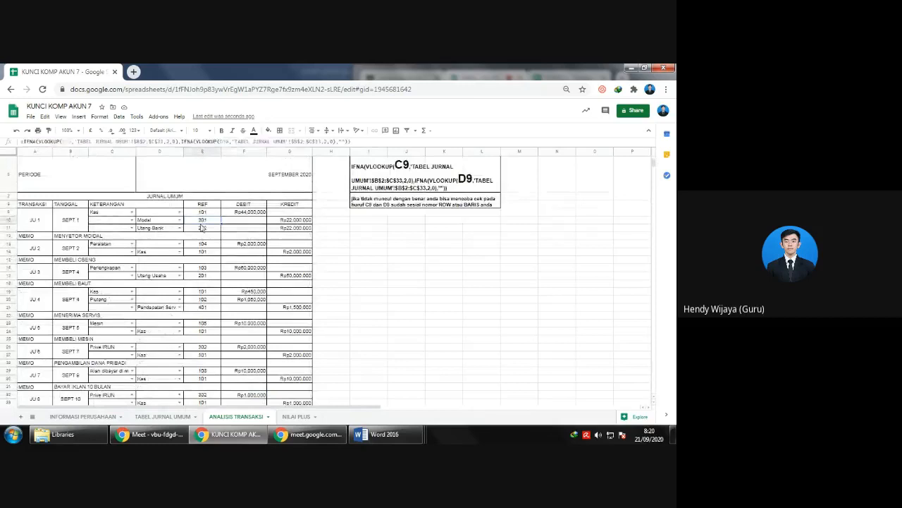
pyautogui.click(206, 264)
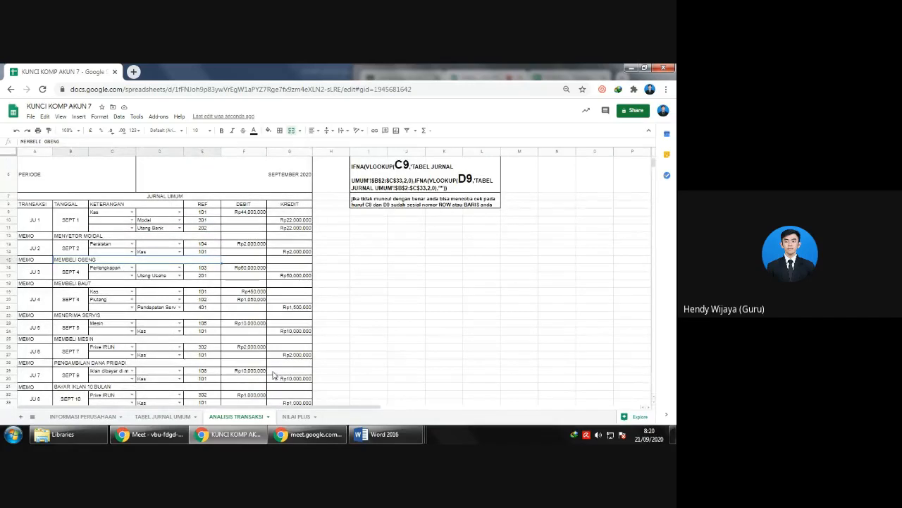
pyautogui.scroll(-15, 268, 360)
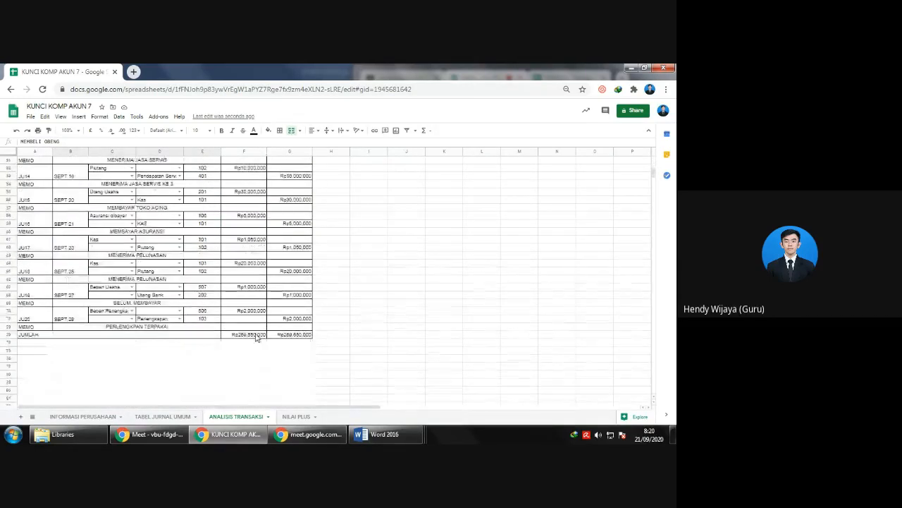
pyautogui.scroll(5, 255, 342)
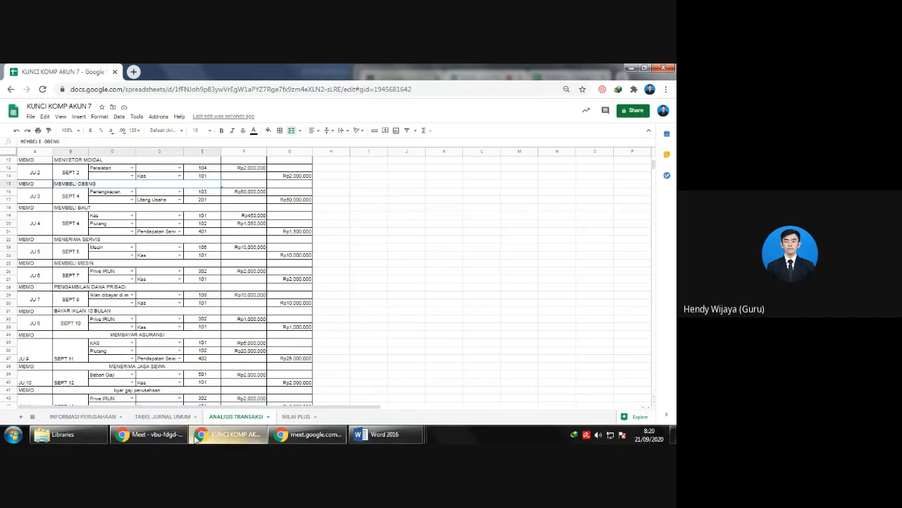
# - Switch to Google Meet, bring its whole window into view and request to stop the meeting recording
pyautogui.moveTo(162, 434)
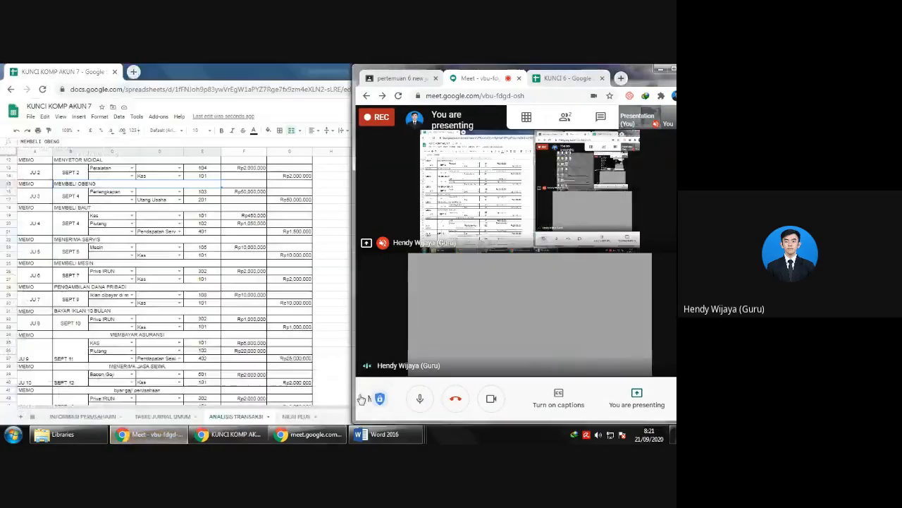
pyautogui.click(134, 395)
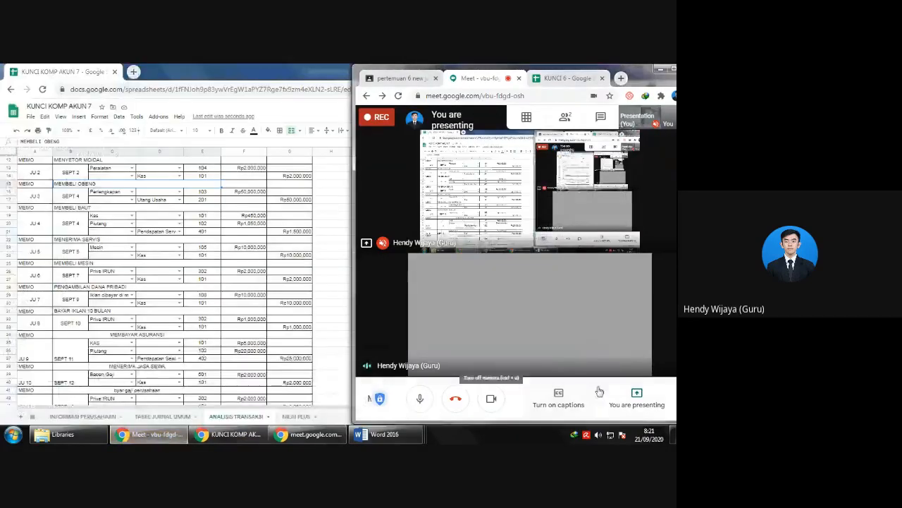
pyautogui.click(345, 215)
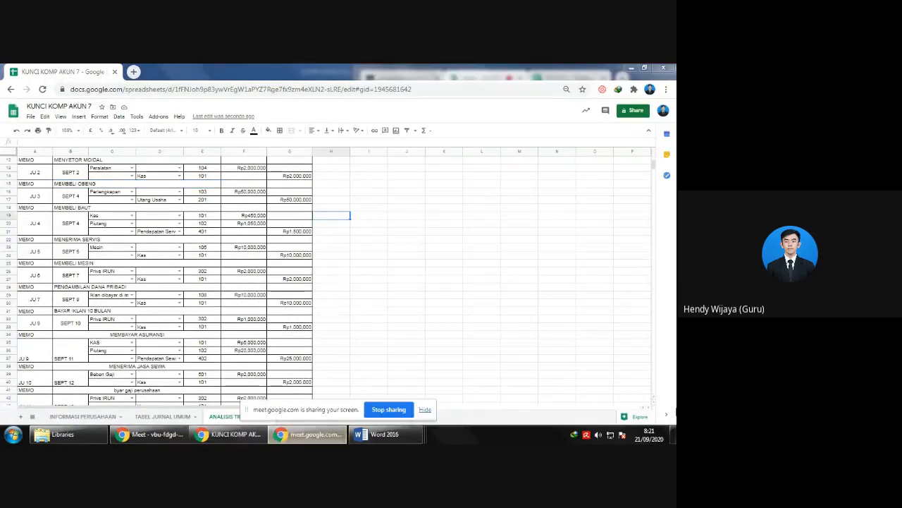
pyautogui.click(149, 434)
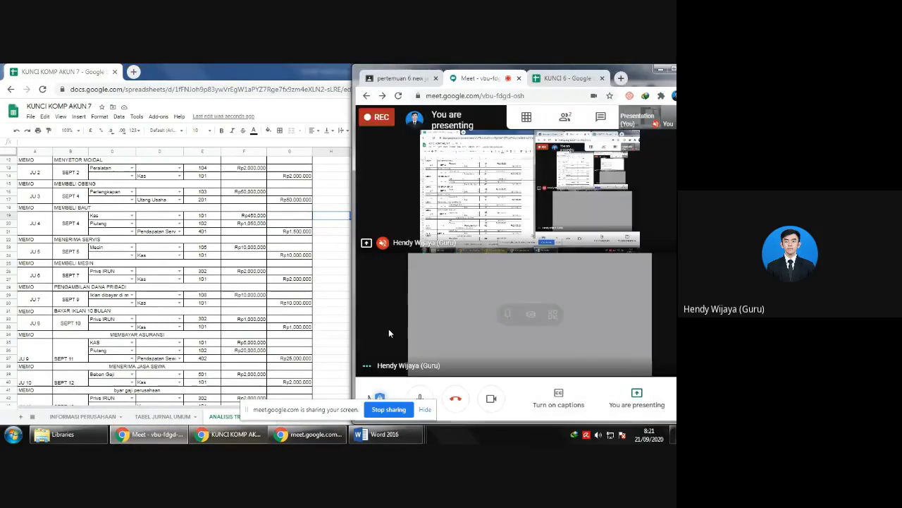
pyautogui.moveTo(352, 297); pyautogui.dragTo(246, 298)
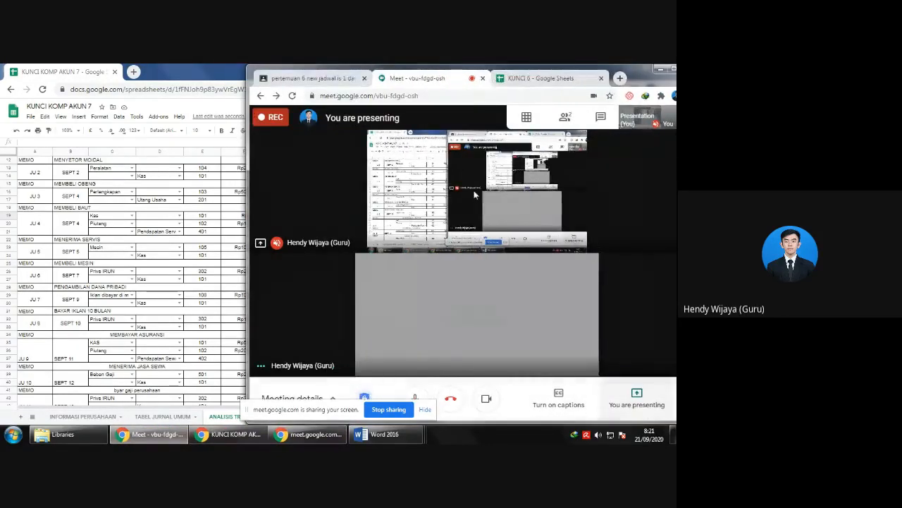
pyautogui.moveTo(638, 70); pyautogui.dragTo(602, 71)
pyautogui.click(652, 399)
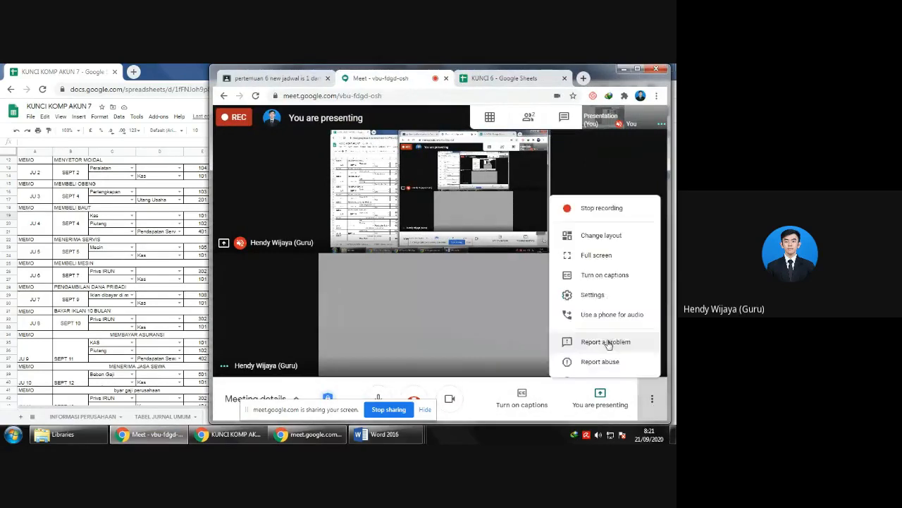
pyautogui.click(569, 183)
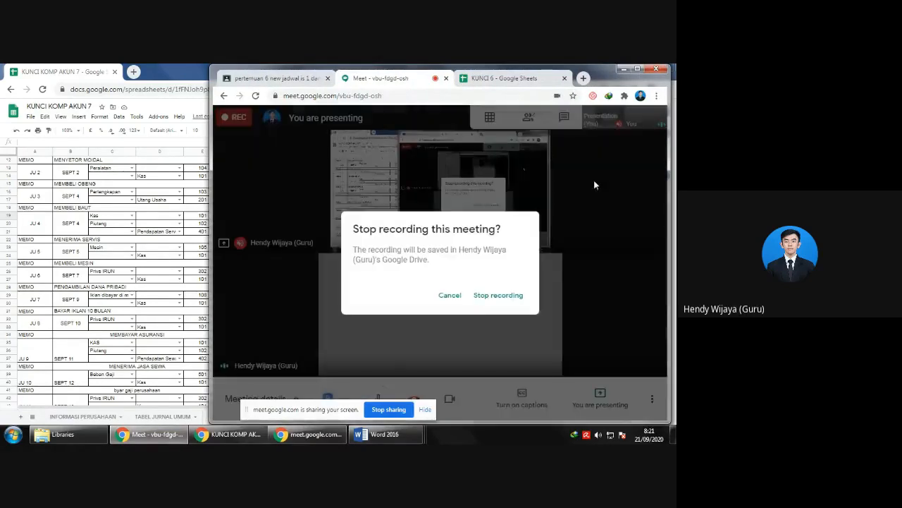